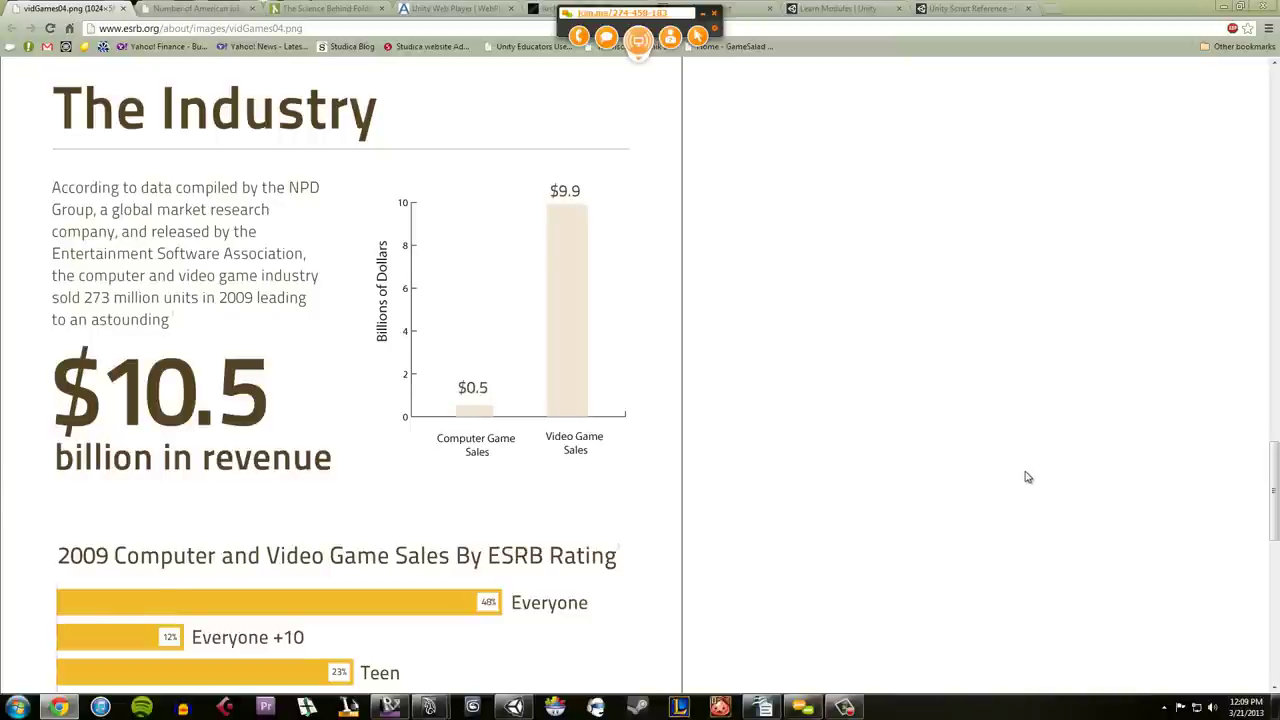
Step: Review the gamer age and playing-time statistics in The Gamer section of the ESRB infographic
scroll(915, 516, up, 12)
scroll(915, 517, up, 6)
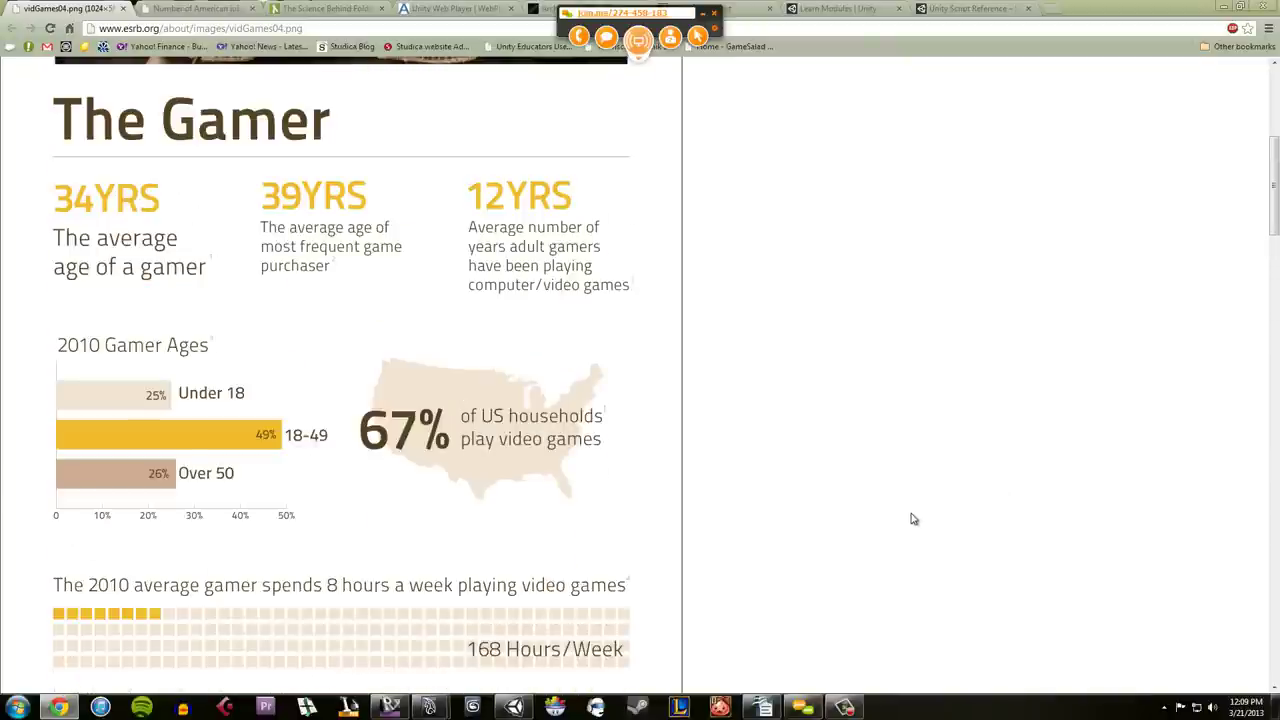
scroll(913, 518, down, 1)
scroll(912, 519, up, 2)
scroll(912, 518, down, 1)
Step: Show the GrabStats page on game industry employment and highlight the 2009 American jobs projection sentence
click(212, 12)
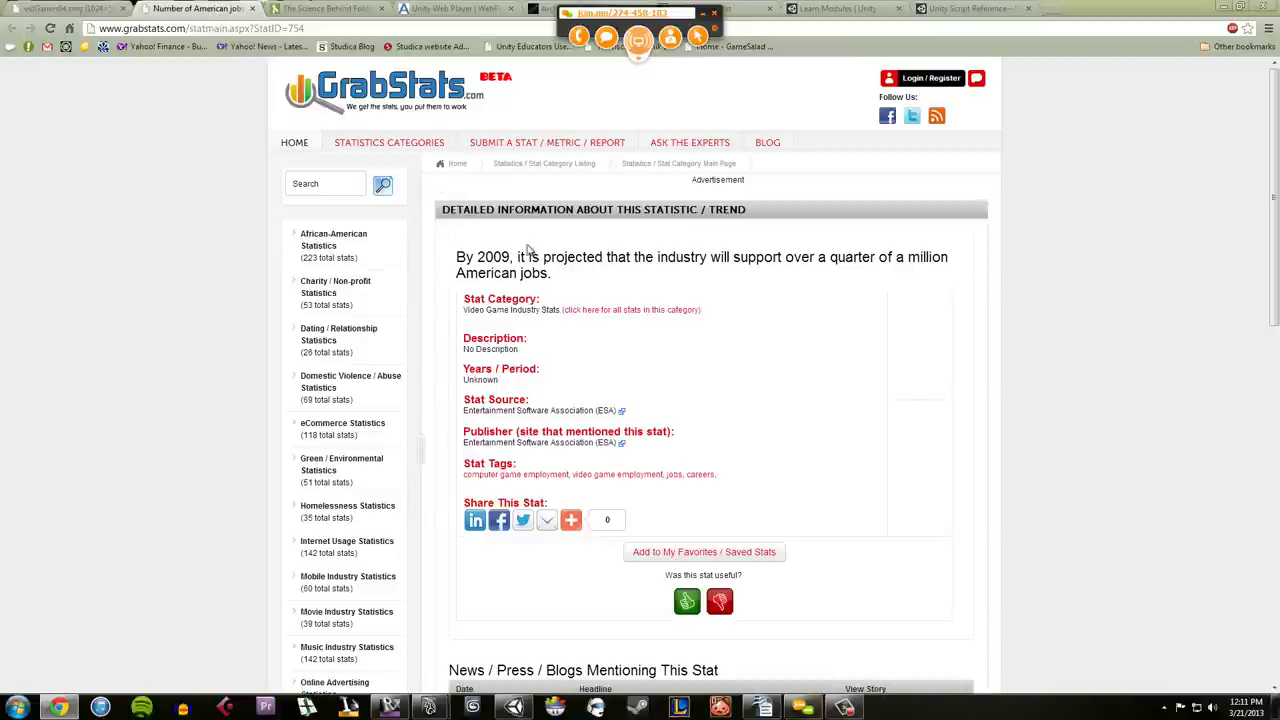
drag(458, 257, 736, 280)
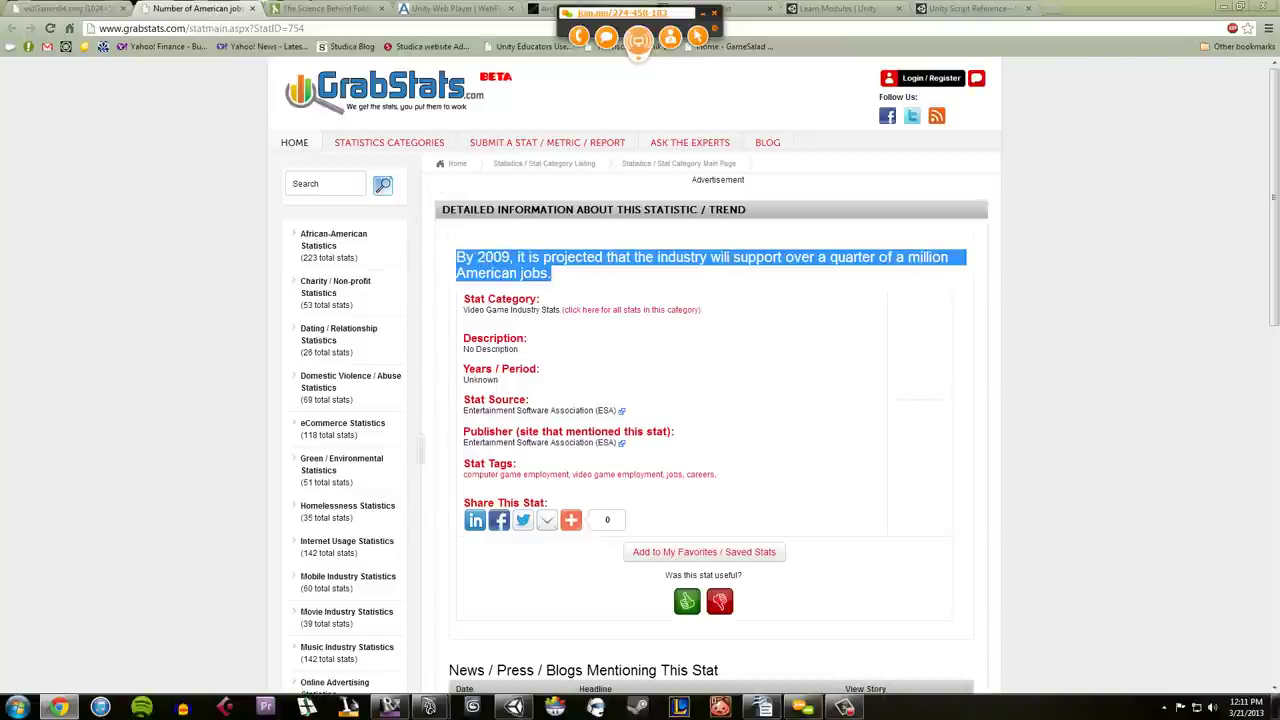
click(730, 257)
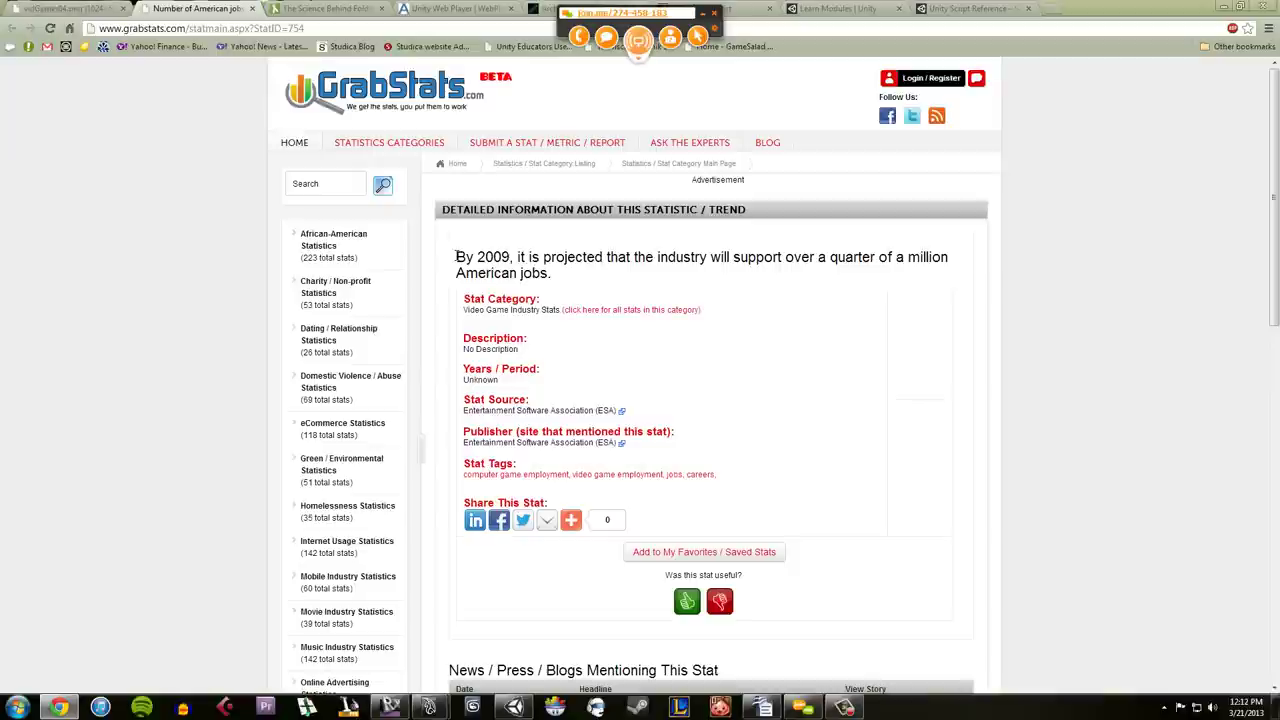
Step: Show the webpage on the science behind Foldit, and launch the Foldit game from the desktop in a centred window
click(330, 8)
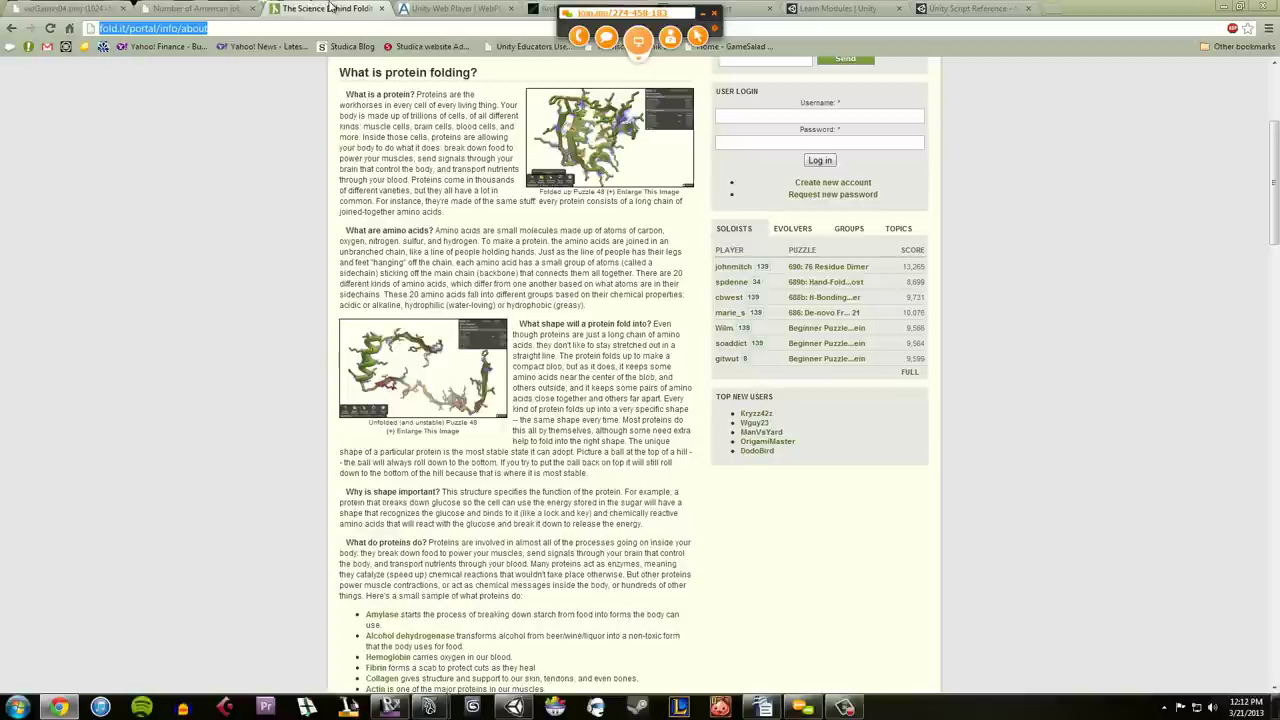
click(746, 633)
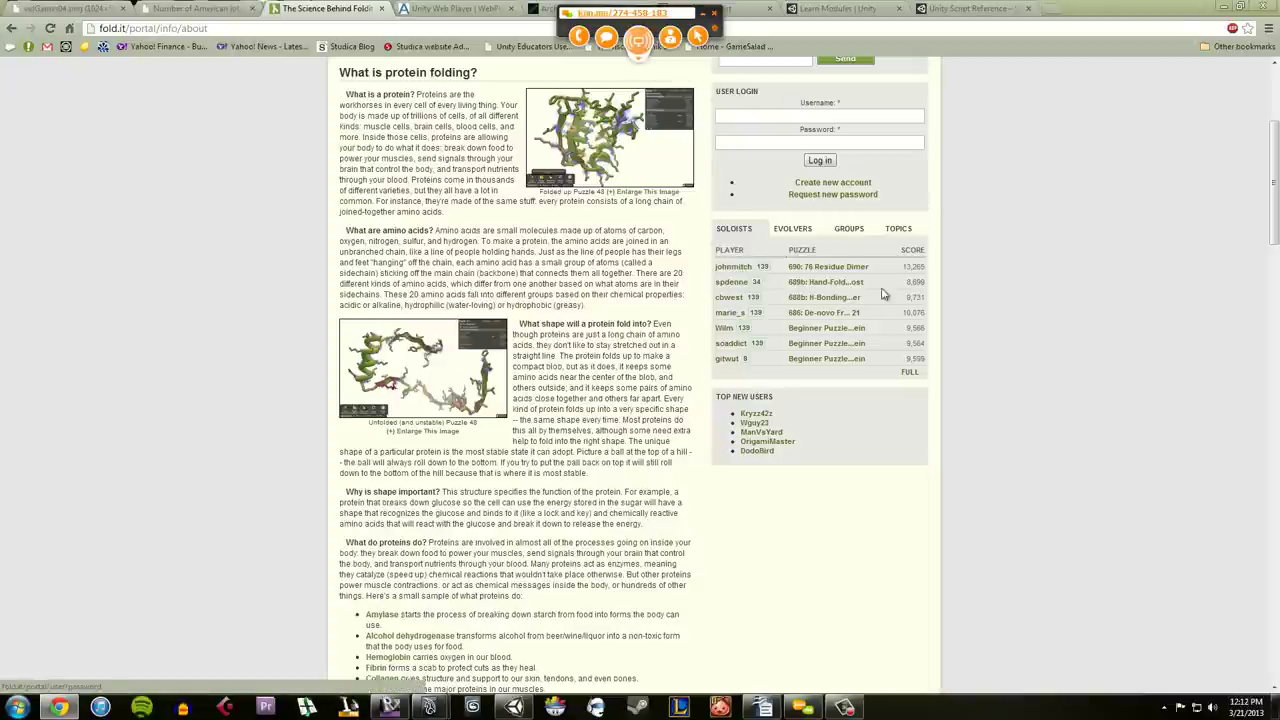
key(super+d)
double_click(177, 300)
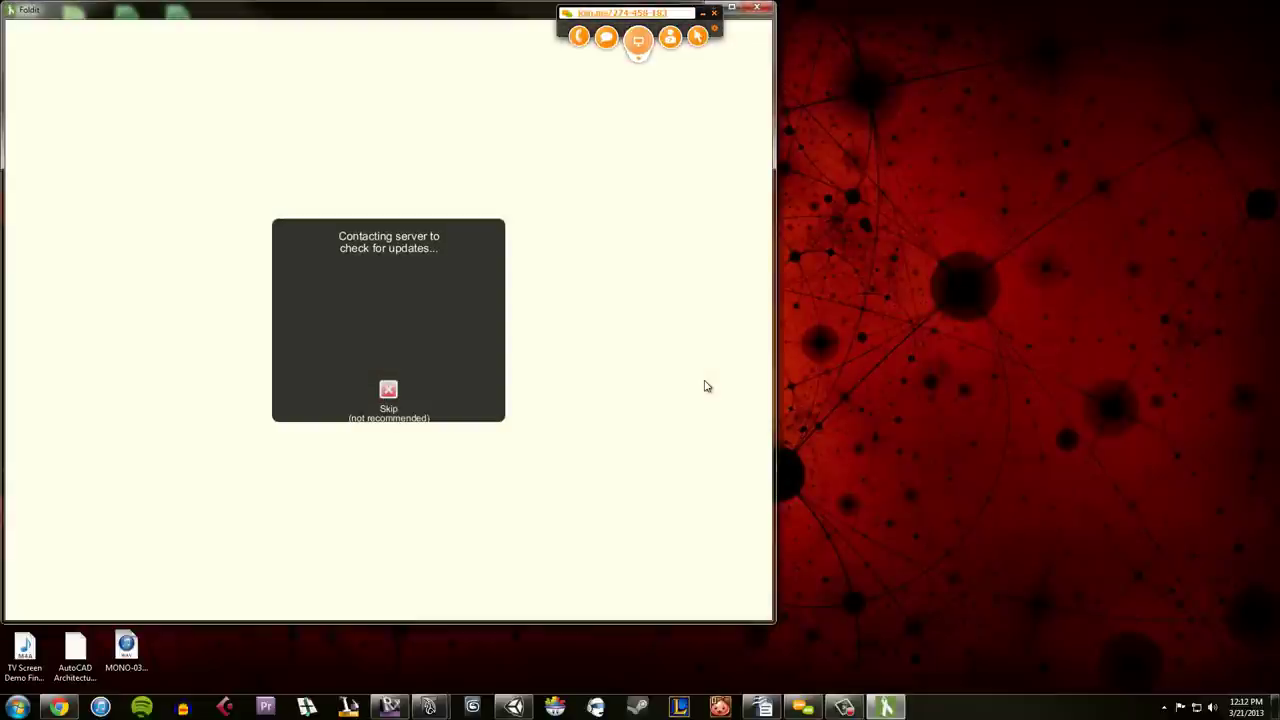
drag(426, 18, 647, 77)
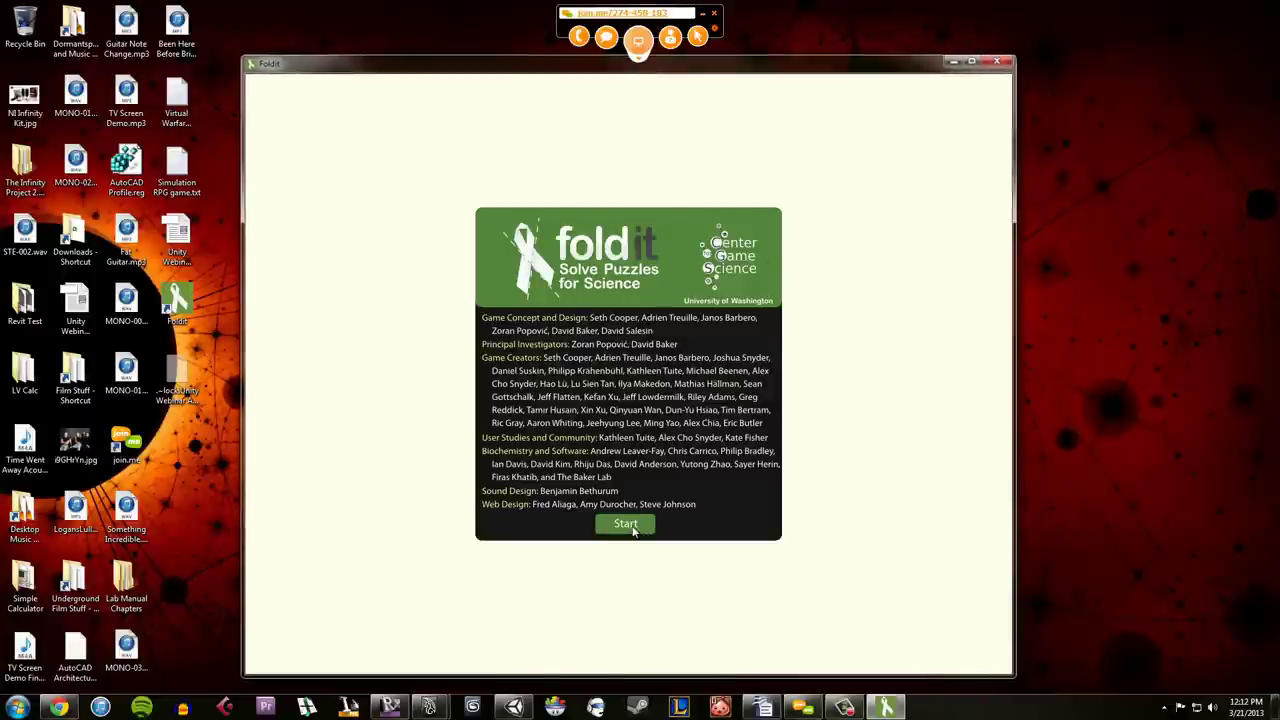
Step: Start Foldit and log in to online play with the account password
click(626, 524)
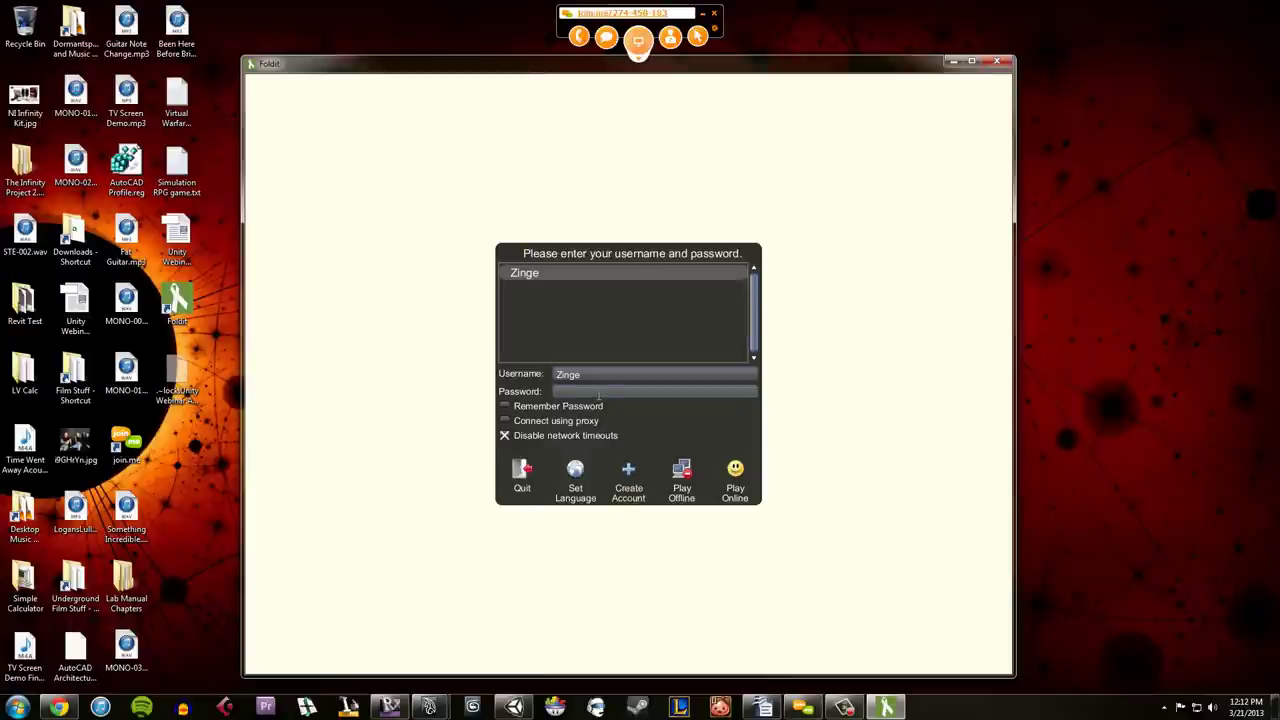
text(********)
click(736, 472)
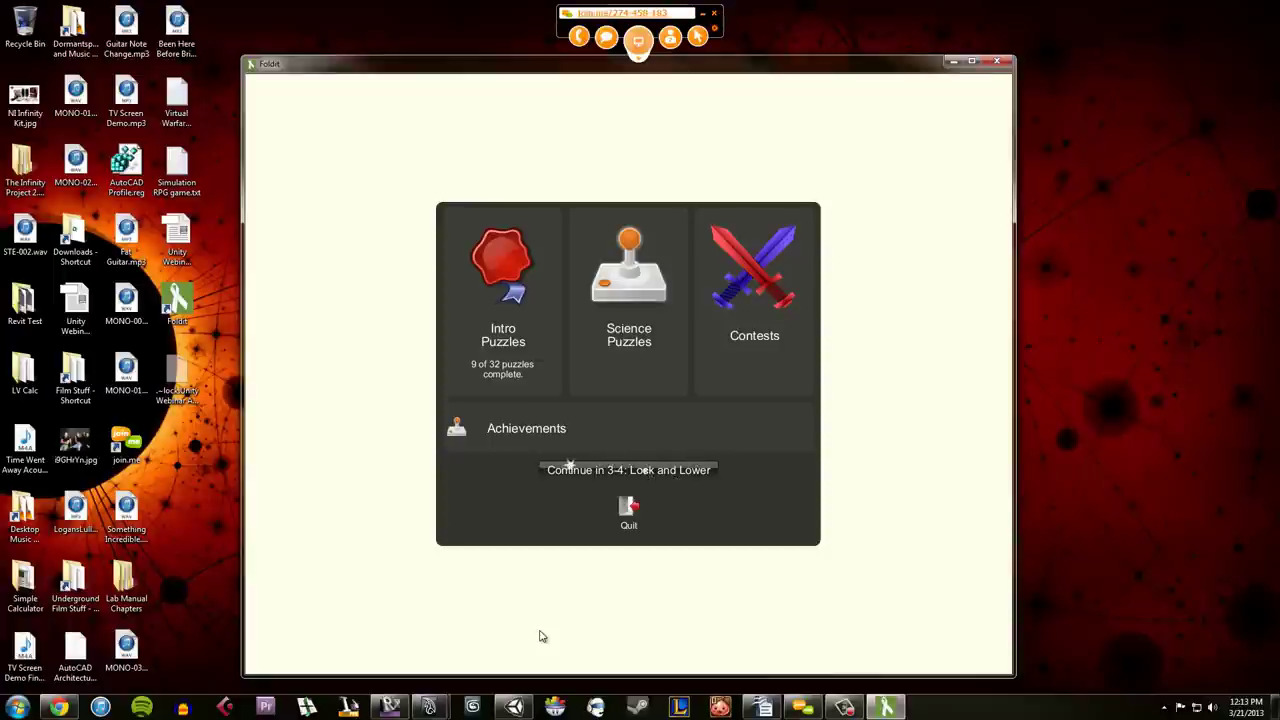
Step: Load intro puzzle Level 1-1: One Small Clash and maximize the game window
click(495, 287)
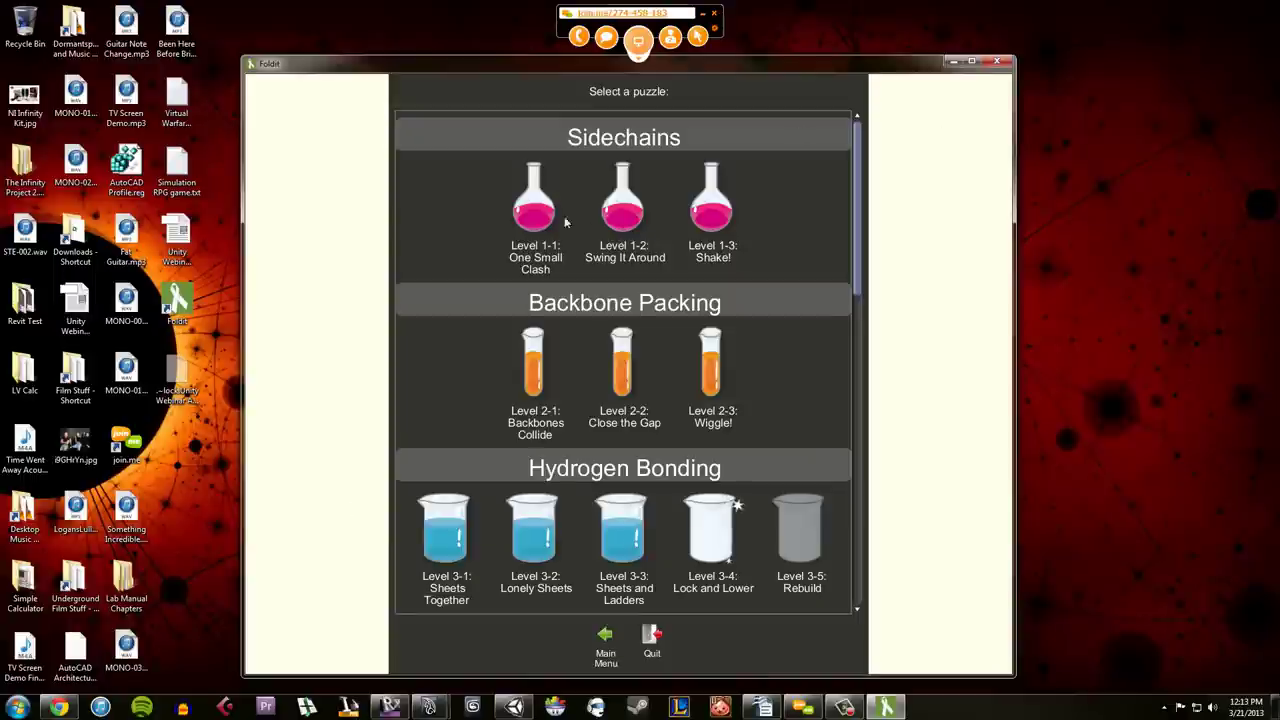
click(516, 198)
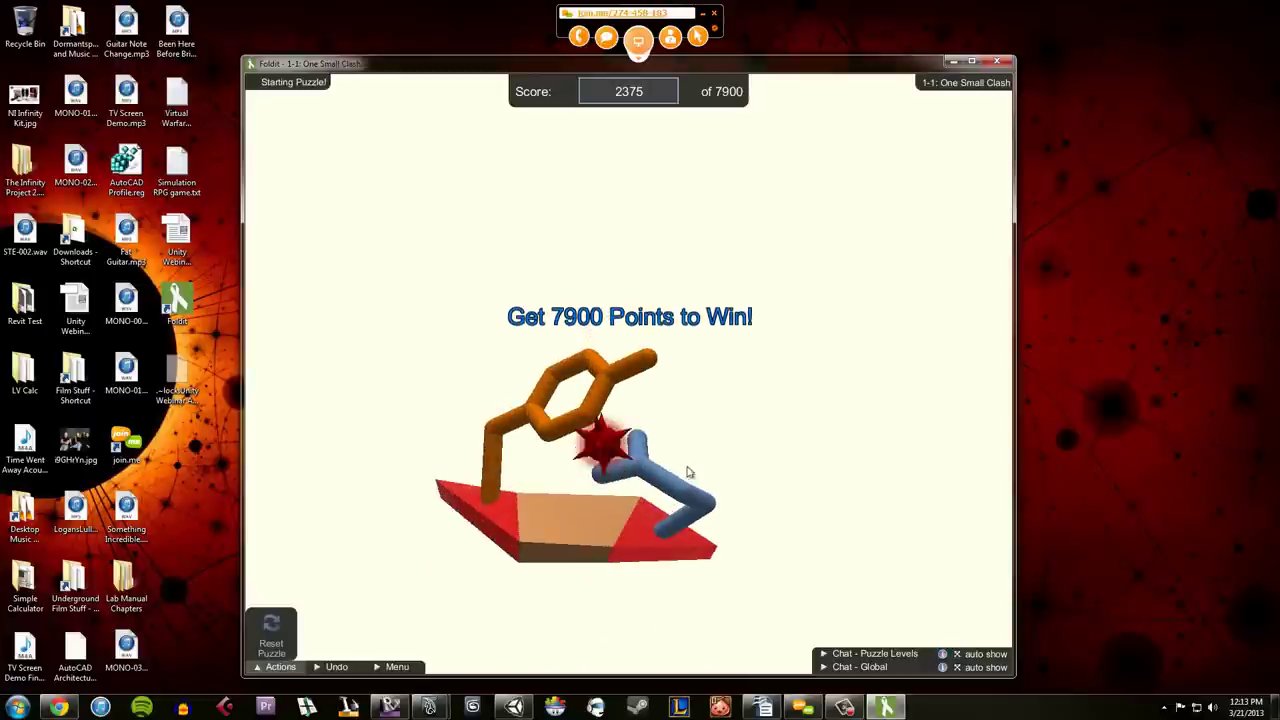
double_click(476, 65)
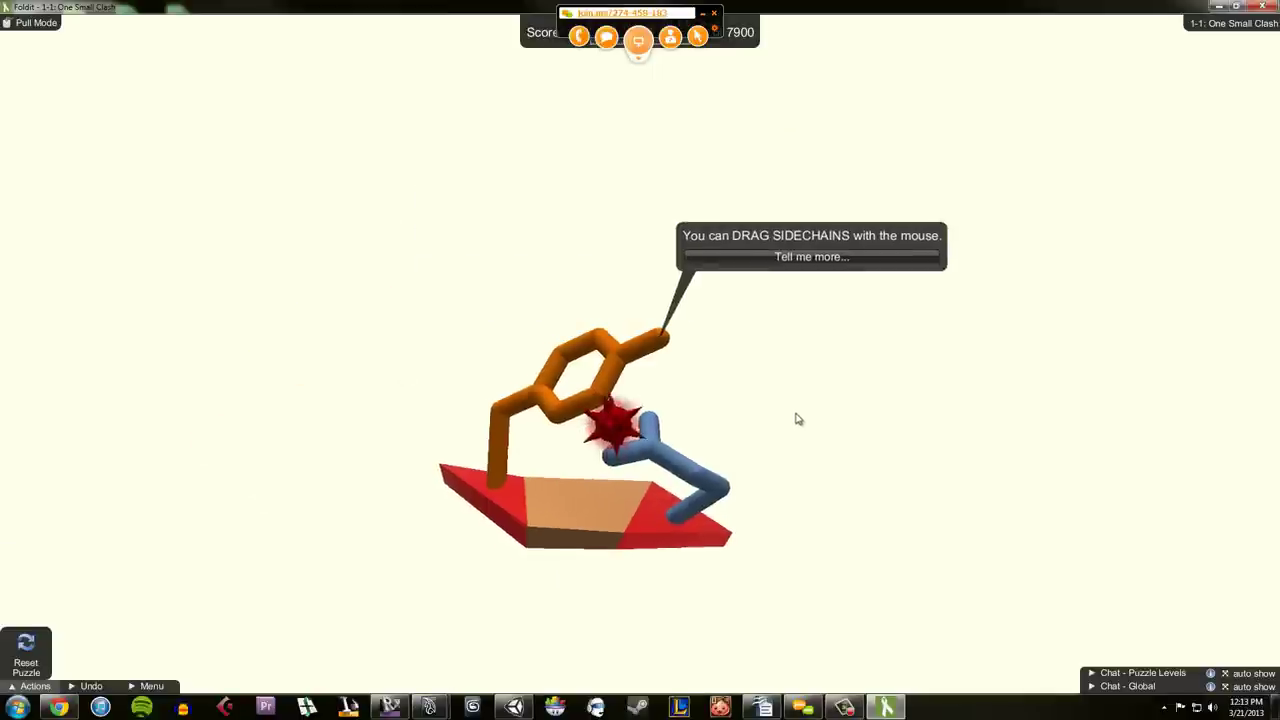
Step: Solve the One Small Clash puzzle by pulling the orange sidechain away from the blue one
drag(801, 442, 700, 444)
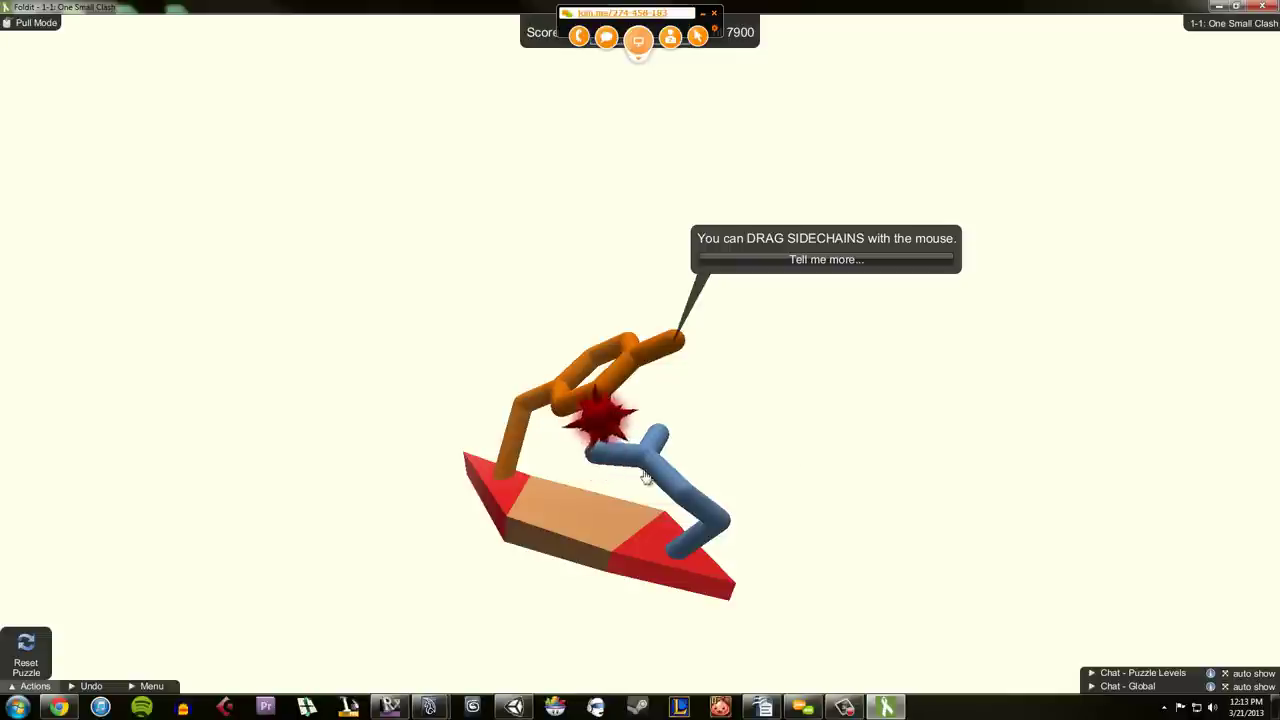
drag(837, 471, 786, 520)
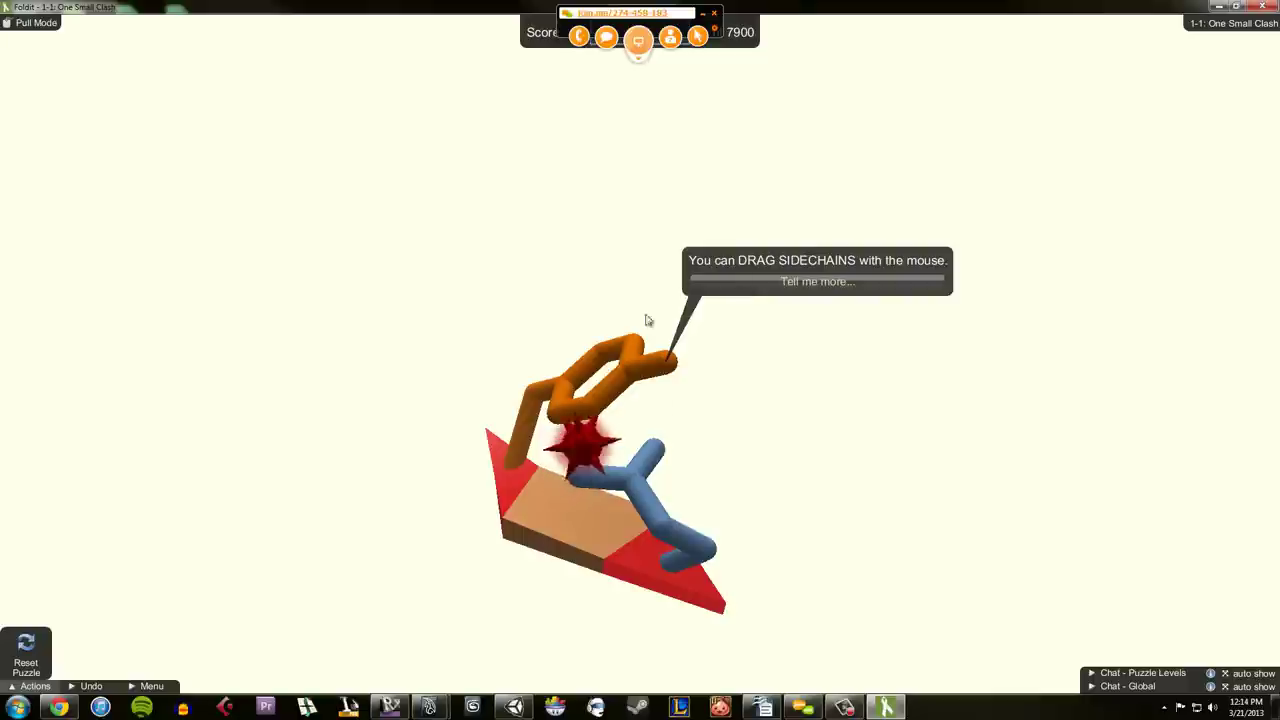
drag(662, 333, 396, 360)
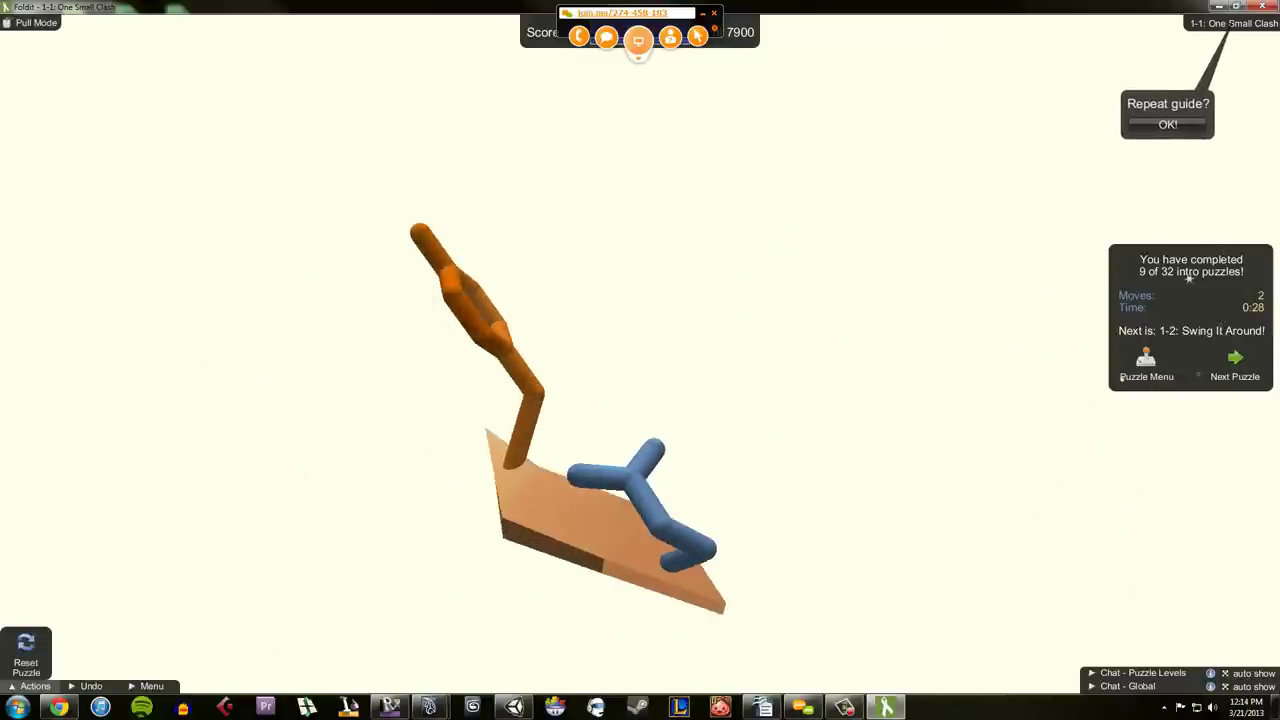
Step: Continue to puzzle 1-2: Swing It Around and clear its clashes by pulling the upper and middle sidechains apart
click(1241, 366)
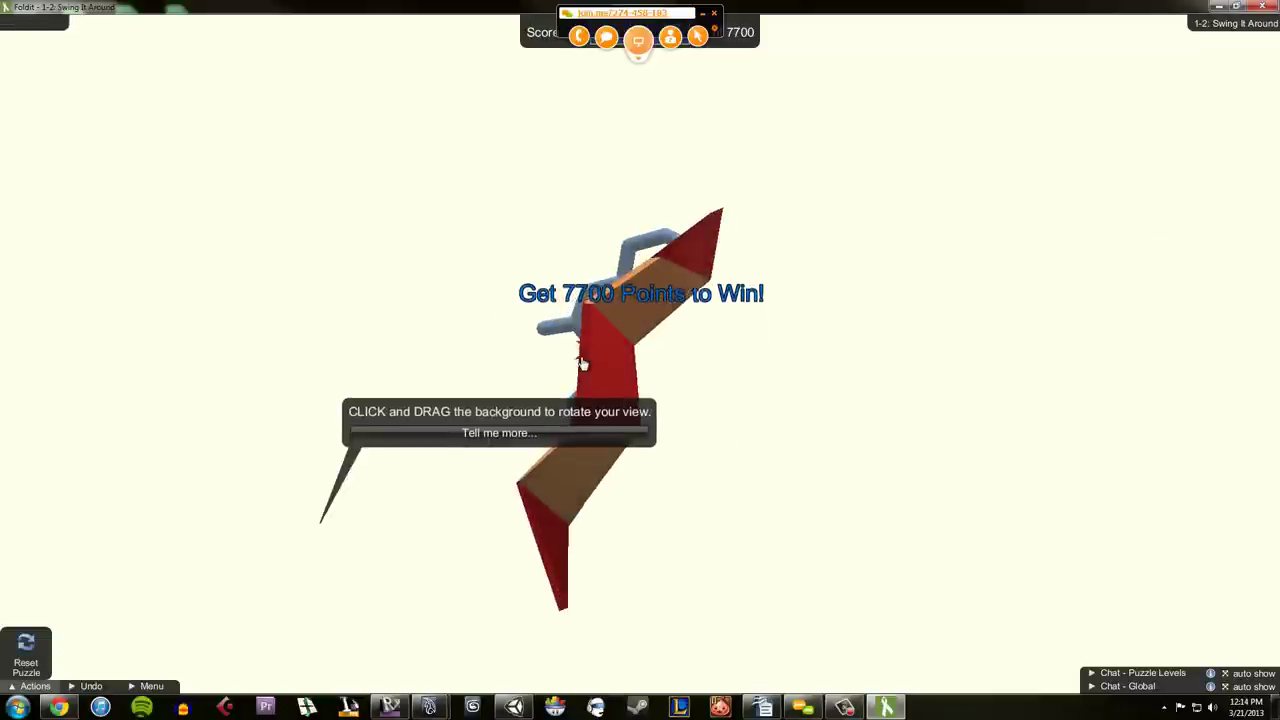
drag(331, 286, 806, 491)
drag(541, 338, 471, 163)
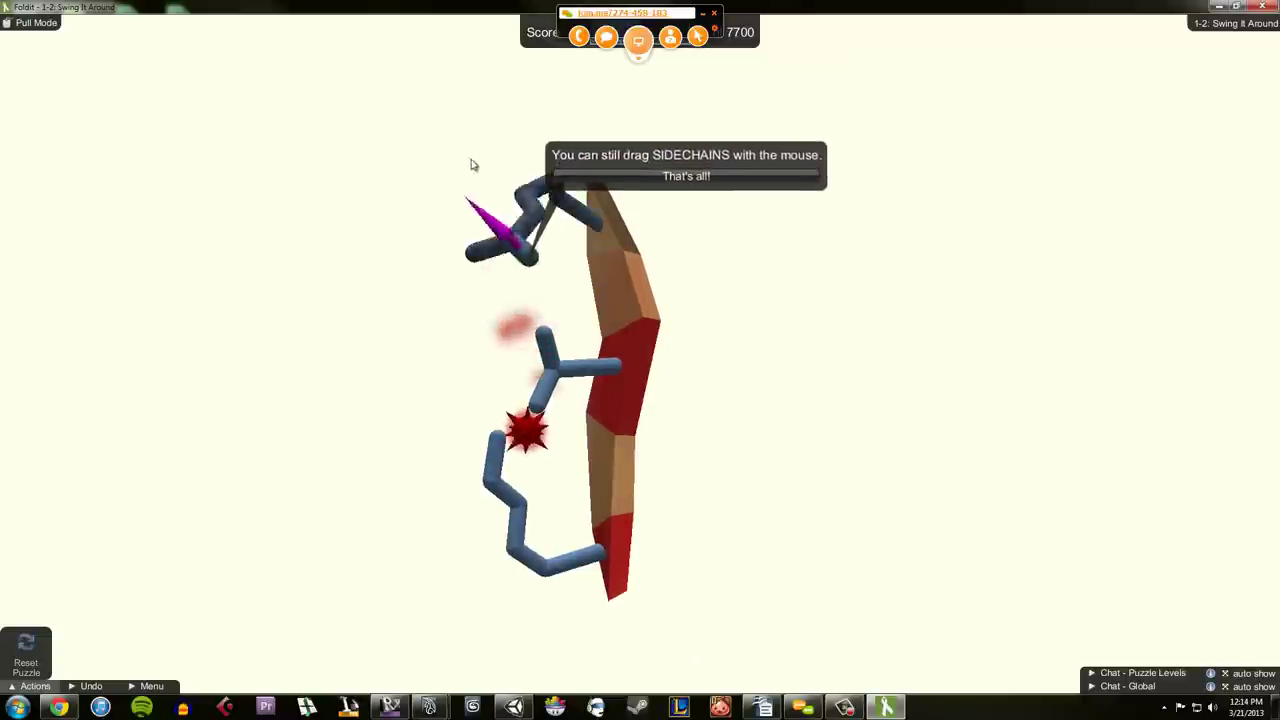
drag(536, 400, 518, 320)
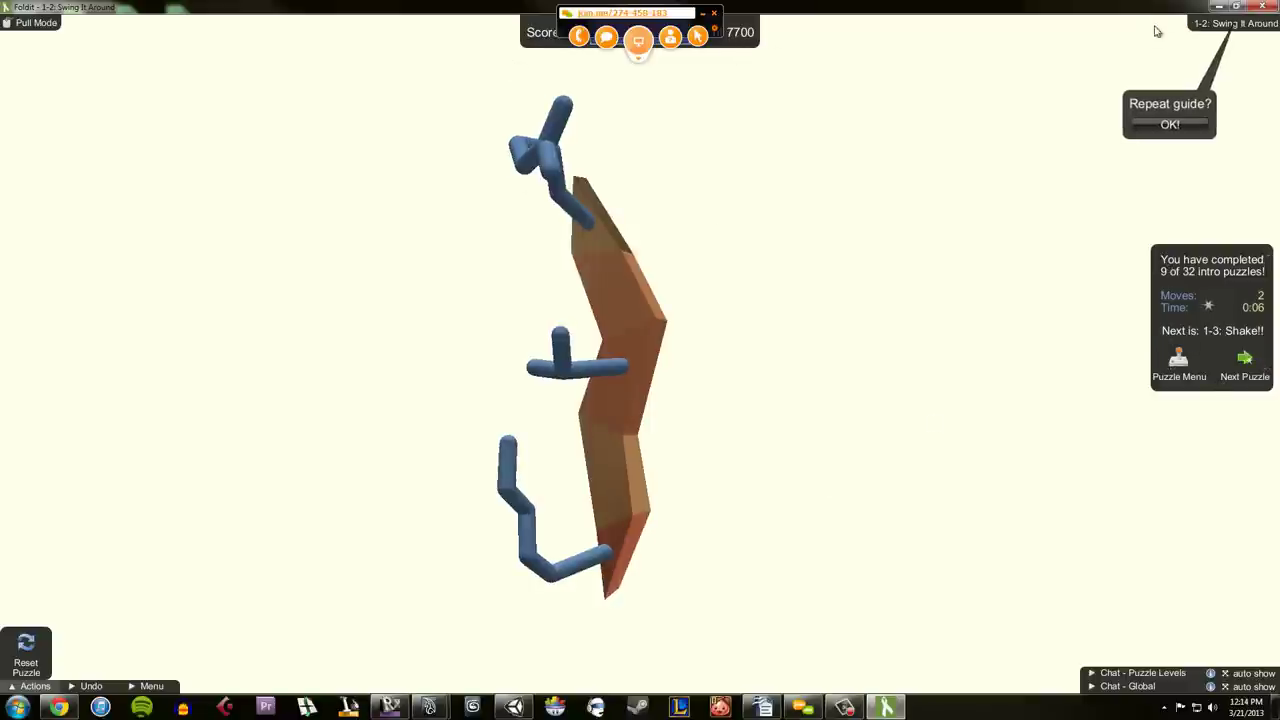
Step: Restore the Foldit window to its smaller size and examine the solved protein from several angles
click(1236, 6)
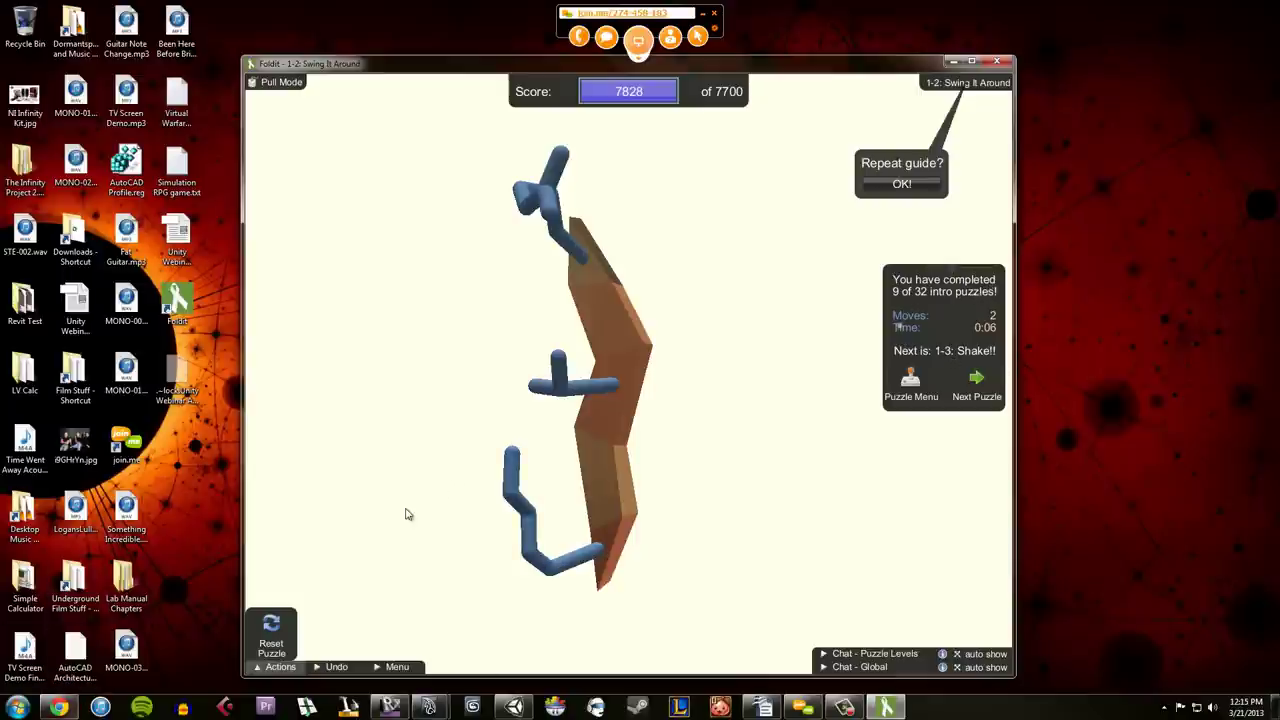
drag(406, 514, 373, 441)
drag(447, 470, 686, 491)
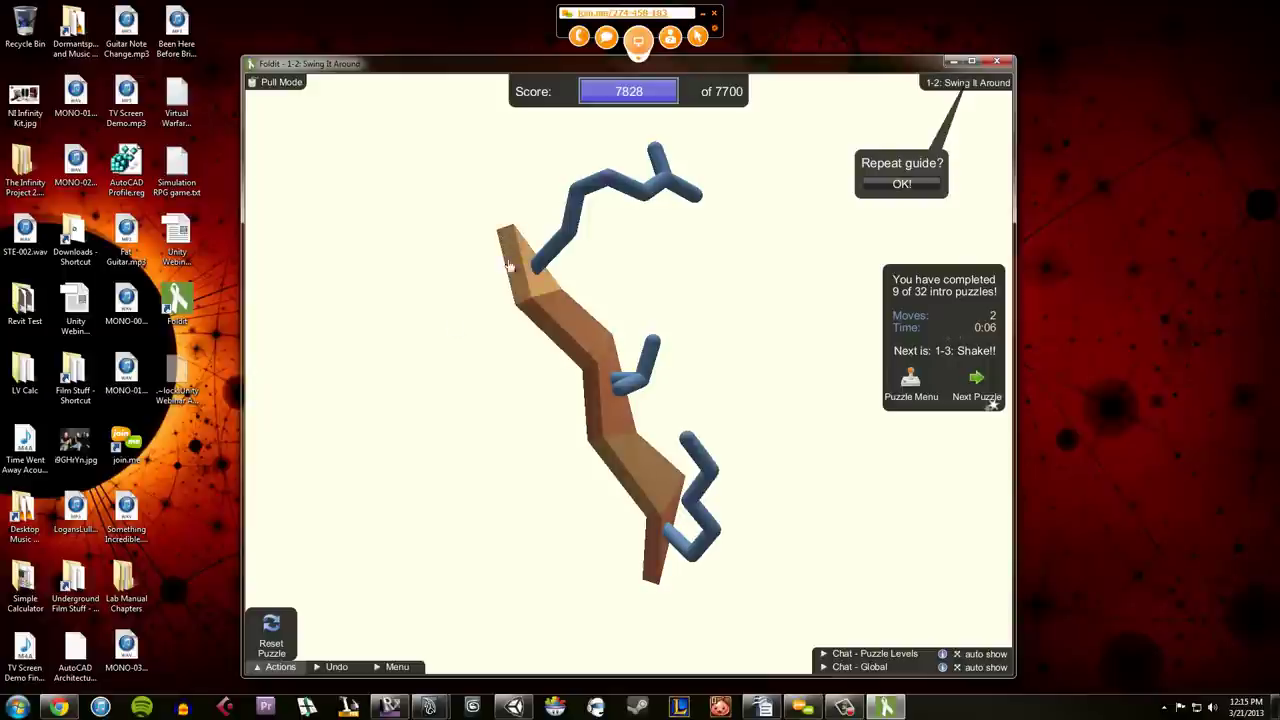
mouse_move(59, 707)
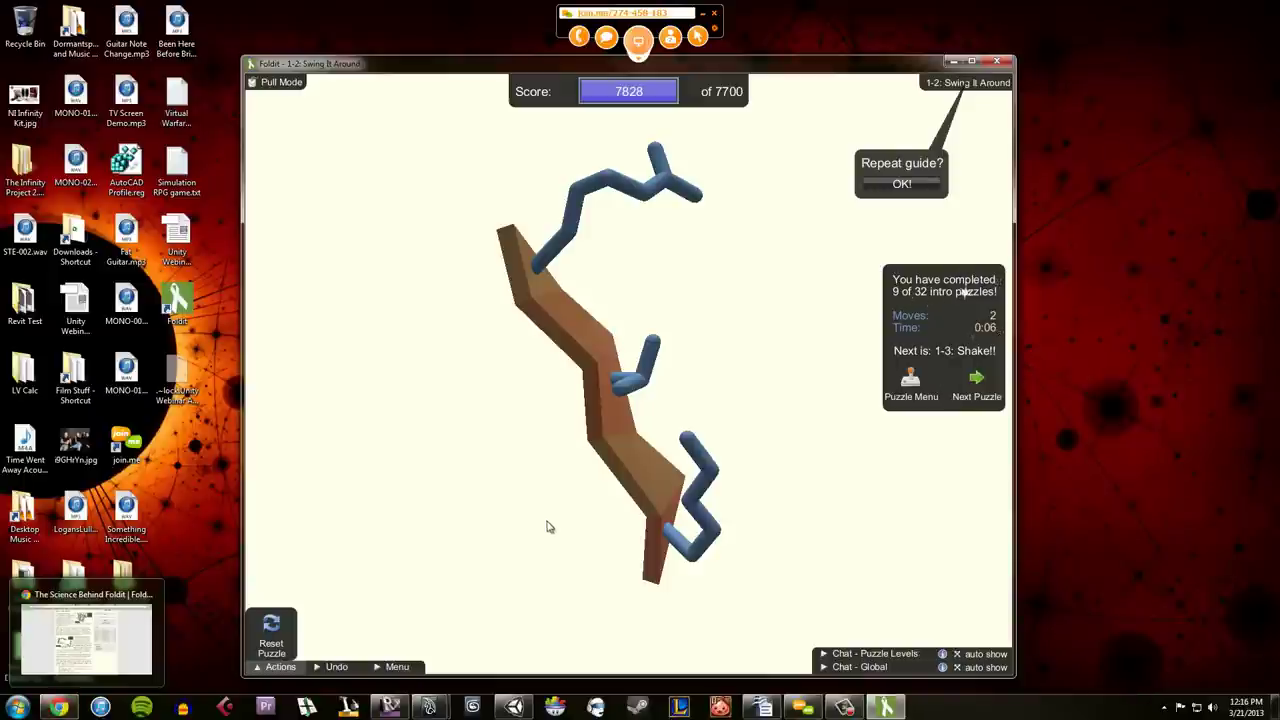
mouse_move(549, 523)
mouse_down()
mouse_move(486, 520)
mouse_move(597, 537)
mouse_move(569, 514)
mouse_up()
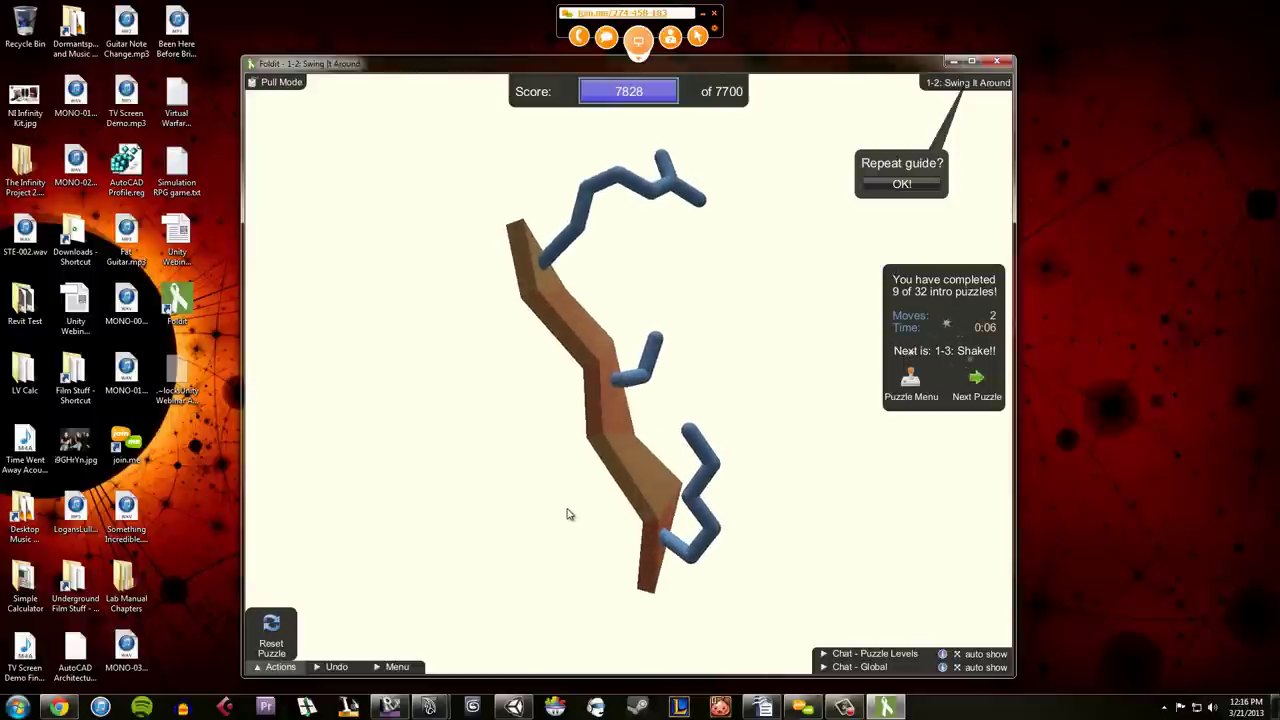
Step: Switch to Chrome and show the Made With Unity game list
click(56, 708)
click(54, 712)
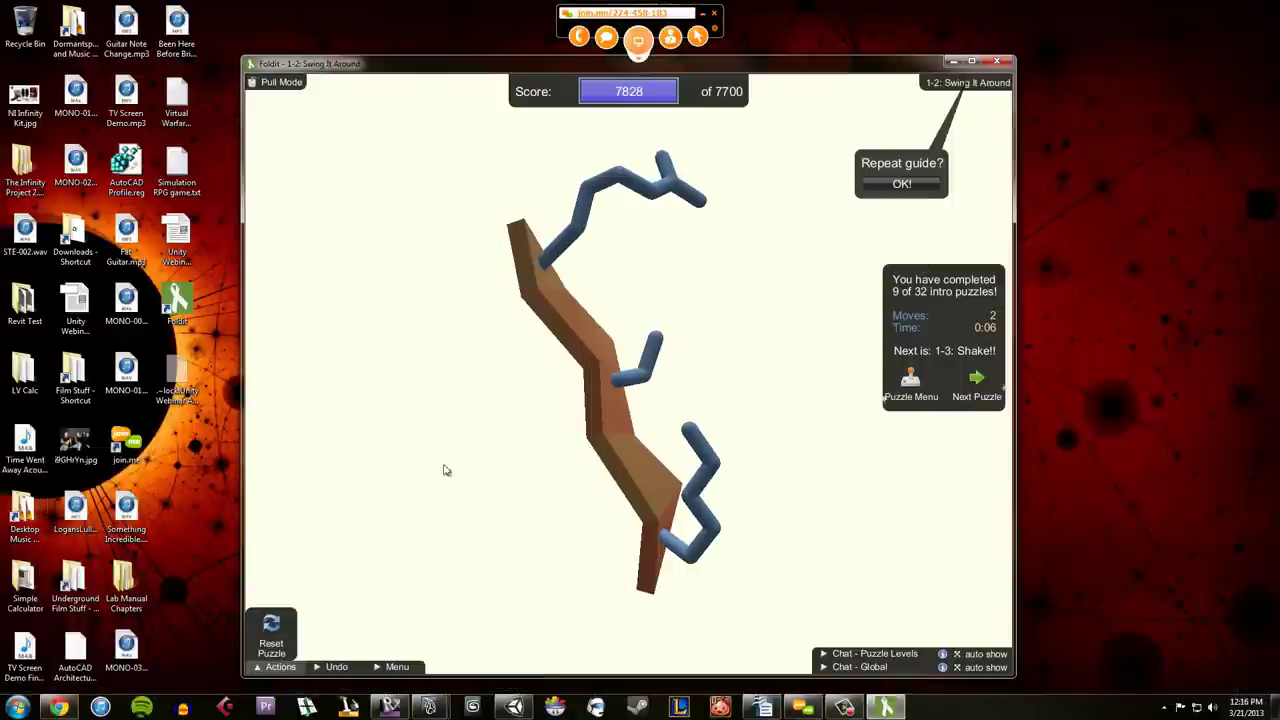
click(61, 708)
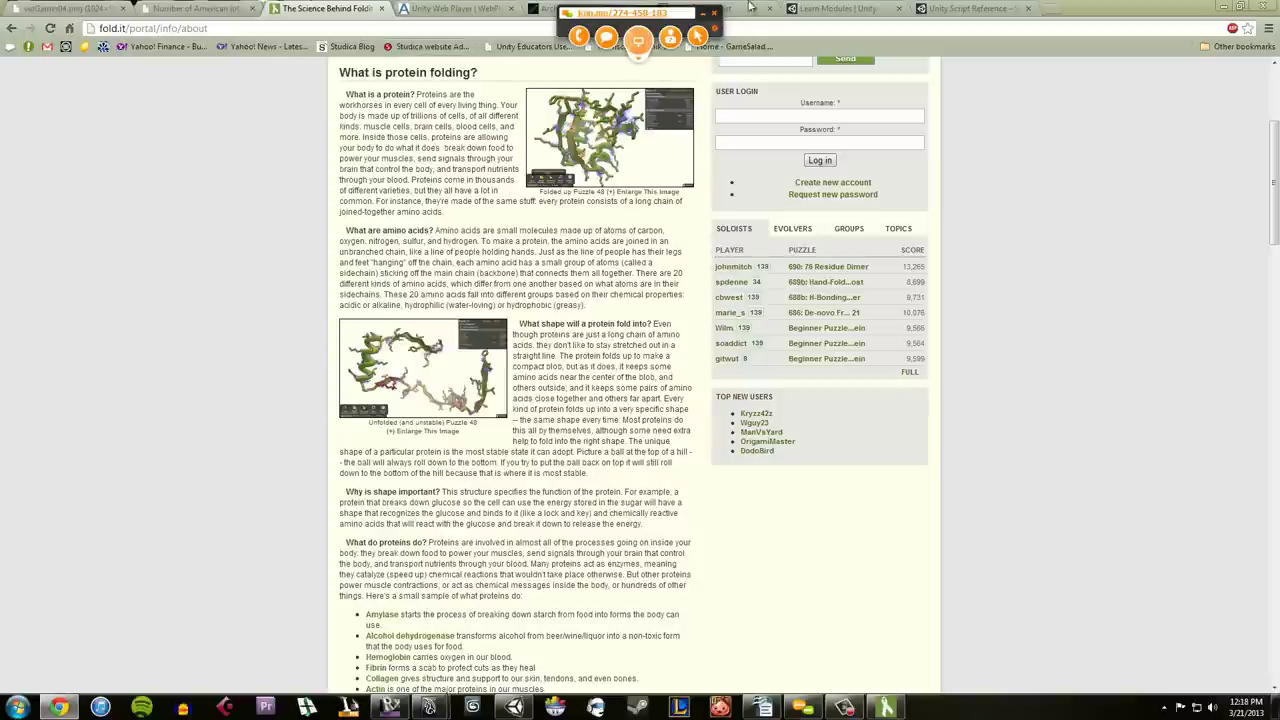
click(843, 8)
click(750, 8)
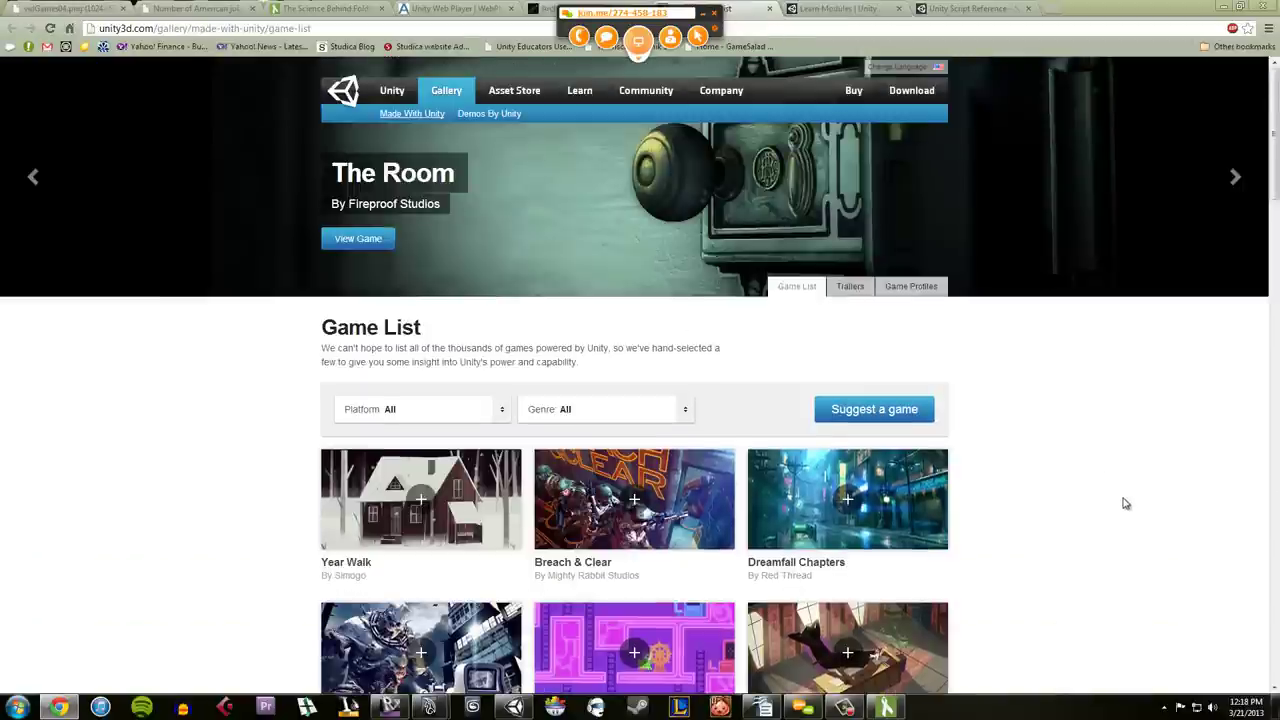
Step: Switch to Unity and inspect the snow level's Terrain object and its components, leaving nothing selected
click(514, 707)
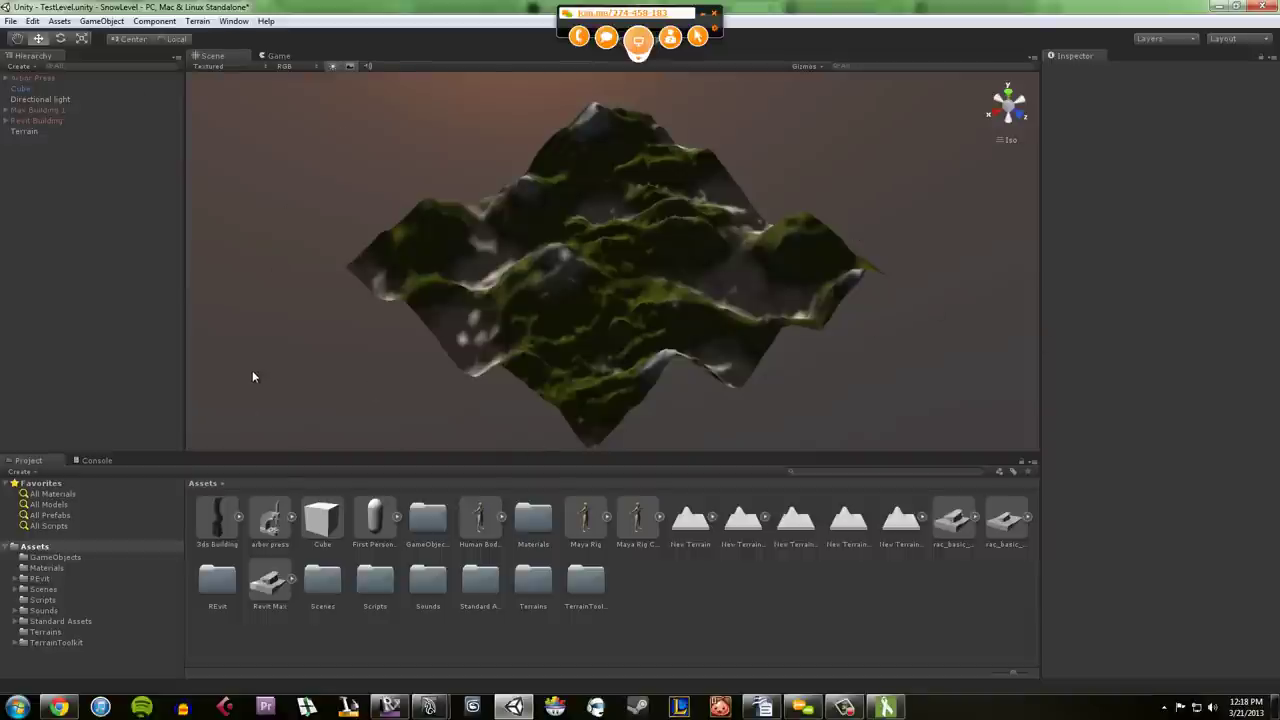
alt+drag(253, 377, 305, 331)
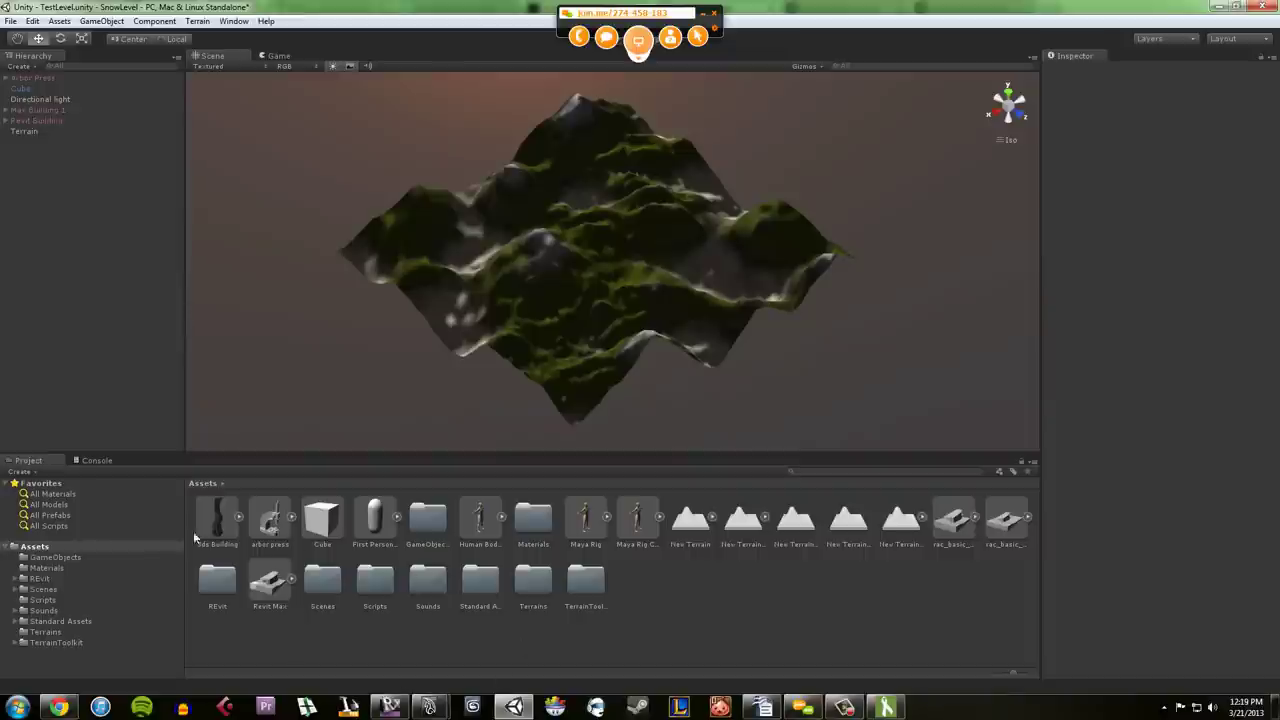
click(555, 231)
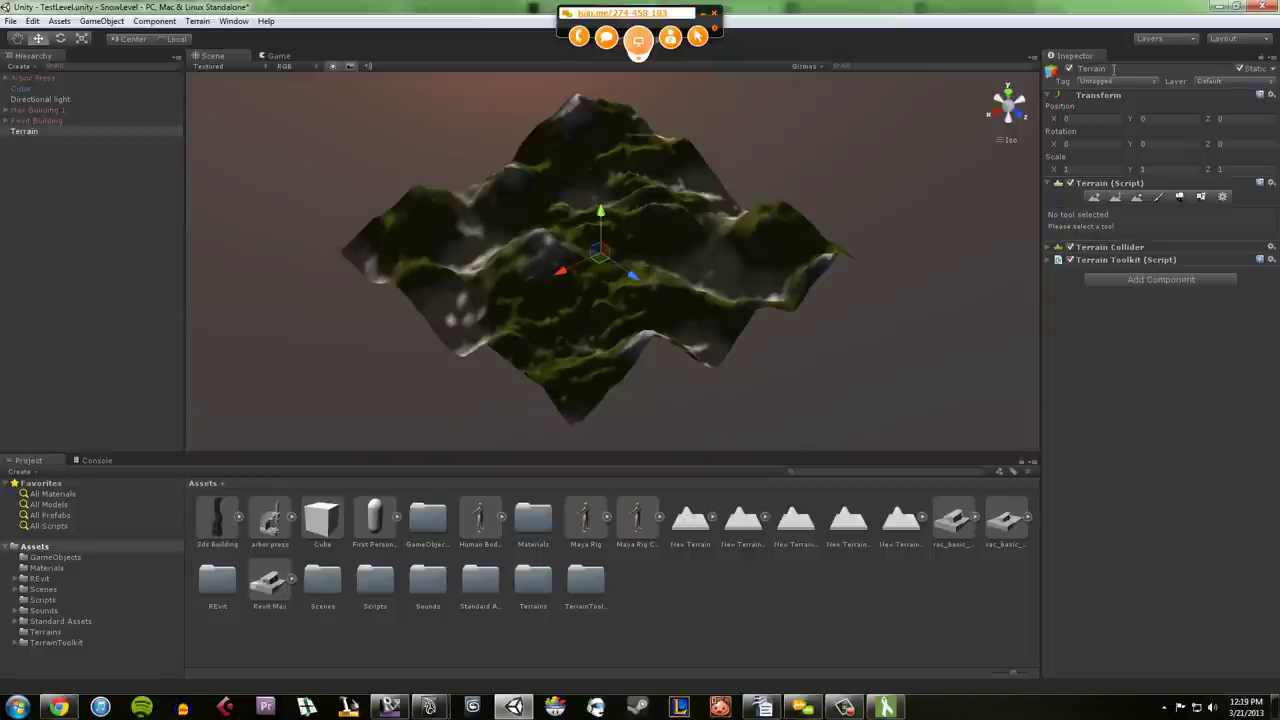
click(866, 365)
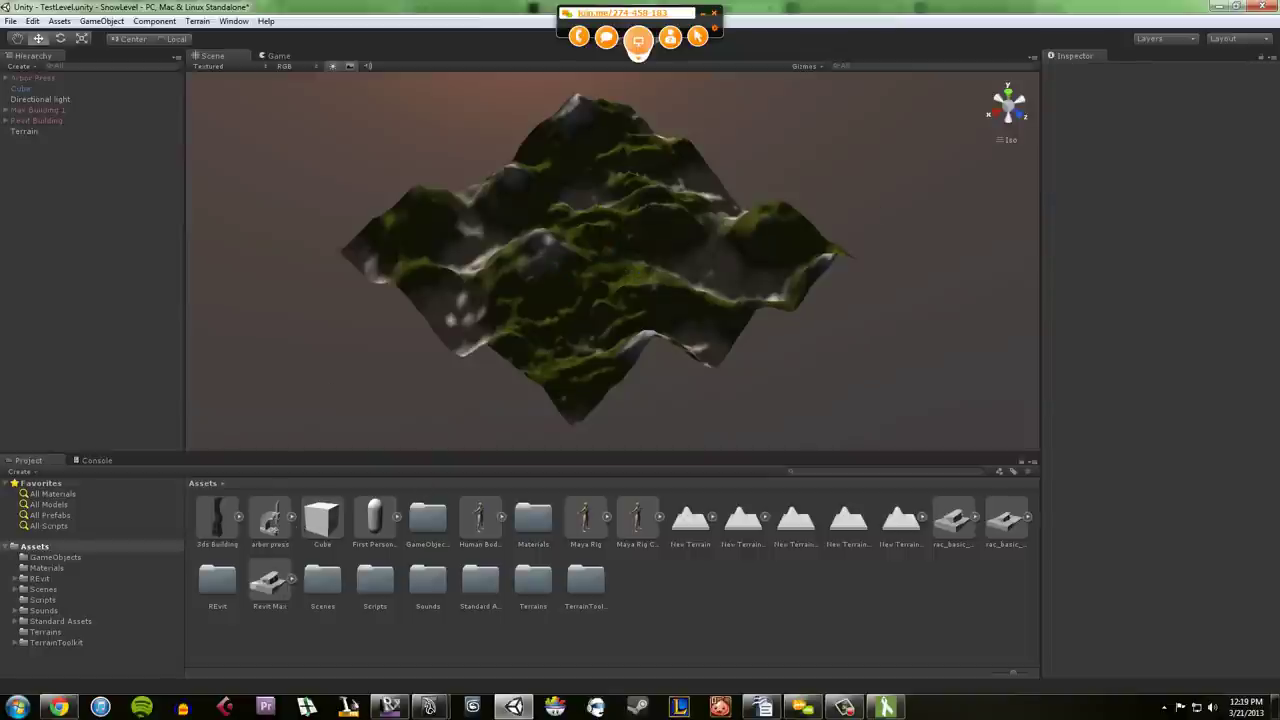
Step: Return to the Made With Unity game list in Chrome and browse the featured games
click(59, 707)
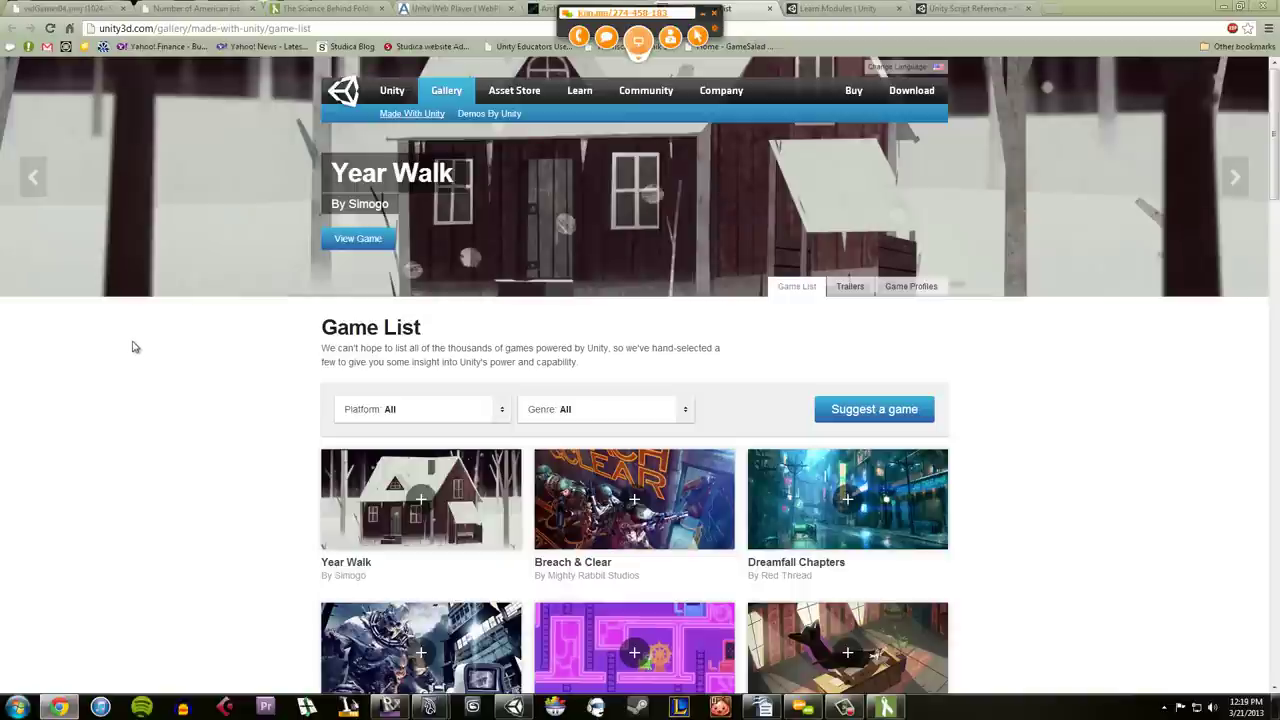
scroll(151, 362, down, 2)
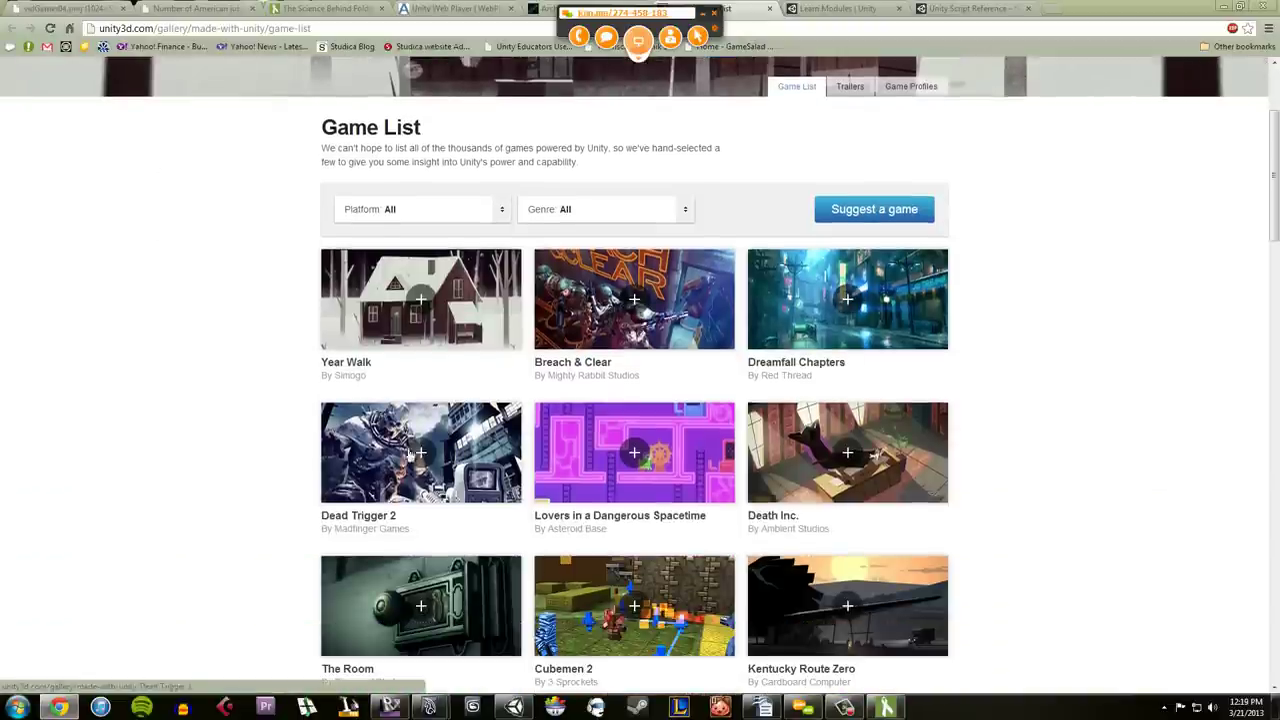
scroll(709, 443, down, 2)
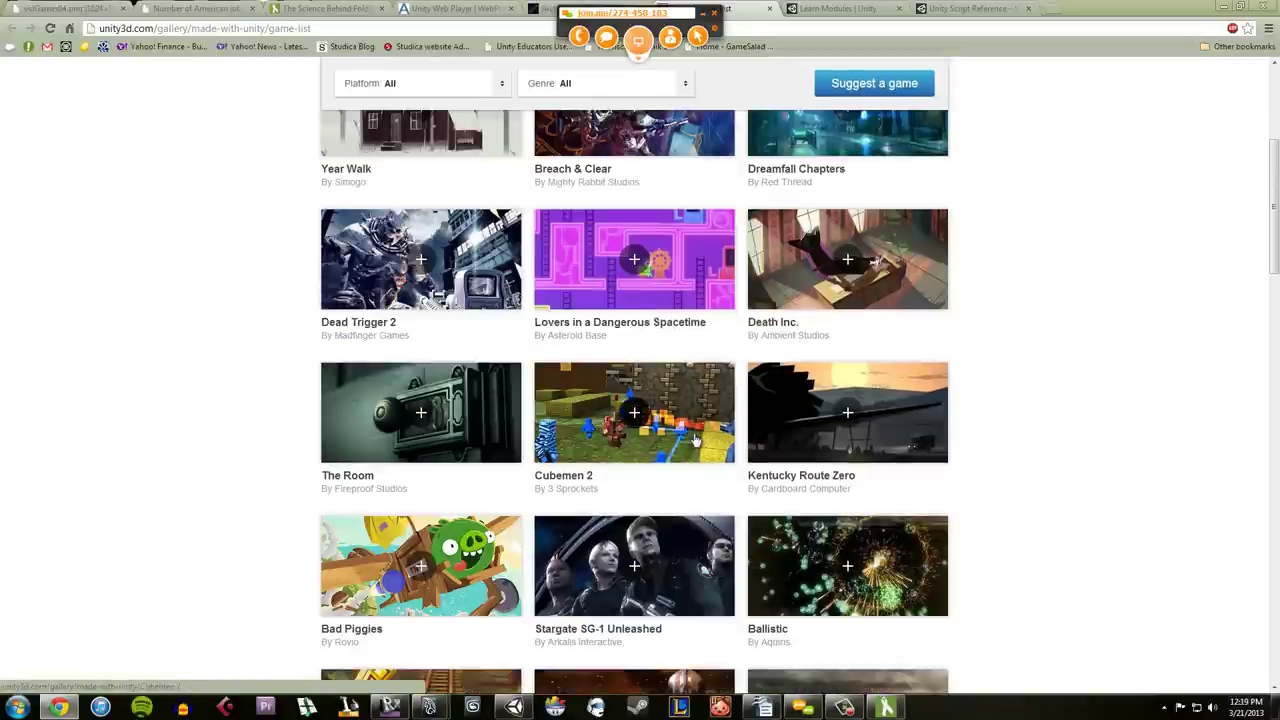
scroll(1043, 420, down, 2)
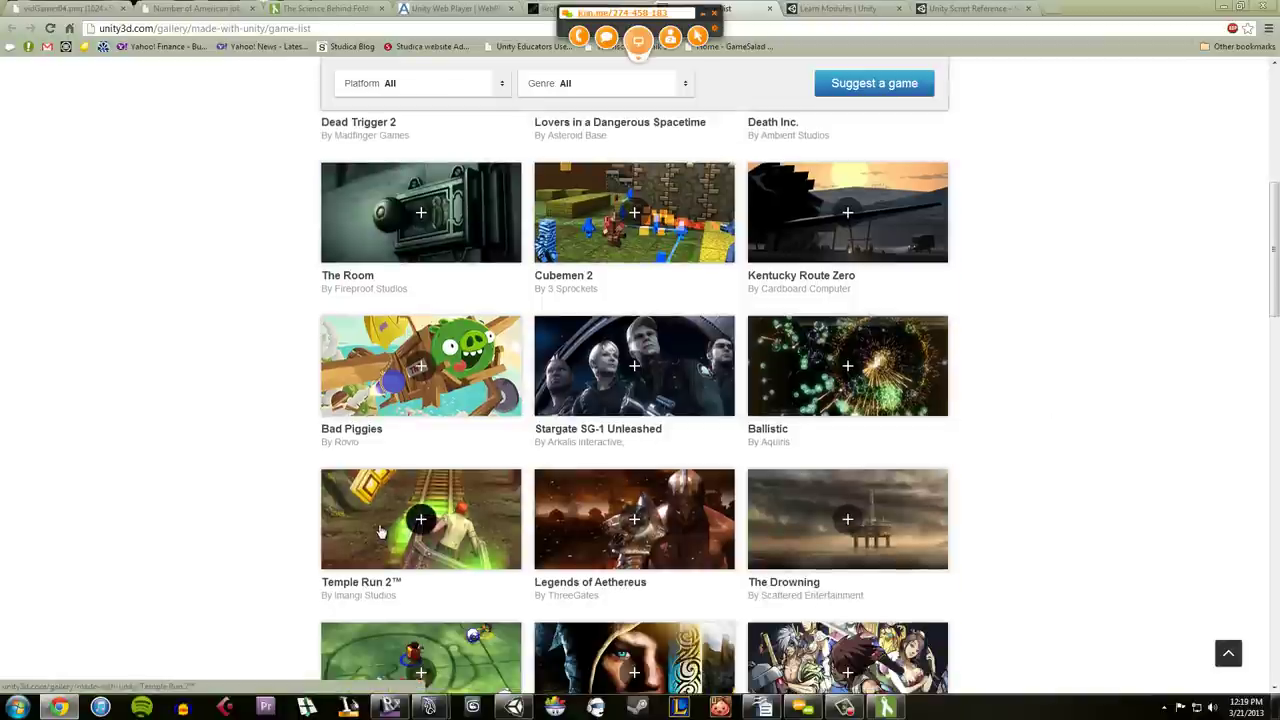
scroll(300, 536, down, 2)
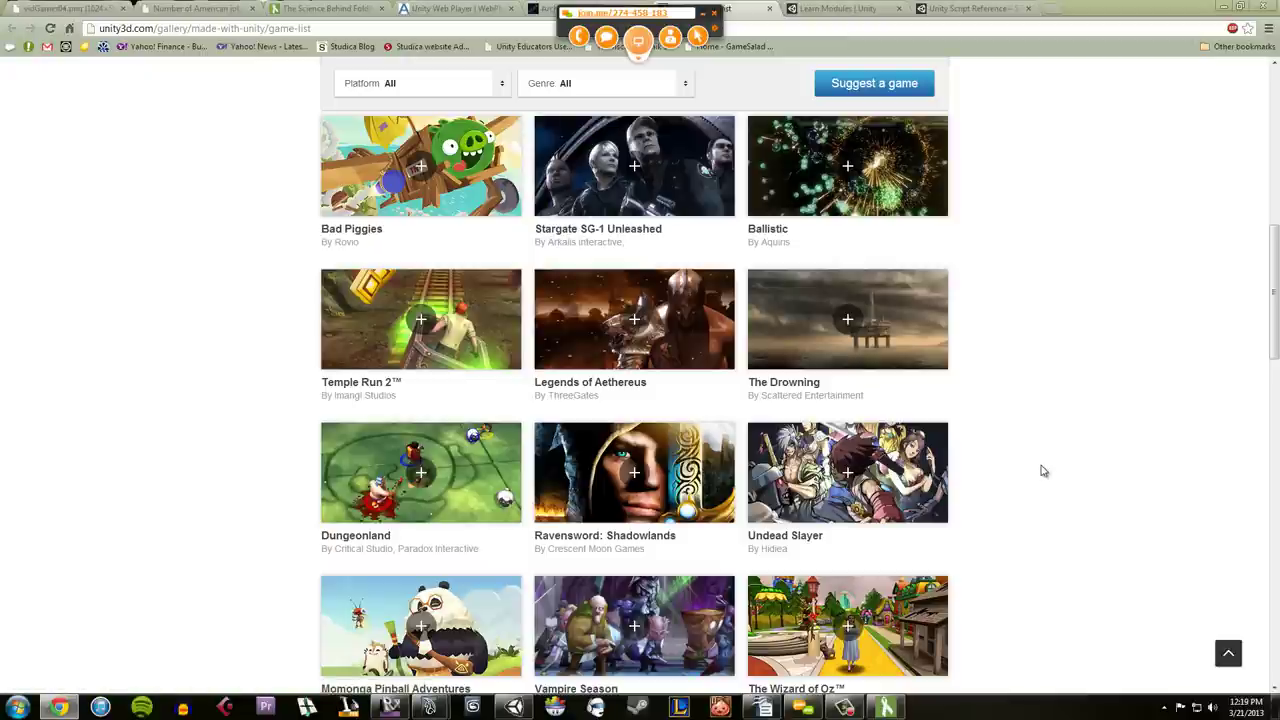
Step: Browse further down the Made With Unity game list, then return to its beginning
scroll(1043, 469, down, 1)
scroll(731, 497, down, 7)
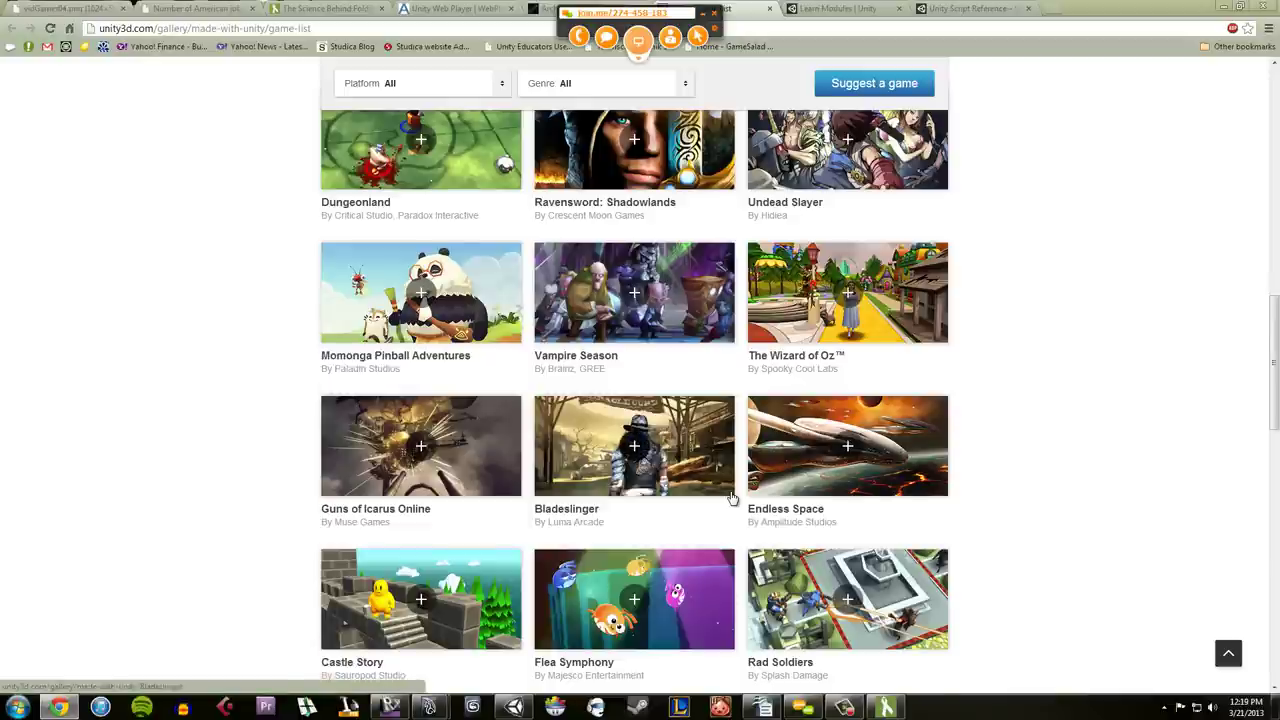
scroll(731, 497, down, 3)
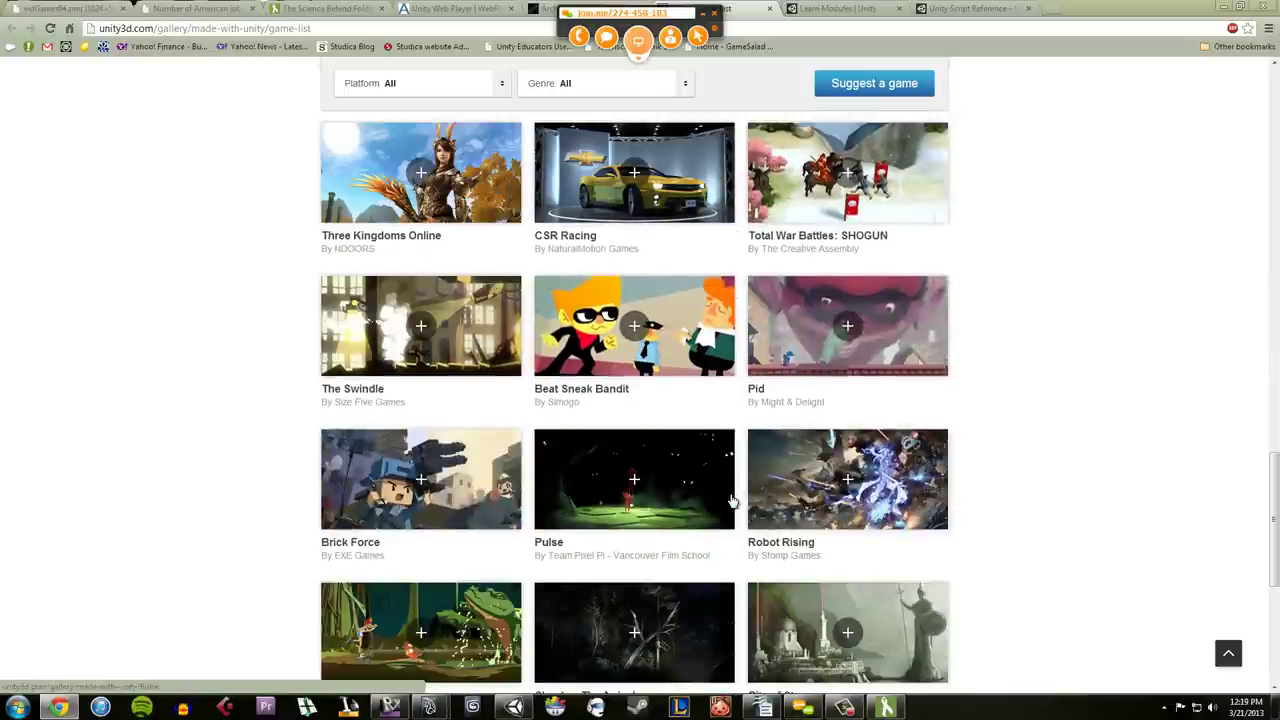
scroll(1020, 565, up, 20)
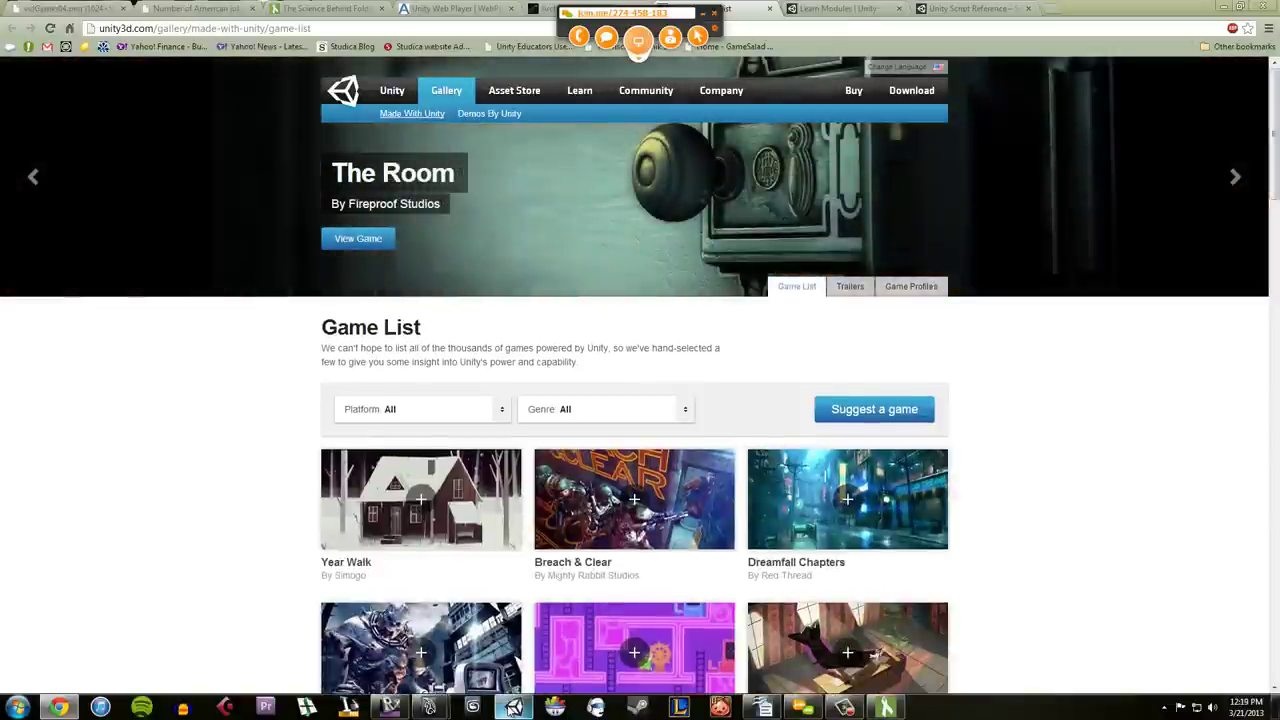
Step: Switch to Unity to show the snow level's terrain scene, then return to the game list in Chrome
mouse_move(514, 708)
click(514, 630)
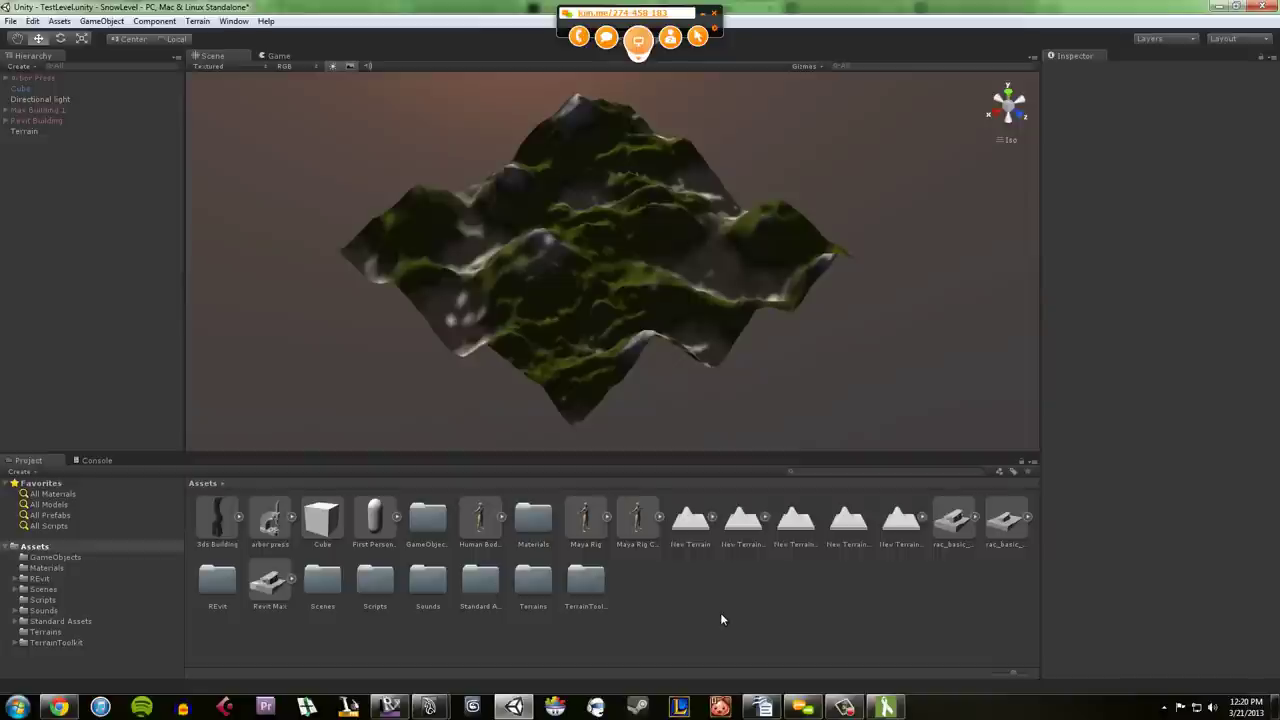
click(60, 707)
click(60, 707)
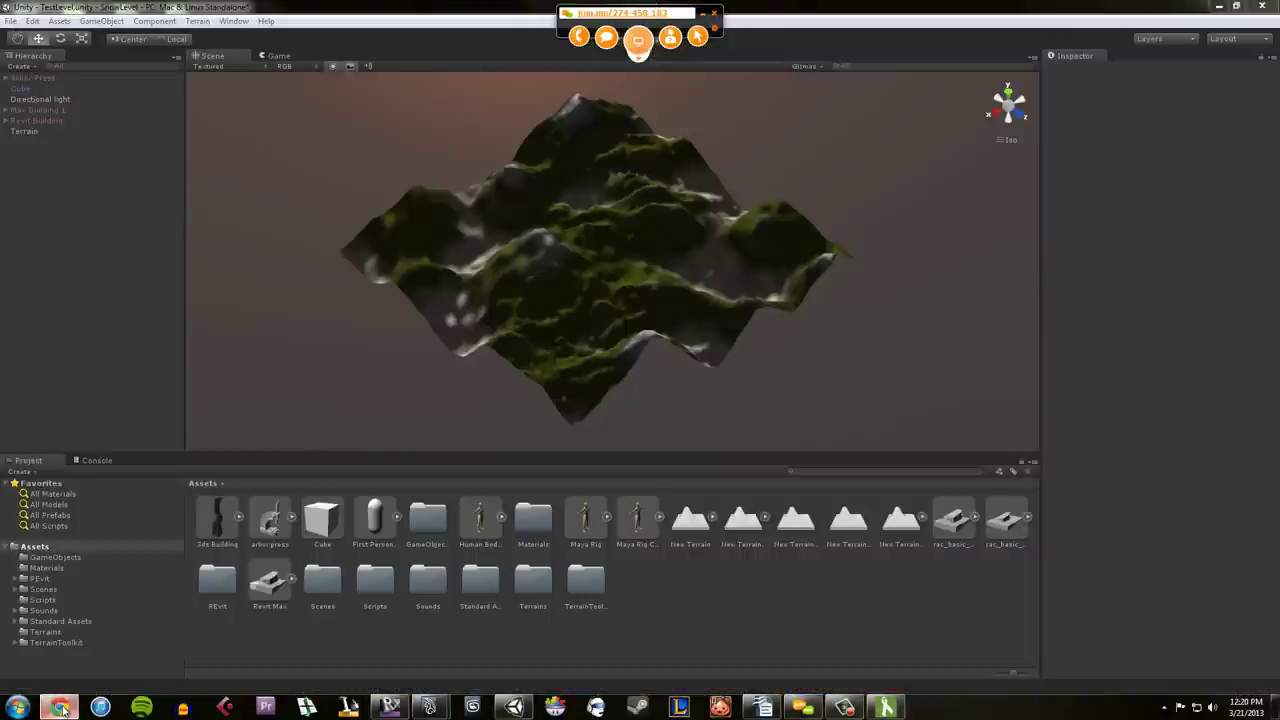
click(60, 707)
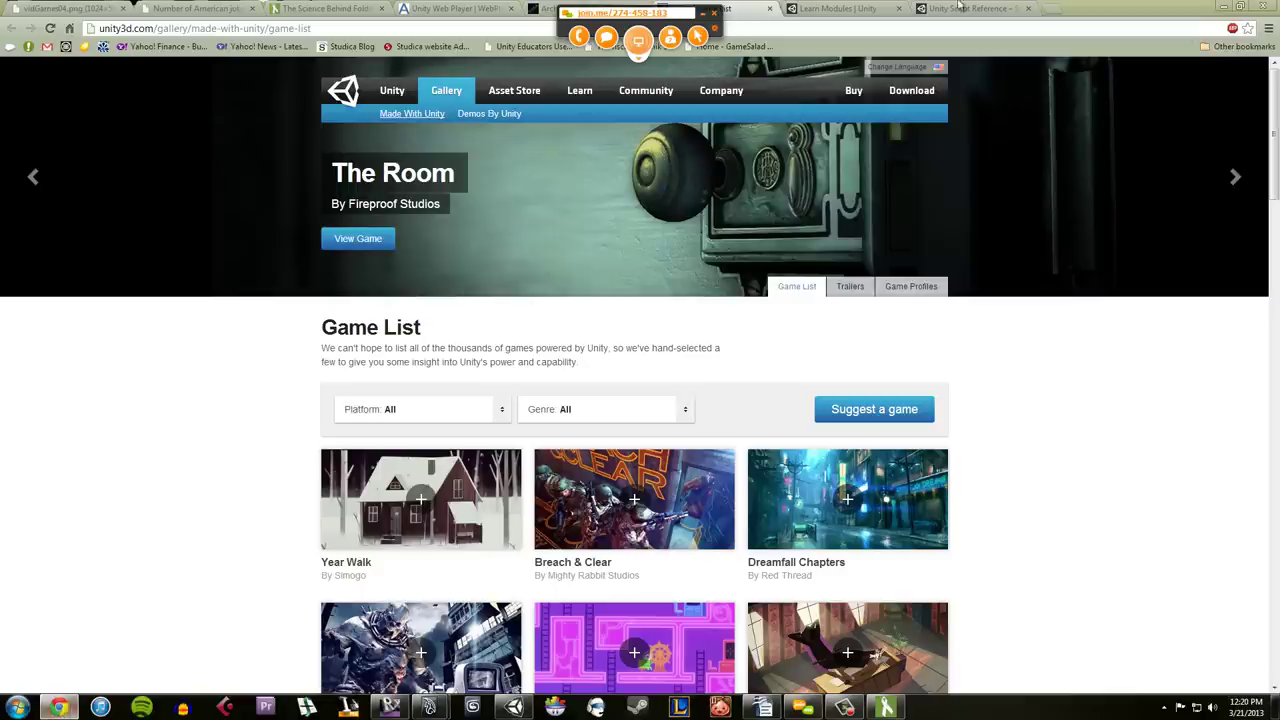
Step: Show the Unity Web Player page with the Architectural Beginner's Kit 1 demo, leaving the web address unselected
click(880, 9)
click(758, 7)
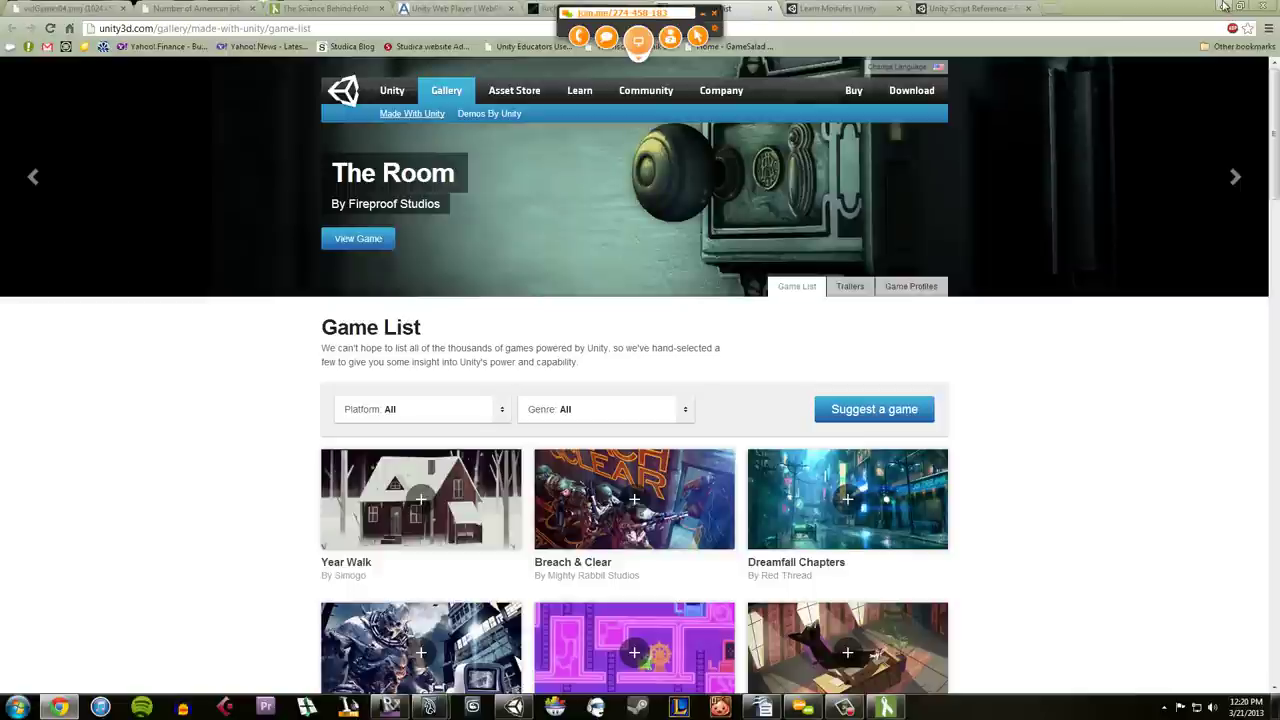
click(453, 8)
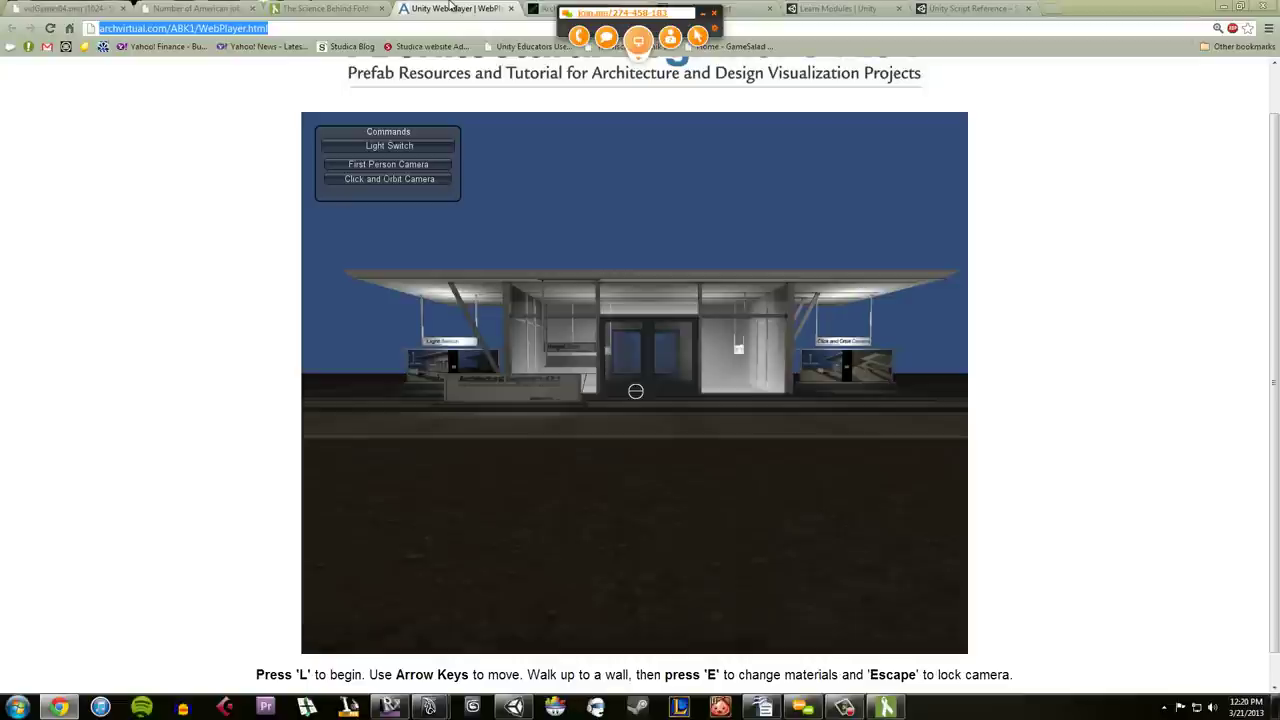
click(176, 459)
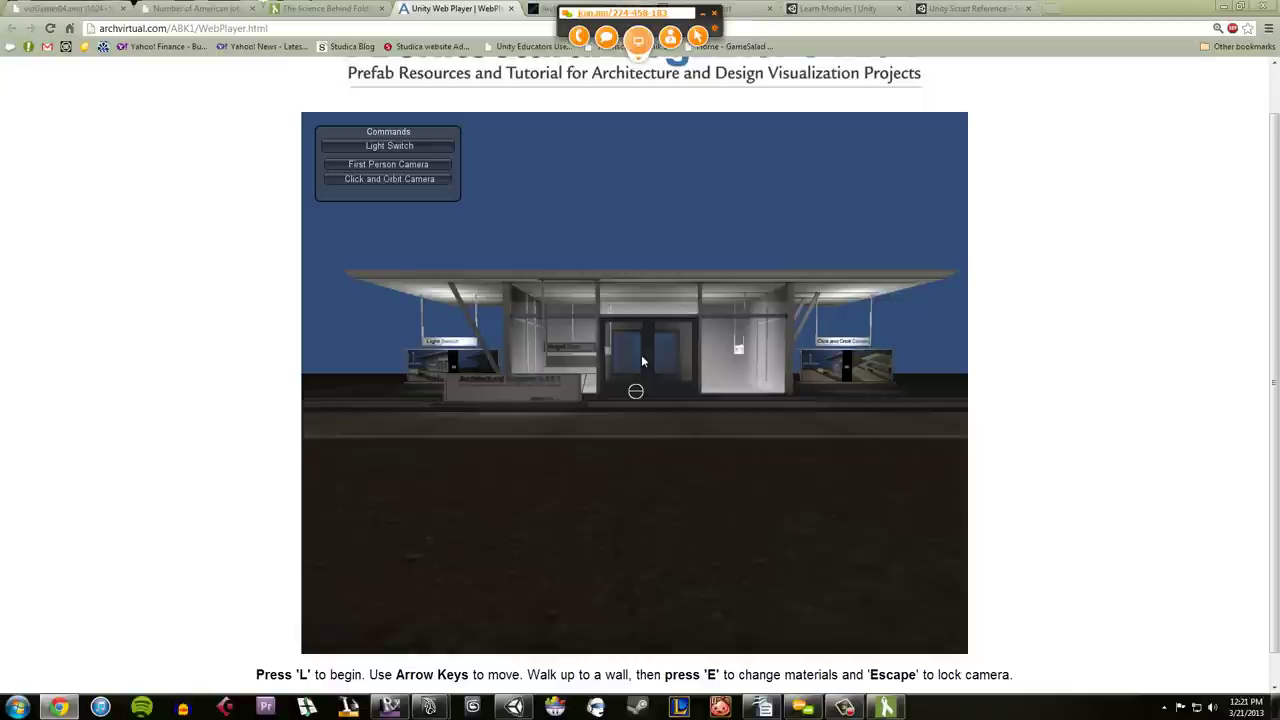
Step: Start the architectural walkthrough and walk past the kit's sign through the entrance into the building
key(l)
key(Up)
key(Up)
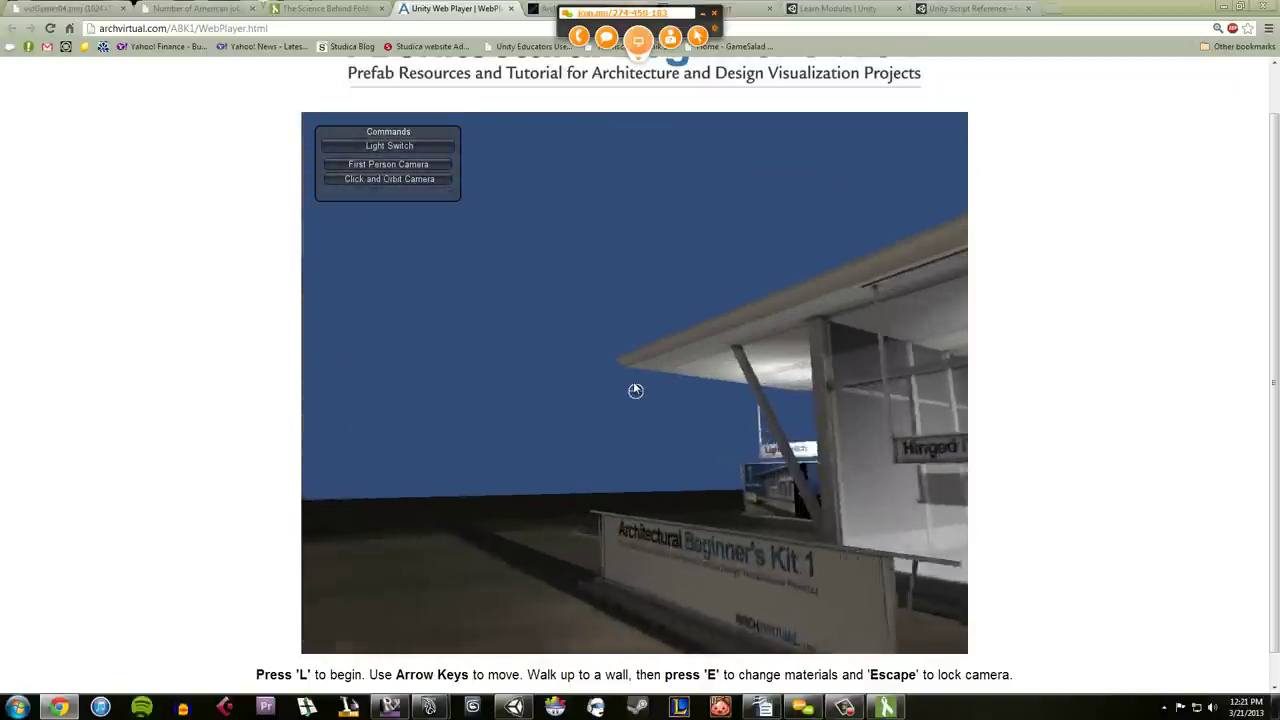
key(Up)
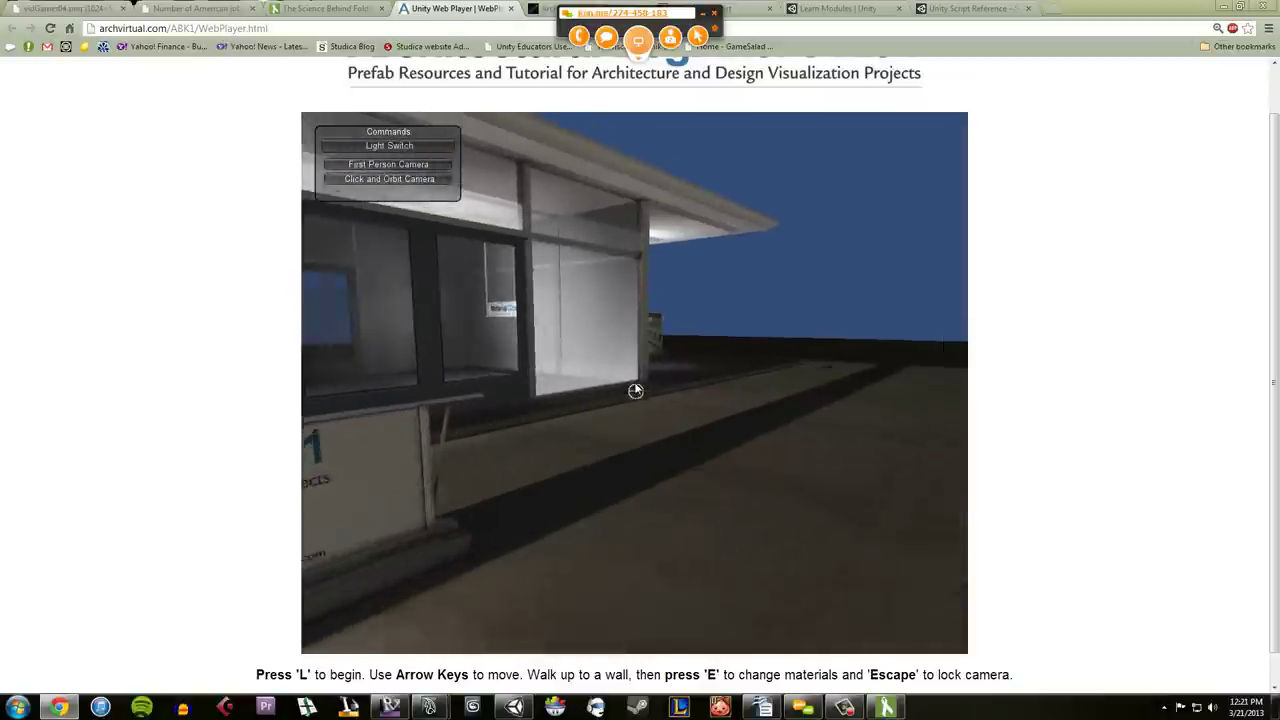
key(Up)
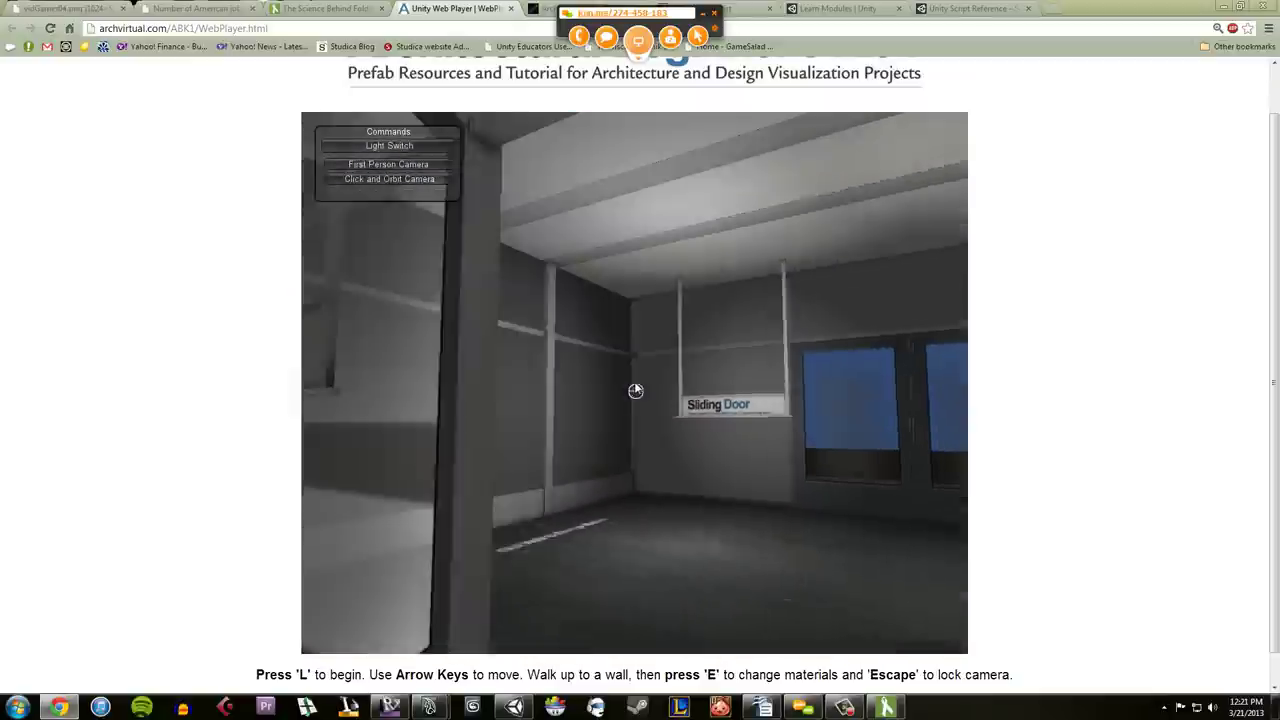
Step: Walk up to the interior wall beside the Sliding Door sign and change its material twice, ending with dark brown wood
key(Right)
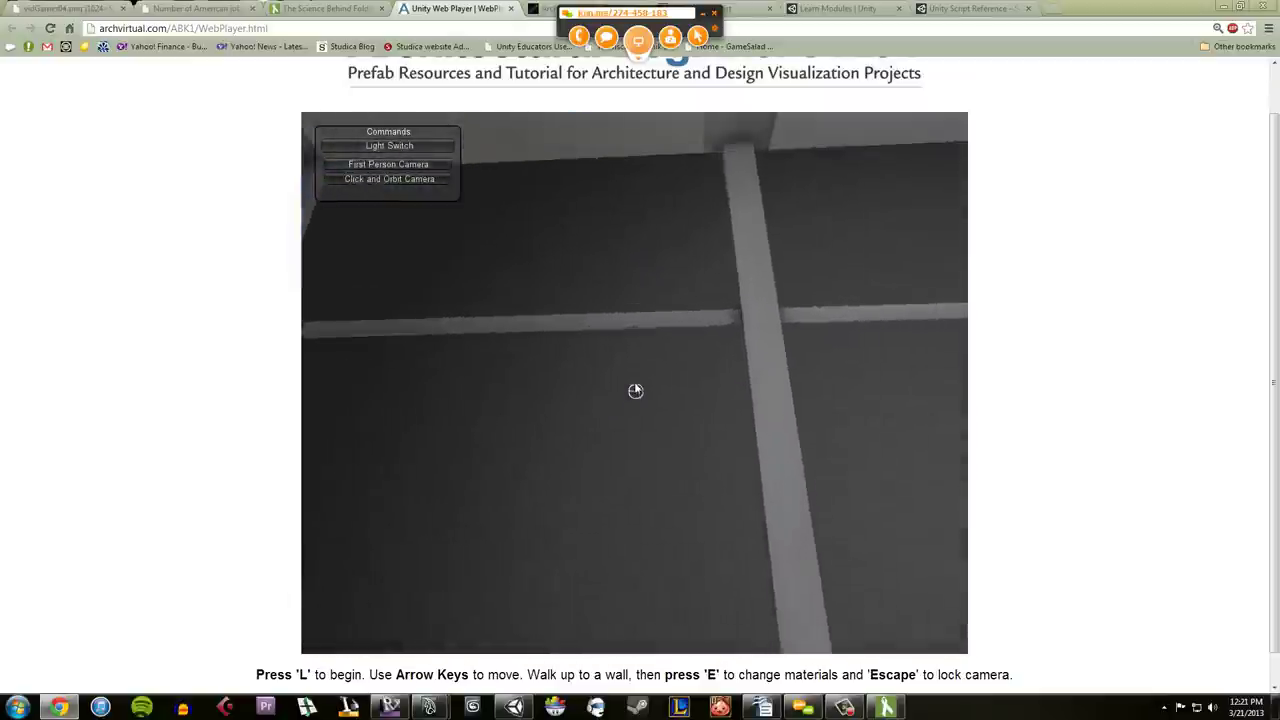
key(e)
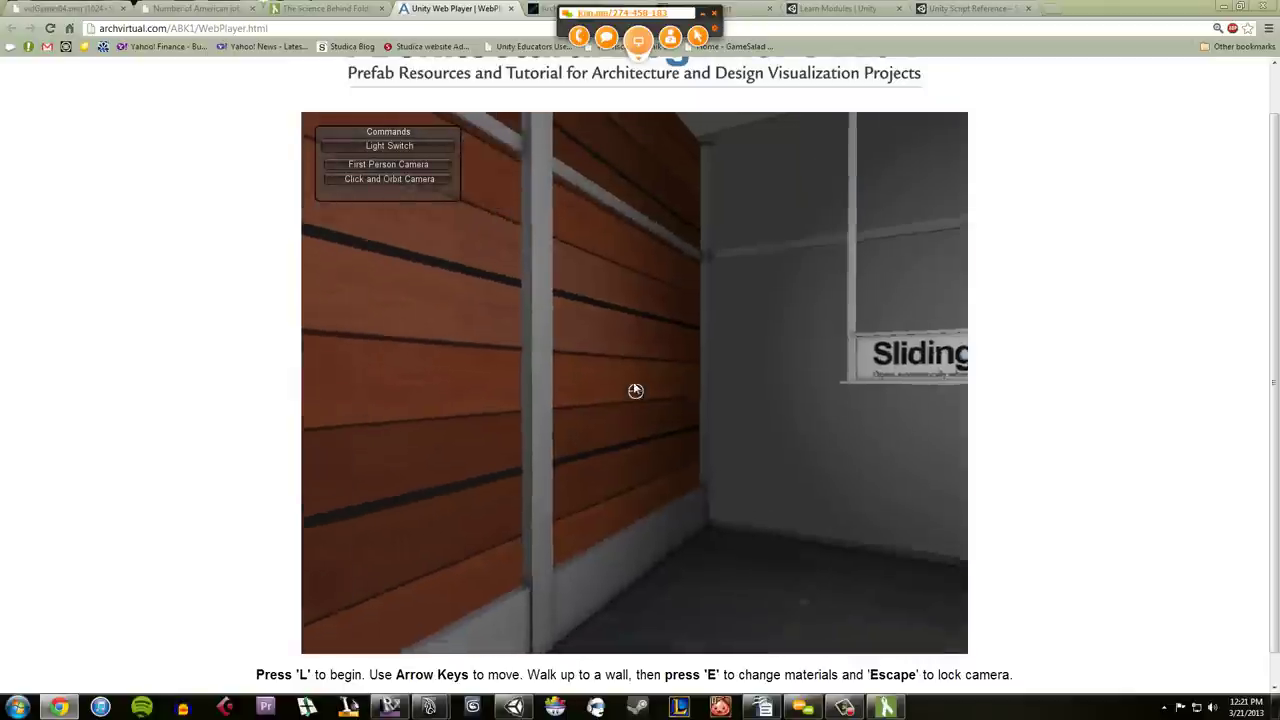
key(e)
key(Right)
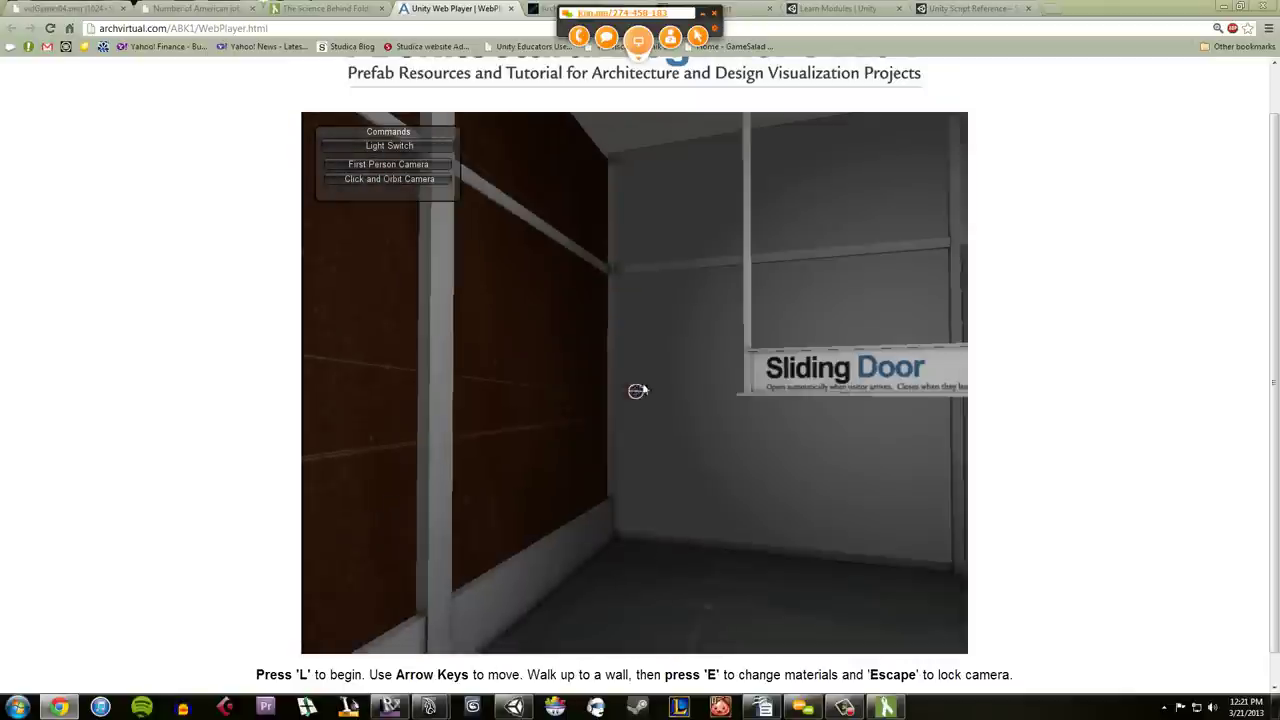
Step: Walk to the other interior walls and change their materials, including the wall beside the material changer sign
key(Right)
key(Up)
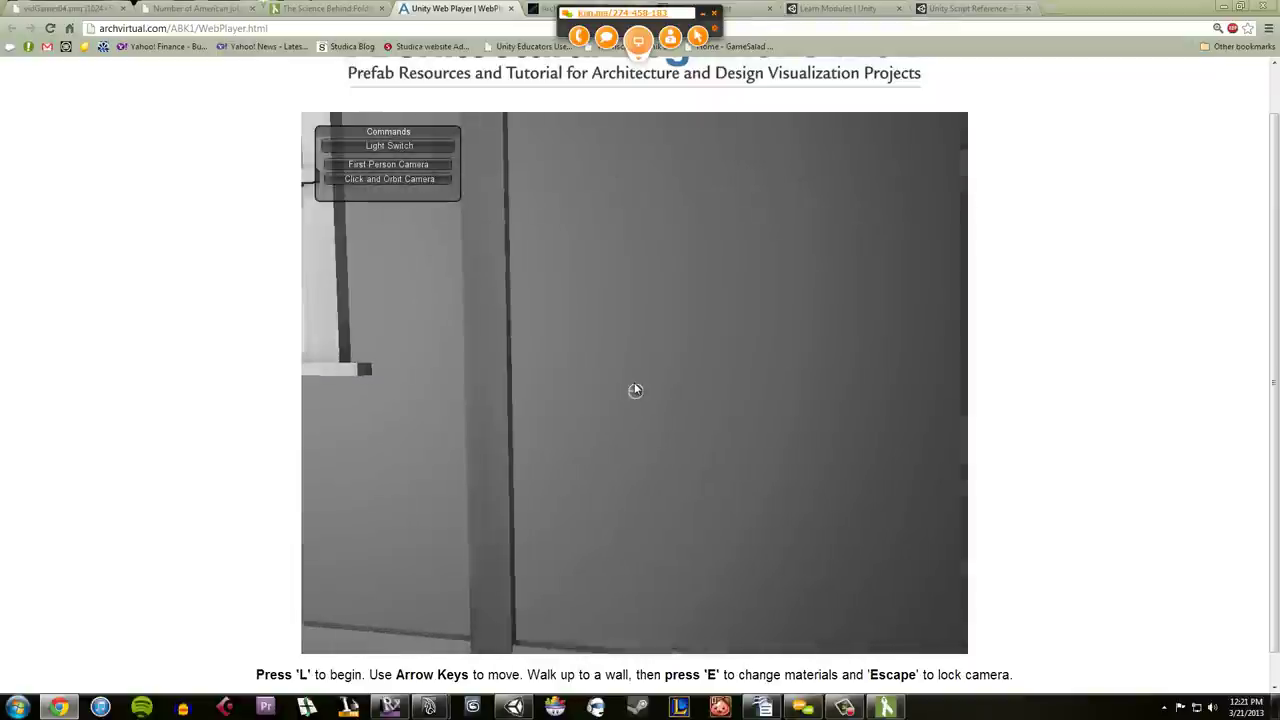
key(e)
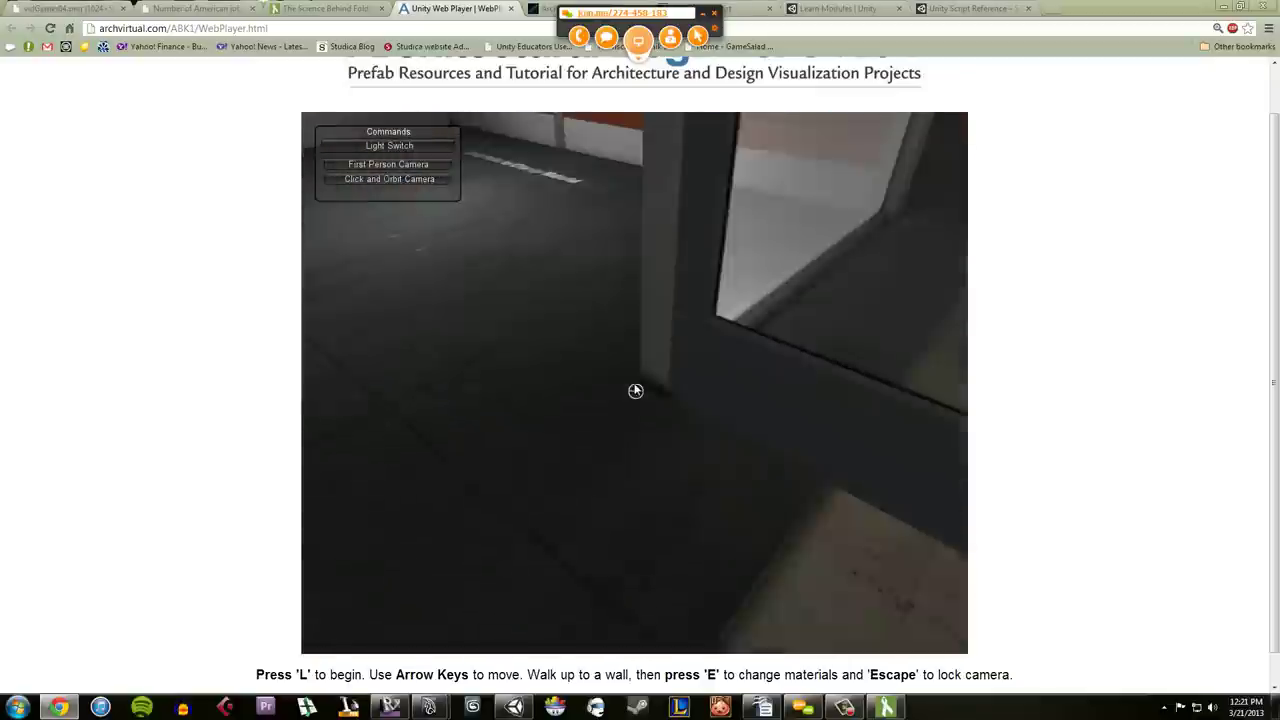
key(Up)
click(635, 390)
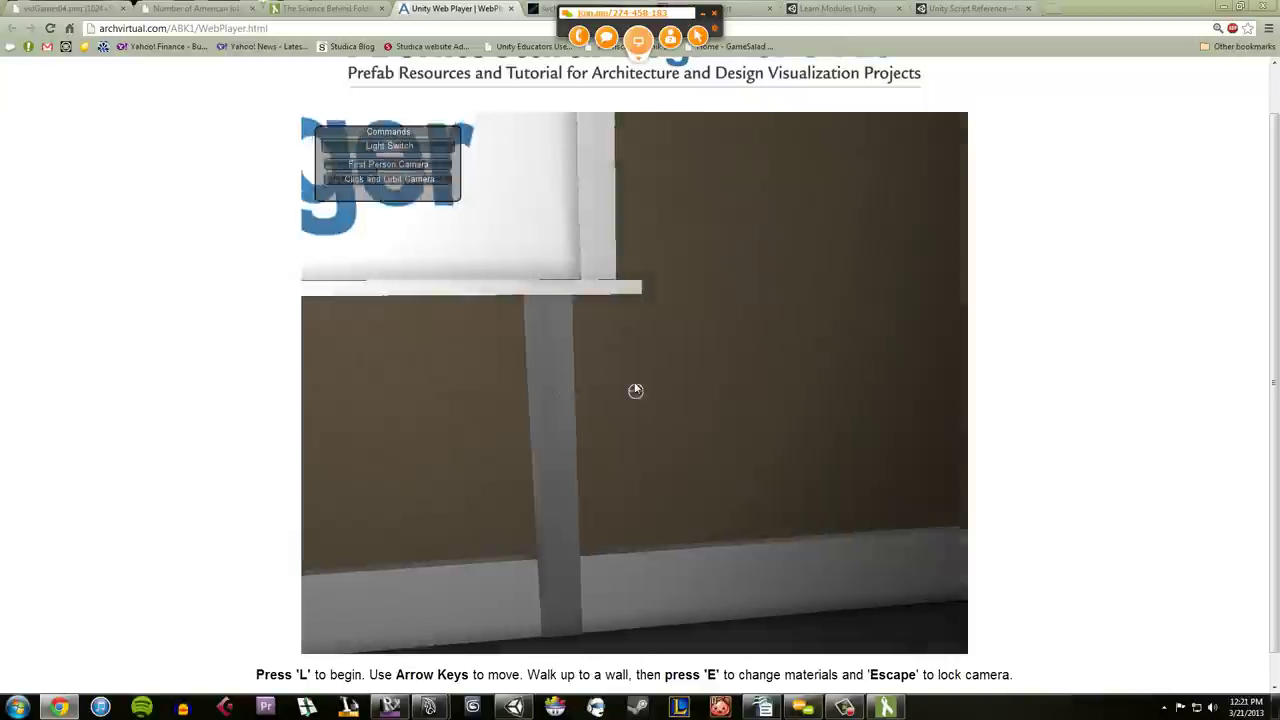
click(635, 390)
key(e)
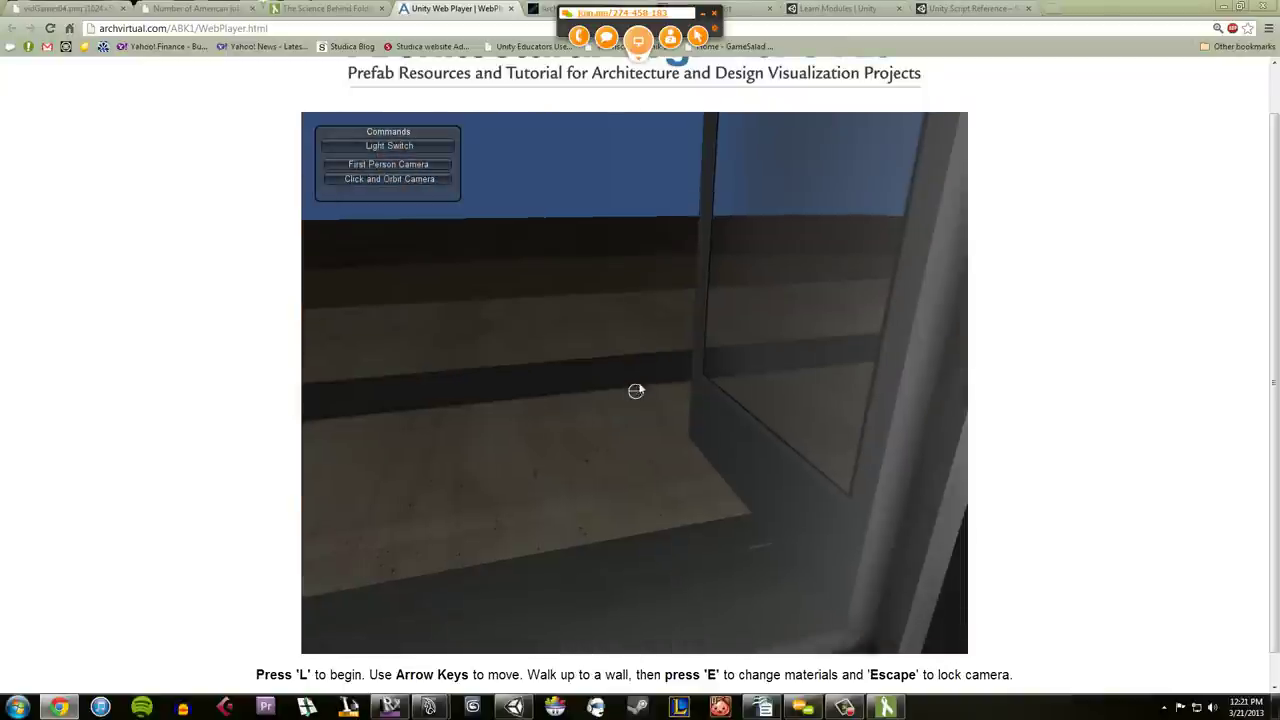
Step: Walk out through the open glass doors and look around the grounds outside the building
key(Right)
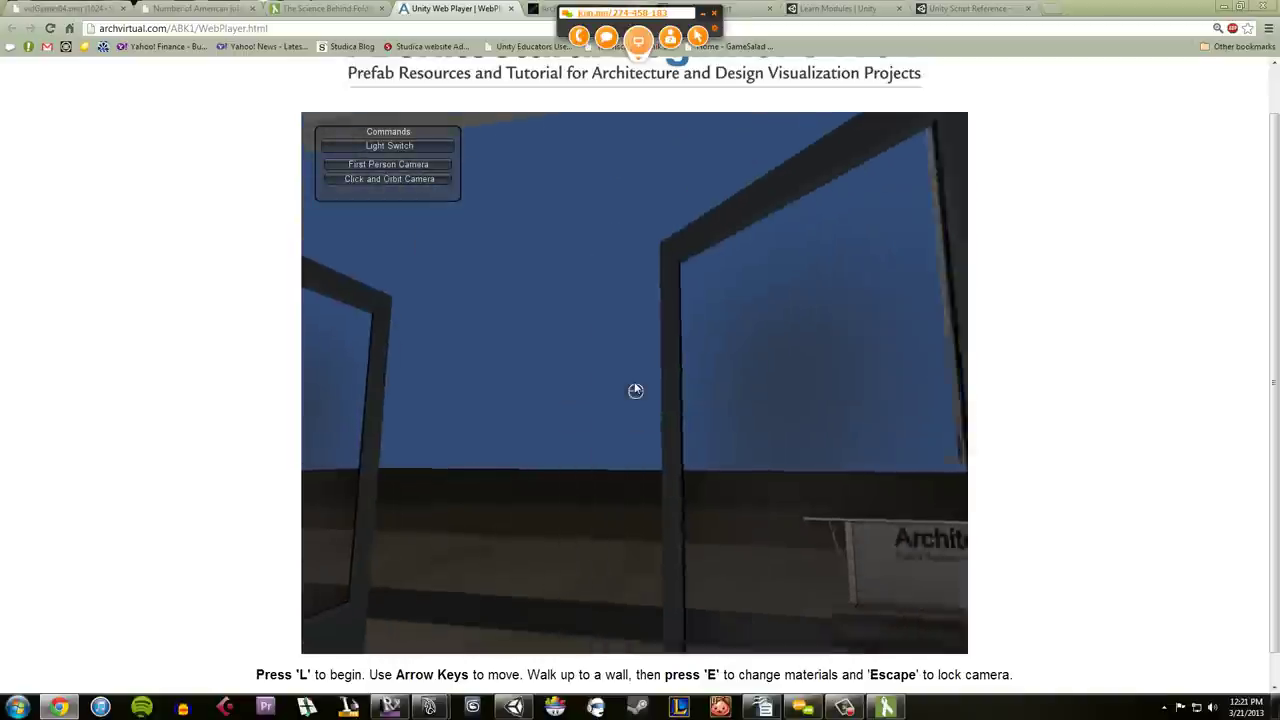
key(Up)
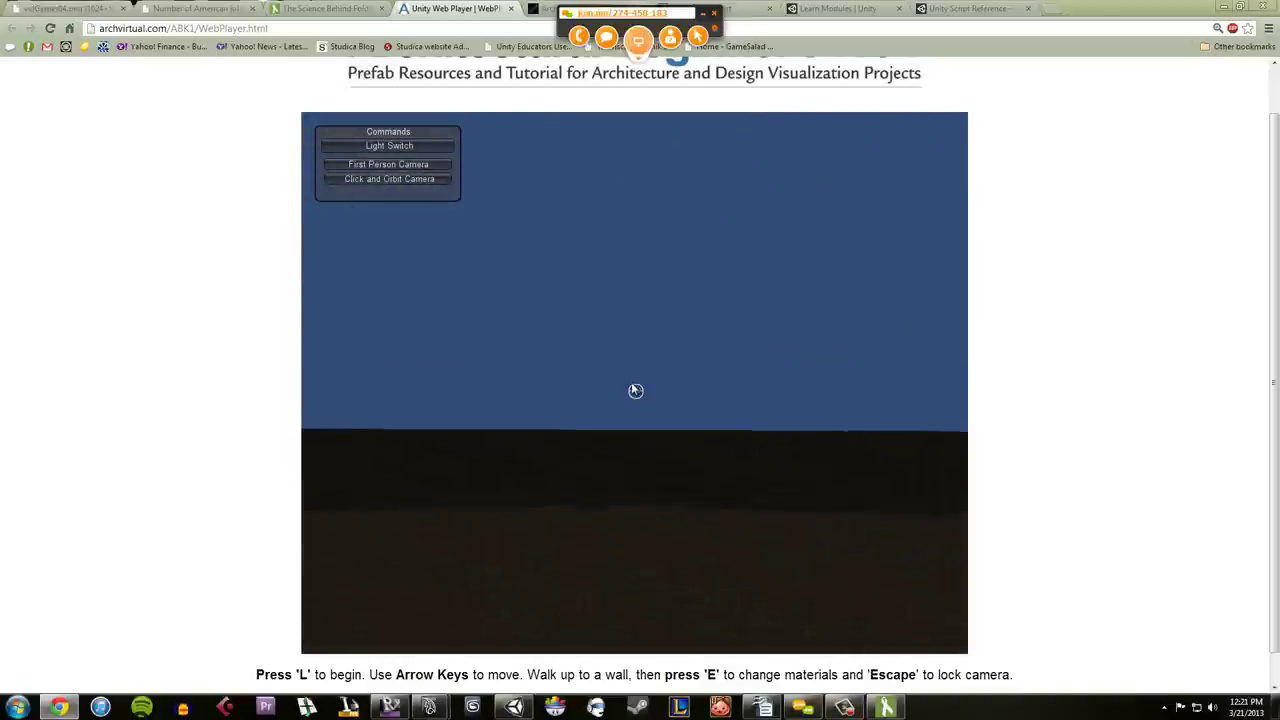
key(Left)
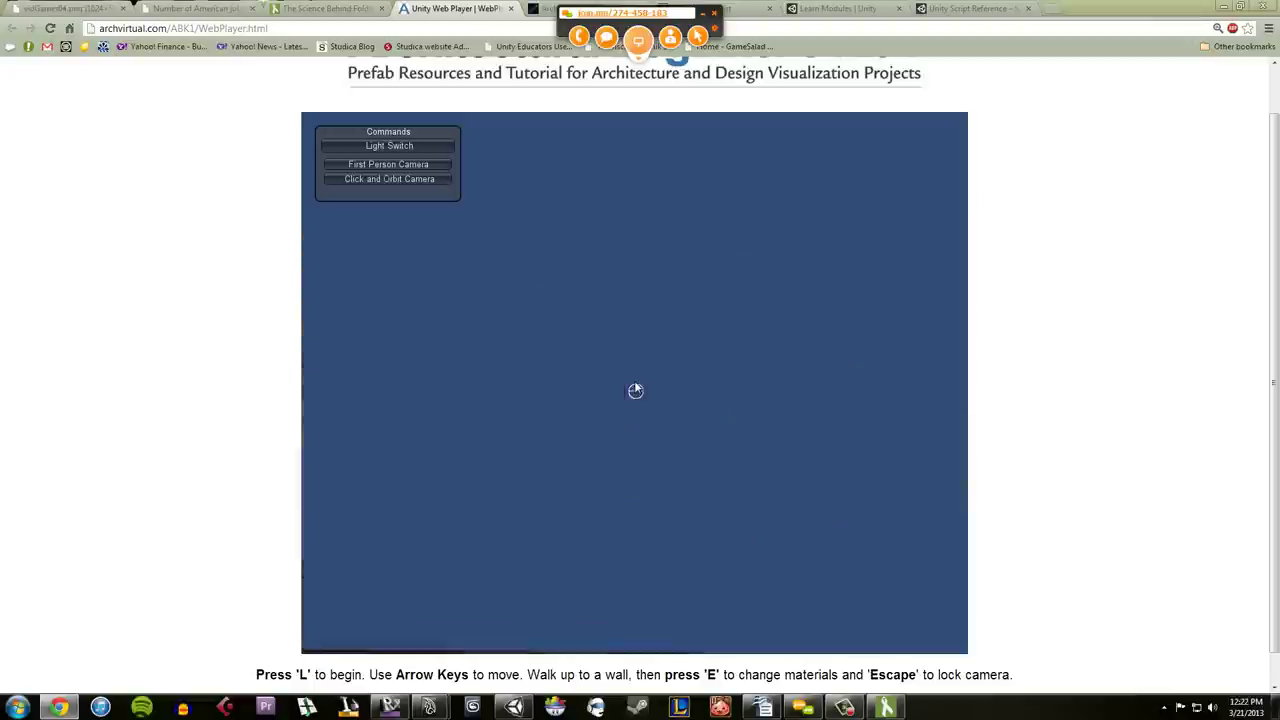
key(Up)
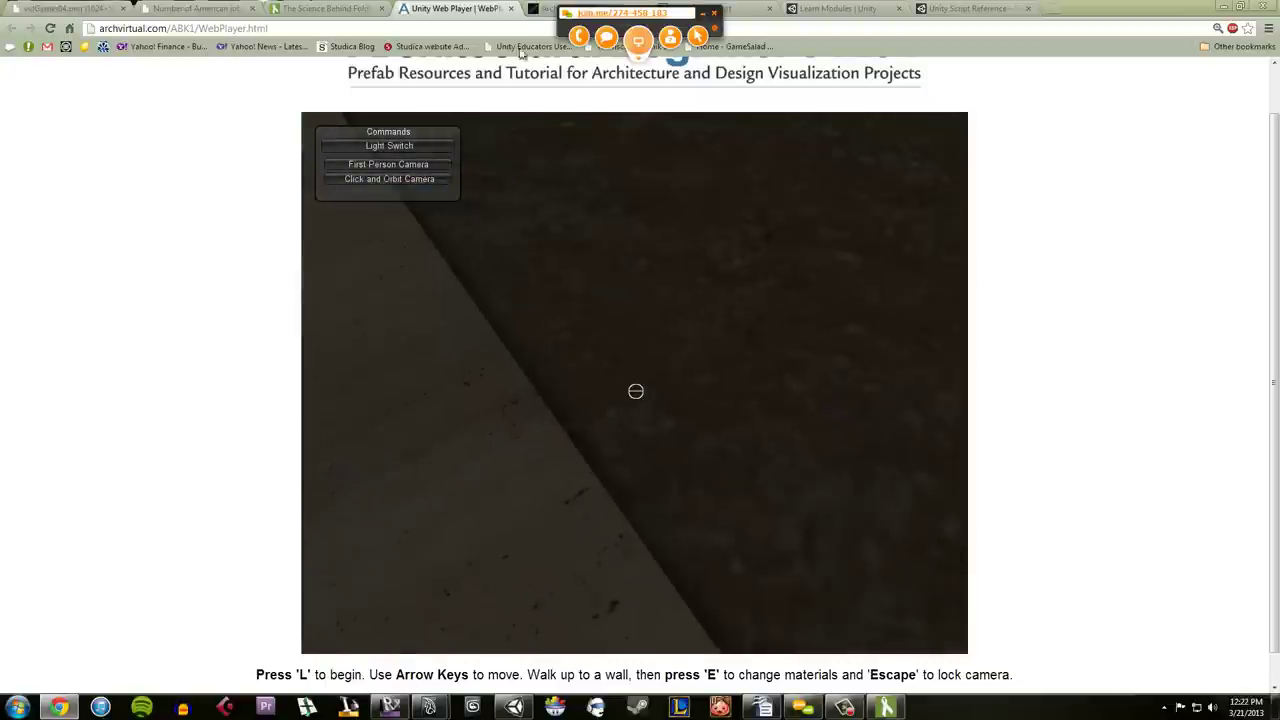
Step: Show the T.O.D.A. Group Architecture Visualization page with its interactive house model in view
click(540, 8)
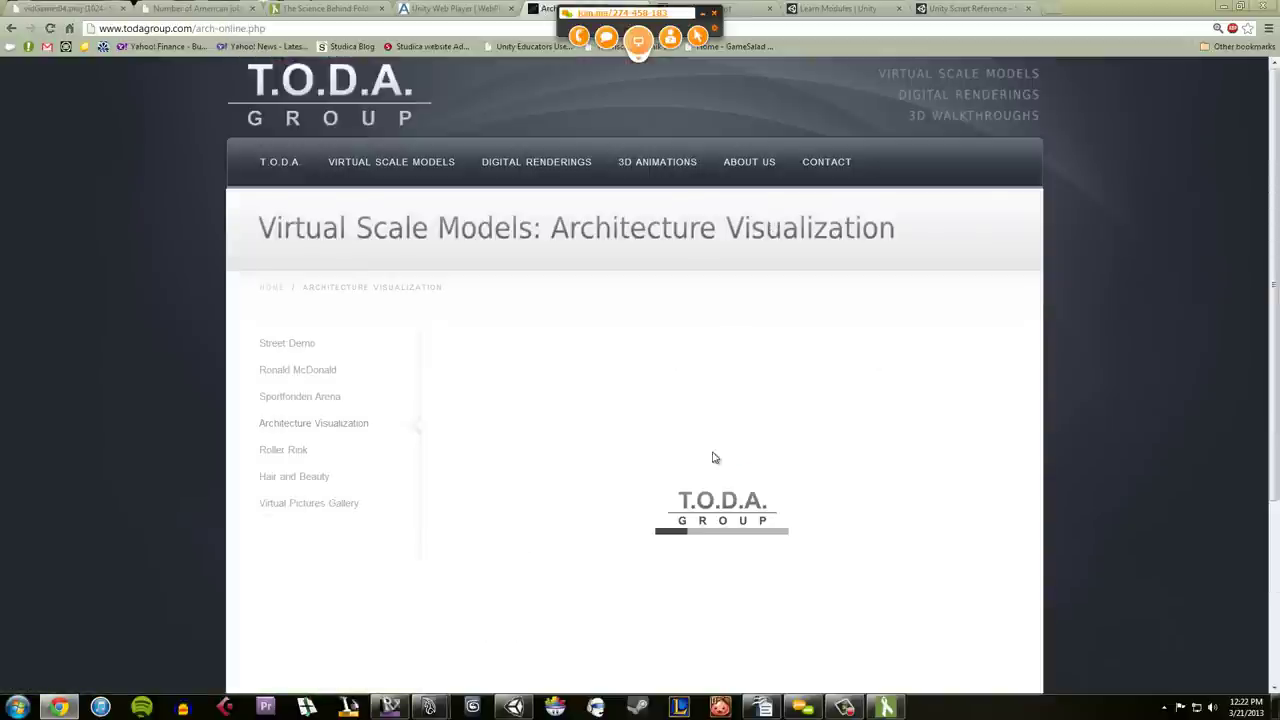
scroll(780, 487, down, 4)
scroll(782, 486, up, 2)
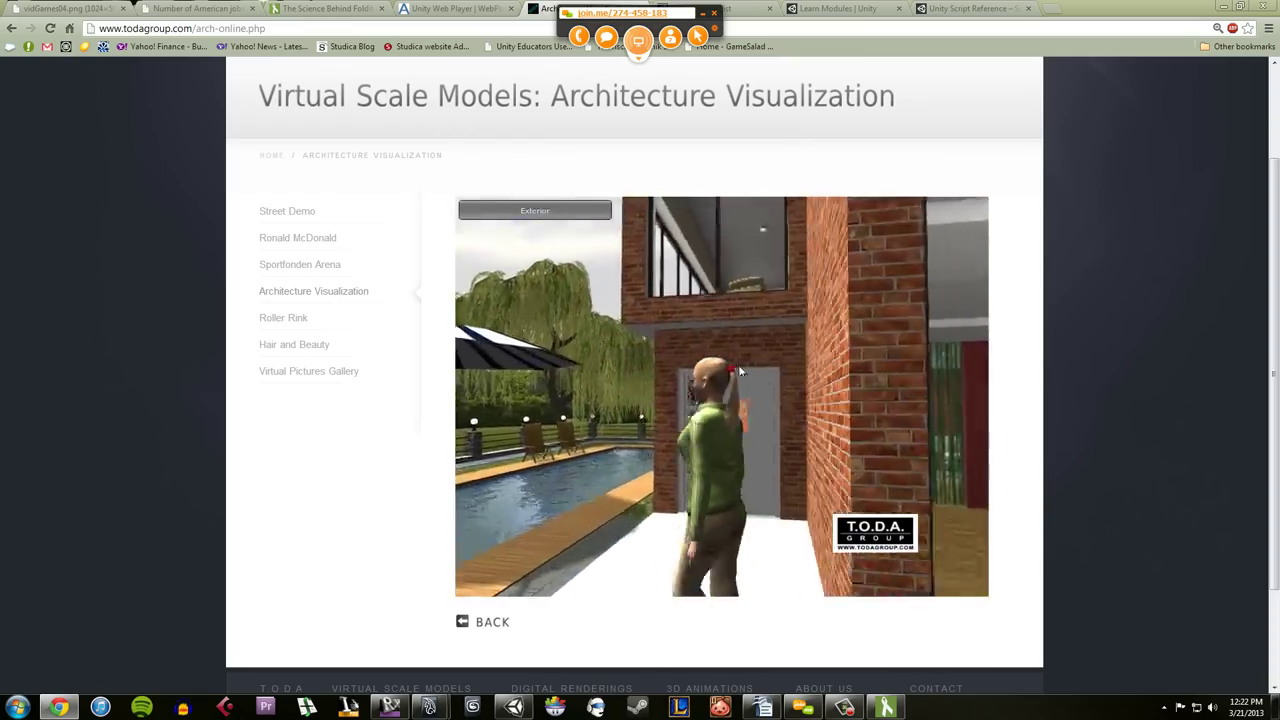
Step: Try several brick and plain finishes on the house's exterior, ending with the dark red brick
click(575, 215)
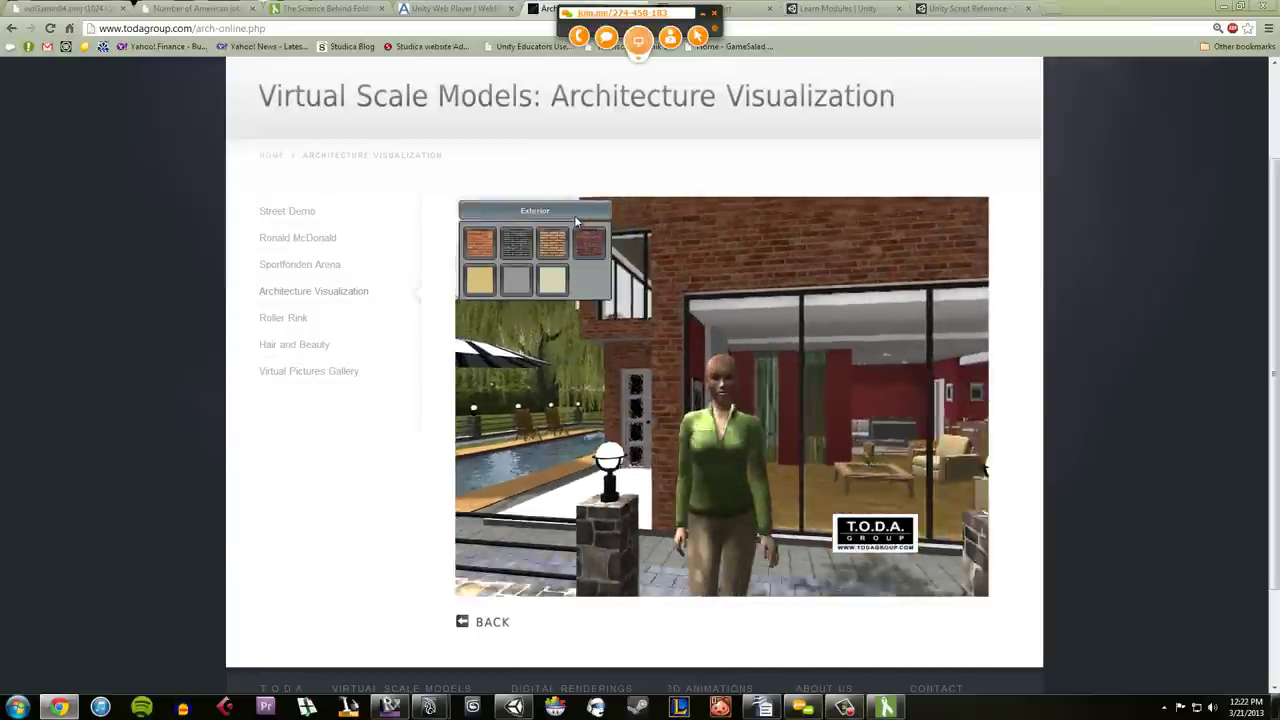
click(521, 254)
click(587, 252)
click(554, 286)
click(520, 287)
click(492, 287)
click(581, 251)
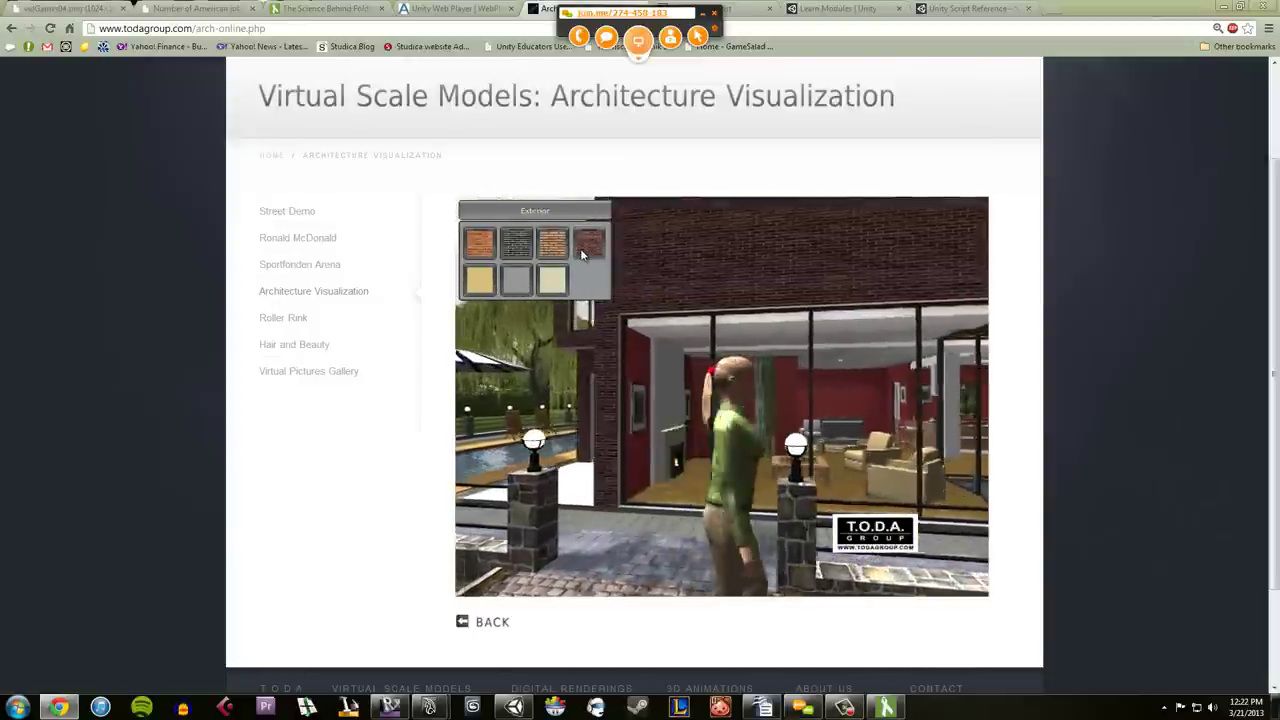
Step: Close the Exterior finish choices and walk the avatar to the front door beside the pool
key(w)
key(a)
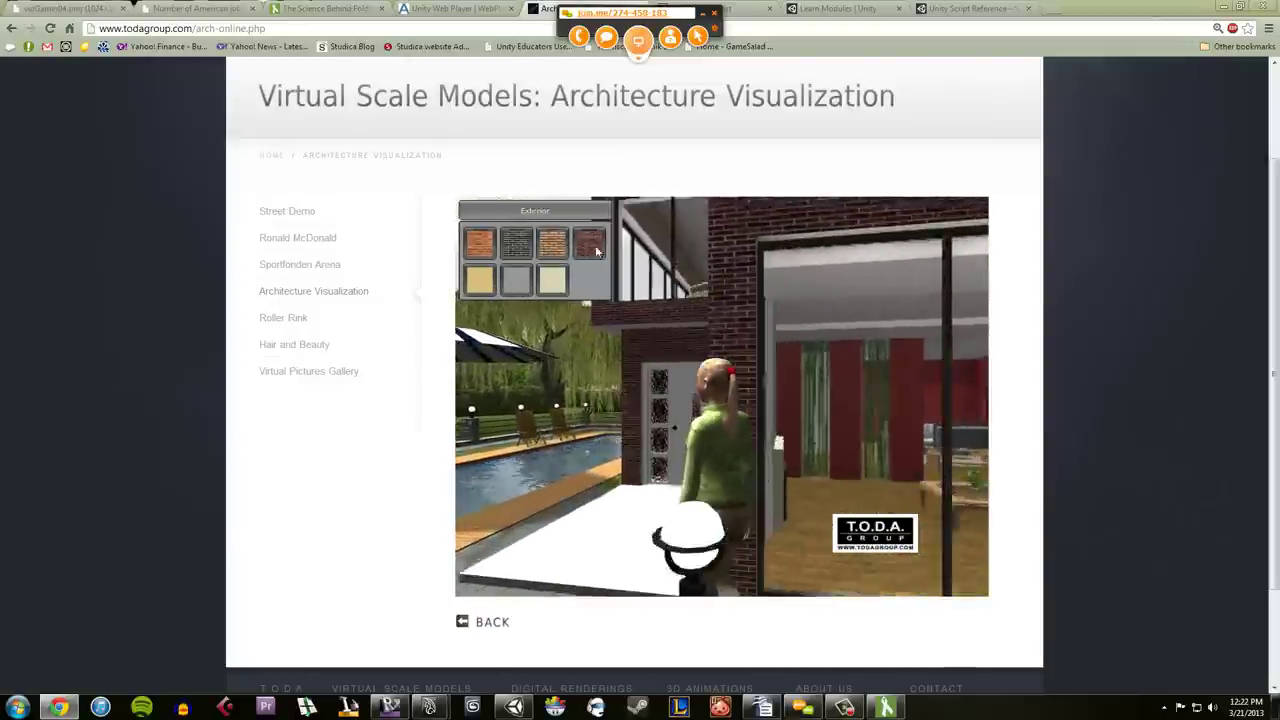
click(580, 214)
key(w)
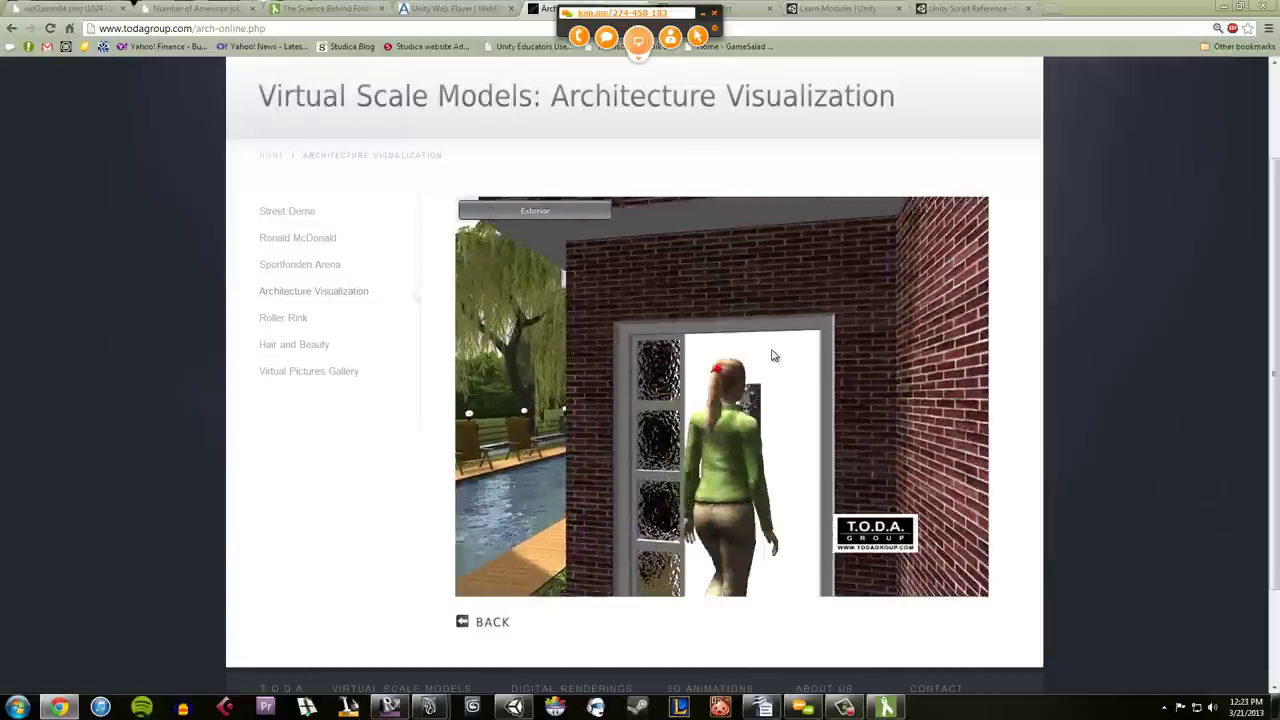
key(s)
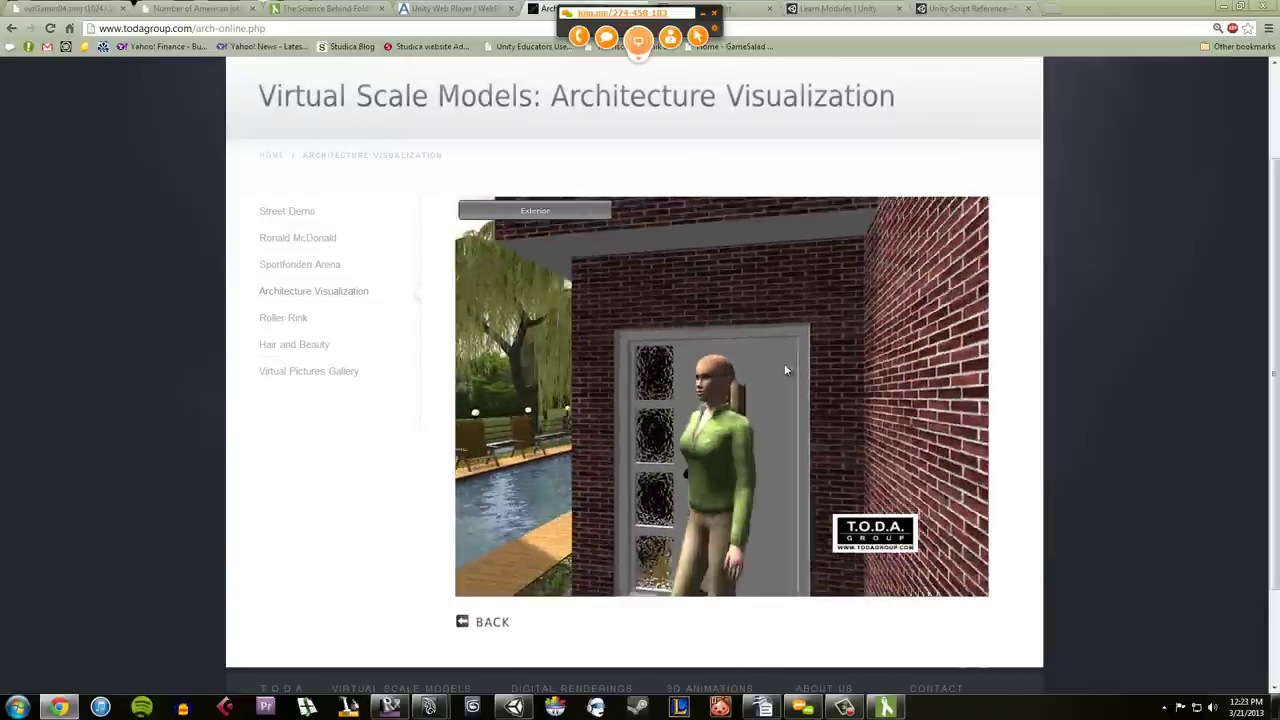
Step: Walk the avatar through the front door and move around the house's entrance area
key(w)
key(Up)
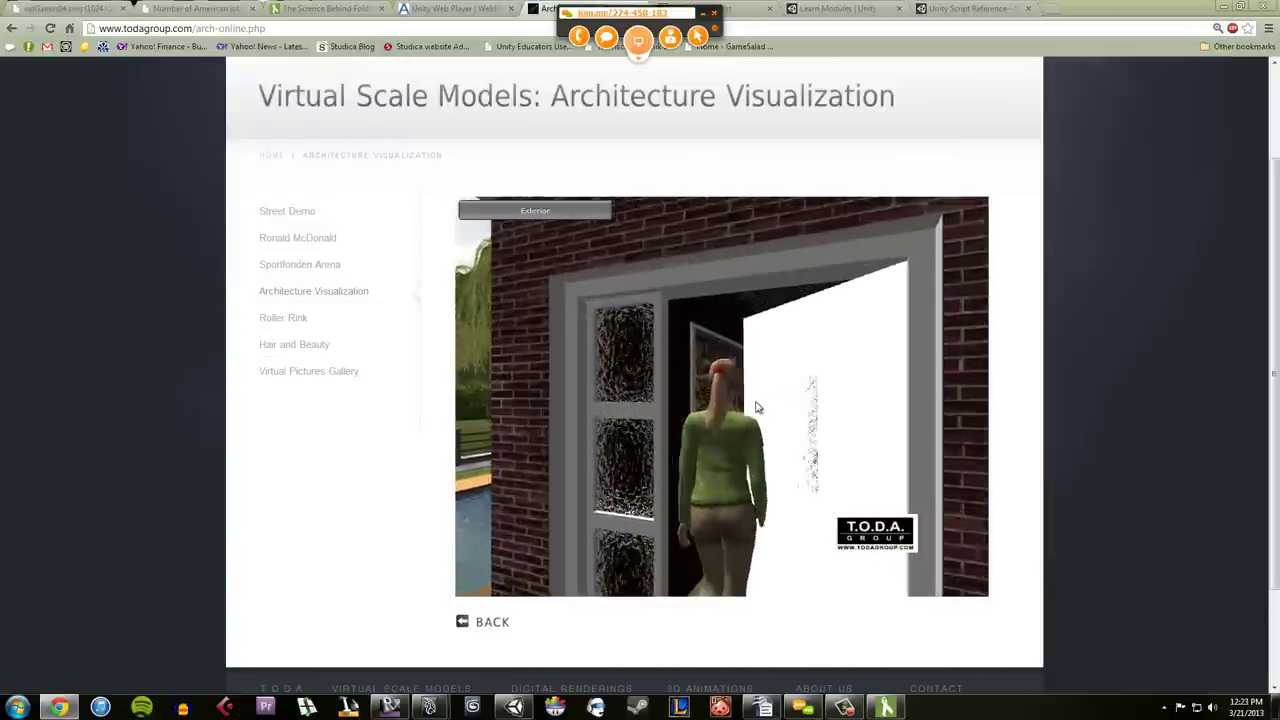
key(Up)
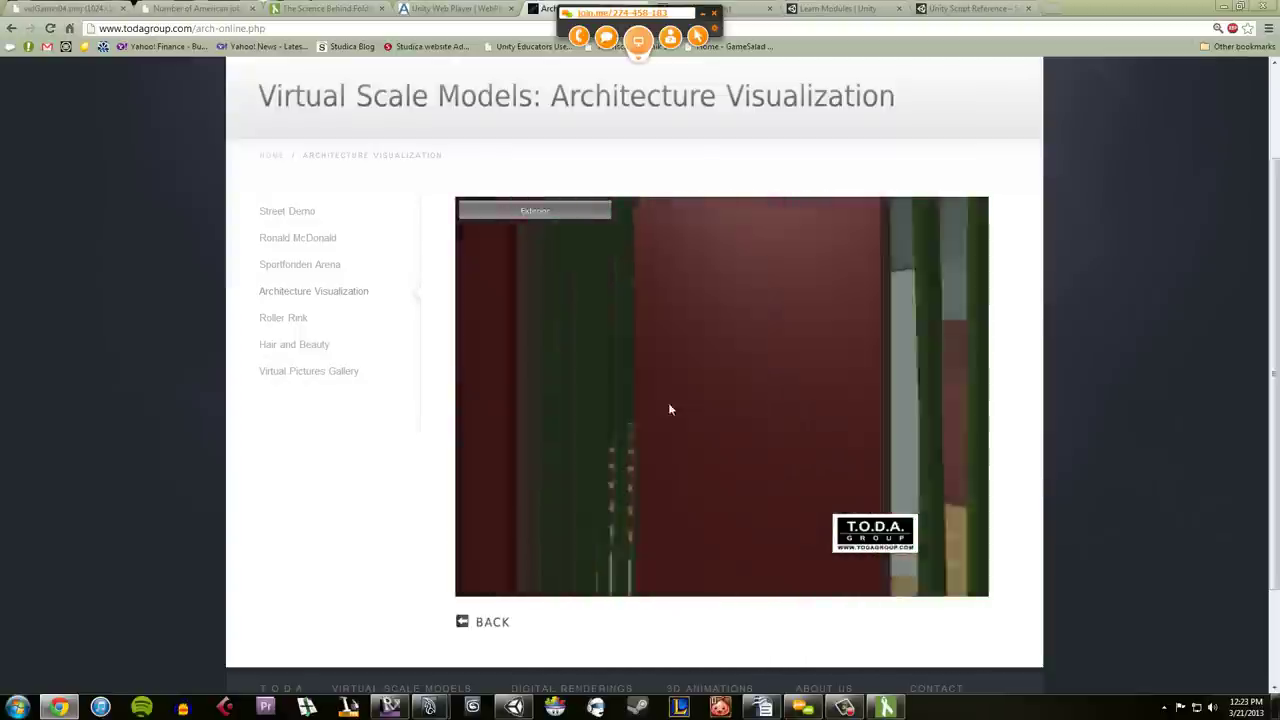
key(Up)
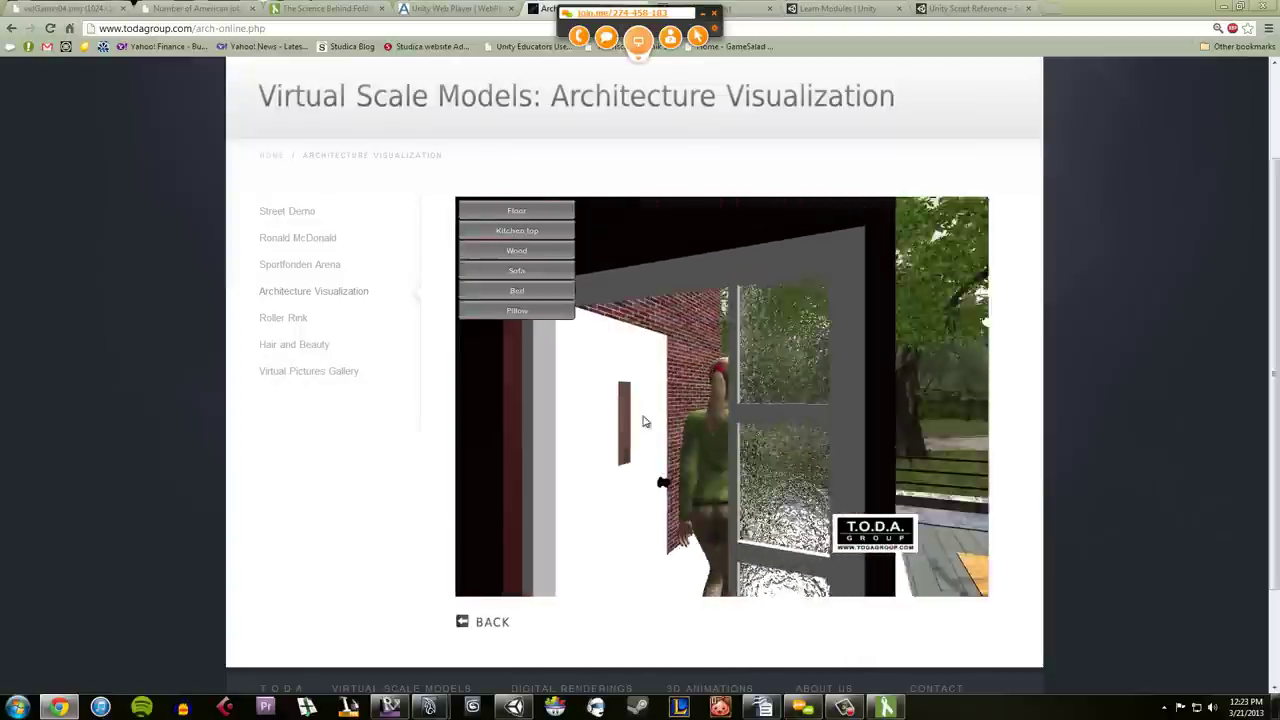
key(Up)
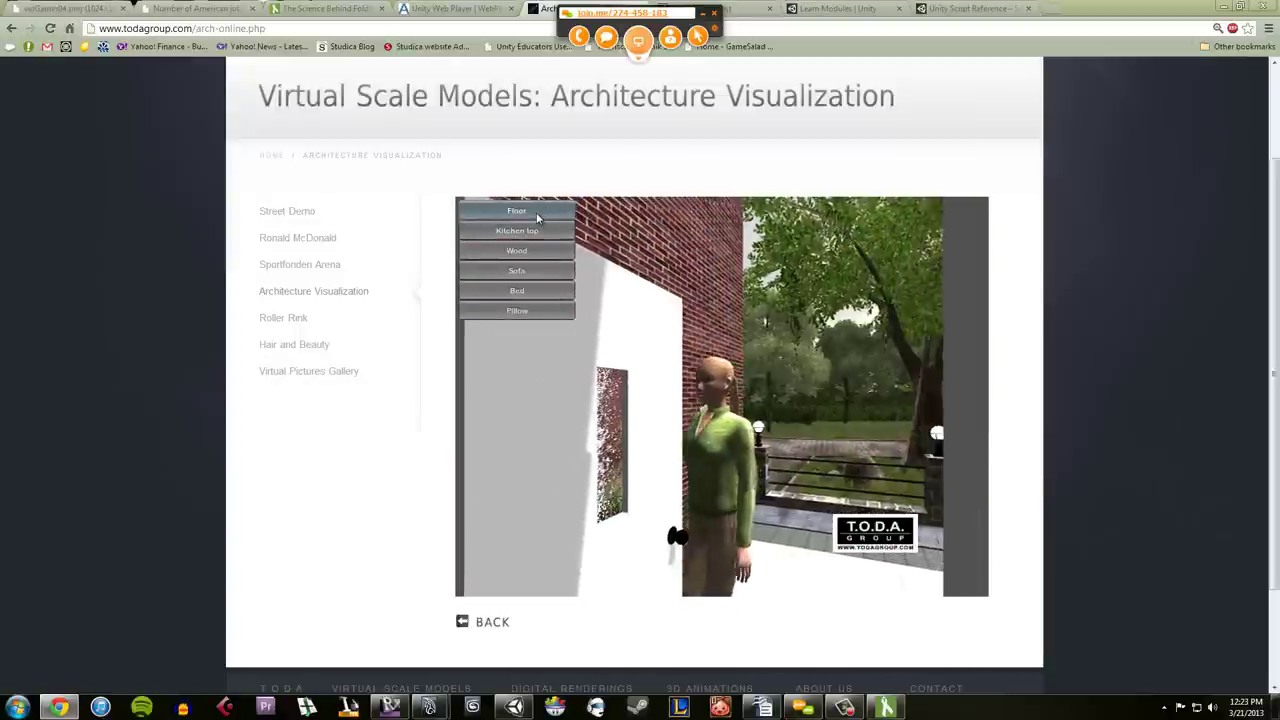
key(Down)
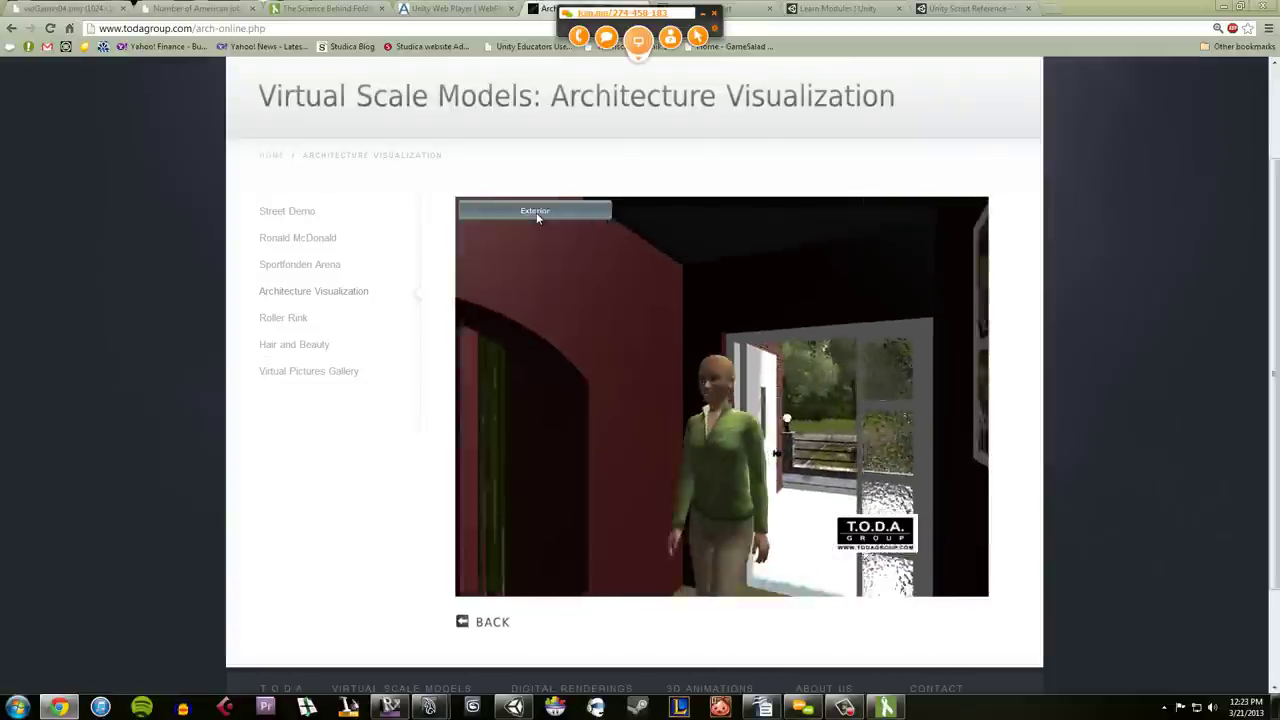
Step: Move the avatar at the front doorway and bring up the house's material choices, including the brick and white finishes
key(Up)
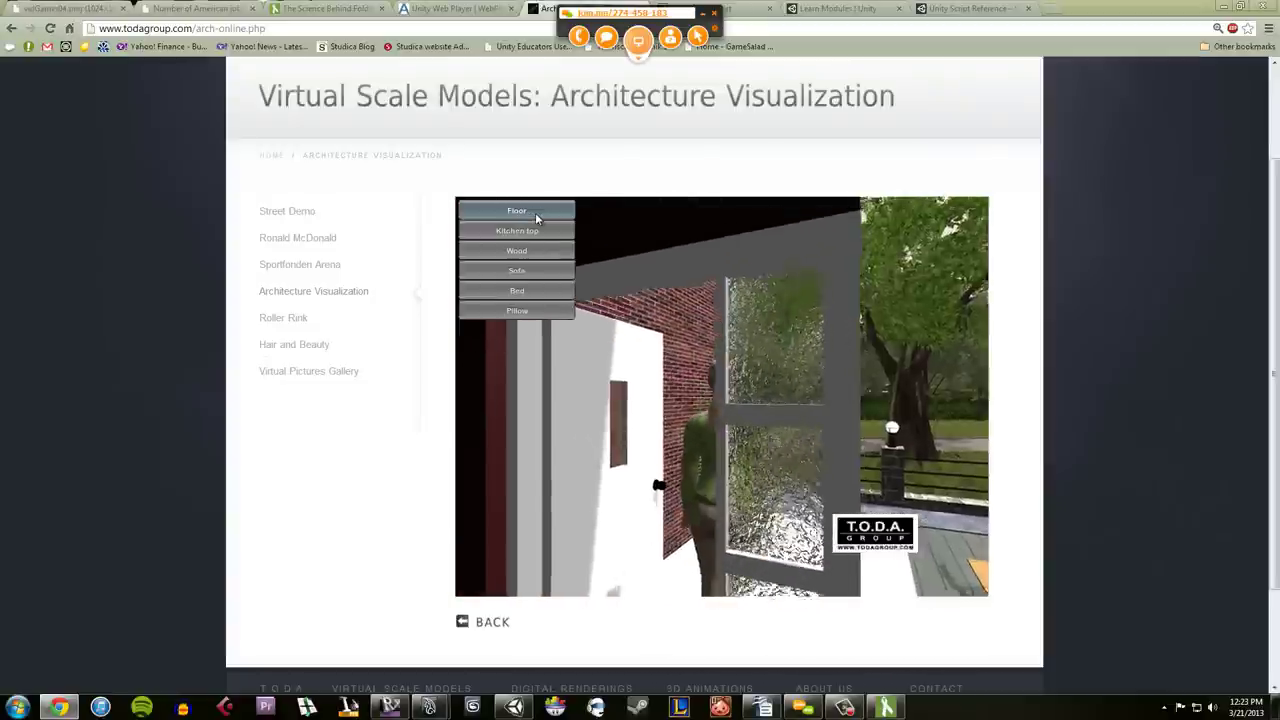
click(540, 211)
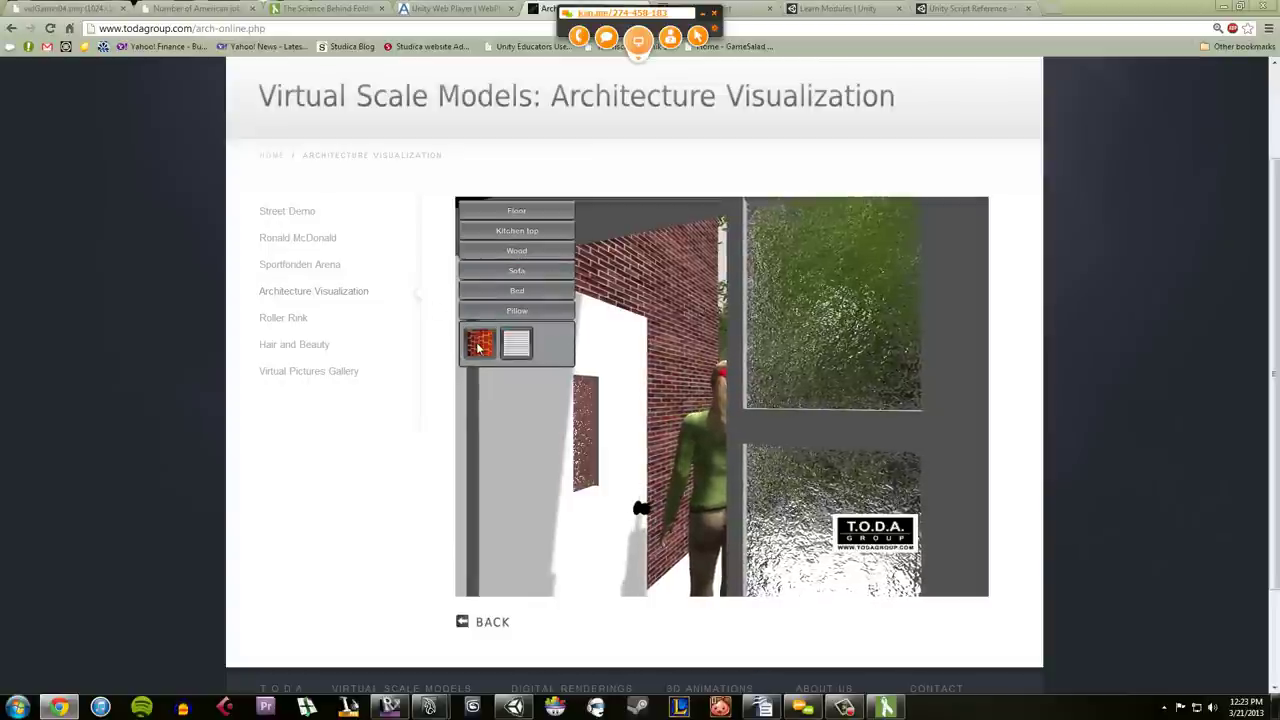
key(s)
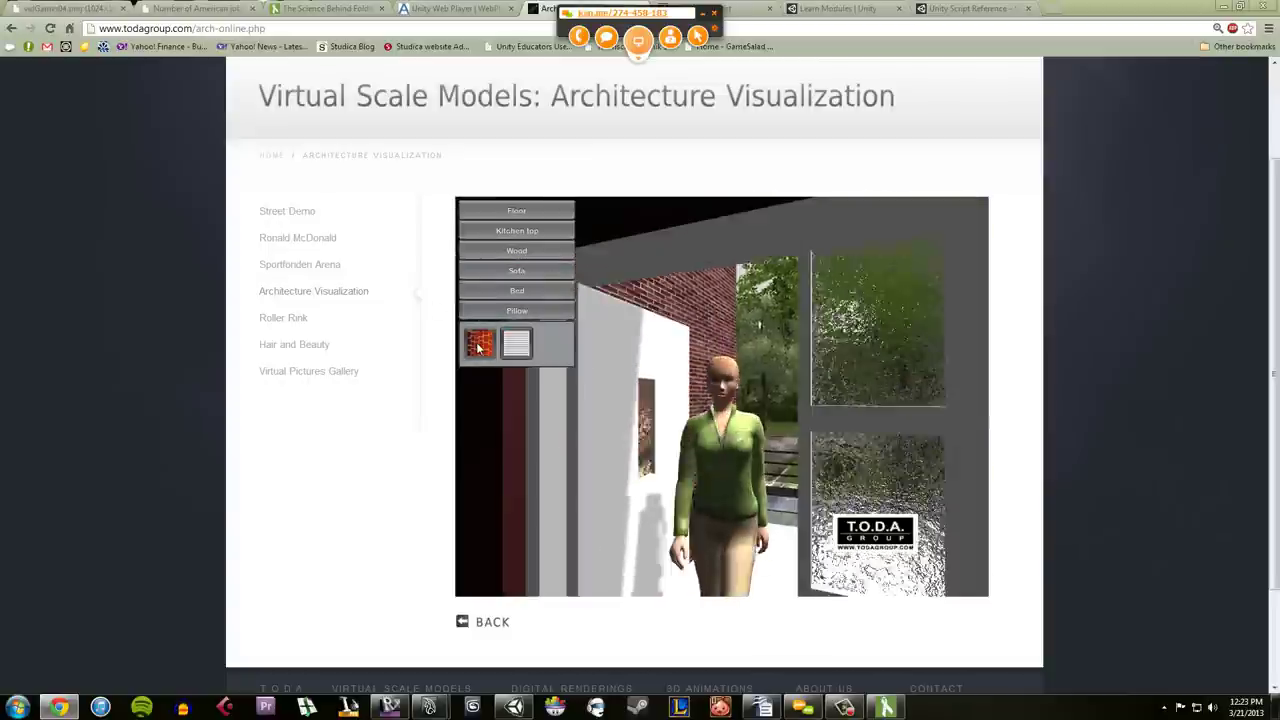
Step: Walk the avatar through the entrance hall's arch and the living room with the green sofa toward the kitchen and dining area
key(w)
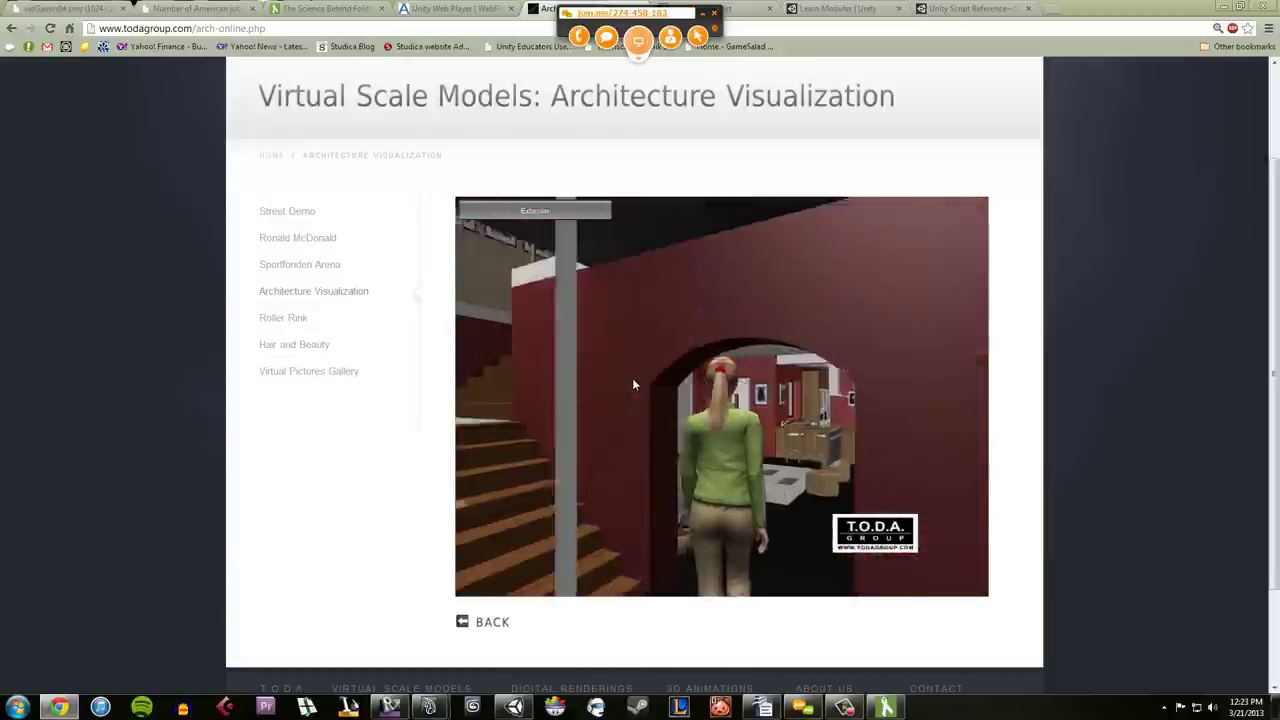
key(w)
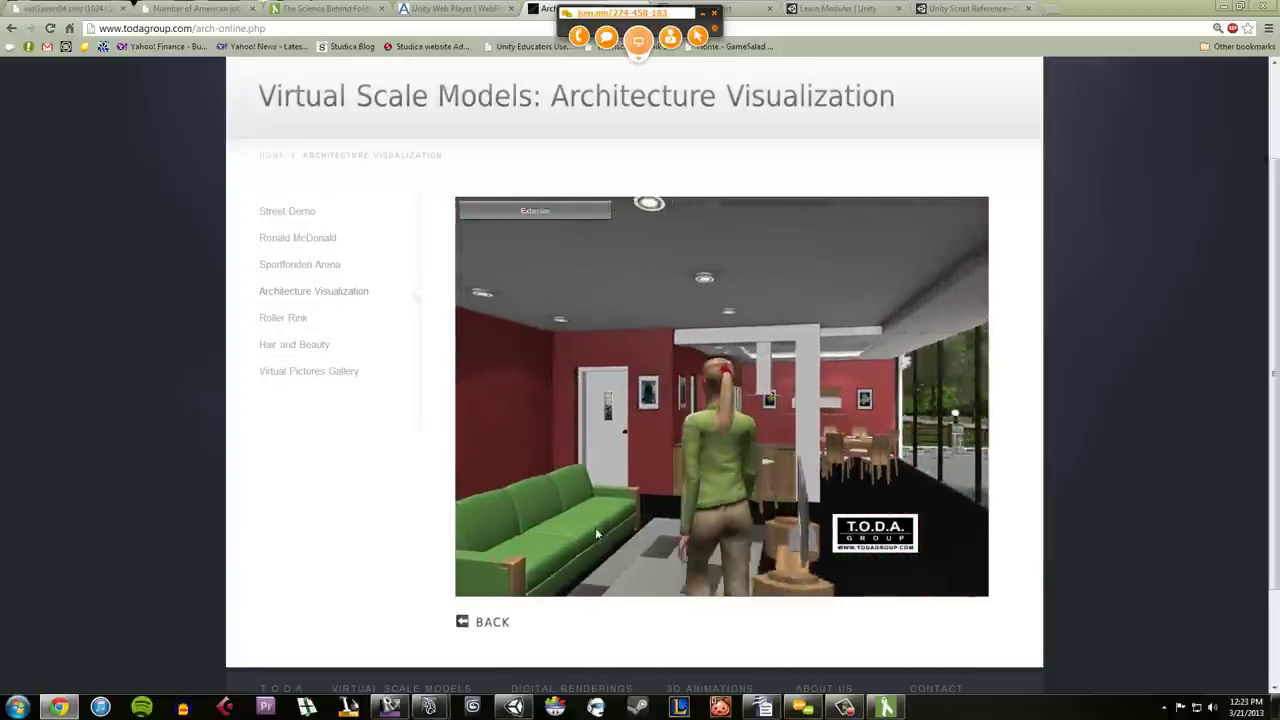
key(w)
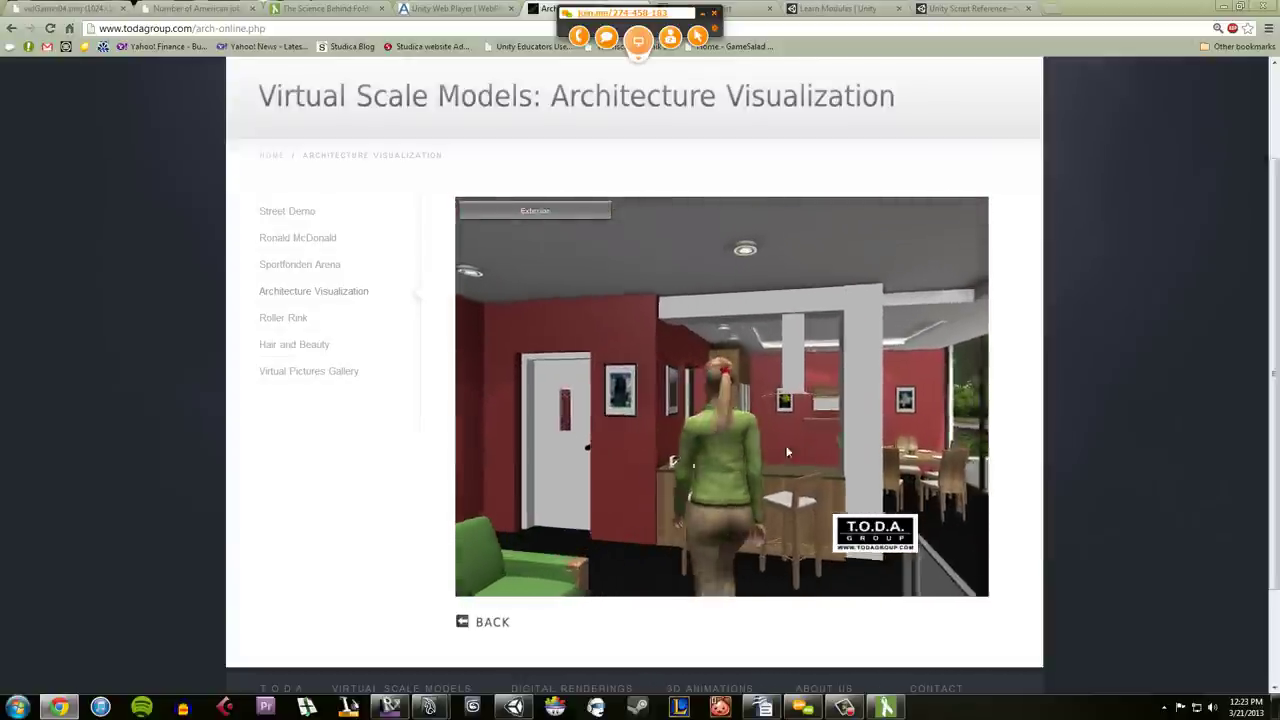
key(s)
Step: Turn the avatar back toward the hall and walk up the wooden stairs to the upper-floor bedroom
key(a)
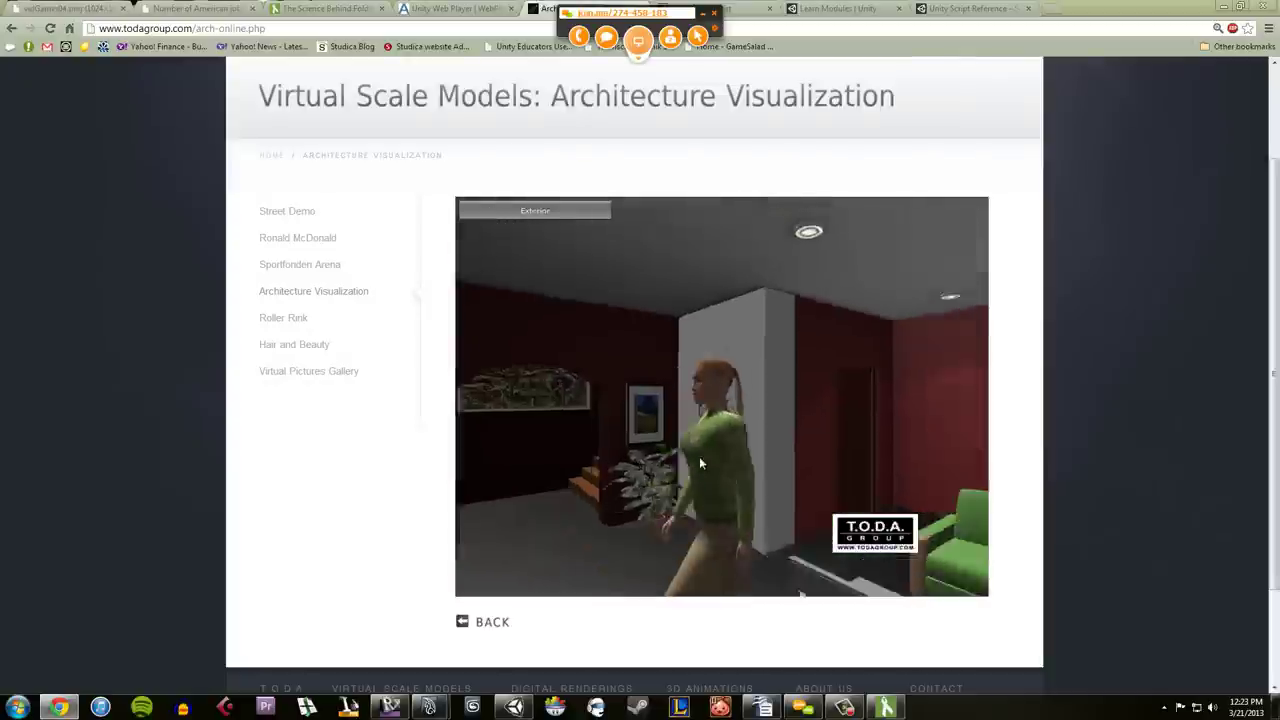
key(w)
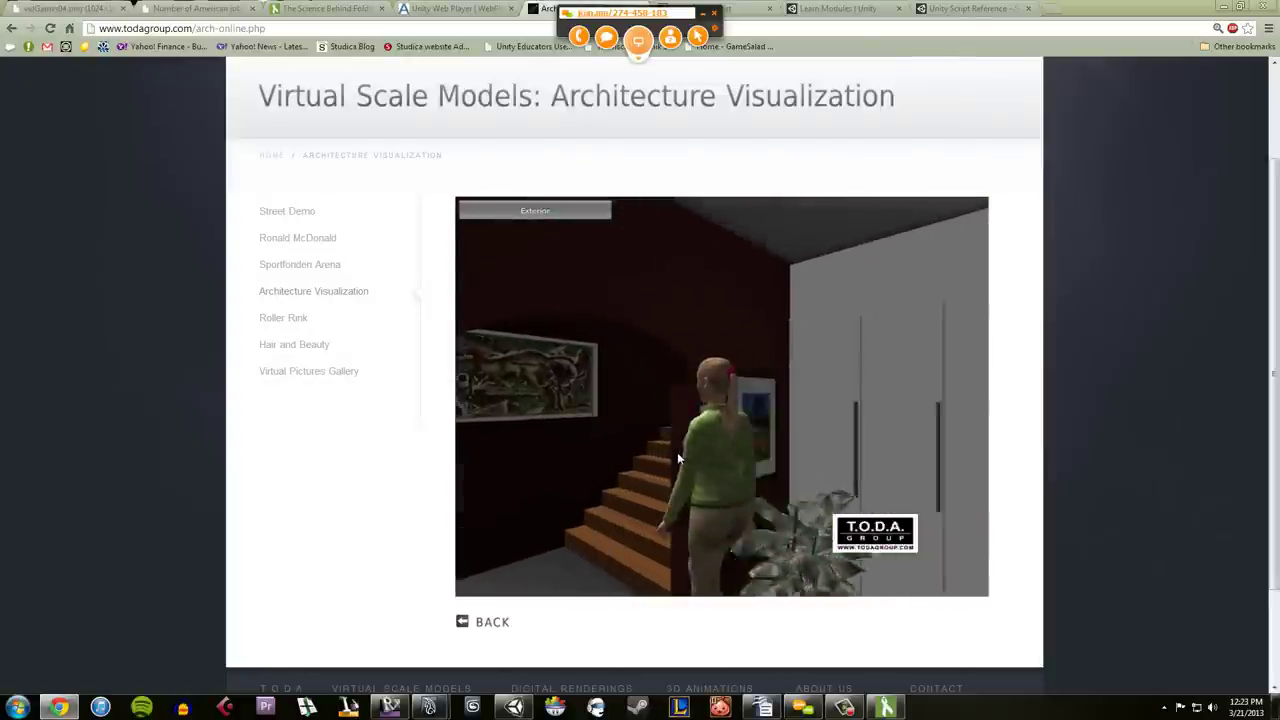
key(w)
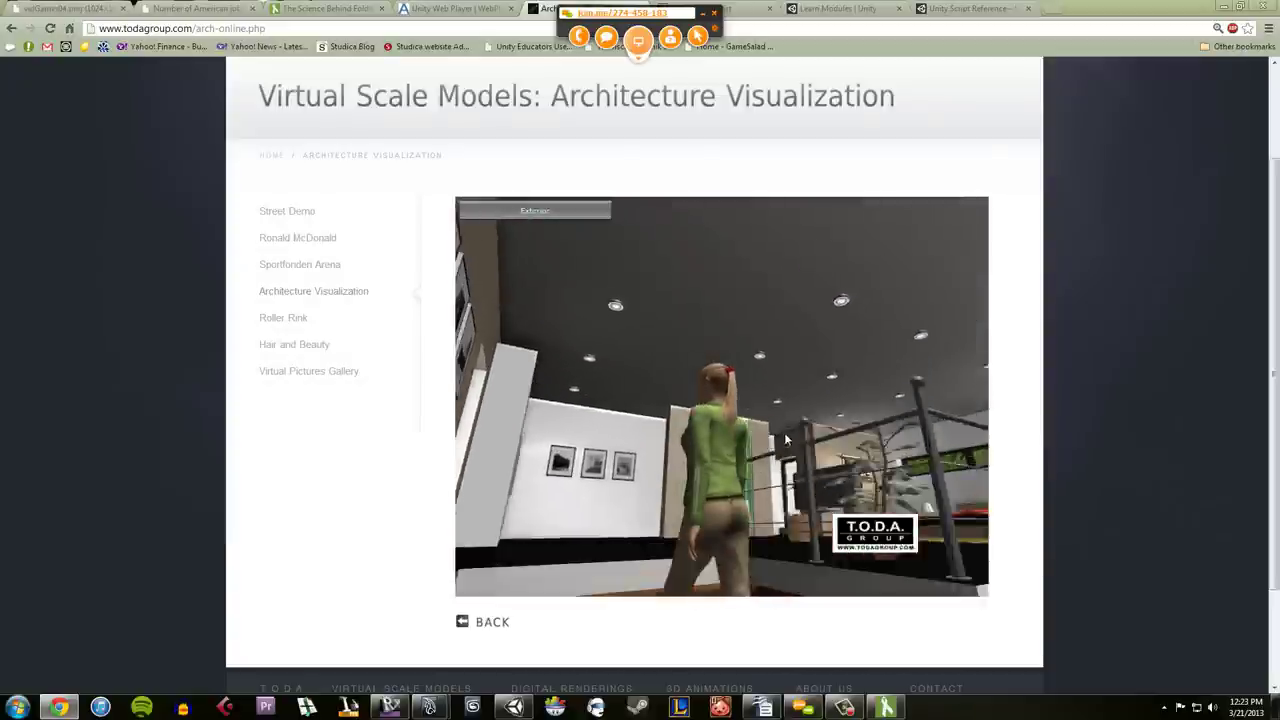
key(d)
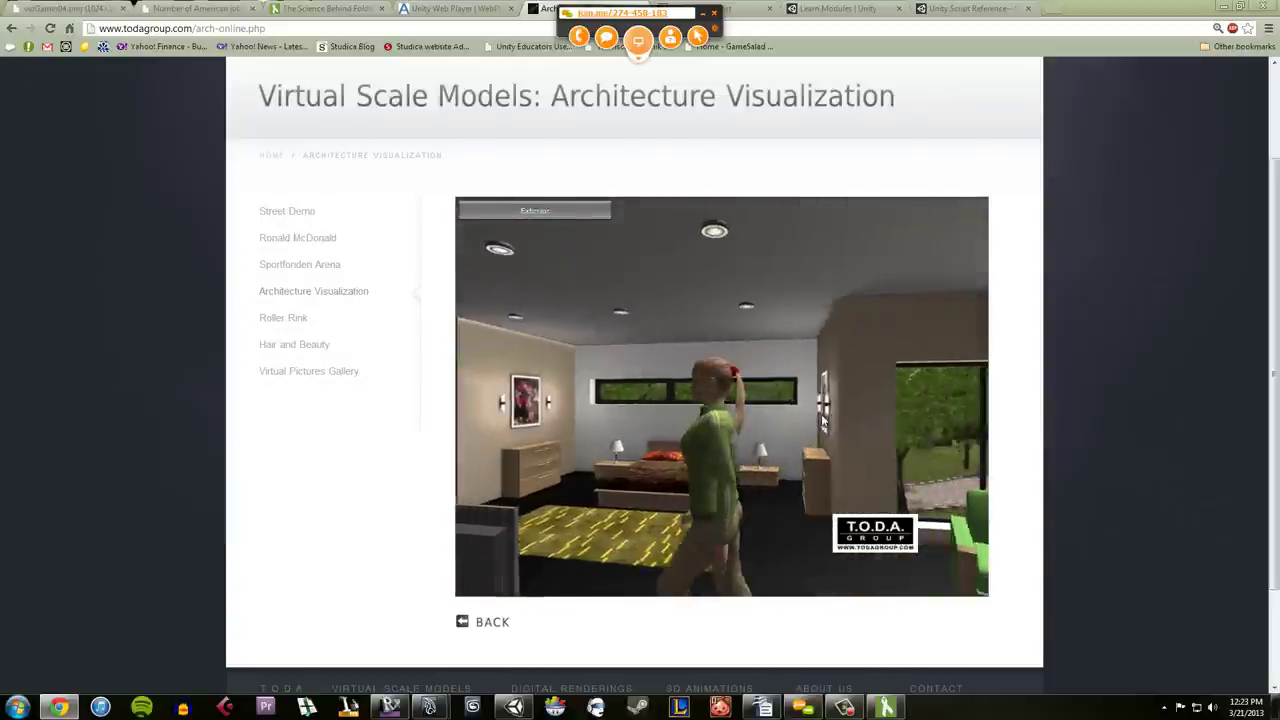
key(w)
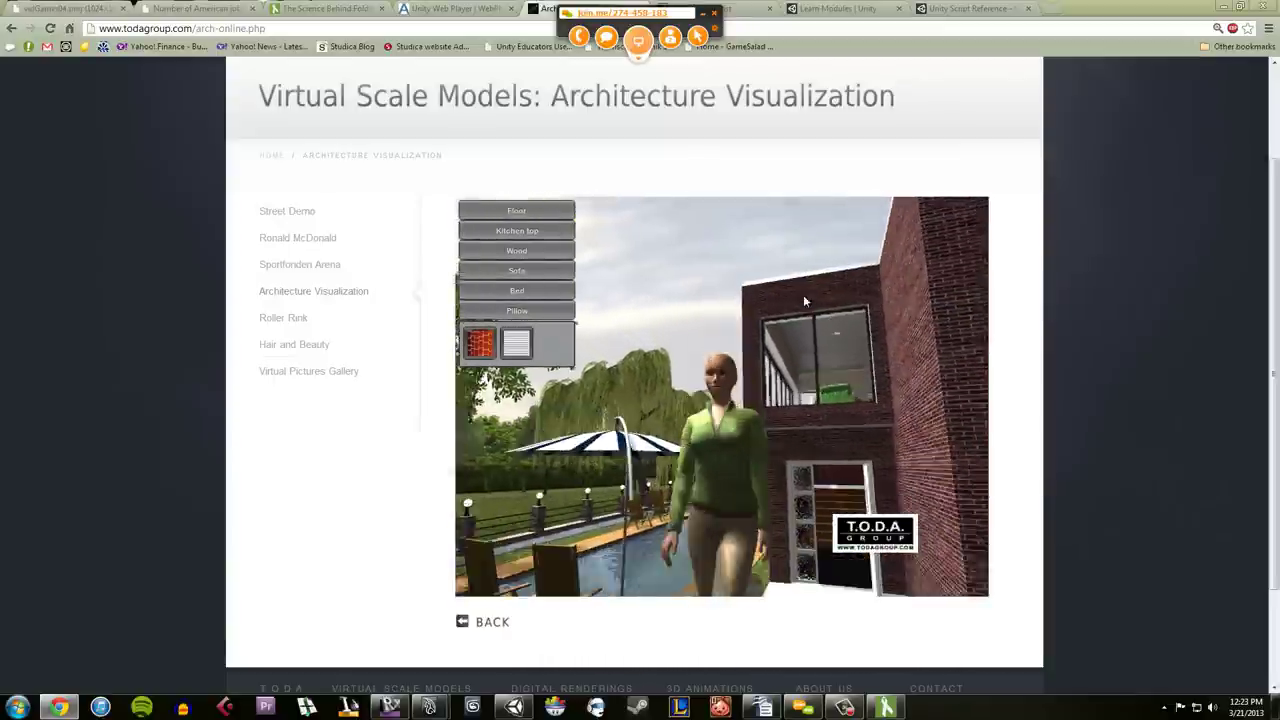
Step: Walk the avatar outside the front door and look around the pool terrace, brick walls and garden
key(w)
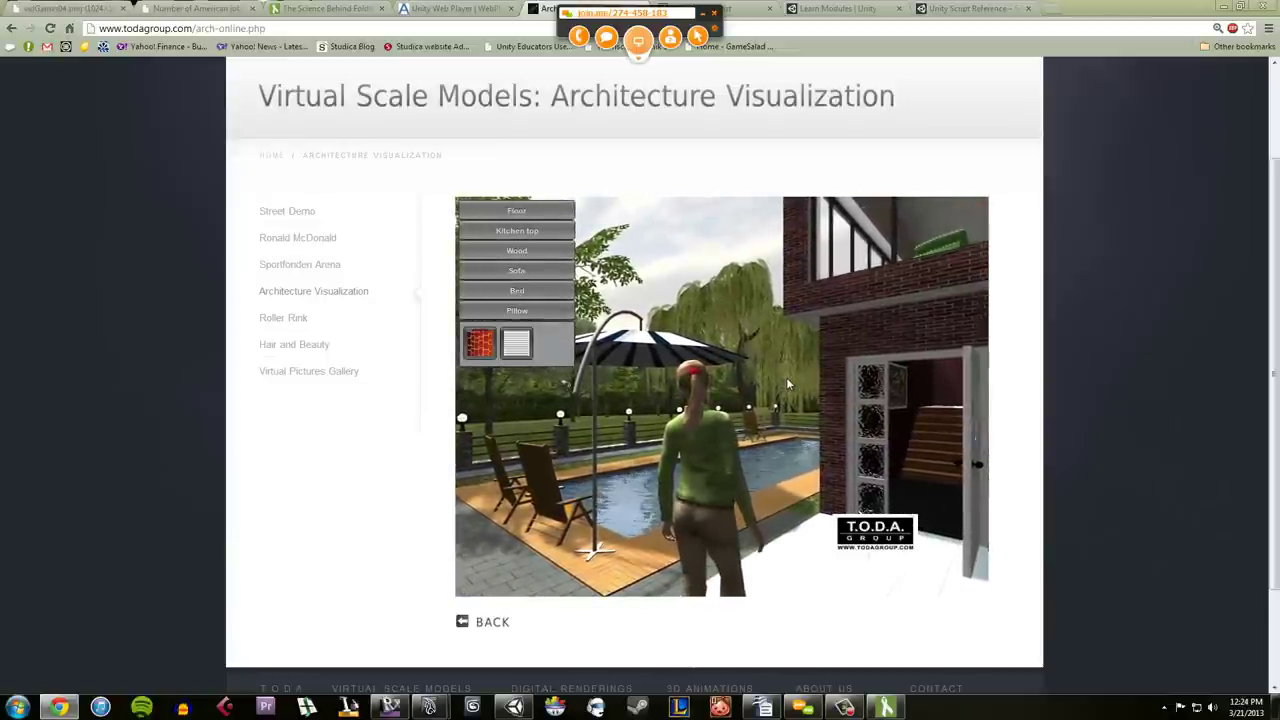
drag(786, 377, 846, 371)
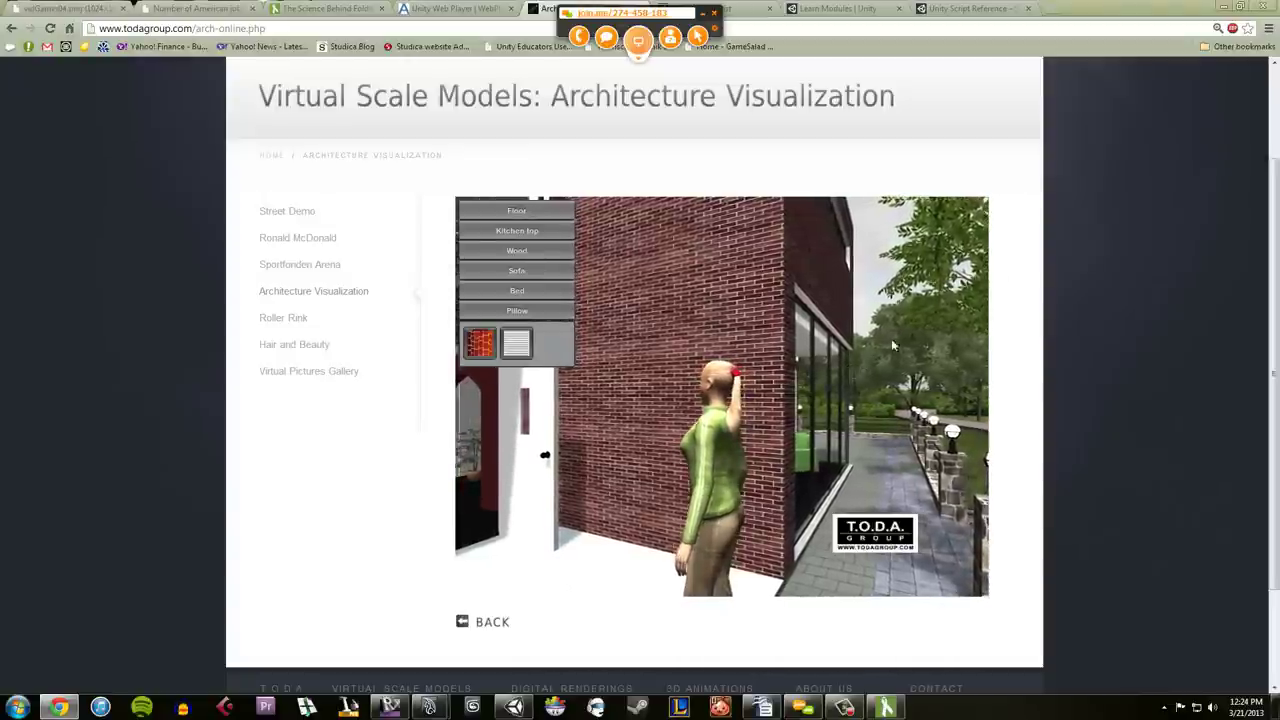
drag(897, 299, 542, 407)
drag(792, 497, 763, 537)
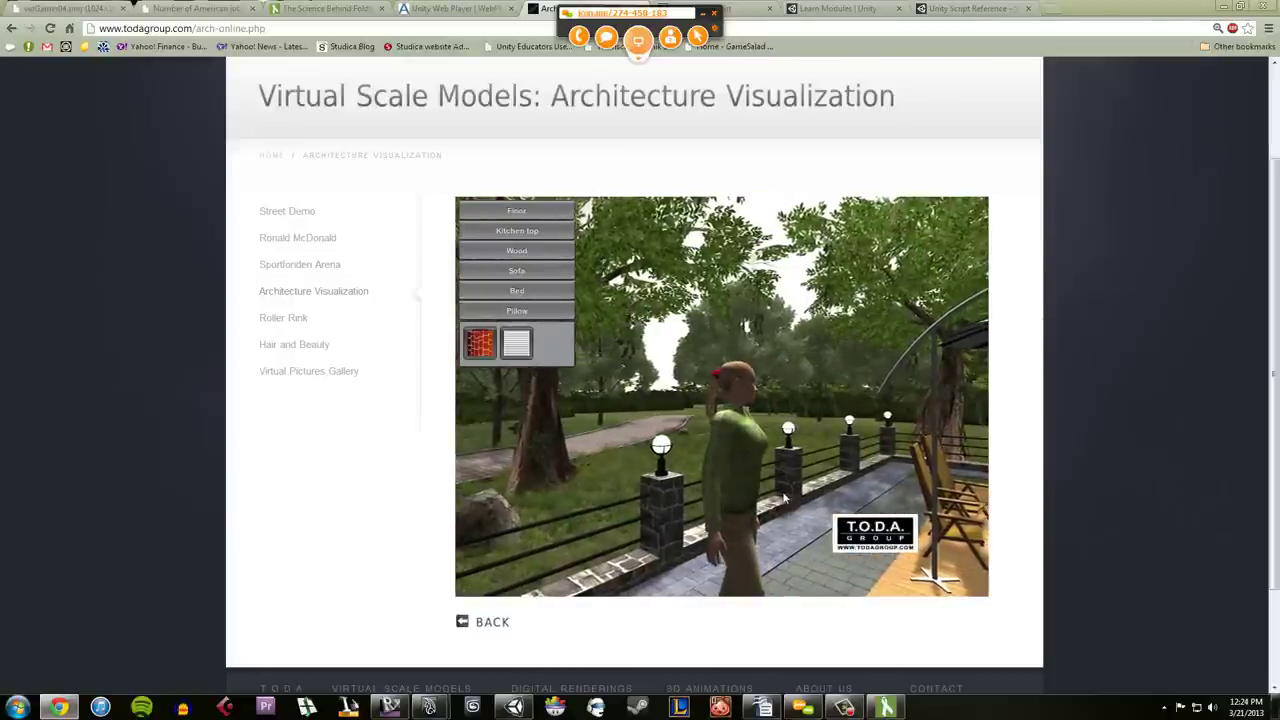
drag(787, 493, 643, 478)
key(d)
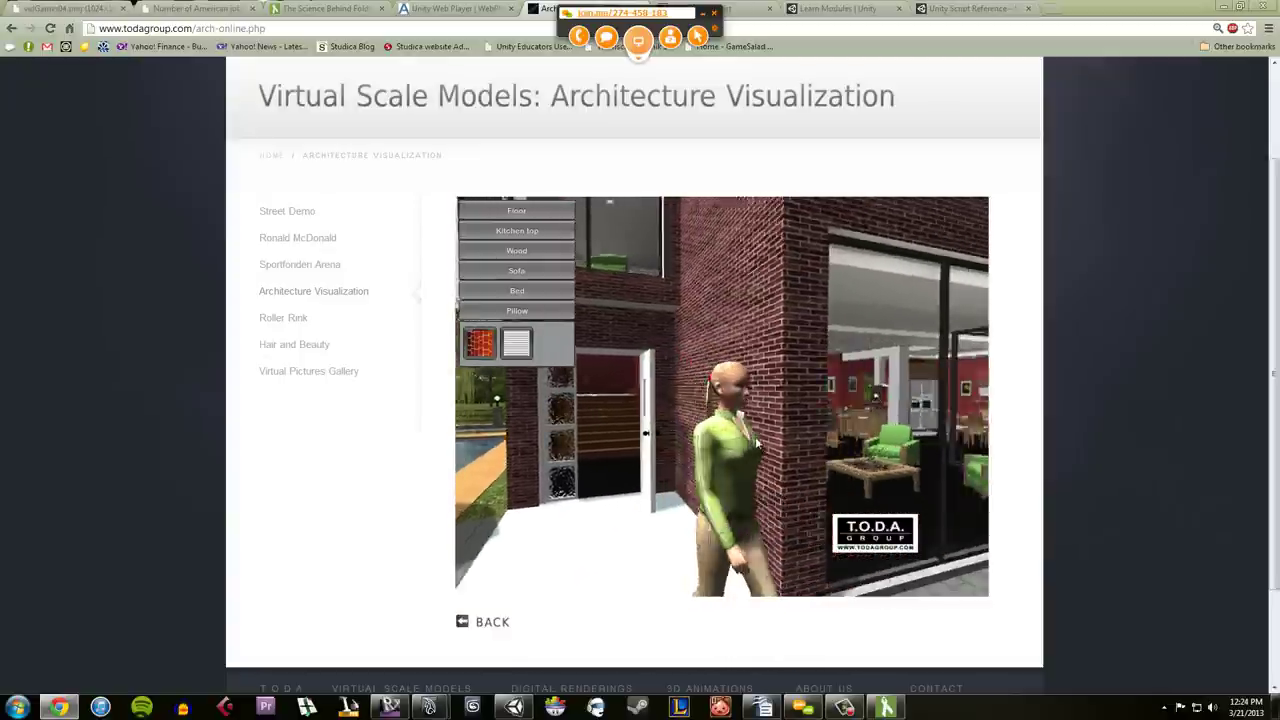
Step: Back the avatar away along the cobbled driveway to view the house's facade, and return to the project's description page
key(Down)
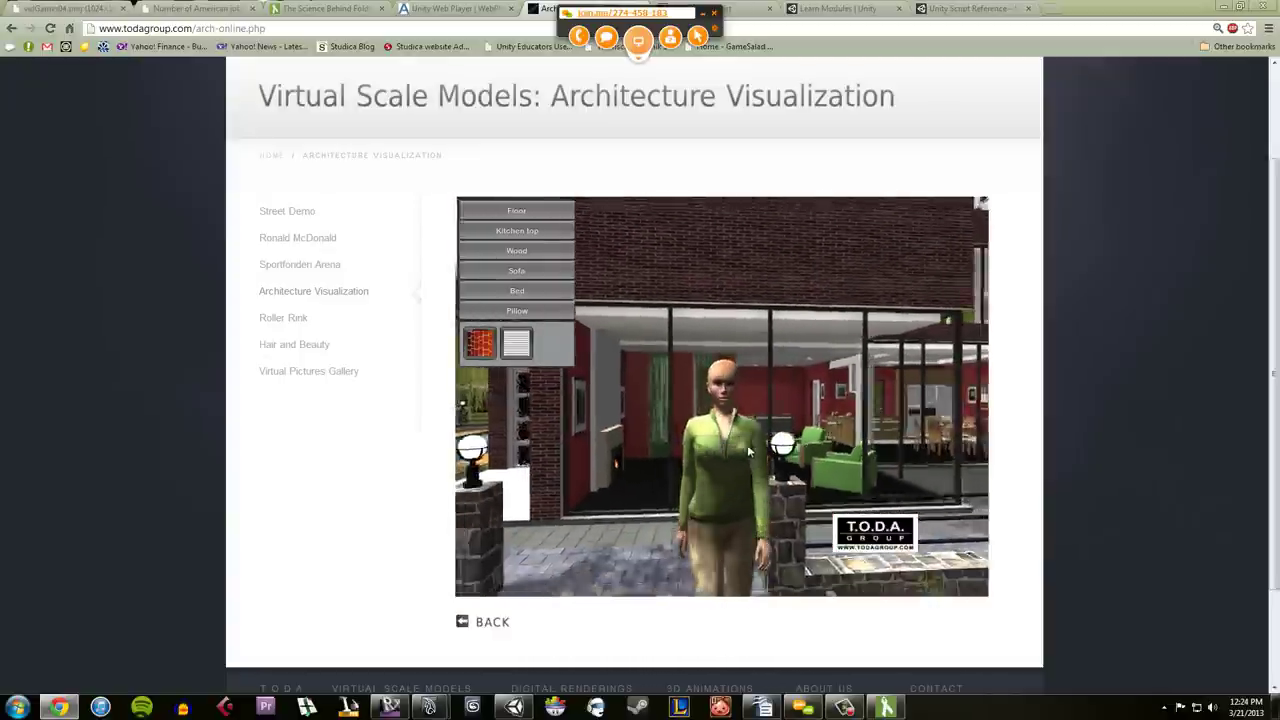
key(d)
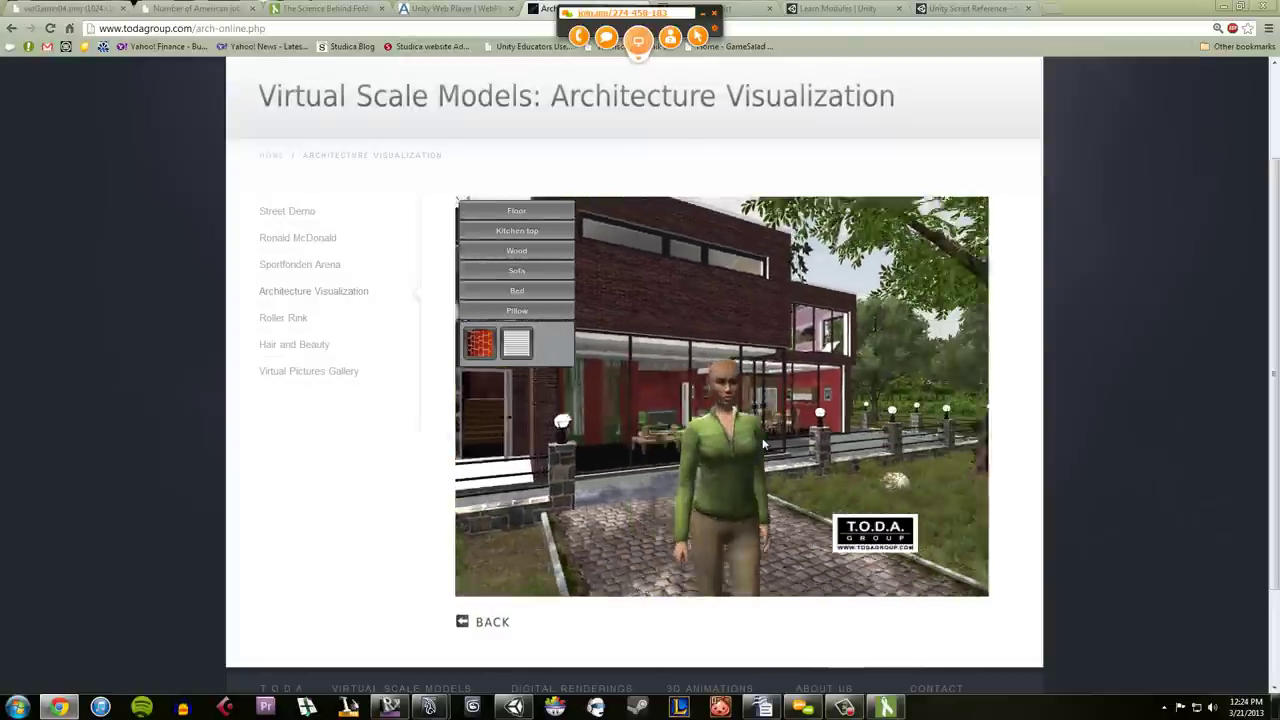
key(Down)
key(Down)
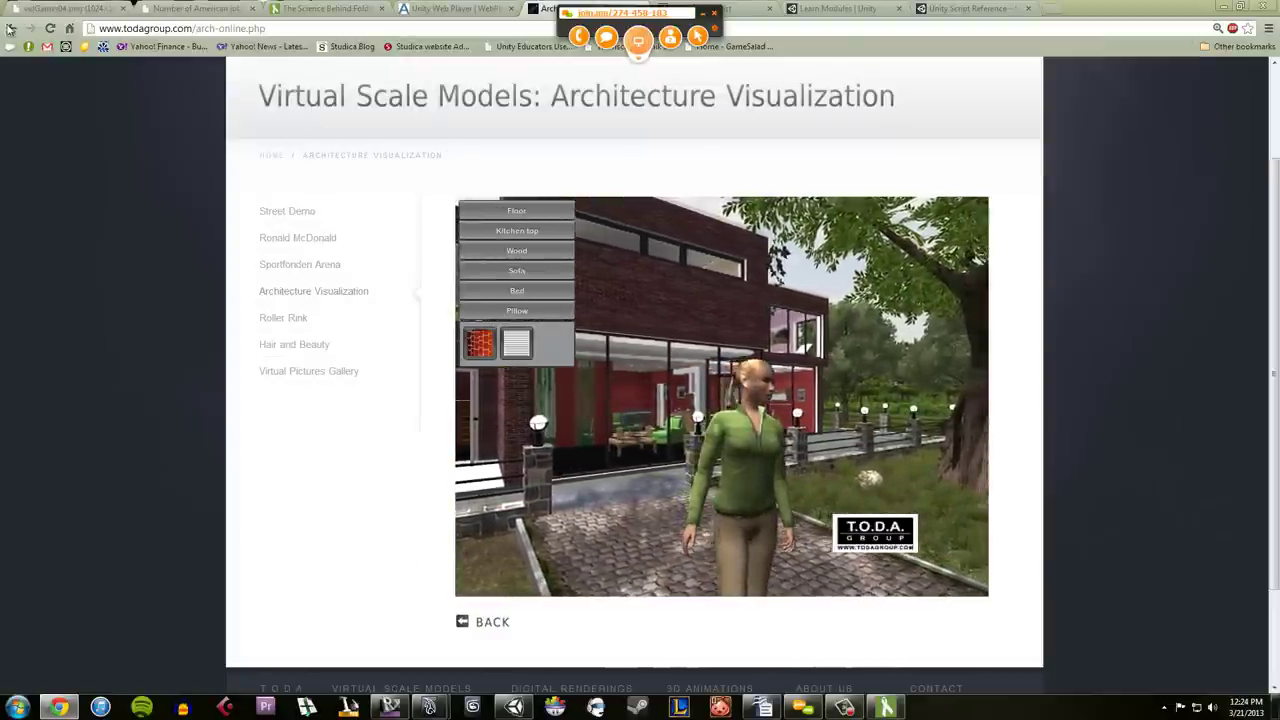
click(9, 29)
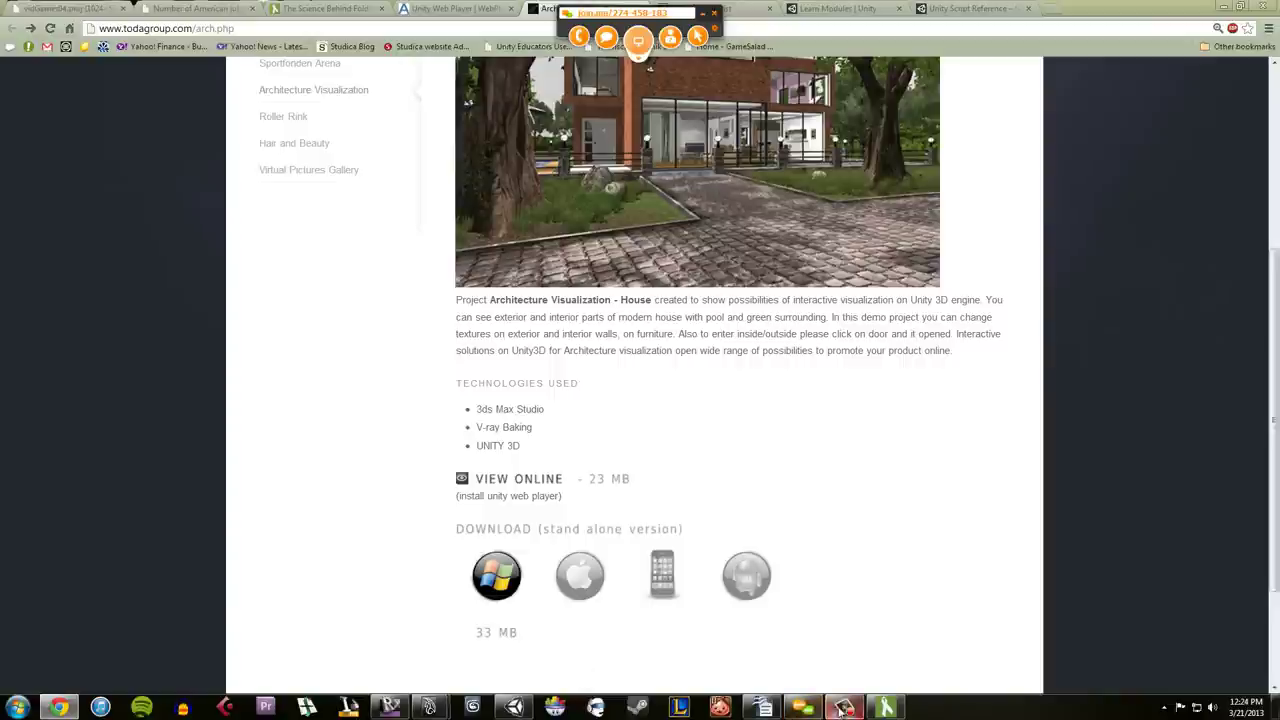
Step: Switch to the Unity editor and review the target platforms in Build Settings, selecting Web Player before closing the window
click(514, 707)
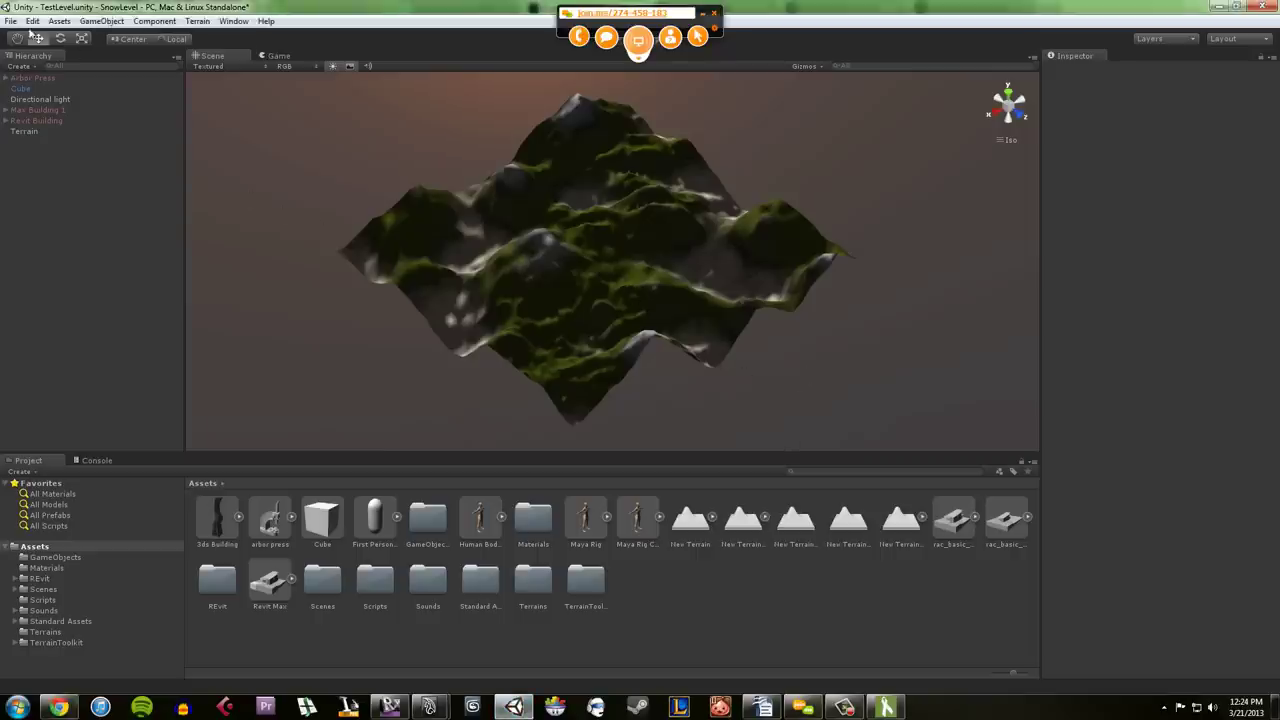
click(11, 21)
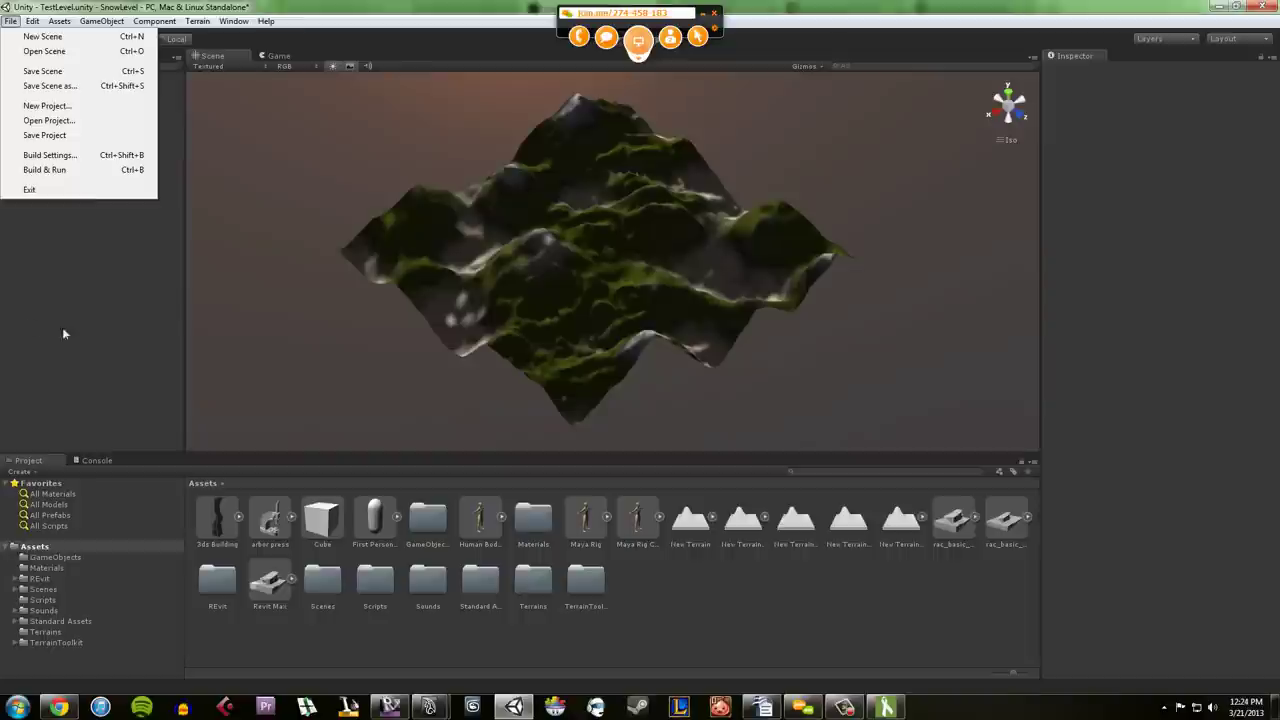
click(72, 155)
click(119, 237)
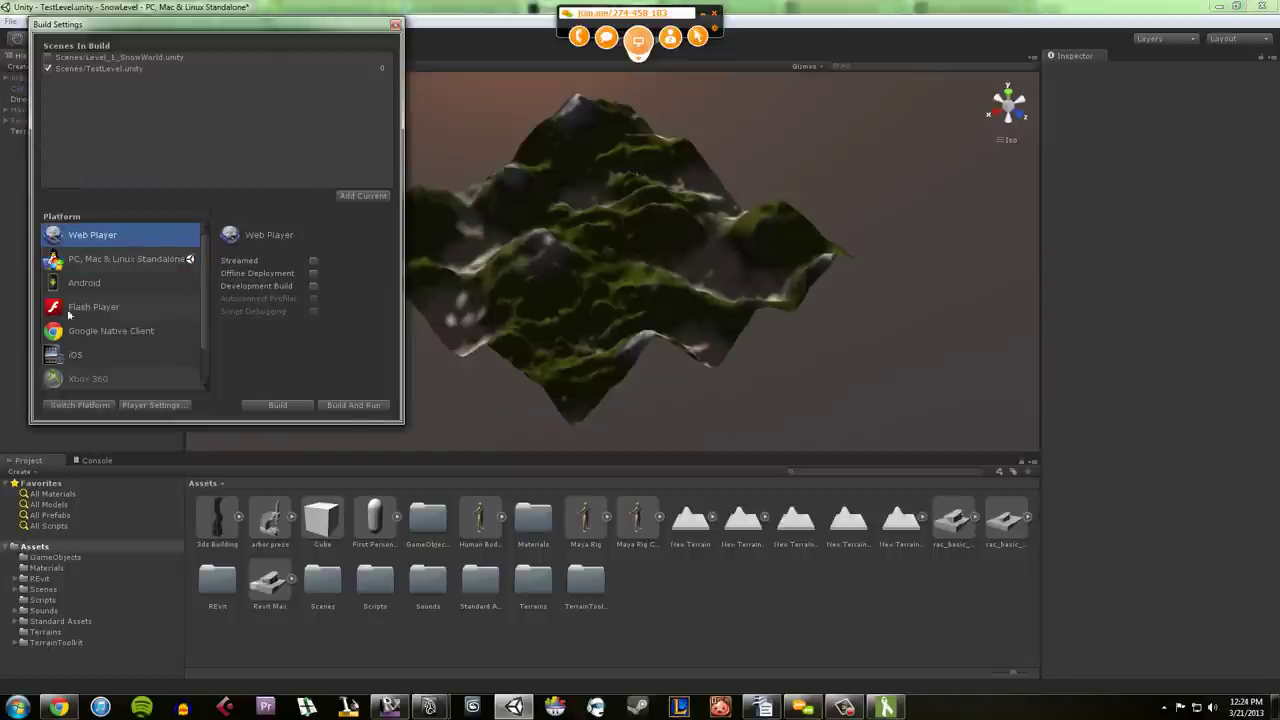
click(395, 25)
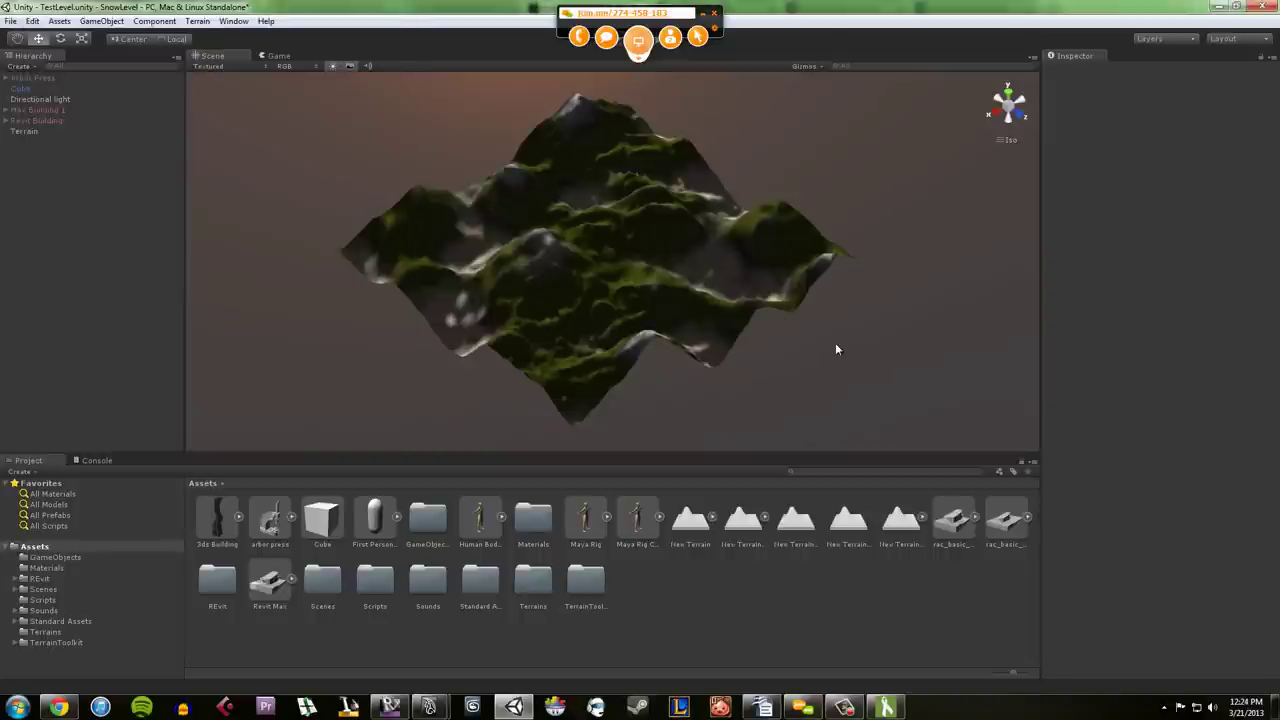
Step: Examine the mountainous terrain in the scene from several distances and positions, selecting it and clearing the selection
alt+drag(720, 371, 733, 395)
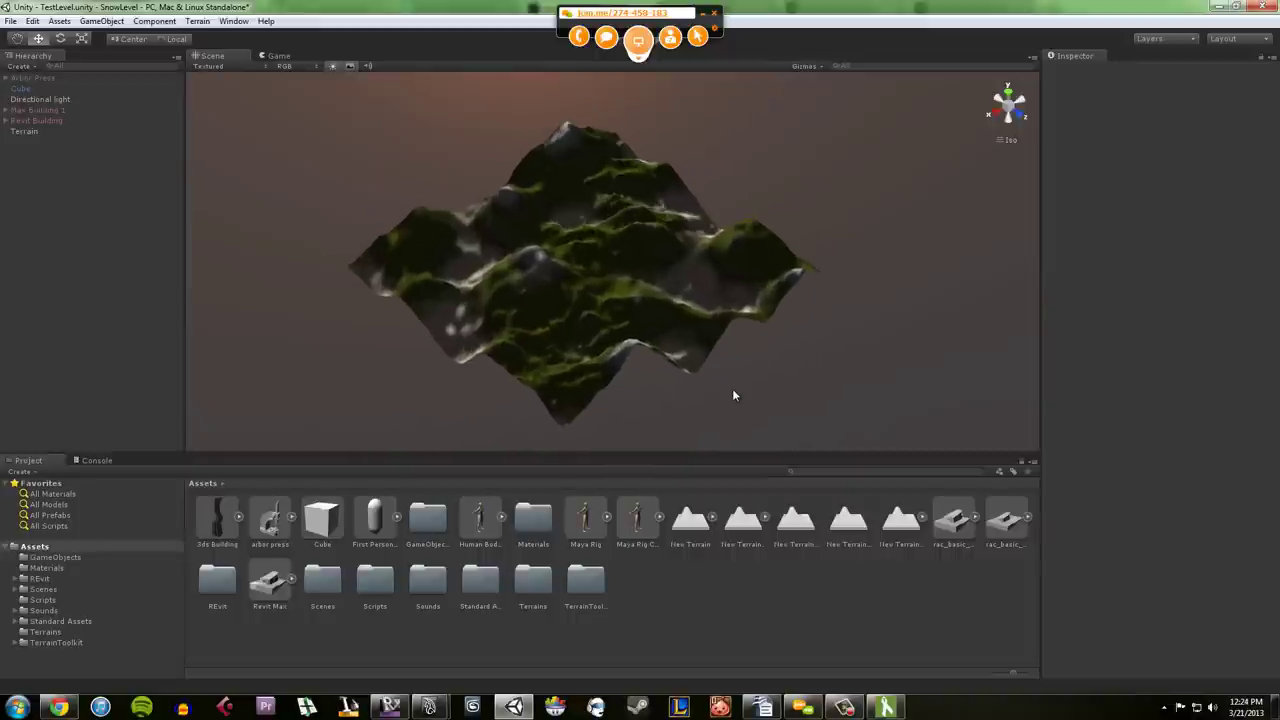
scroll(733, 395, up, 2)
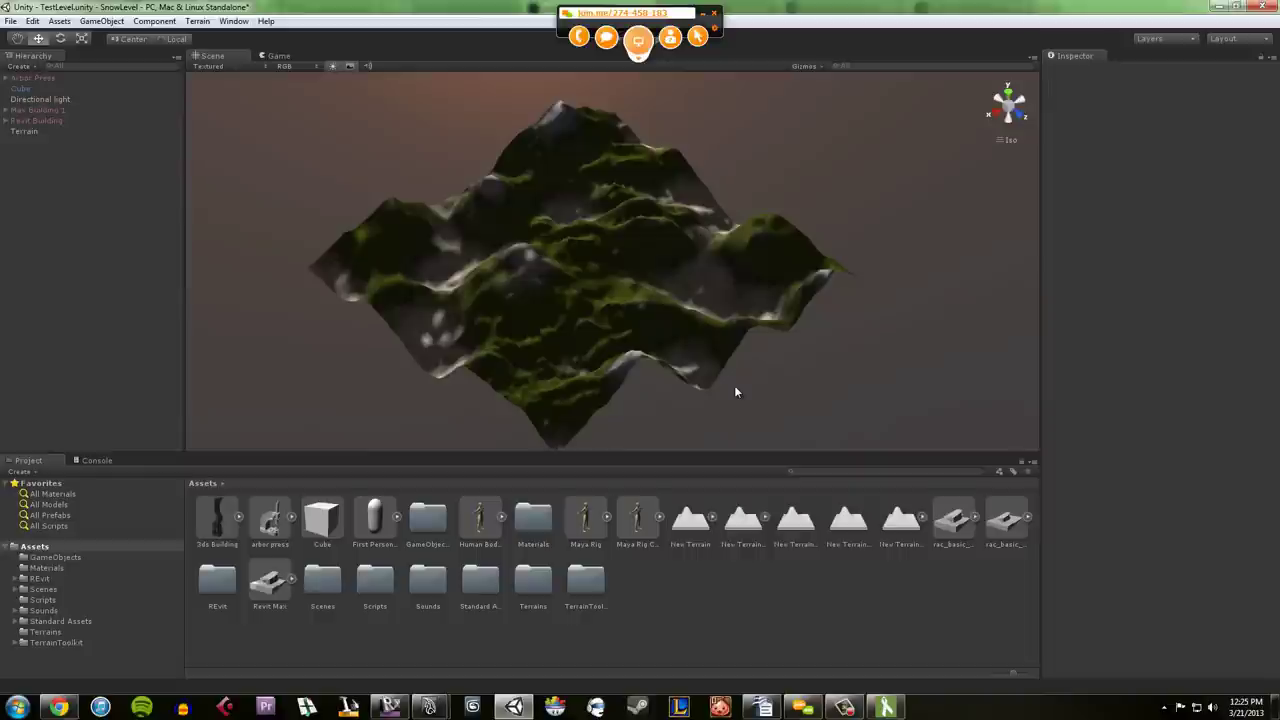
alt+drag(731, 391, 742, 378)
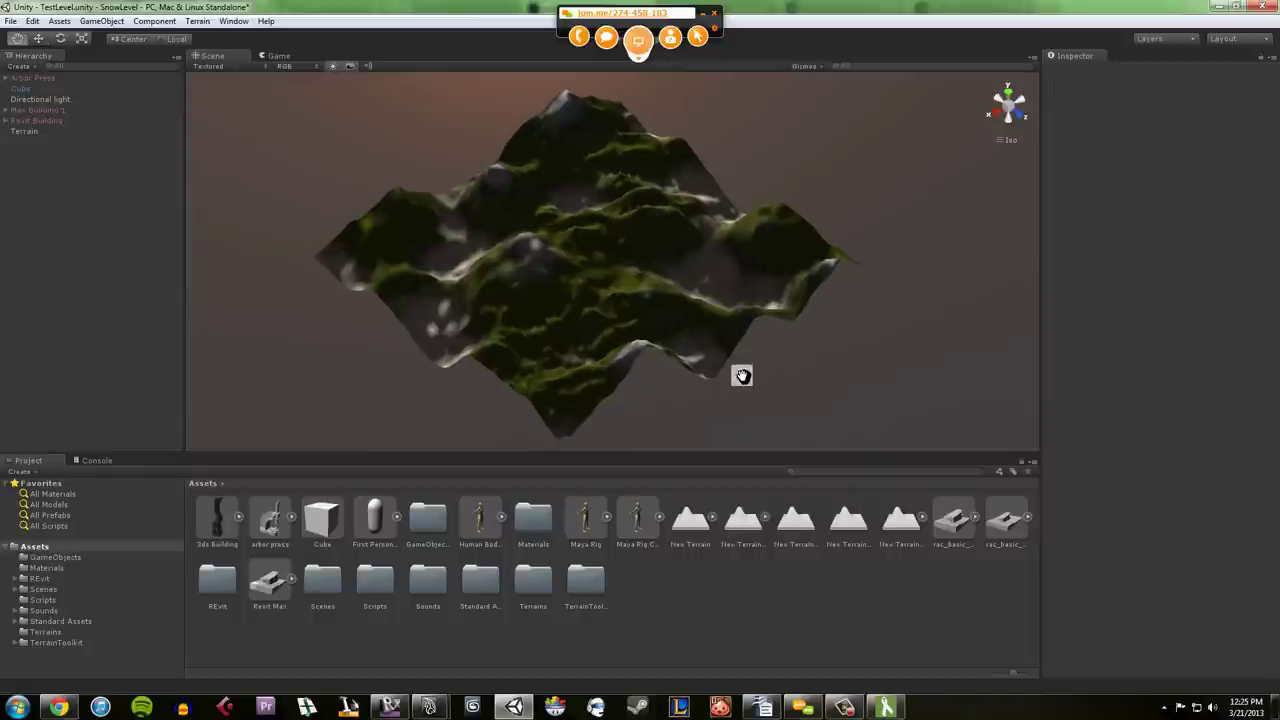
click(572, 343)
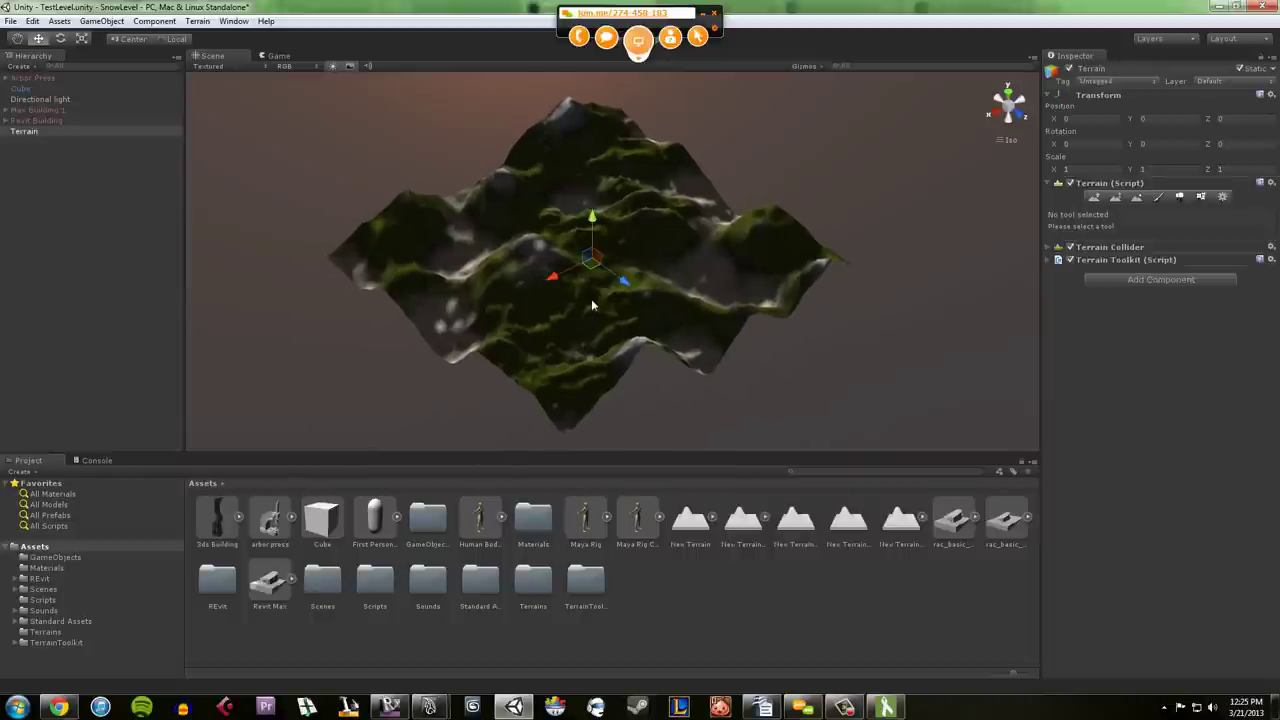
scroll(618, 281, down, 10)
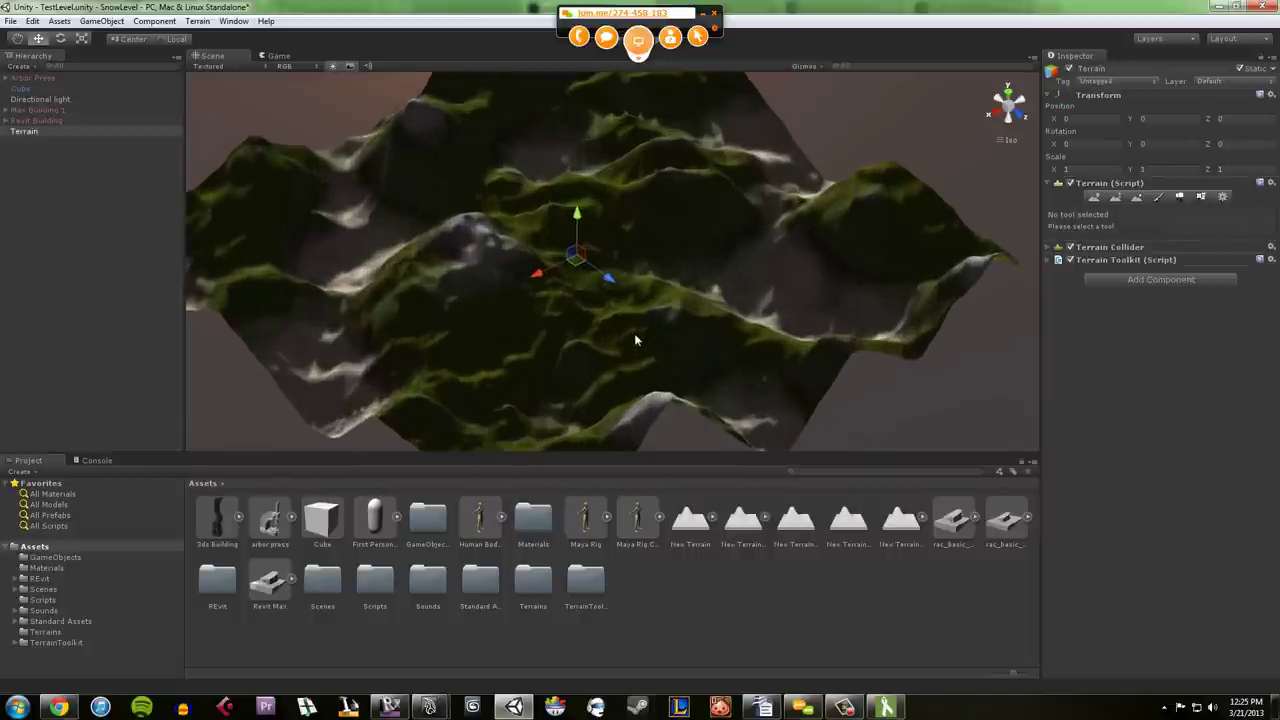
middle_drag(651, 346, 728, 168)
middle_drag(682, 297, 742, 156)
middle_drag(714, 257, 726, 191)
middle_drag(729, 302, 726, 490)
scroll(726, 320, down, 4)
middle_drag(722, 262, 710, 392)
scroll(712, 380, up, 6)
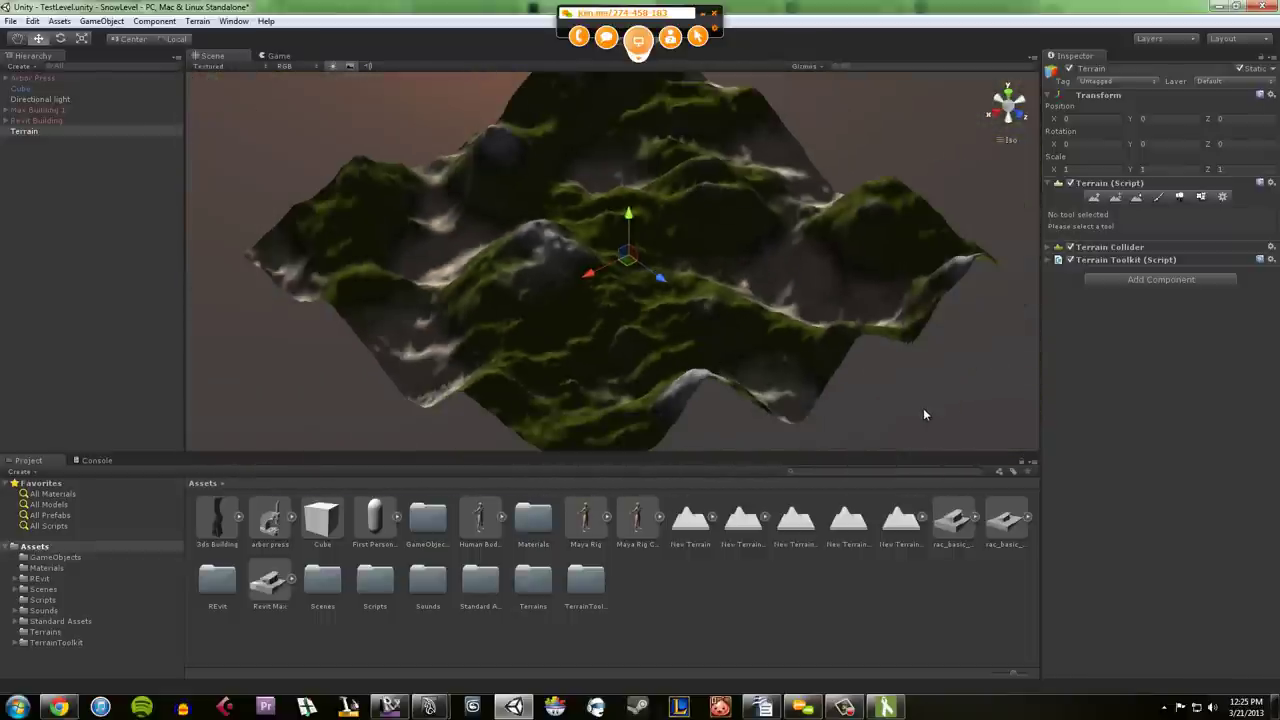
click(924, 408)
middle_drag(924, 408, 885, 360)
scroll(614, 275, down, 4)
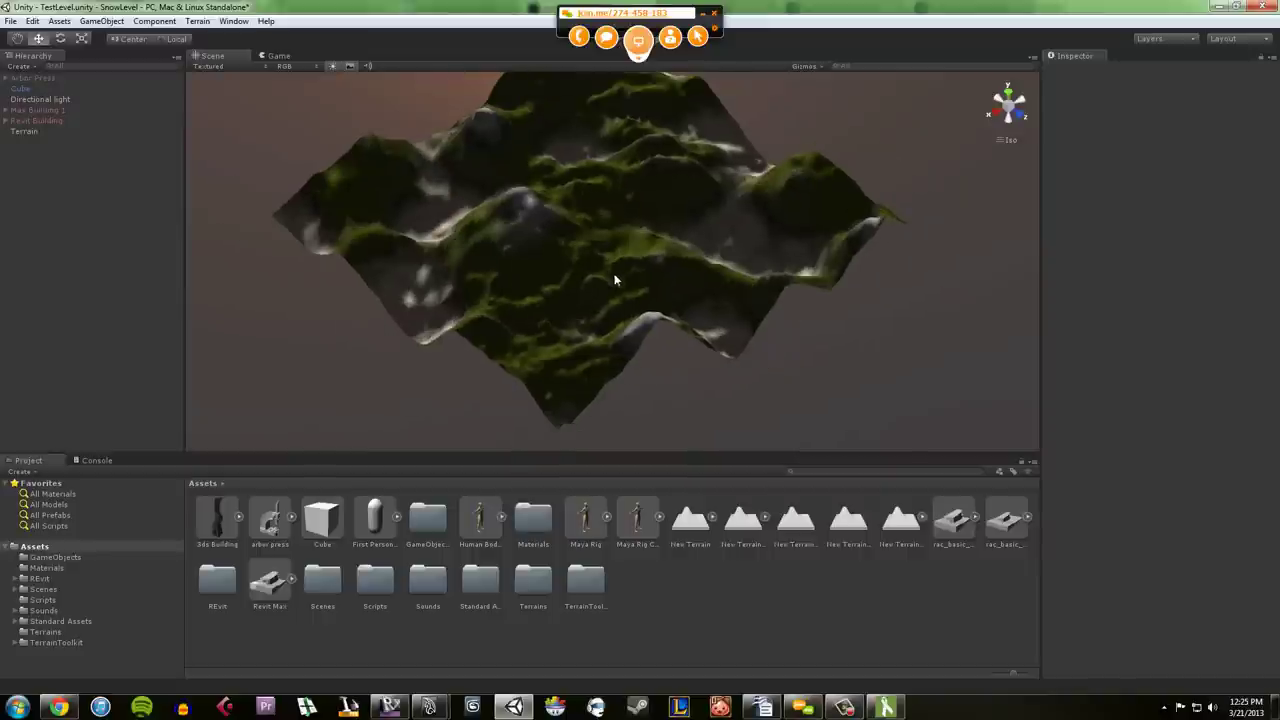
Step: Select the terrain and review the available terrain commands, such as Create Terrain, heightmap import and Mass Place Trees
click(614, 274)
click(234, 21)
mouse_move(197, 21)
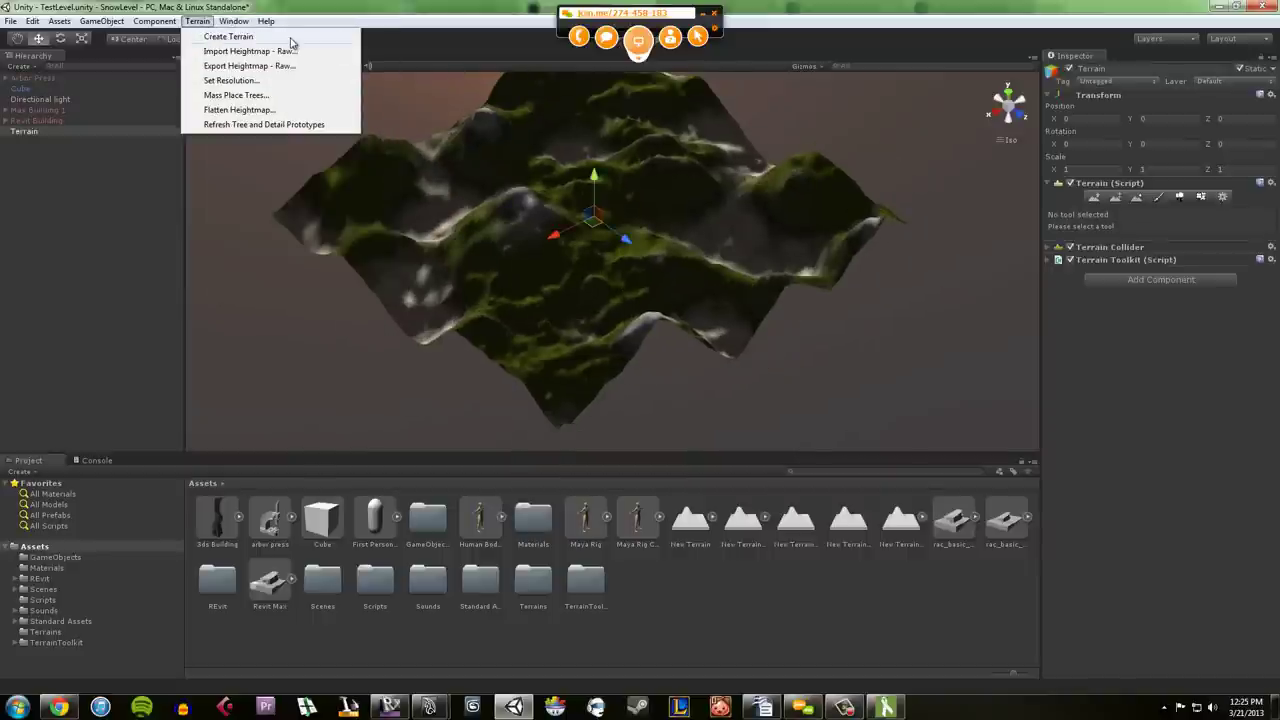
click(408, 4)
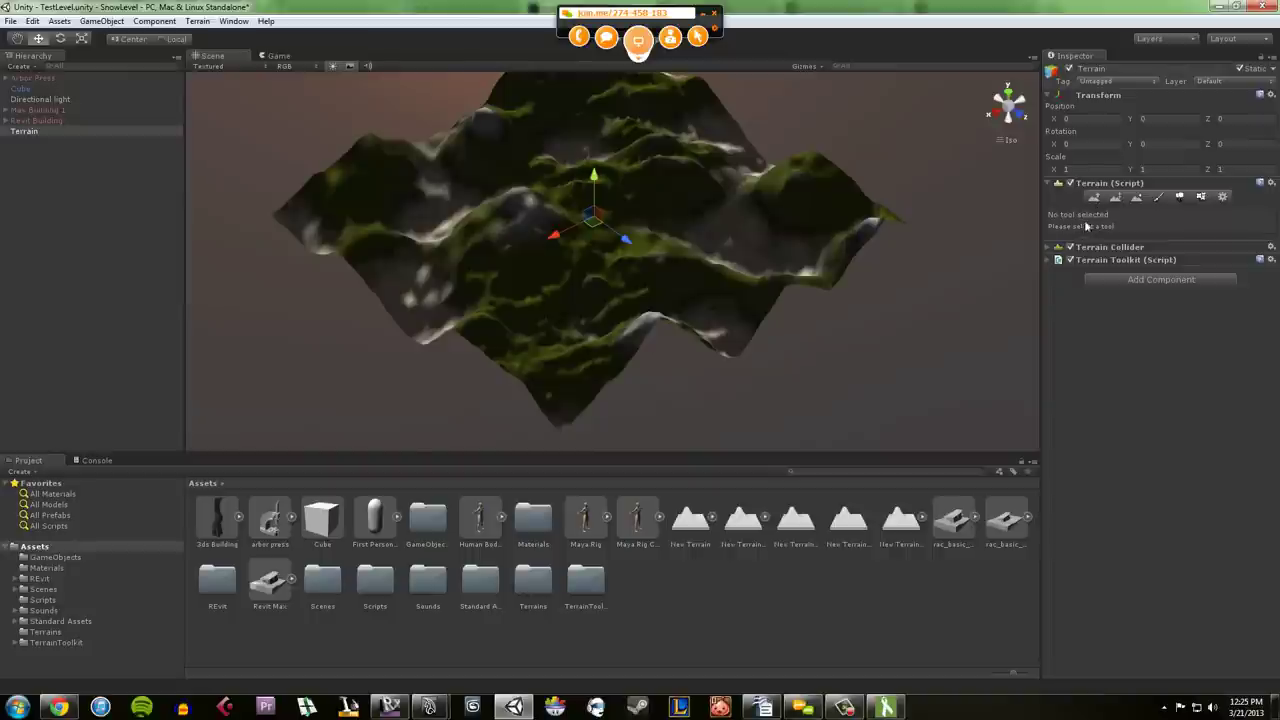
Step: Expand the terrain's Terrain Toolkit (Script) component and show its Erode settings
click(1110, 247)
click(1110, 246)
click(1110, 261)
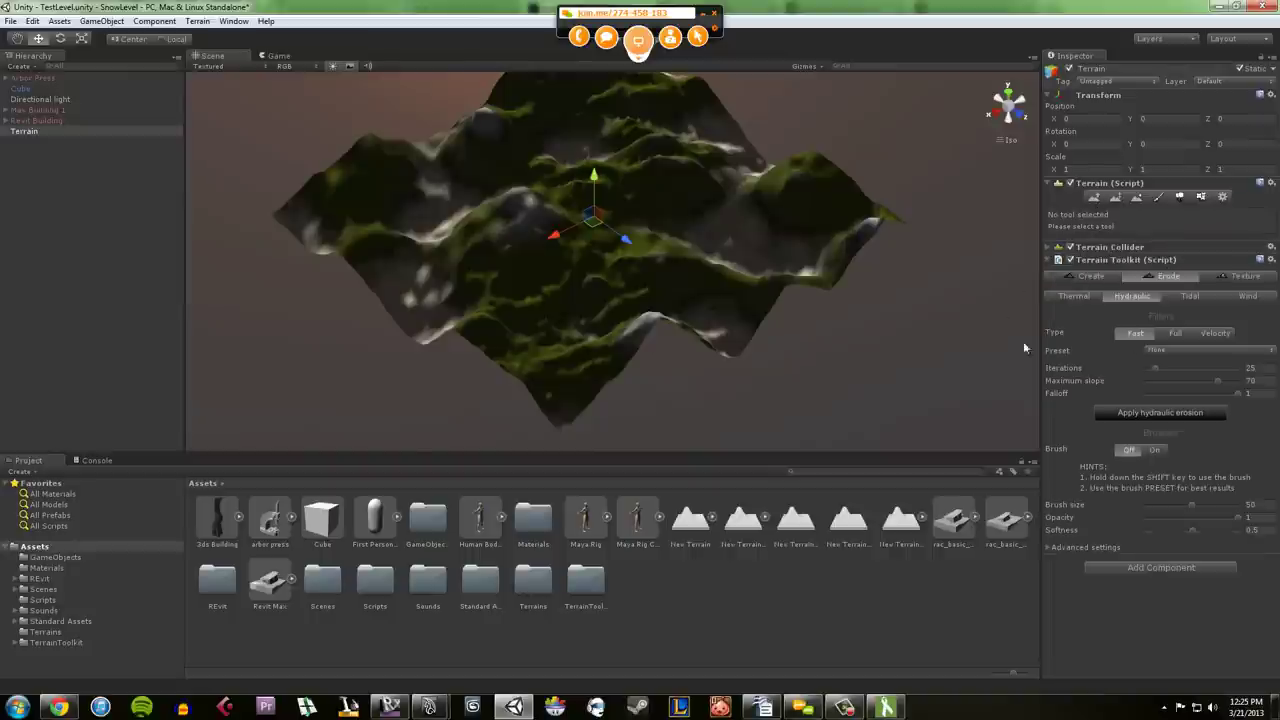
click(1162, 277)
Step: Reselect the terrain and examine its central hills up close
click(756, 351)
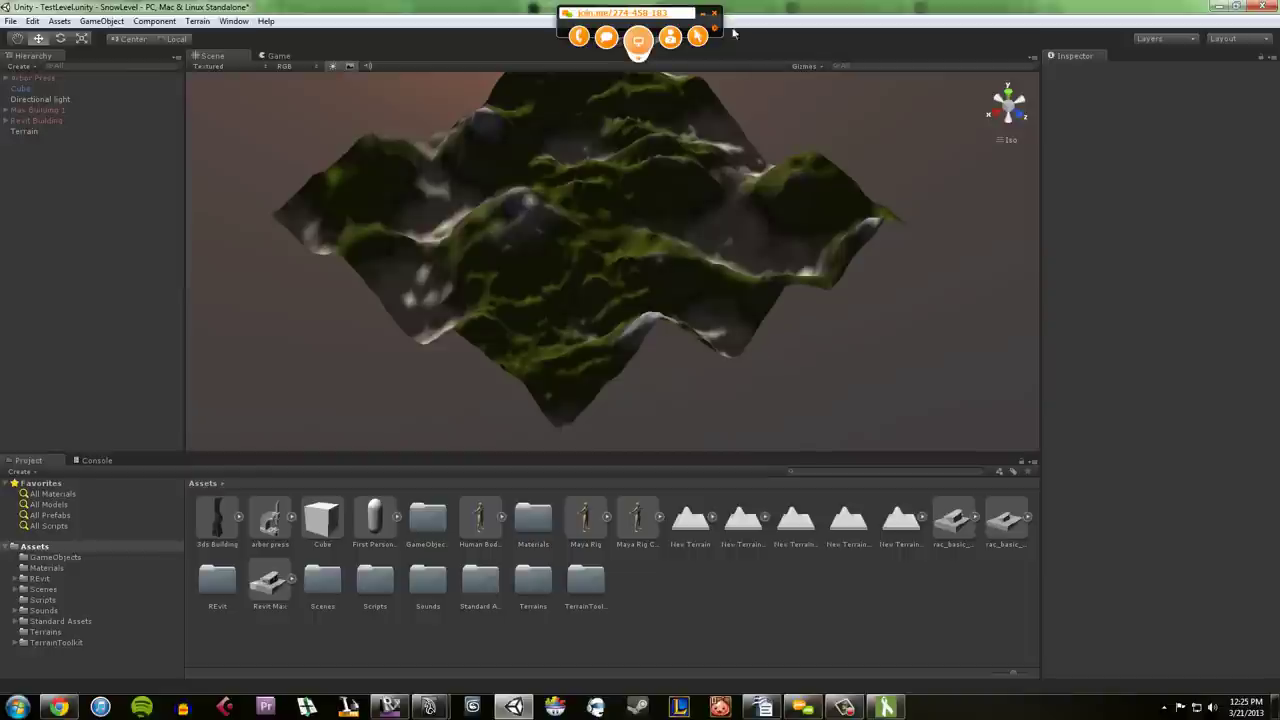
click(621, 217)
middle_drag(745, 263, 731, 349)
scroll(687, 305, up, 1)
scroll(688, 310, up, 5)
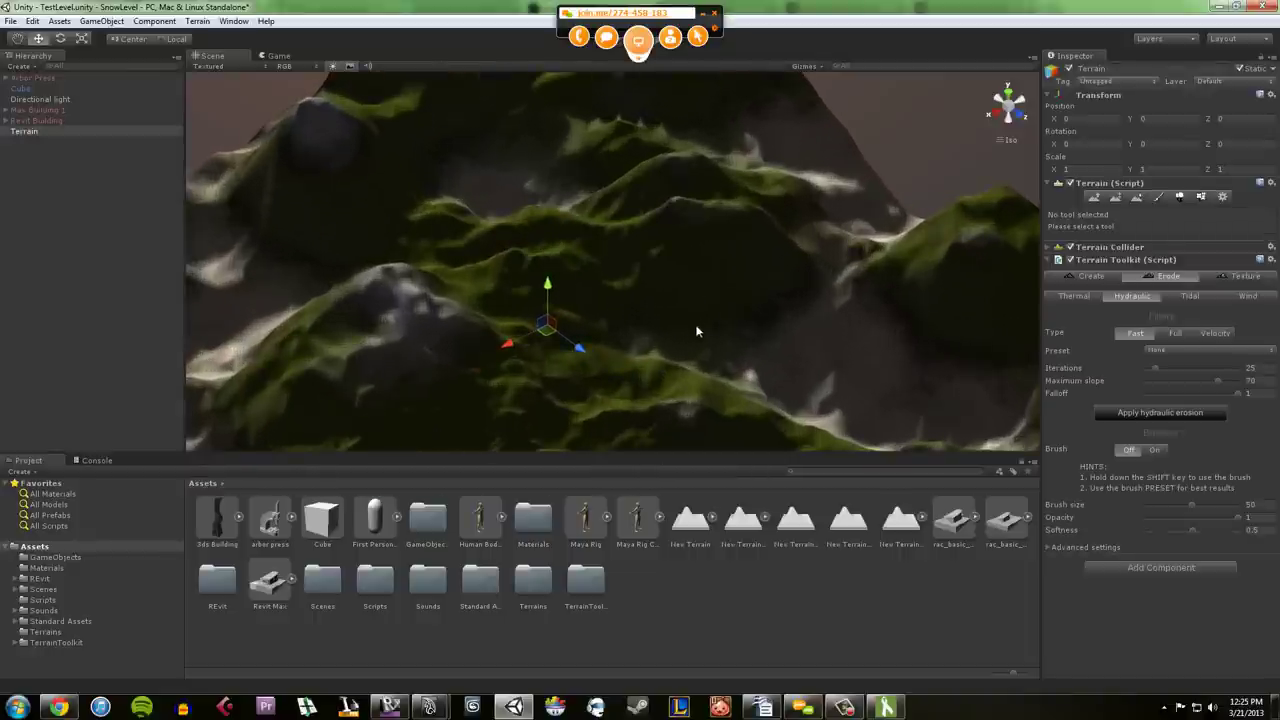
Step: Examine the entire terrain from a low side angle and from an elevated angle
alt+drag(698, 331, 751, 217)
scroll(707, 267, down, 3)
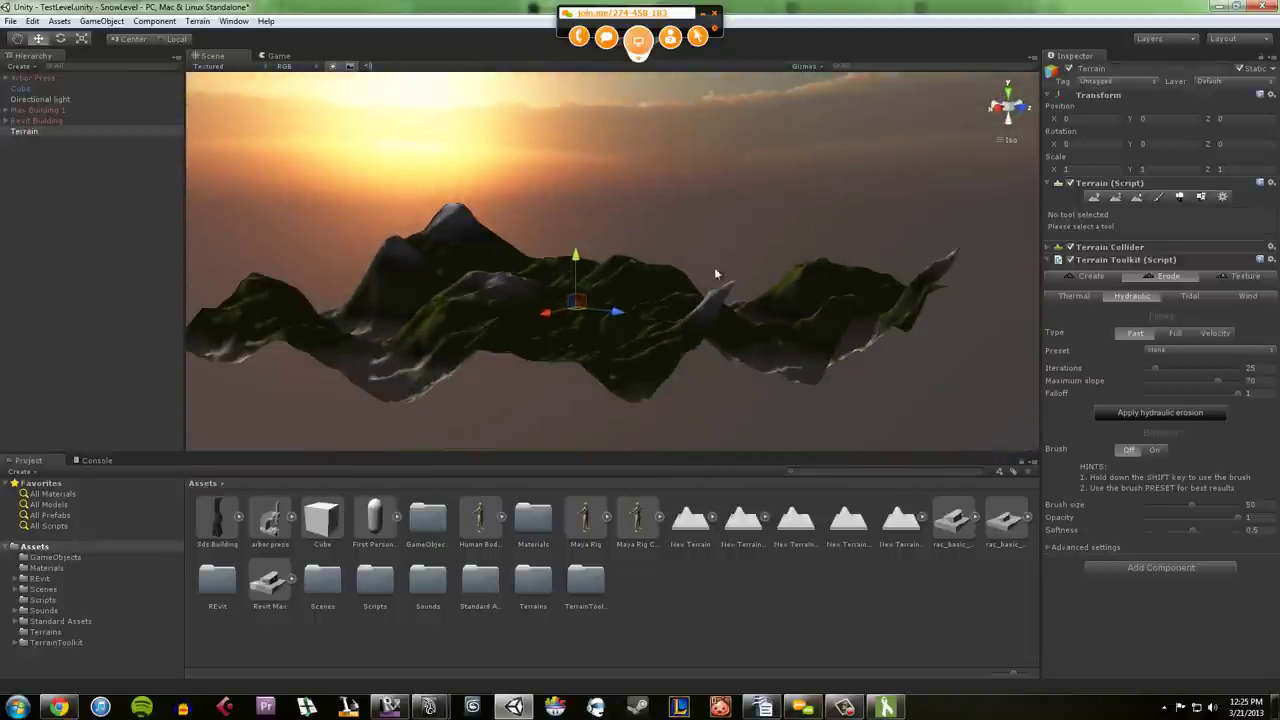
alt+drag(707, 267, 648, 297)
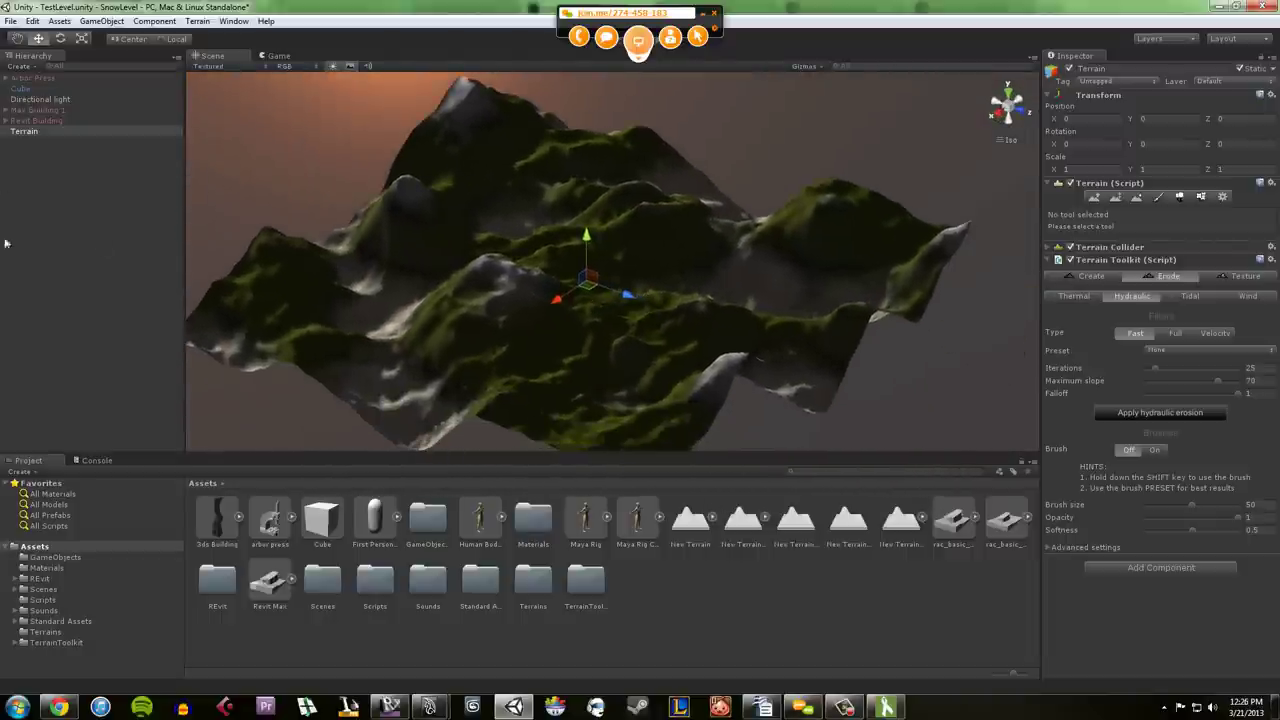
Step: Select the Cube, frame it up close, and compare its scale with the surrounding terrain out to a distant side view
click(25, 89)
key(f)
scroll(665, 310, down, 8)
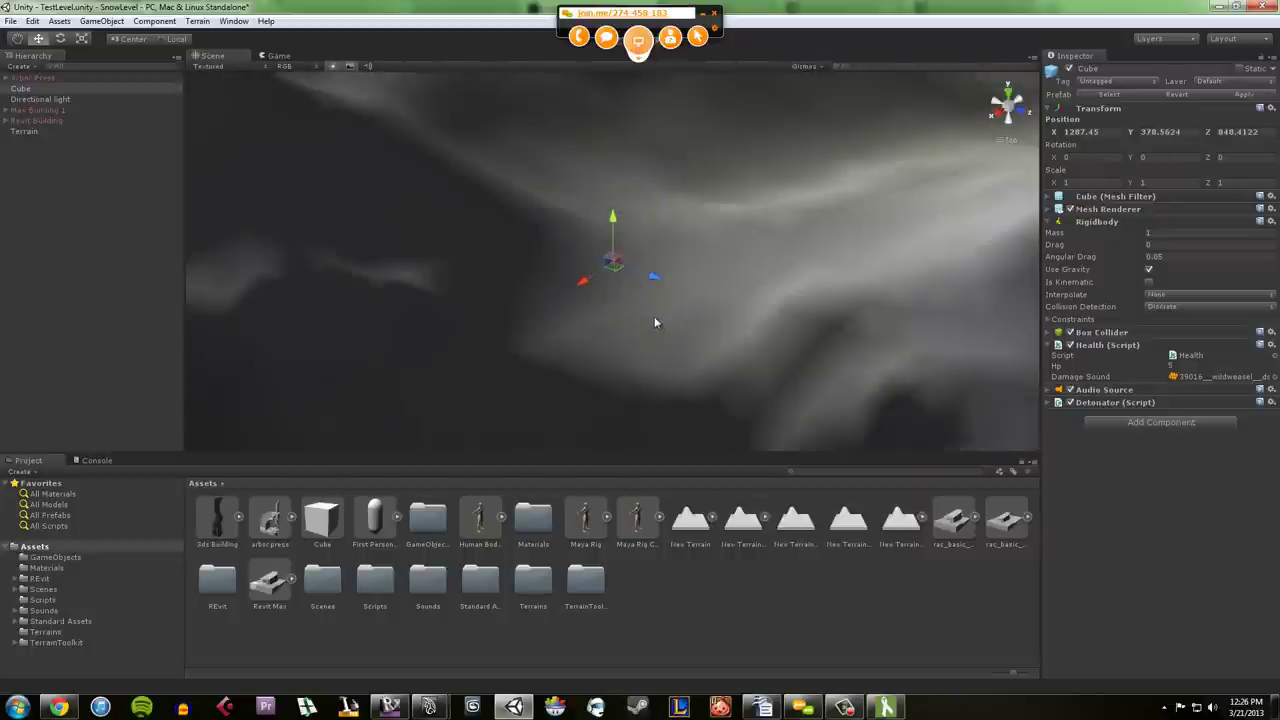
scroll(668, 326, down, 8)
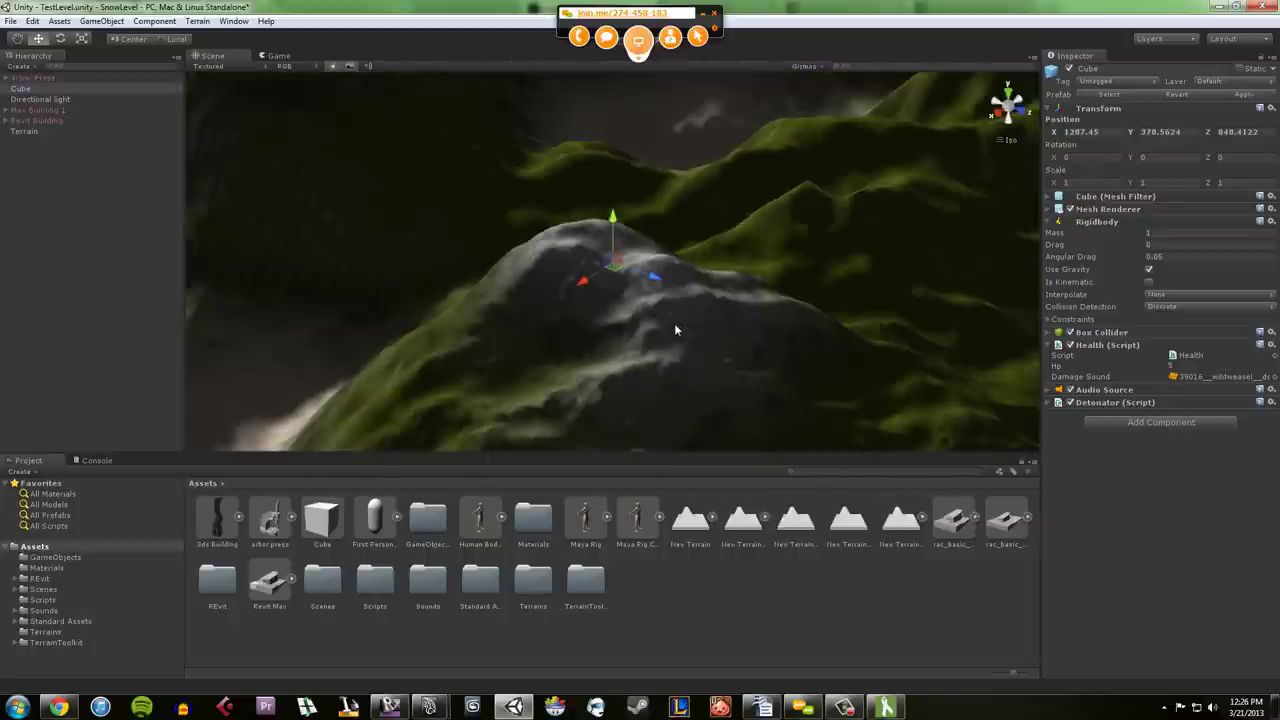
scroll(676, 322, down, 6)
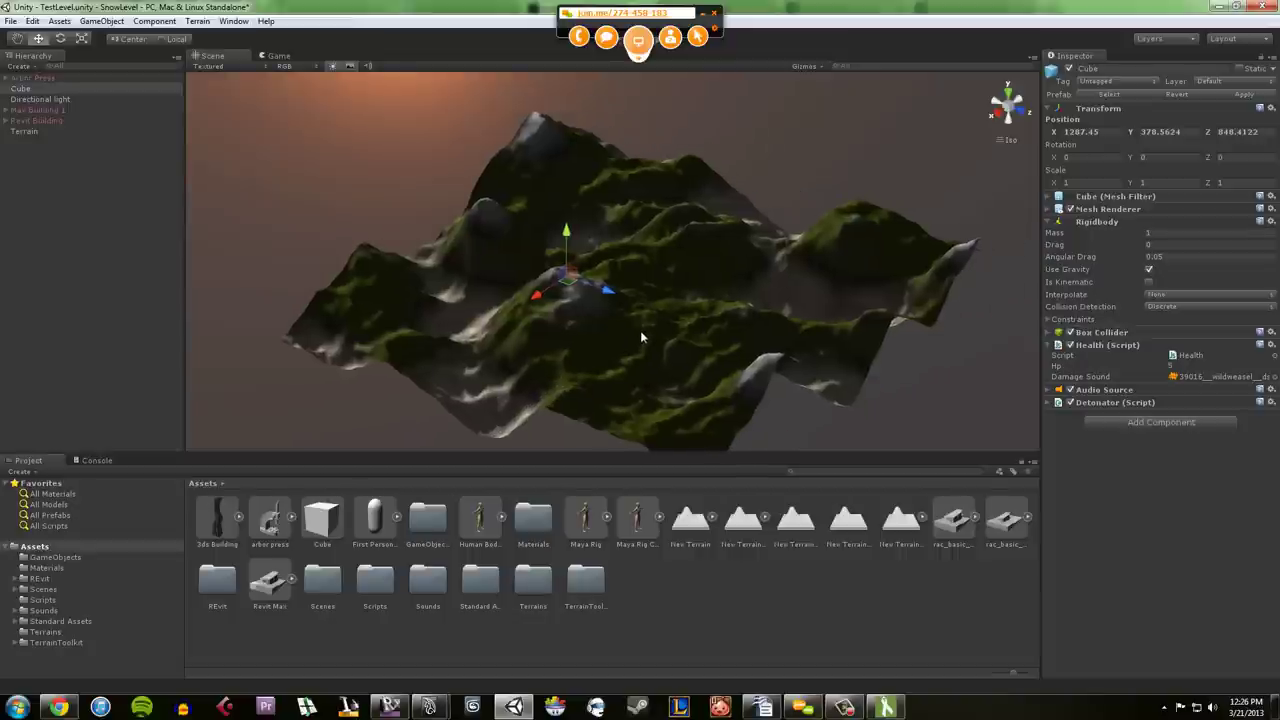
scroll(641, 331, down, 3)
middle_drag(643, 328, 603, 291)
alt+drag(676, 325, 418, 205)
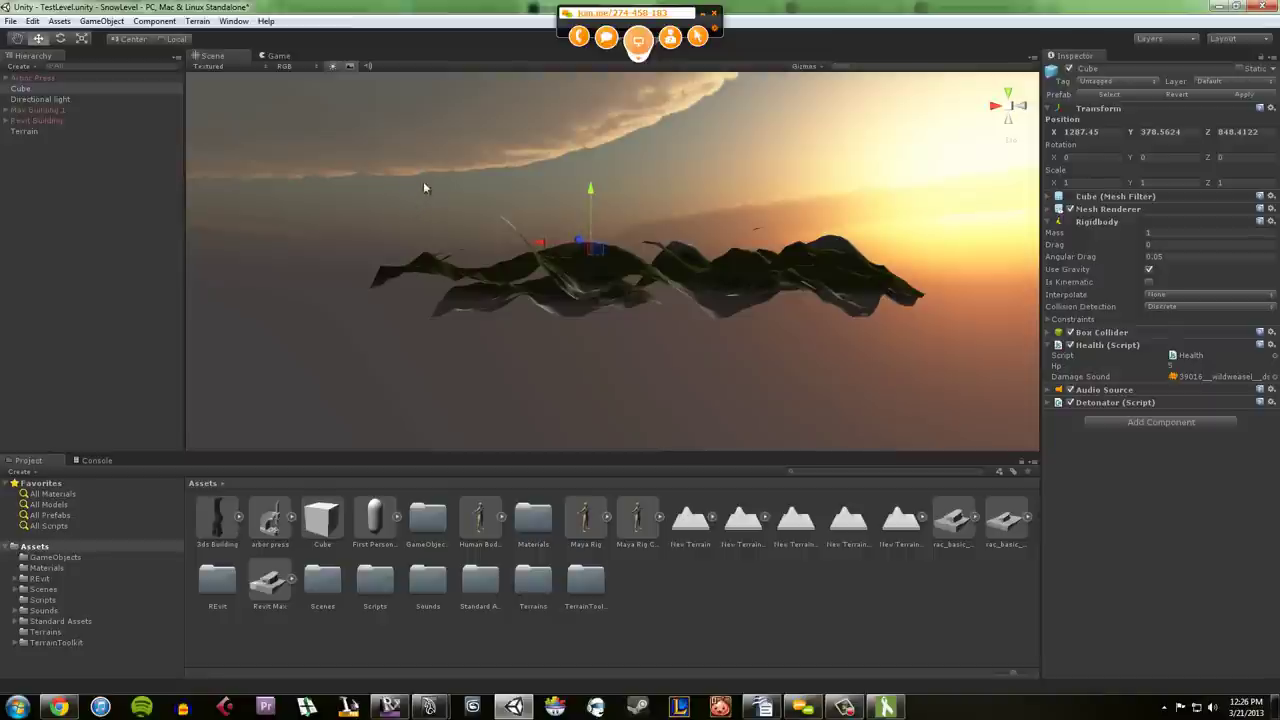
Step: Examine the terrain as a scene object from the side and from above, selecting it and clearing the selection
click(435, 183)
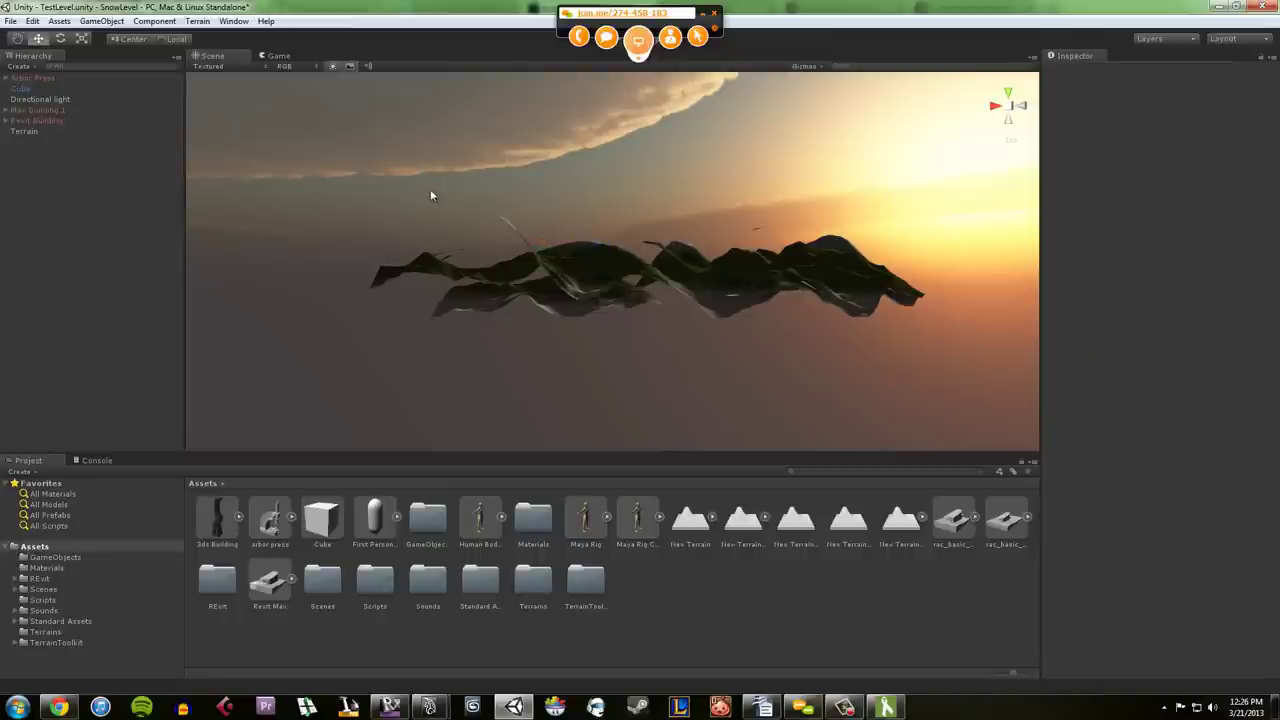
click(430, 262)
click(300, 183)
alt+drag(297, 177, 581, 318)
click(792, 368)
scroll(700, 322, up, 5)
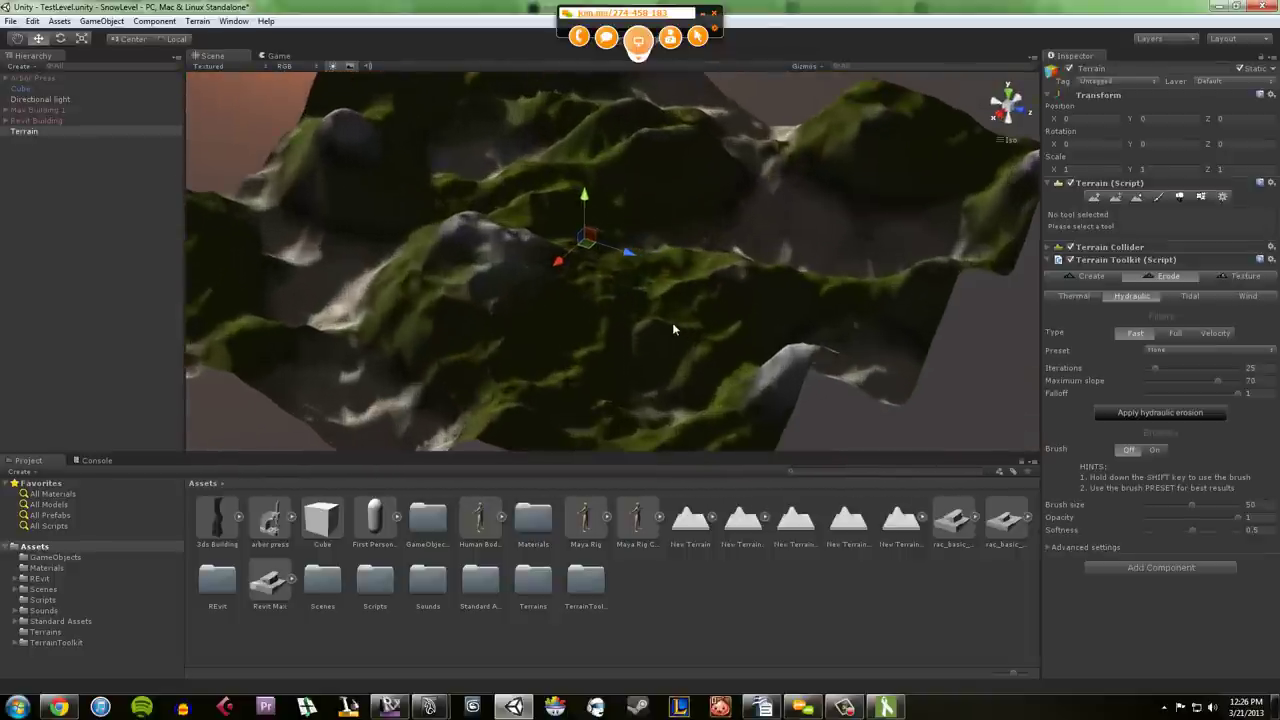
scroll(673, 324, down, 5)
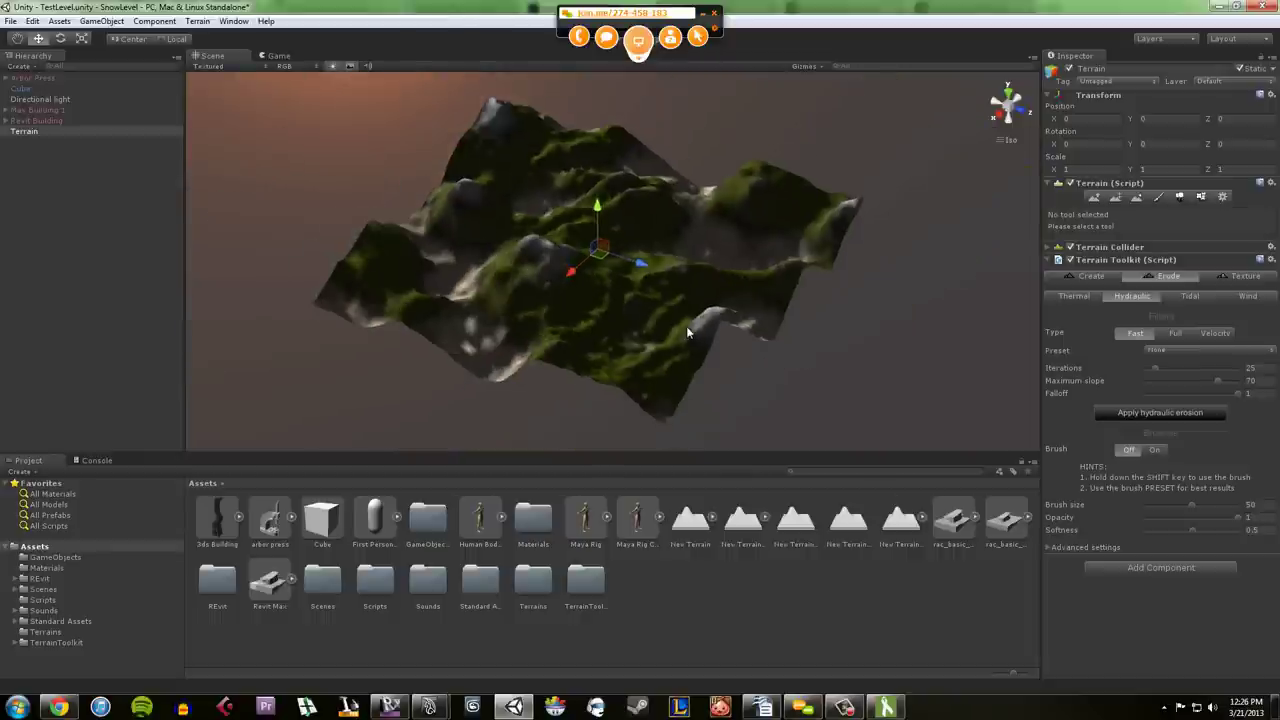
click(827, 393)
click(616, 287)
click(319, 170)
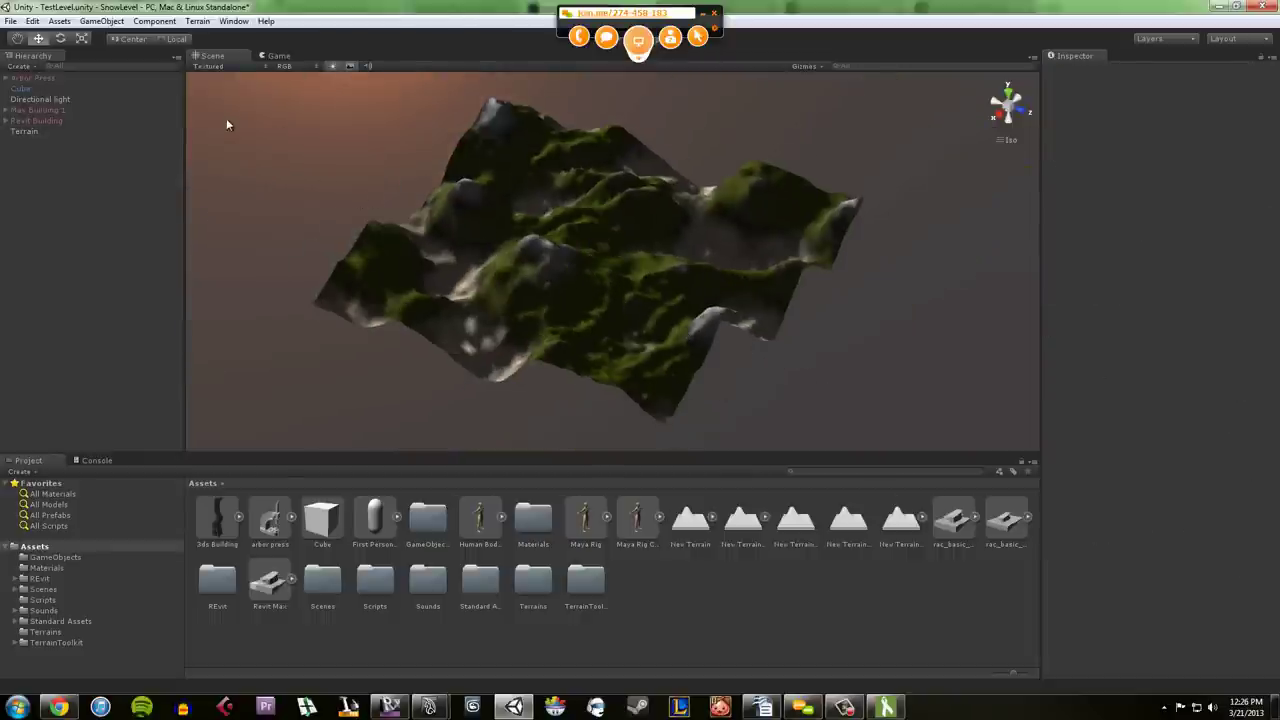
Step: Create an empty game object in the scene and frame it close to the grassy terrain
click(101, 21)
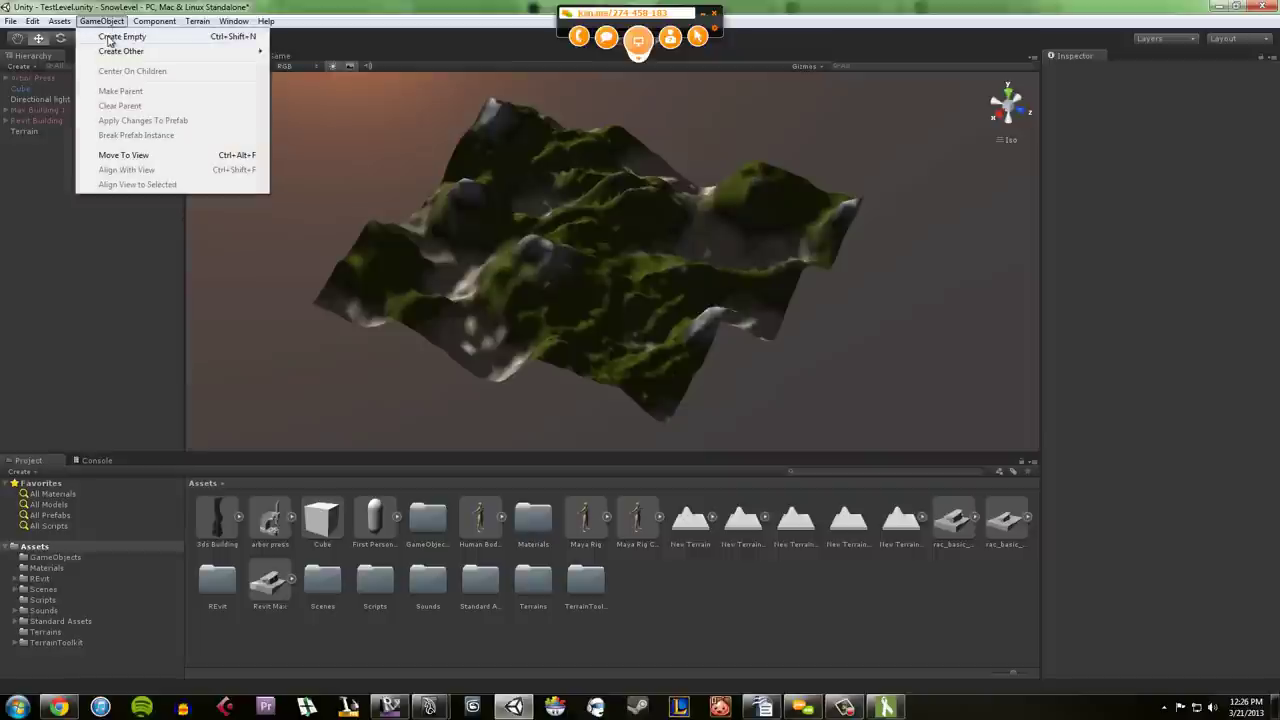
click(112, 37)
scroll(620, 270, up, 4)
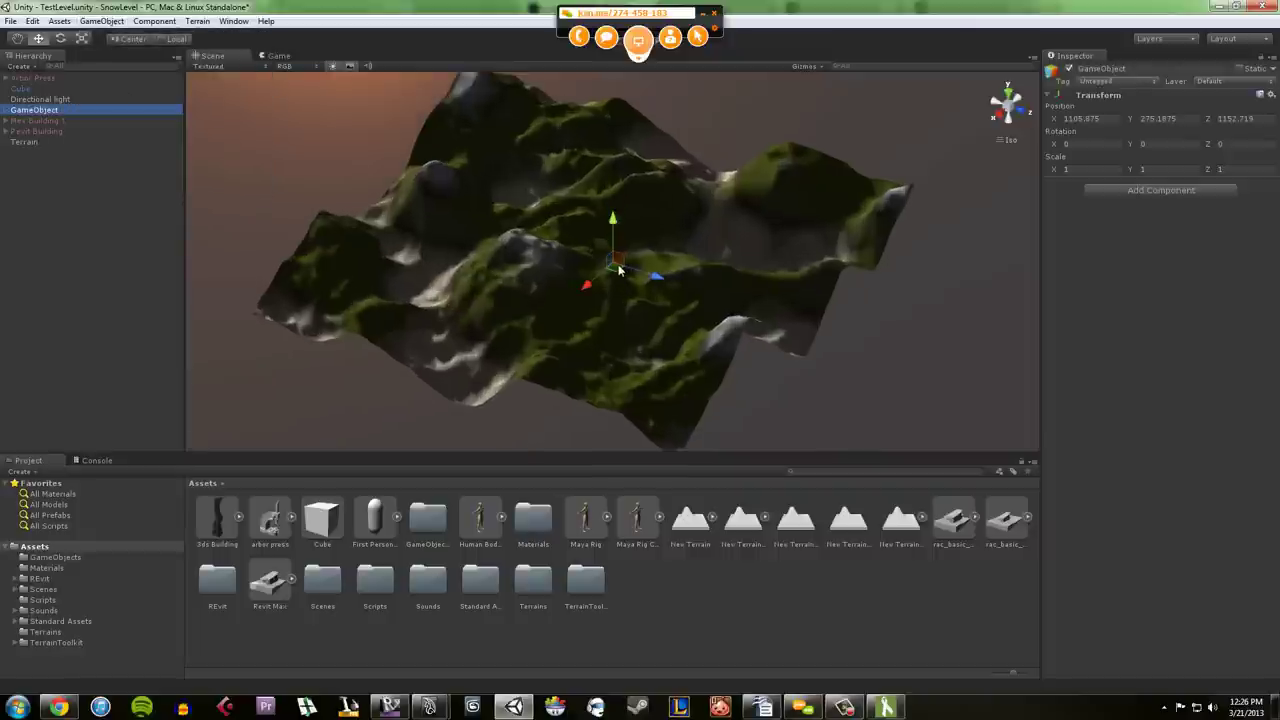
key(f)
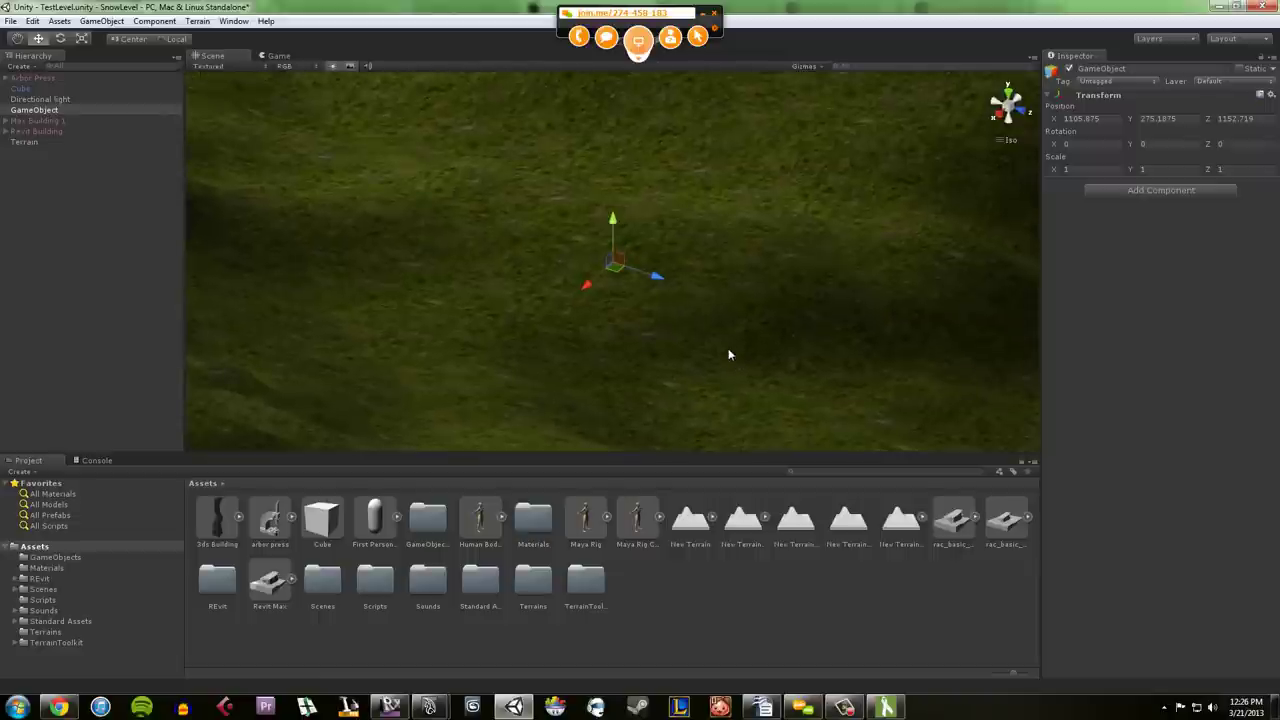
alt+drag(698, 326, 761, 324)
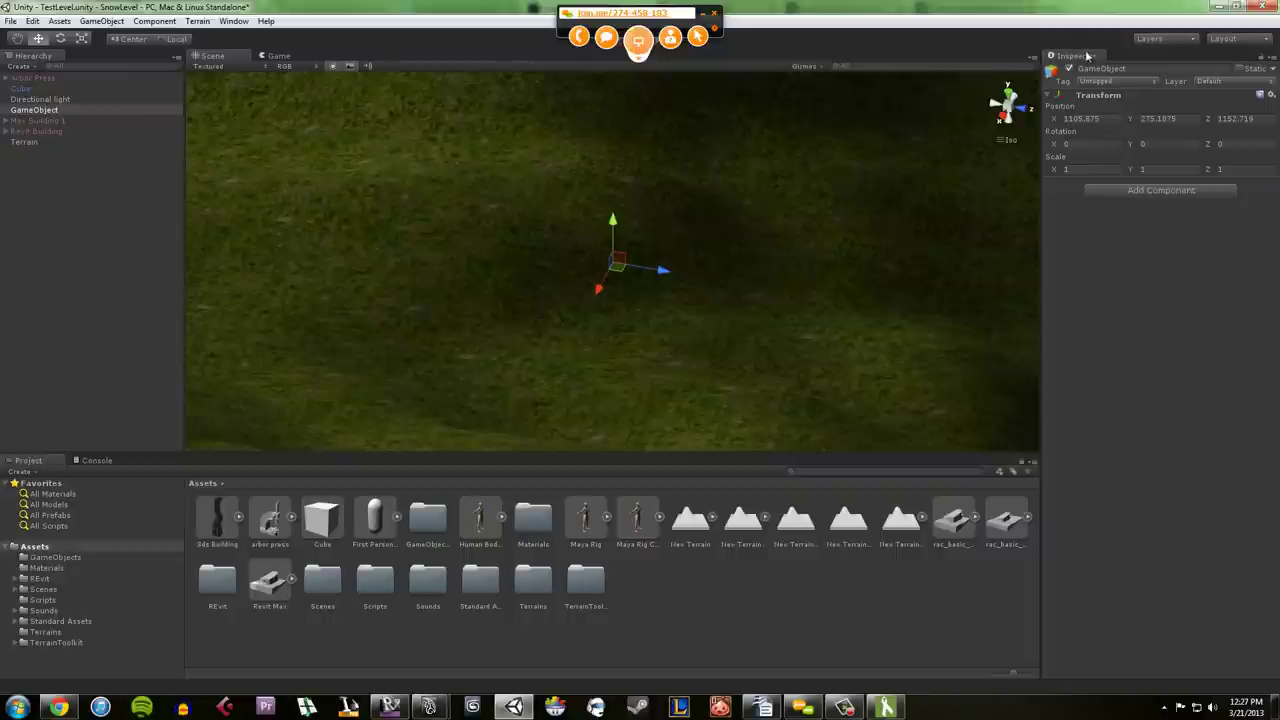
Step: Review the empty game object's Transform position coordinates
click(1107, 118)
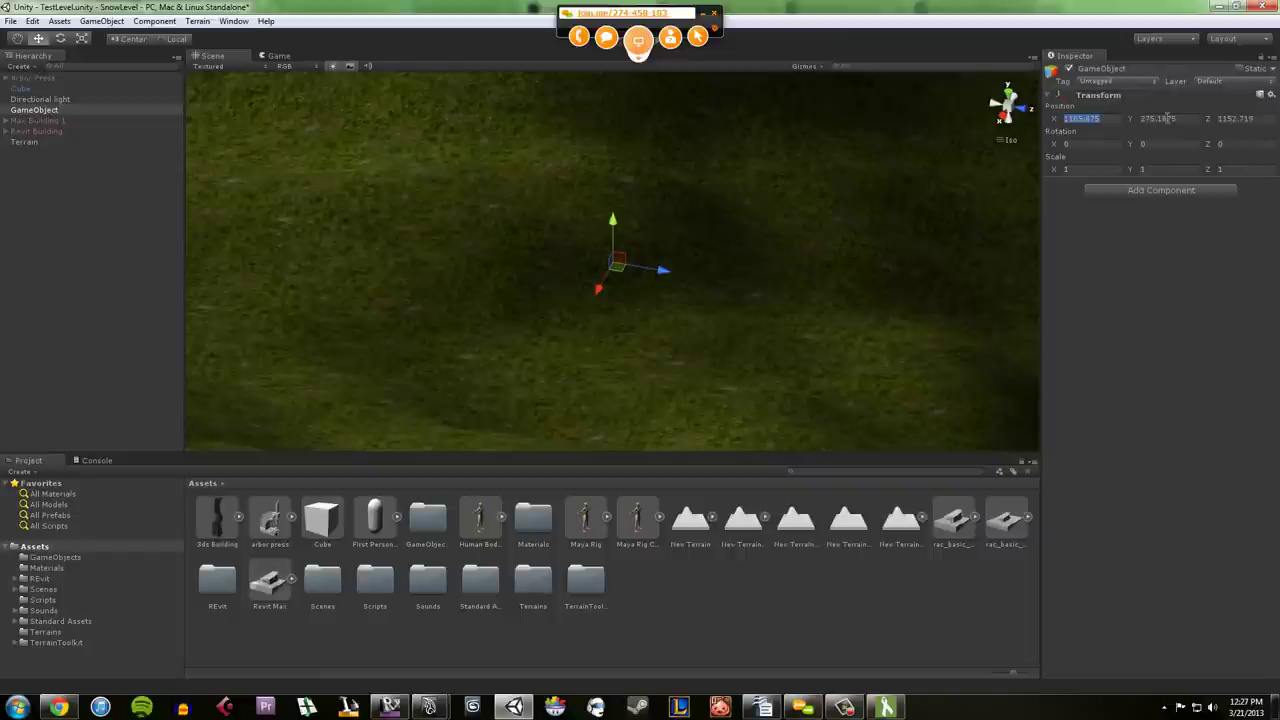
click(1258, 118)
click(1144, 342)
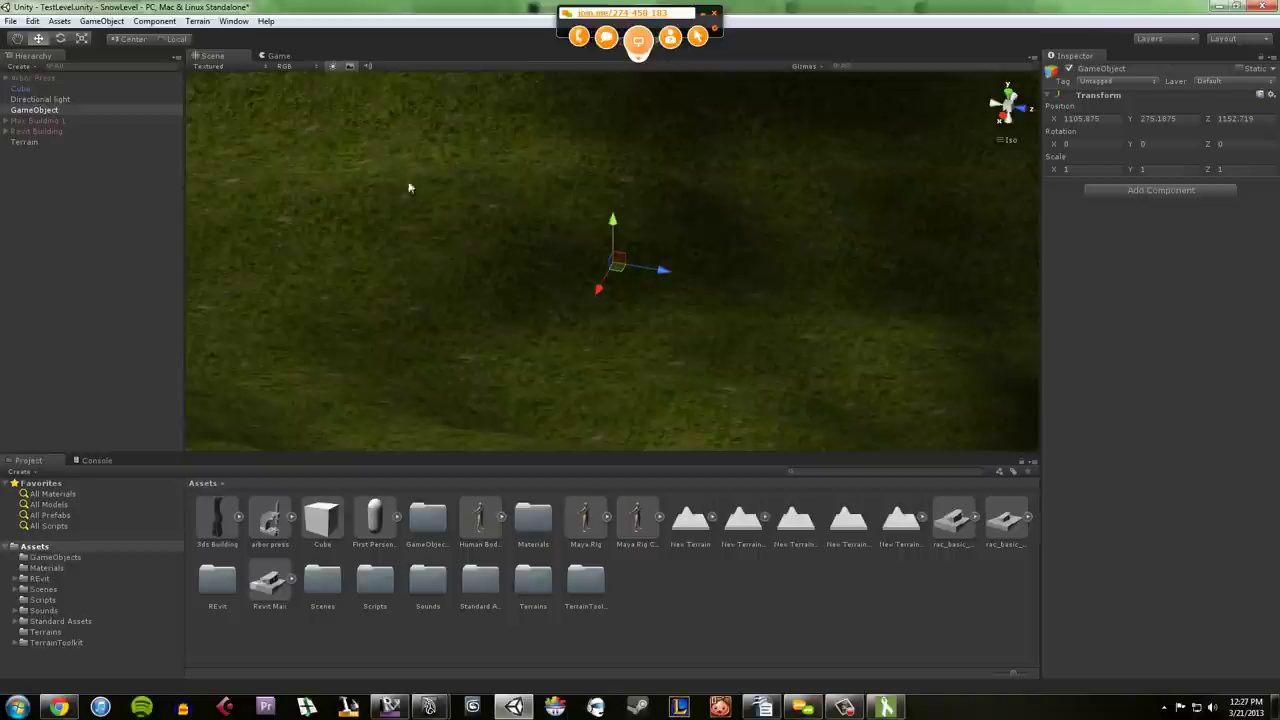
Step: Add a Mesh Filter and a Mesh Renderer component to the empty game object
click(155, 21)
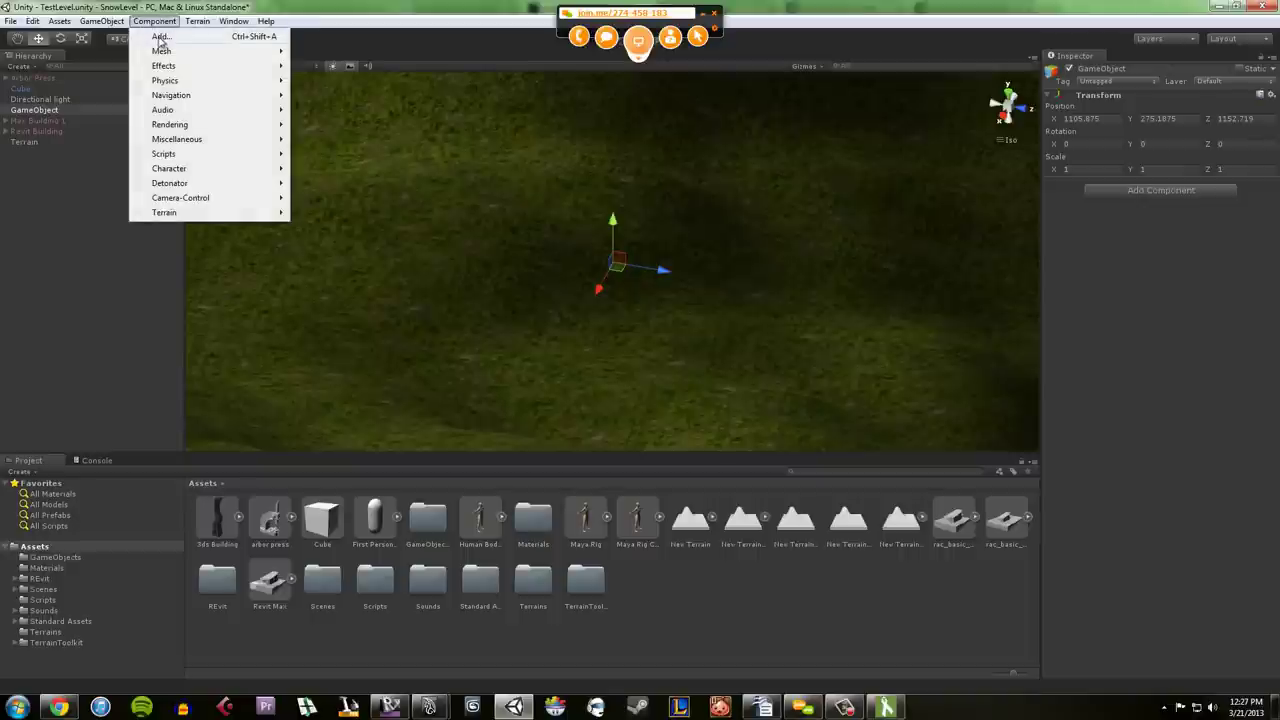
mouse_move(190, 52)
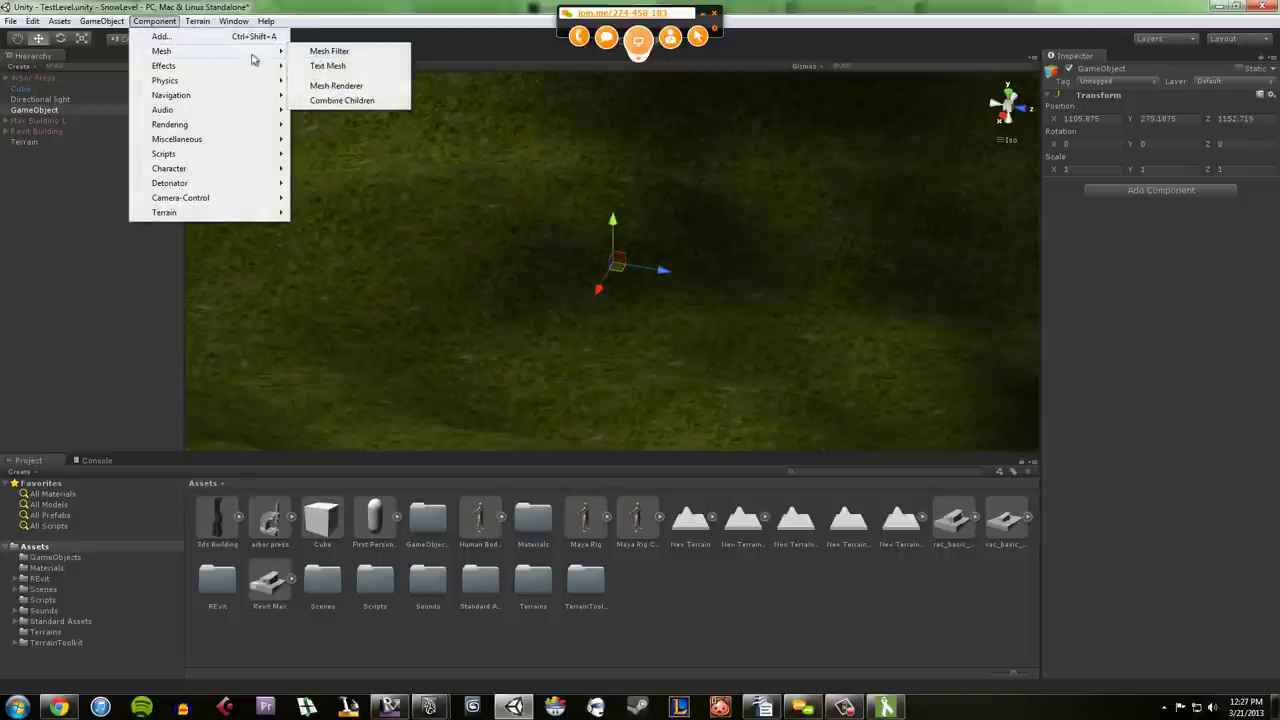
click(344, 55)
click(155, 21)
mouse_move(209, 53)
click(340, 86)
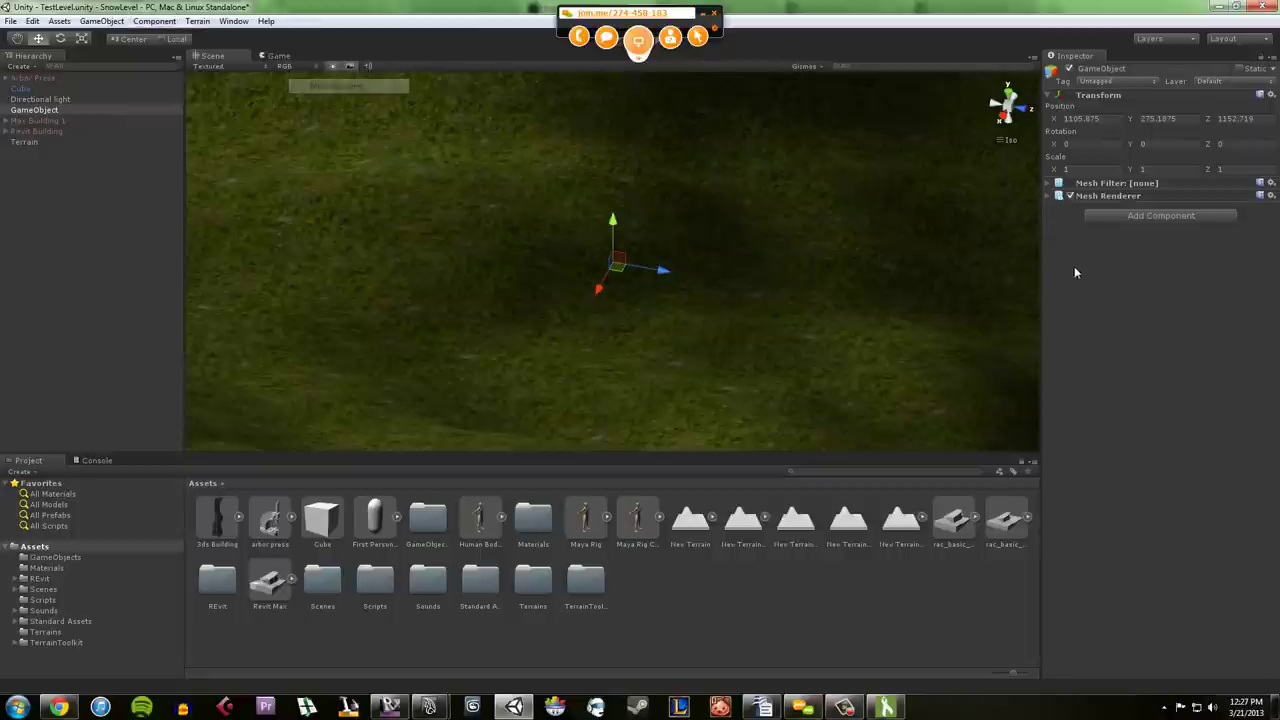
Step: Expand the Mesh Filter and Mesh Renderer settings and assign the ScotsPine mesh to the game object's Mesh Filter
click(1049, 184)
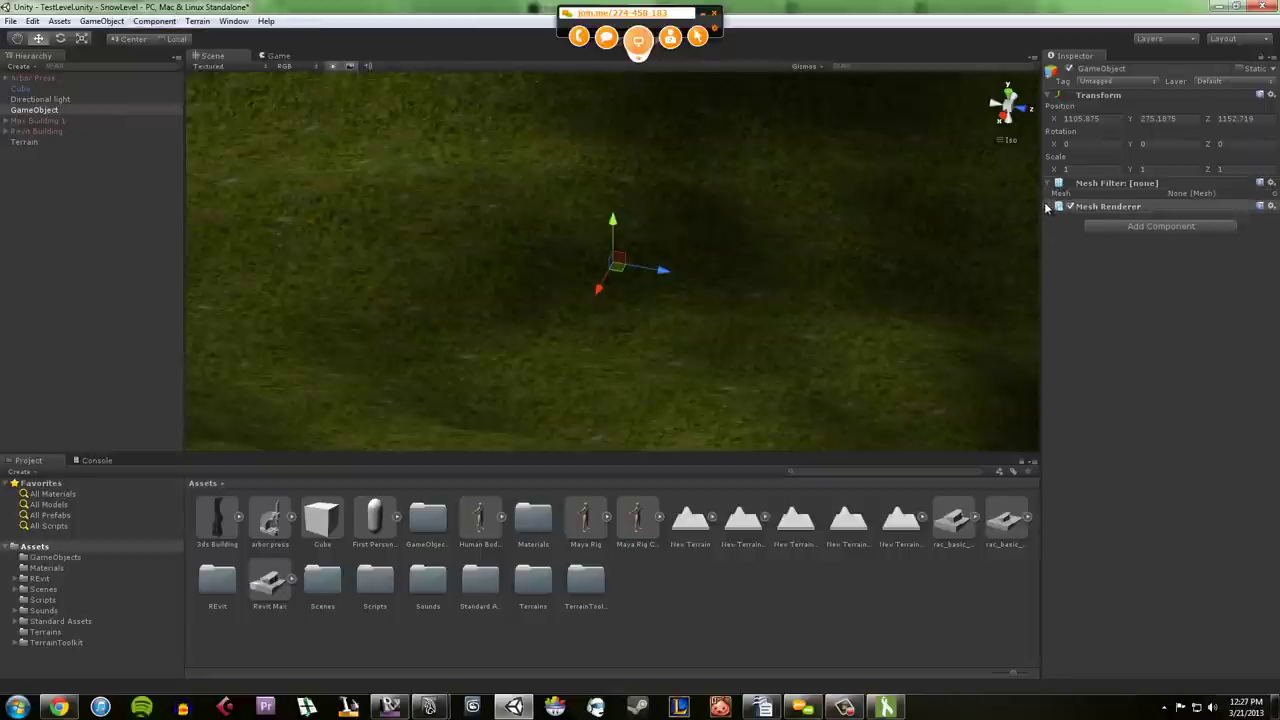
click(1048, 206)
click(1195, 196)
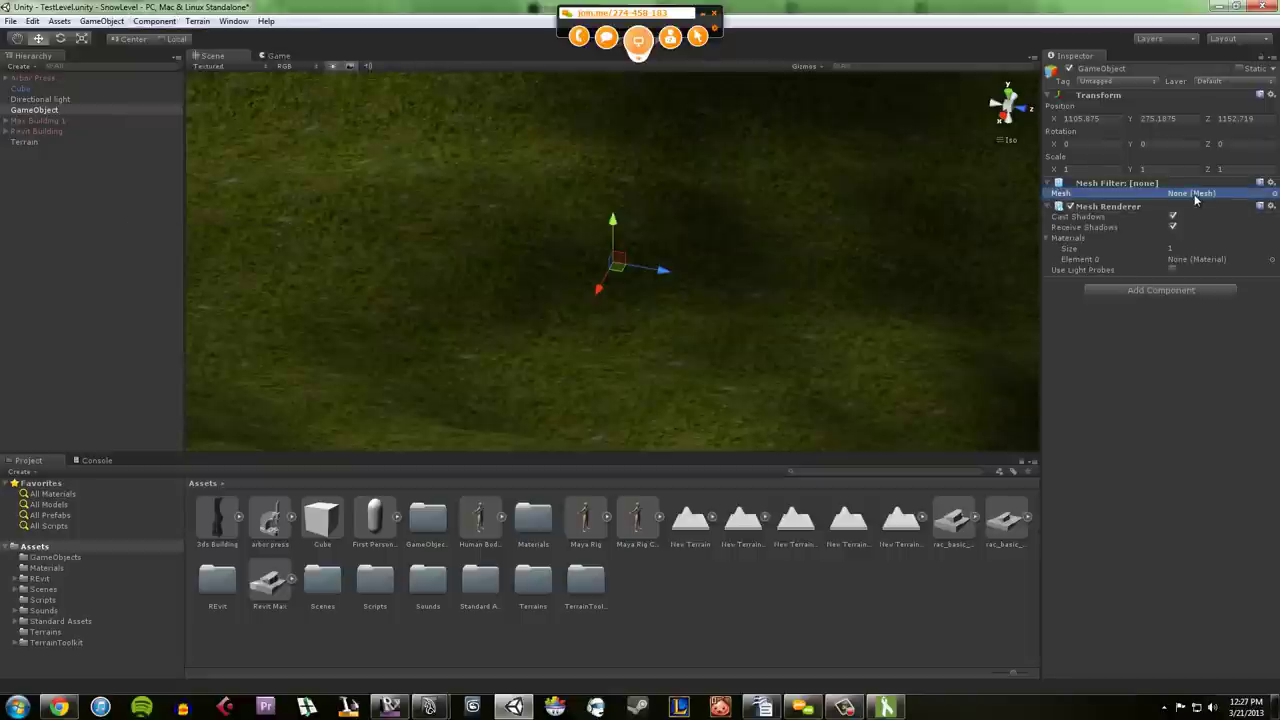
click(1272, 194)
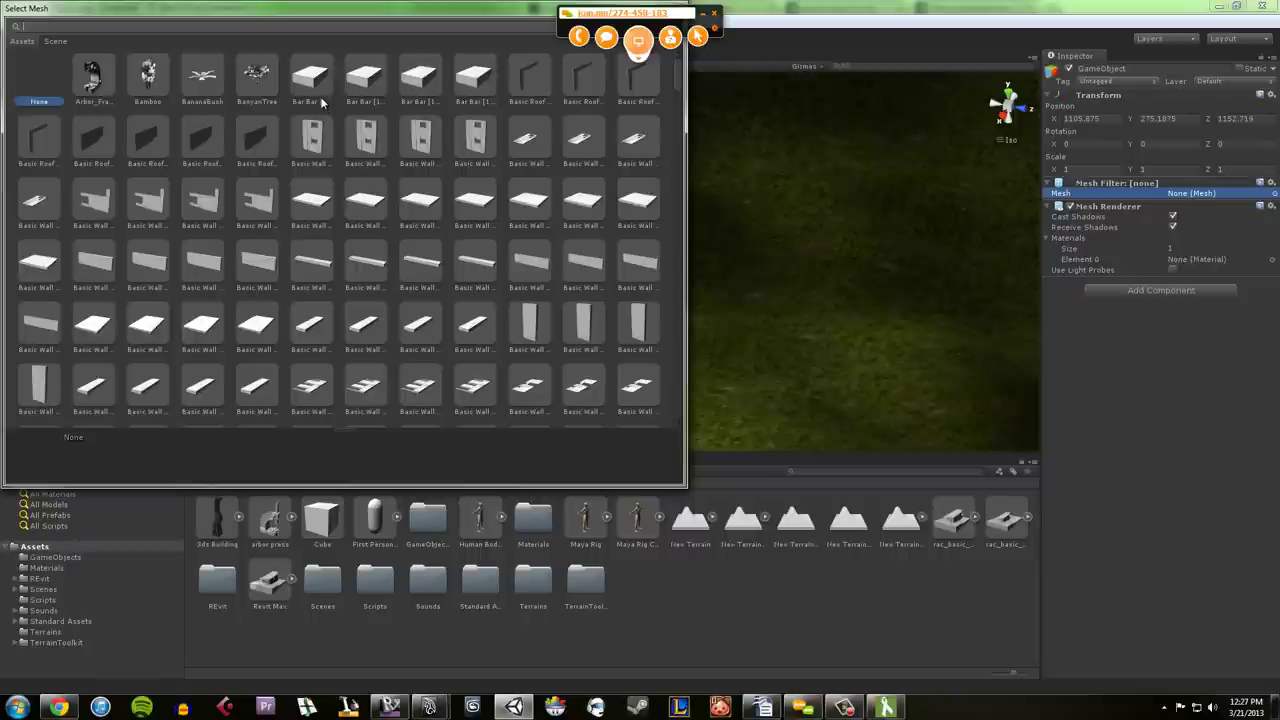
scroll(352, 157, down, 5)
scroll(350, 157, down, 10)
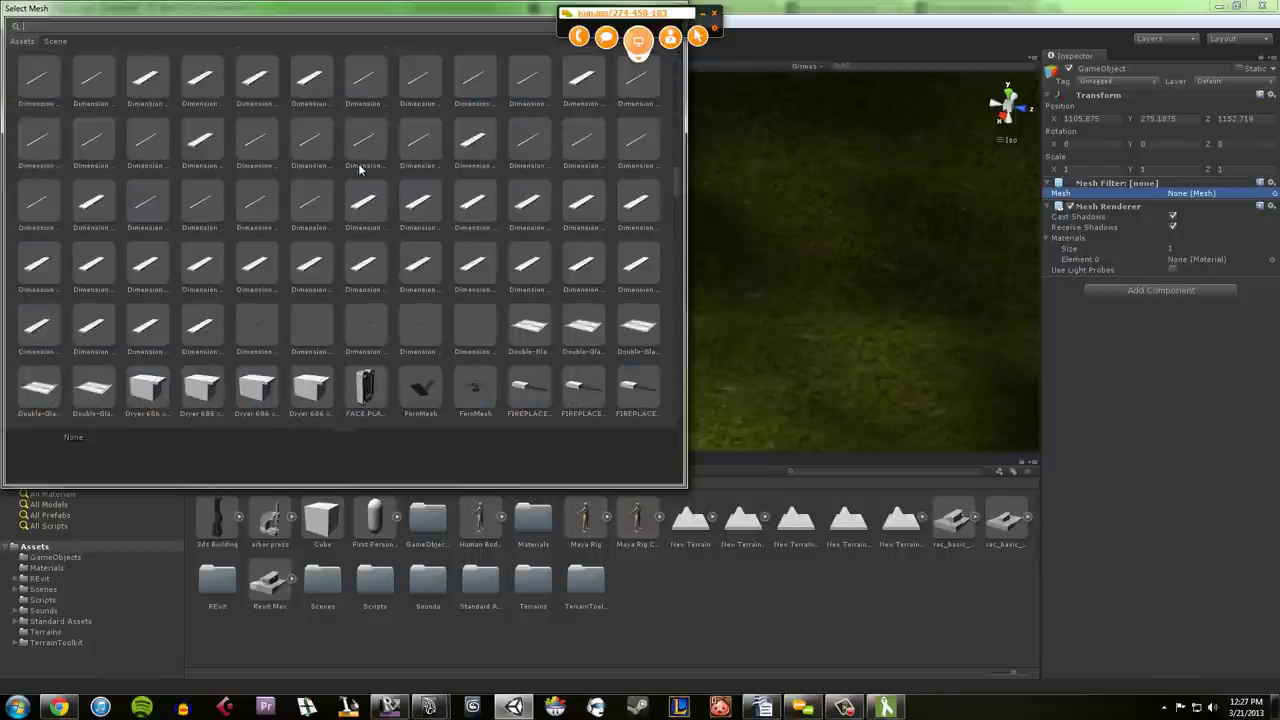
scroll(340, 158, down, 10)
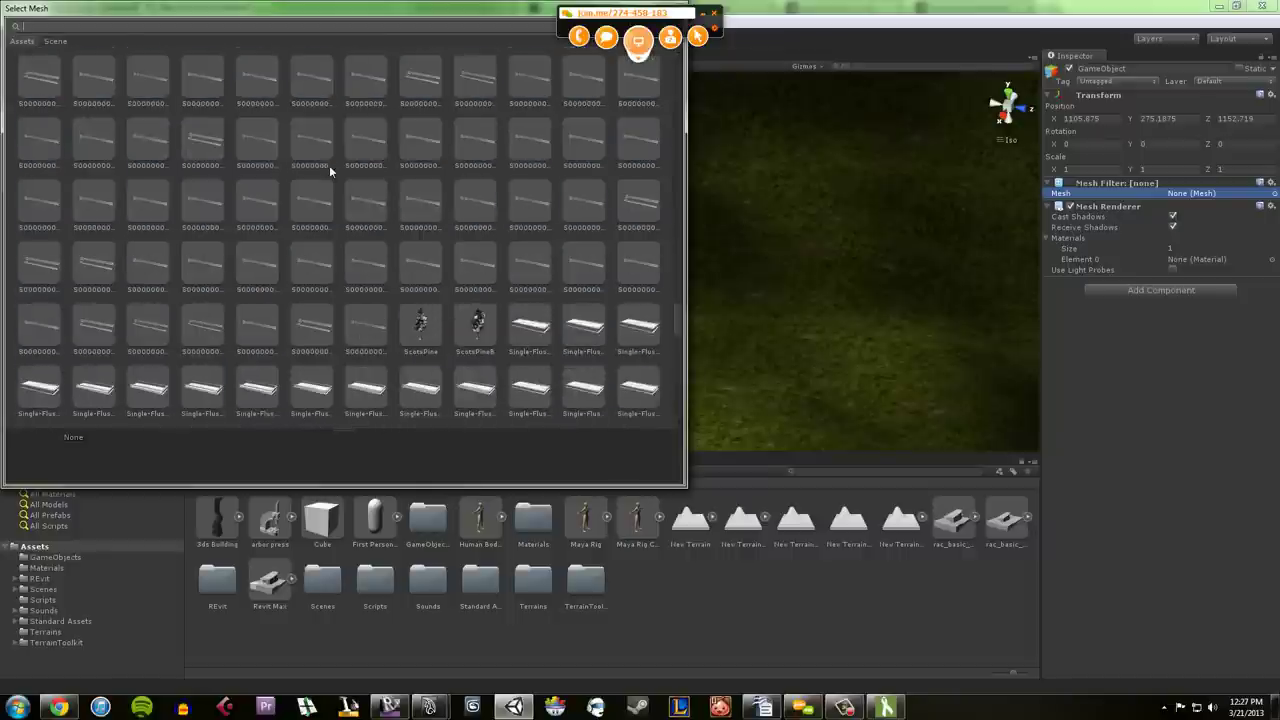
scroll(303, 217, up, 5)
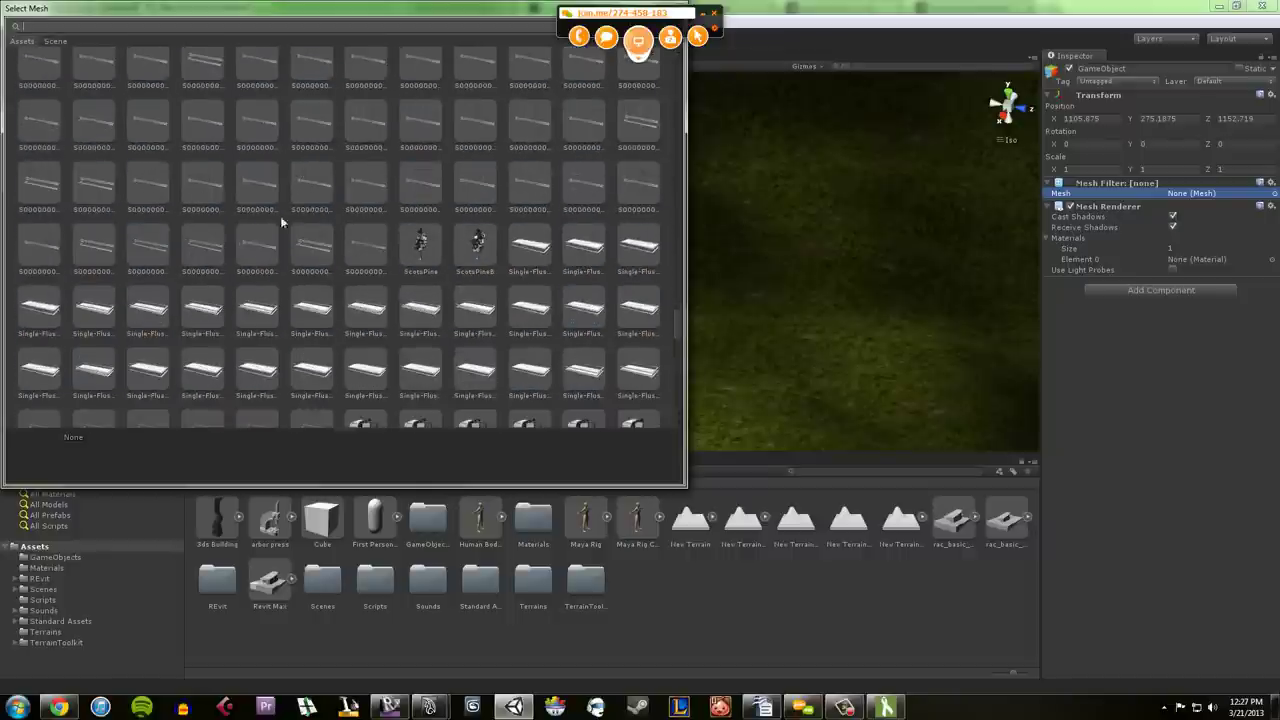
click(424, 246)
double_click(427, 246)
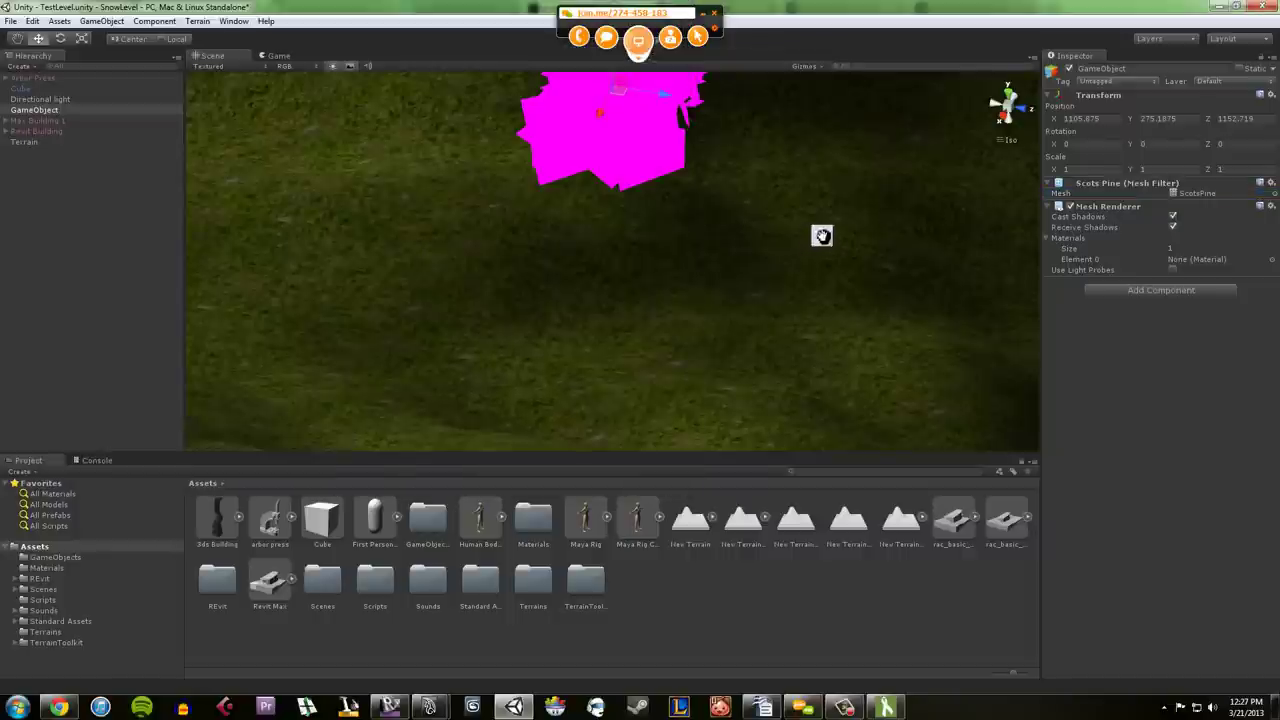
Step: Frame the pine tree in the scene and assign the 13 - Default material to its Mesh Renderer's Element 0
key(f)
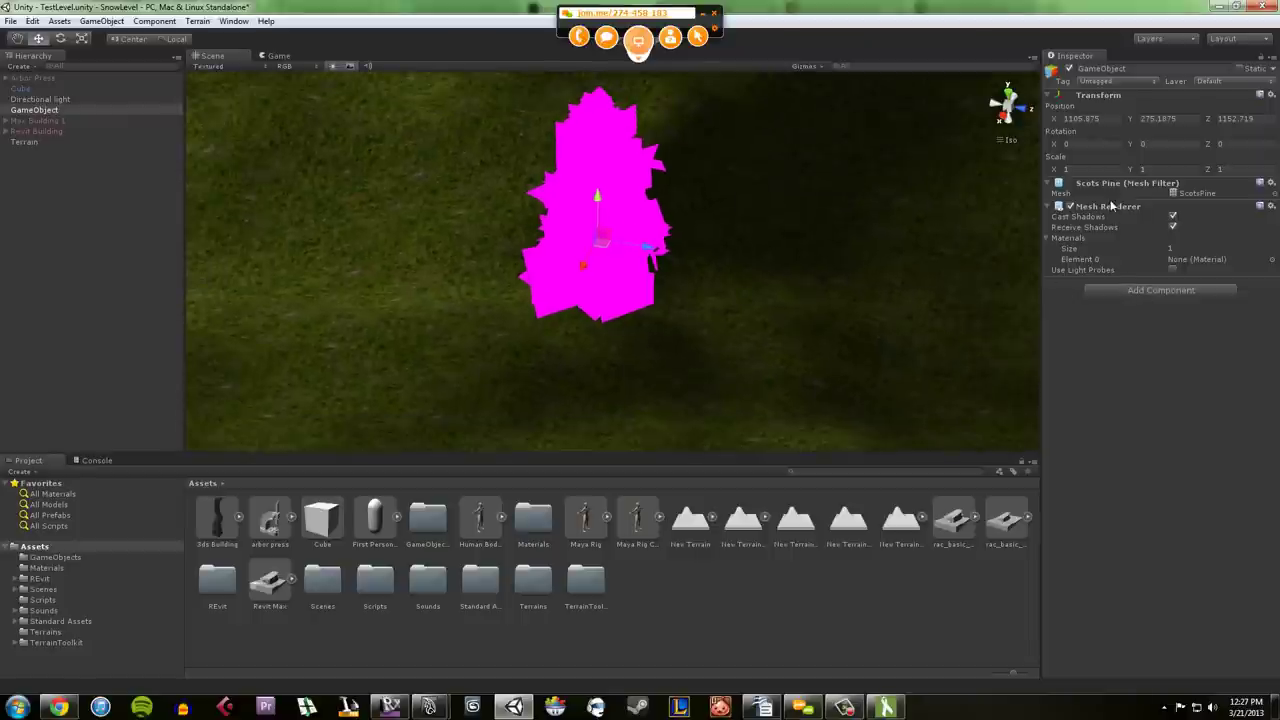
click(1271, 259)
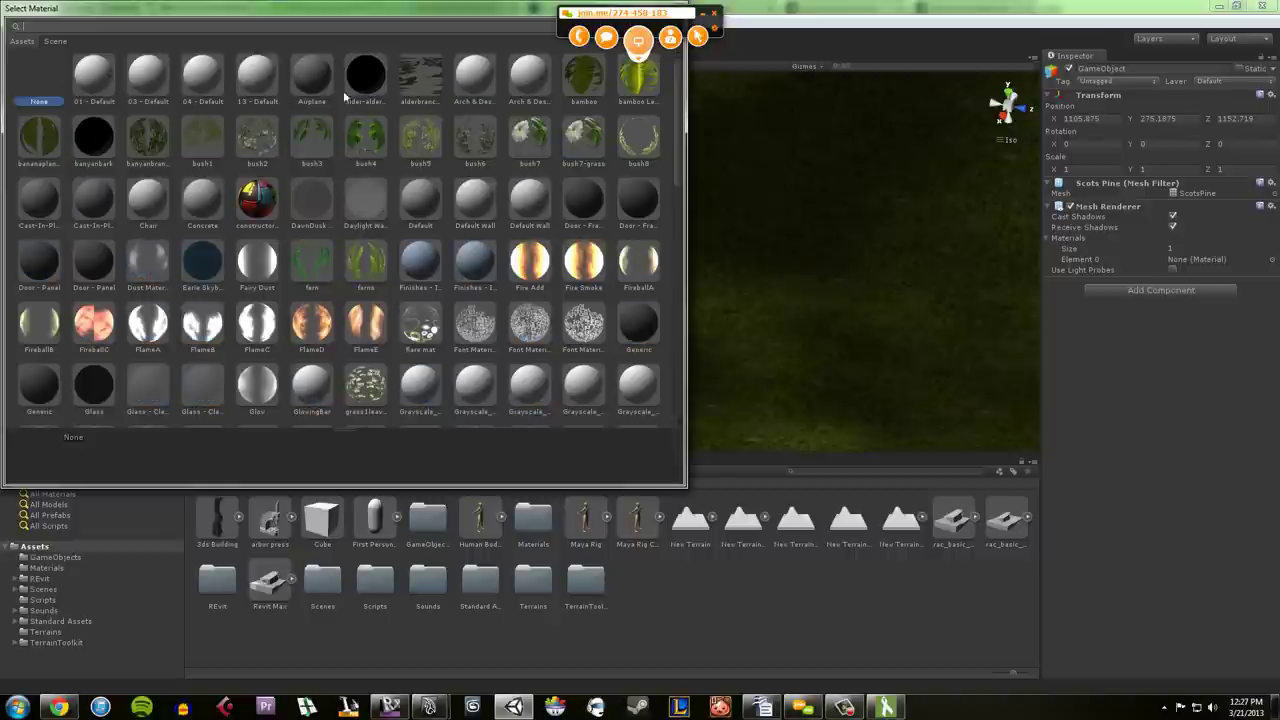
double_click(248, 70)
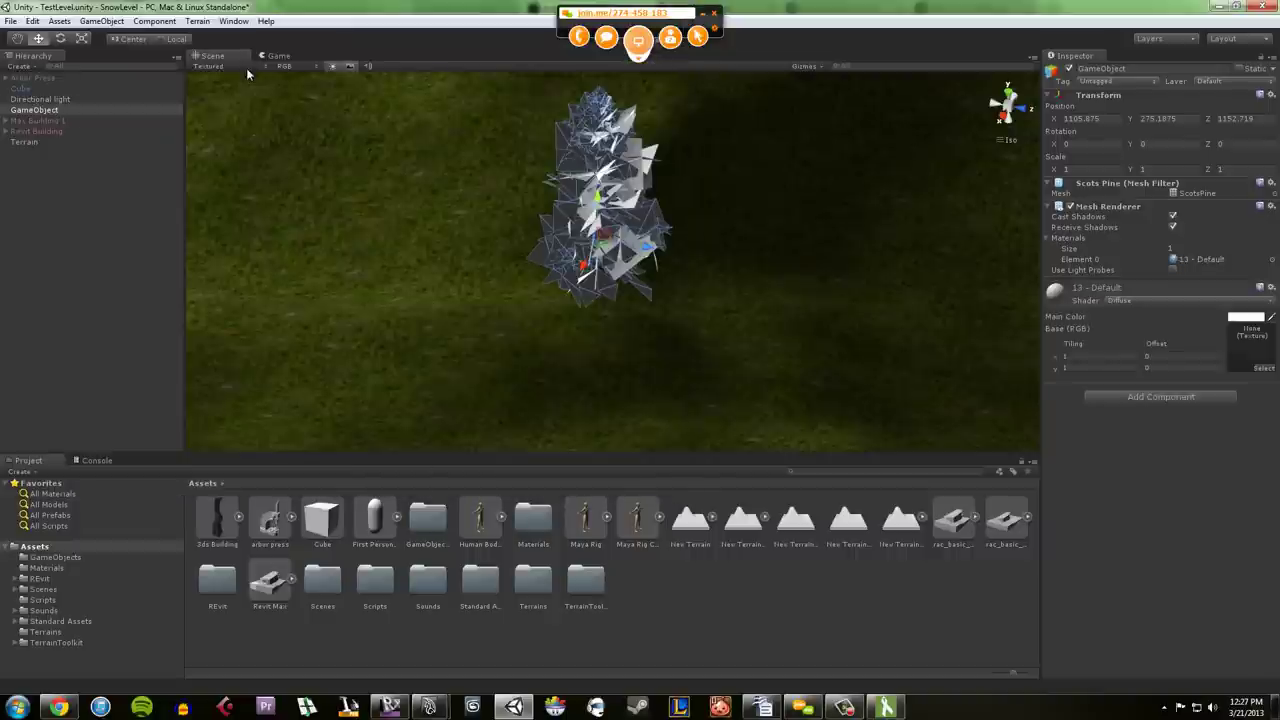
Step: Examine the pine tree against the terrain from several angles, switching the selection between the two objects
click(764, 212)
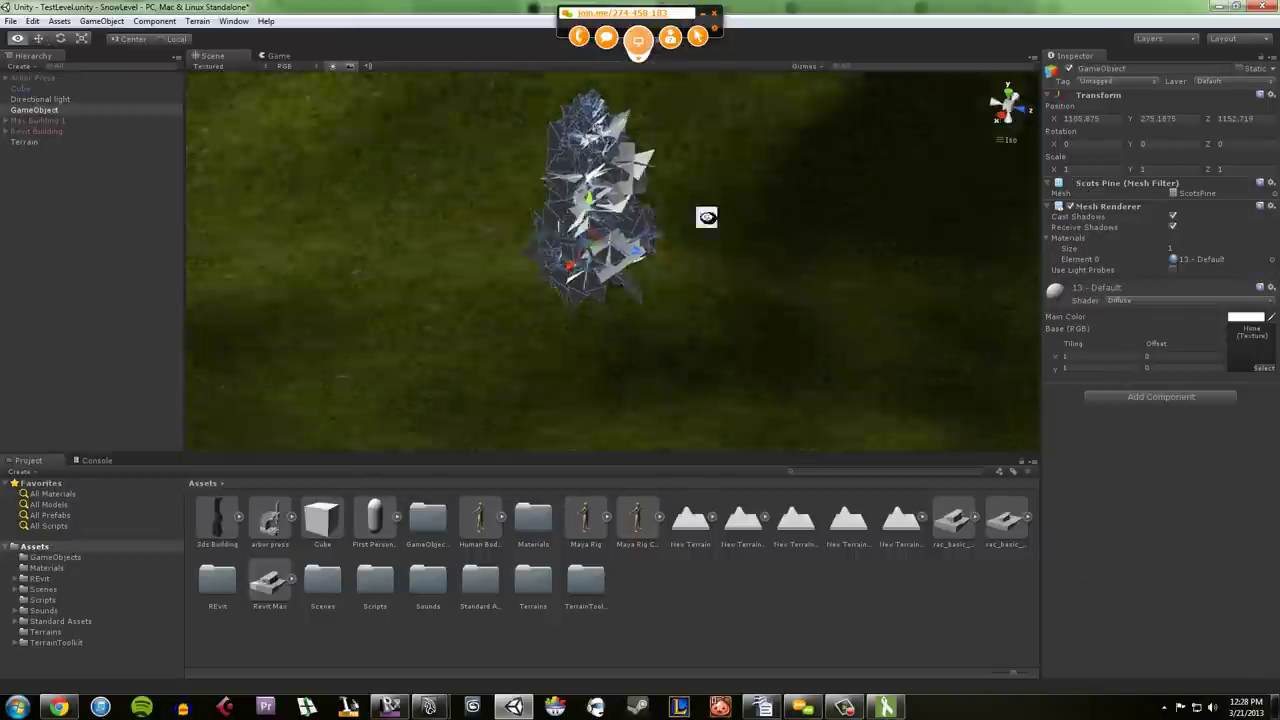
scroll(732, 216, down, 4)
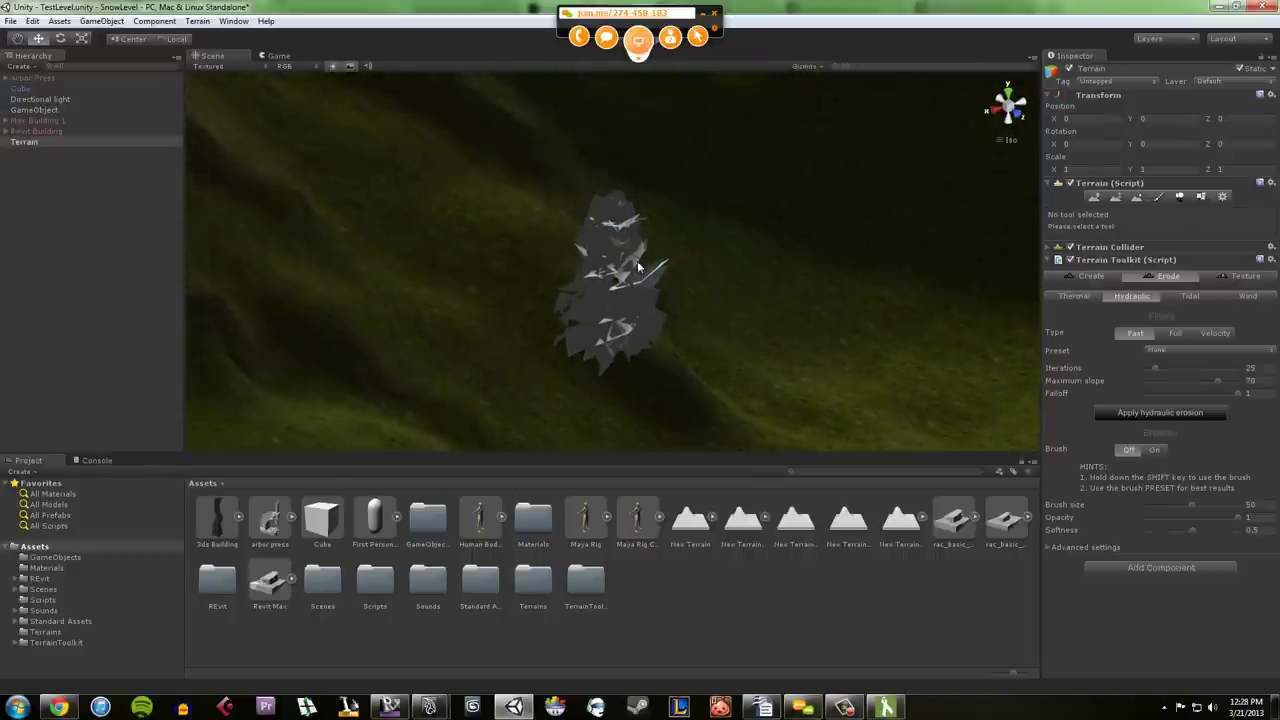
click(628, 272)
mouse_move(774, 282)
alt+mouse_down()
mouse_move(757, 266)
mouse_move(834, 300)
mouse_move(798, 280)
alt+mouse_up()
middle_drag(772, 266, 697, 249)
click(596, 255)
click(580, 259)
click(582, 257)
click(582, 257)
alt+drag(694, 303, 574, 291)
click(645, 283)
Step: Raise the pine tree object vertically to a Y position of about 288.6 and frame it in the scene
click(554, 254)
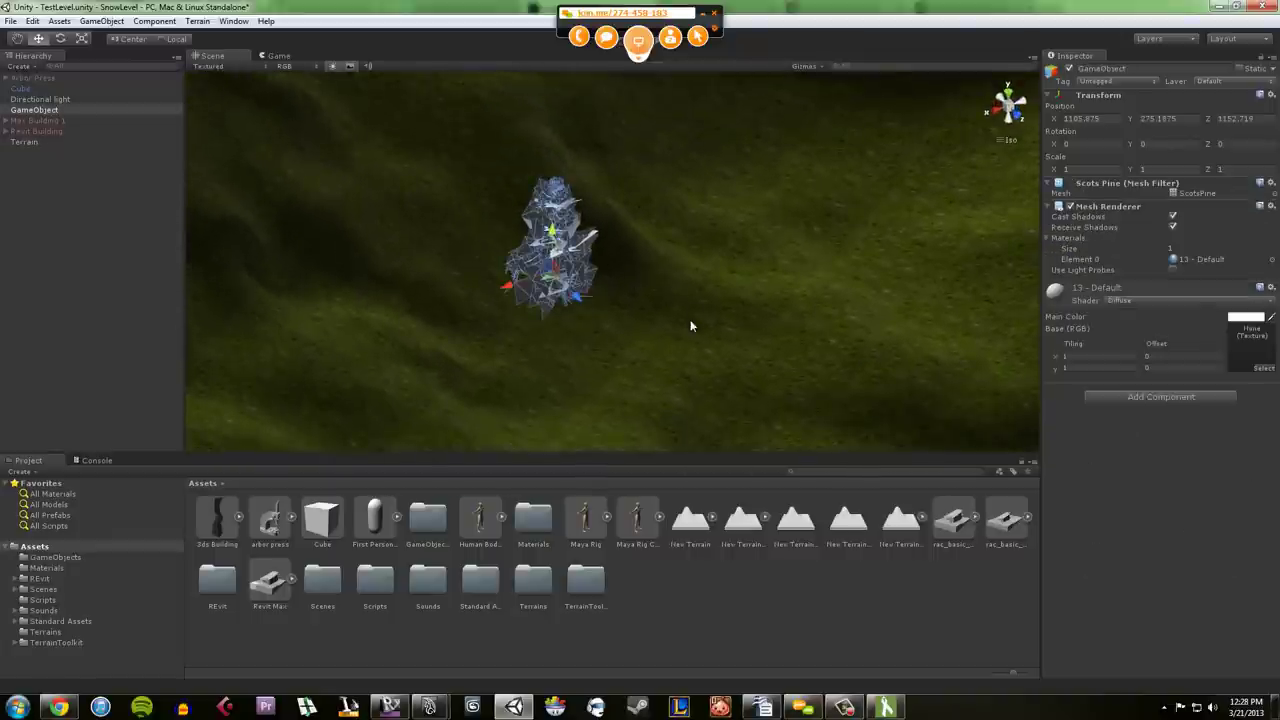
drag(552, 234, 566, 146)
click(612, 188)
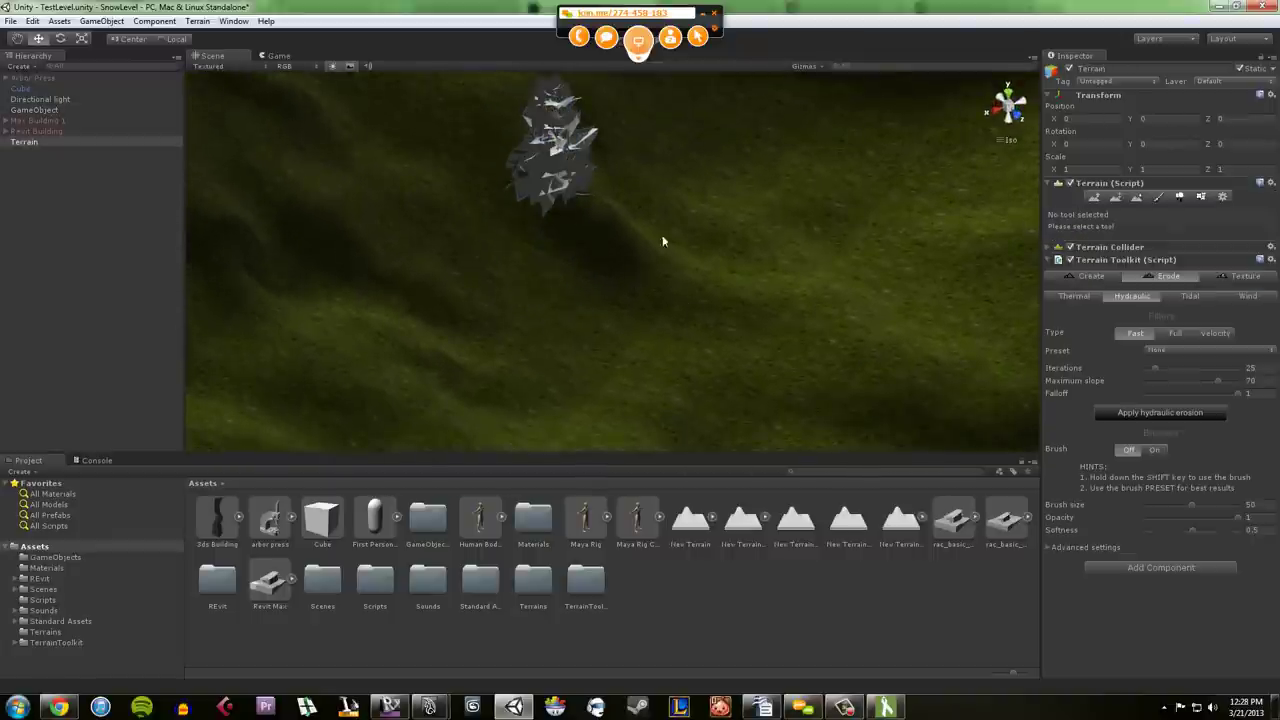
click(570, 155)
key(f)
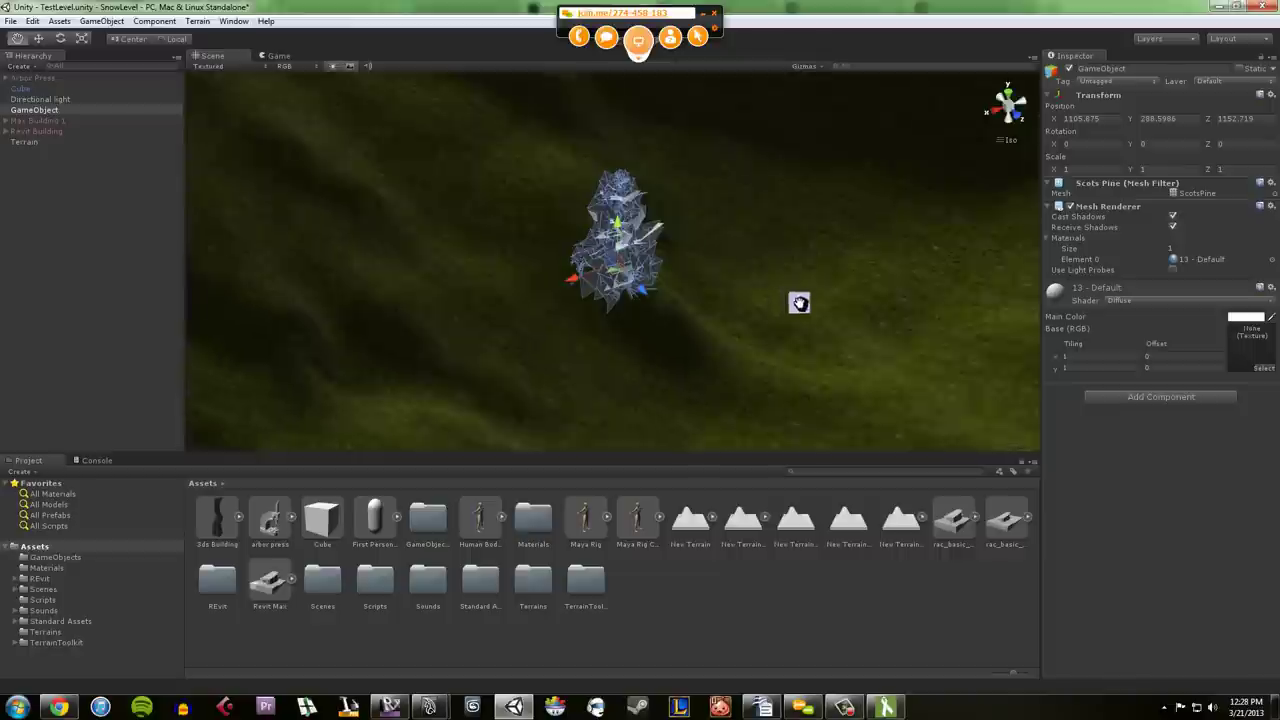
middle_drag(781, 277, 714, 284)
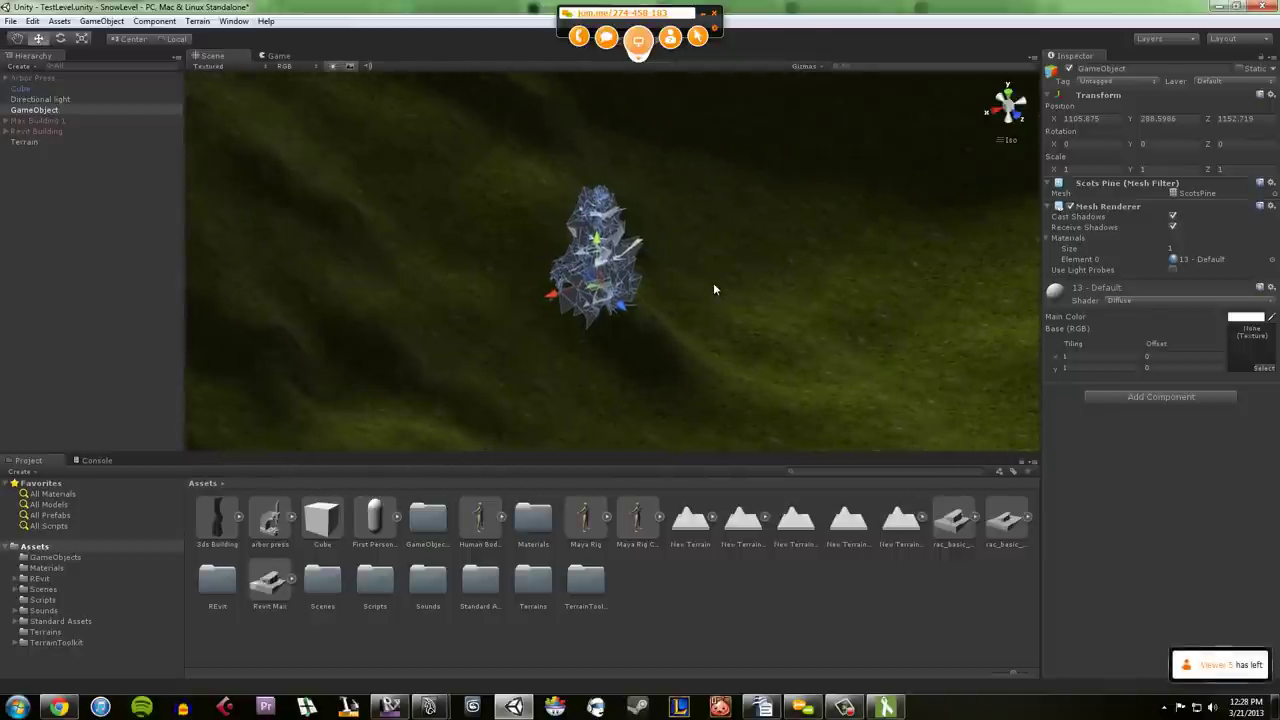
Step: Delete the pine tree game object from the scene and select the terrain
key(Delete)
click(634, 251)
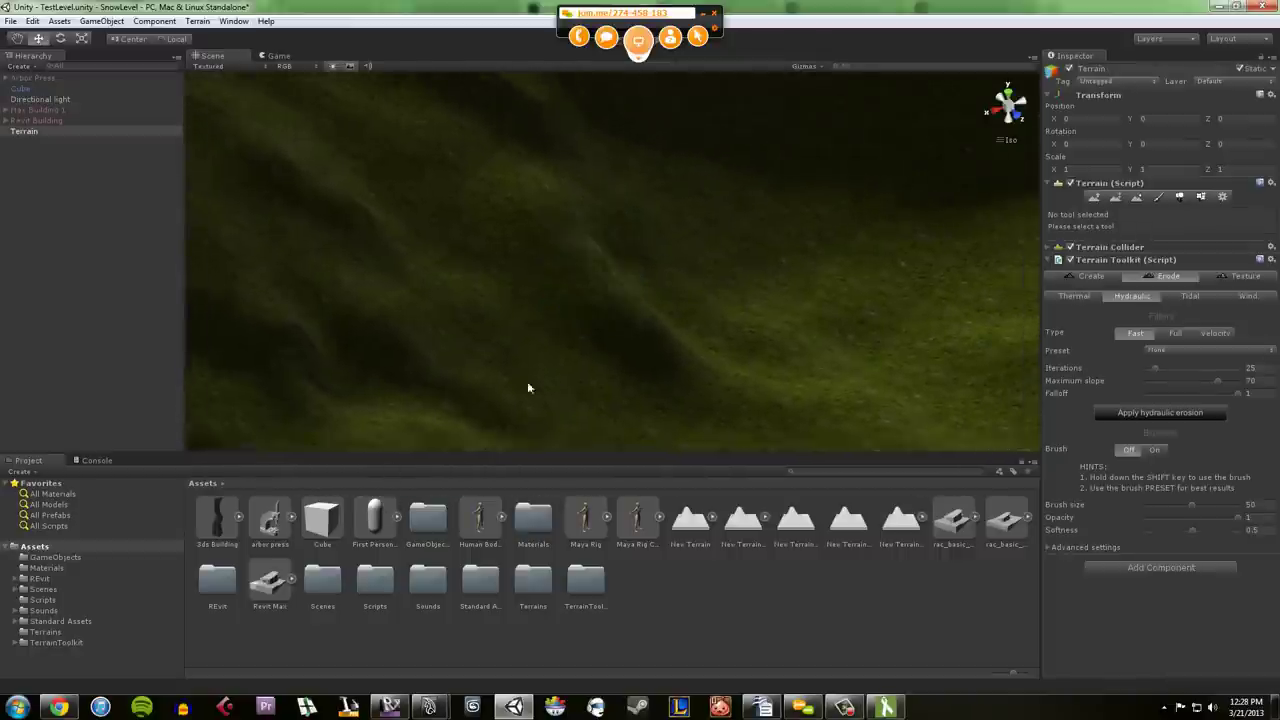
scroll(530, 384, down, 6)
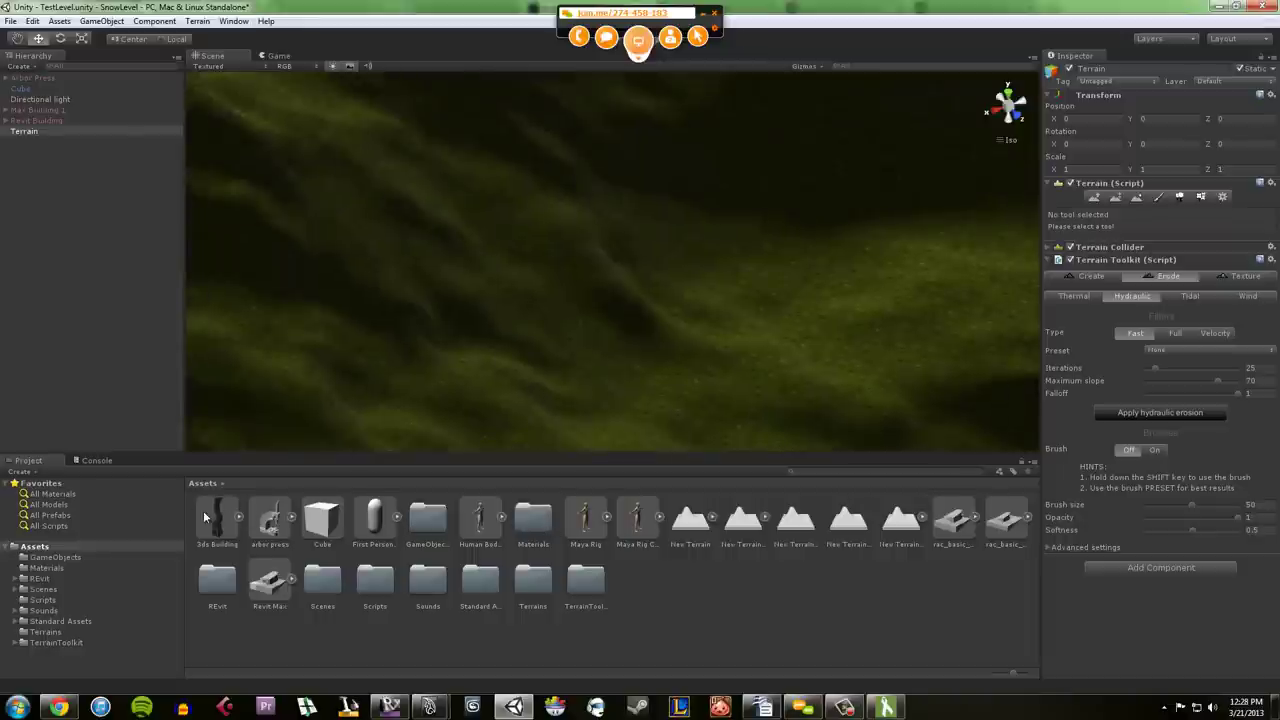
Step: Place the First Person Controller prefab beside the Cube on the terrain and raise it to a Y position of about 375.8
drag(369, 524, 694, 353)
key(ctrl+z)
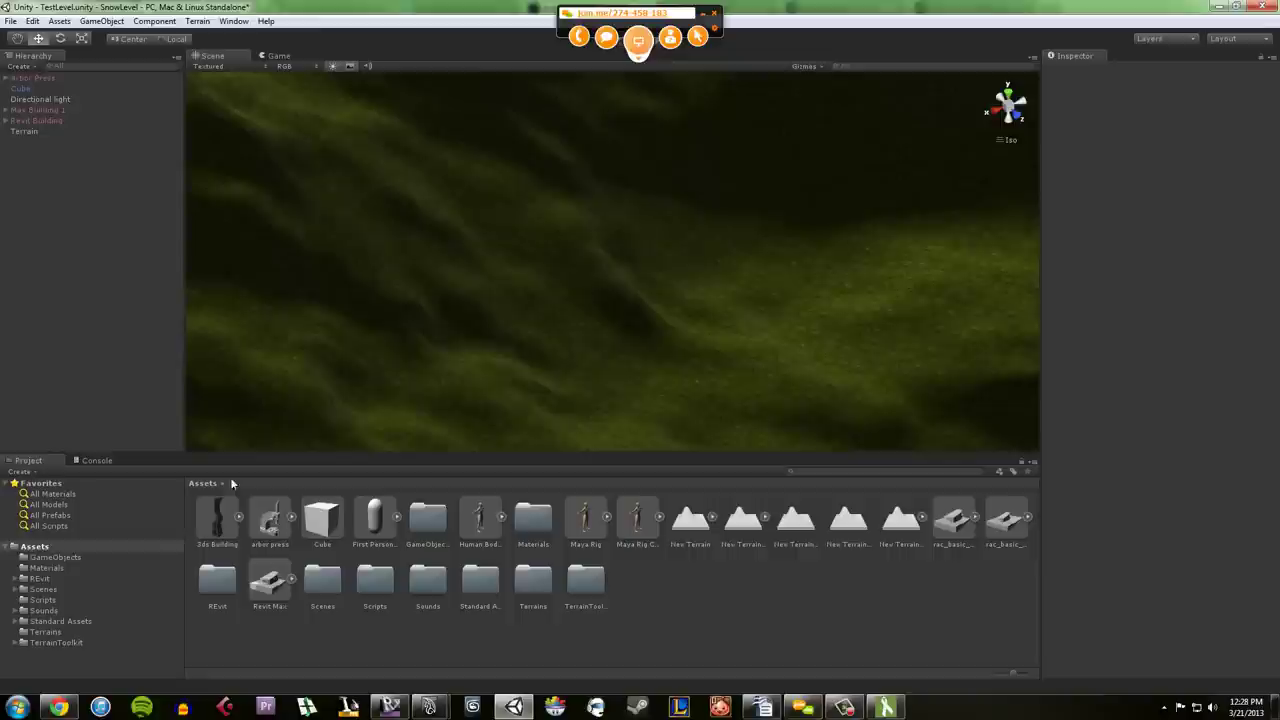
double_click(49, 88)
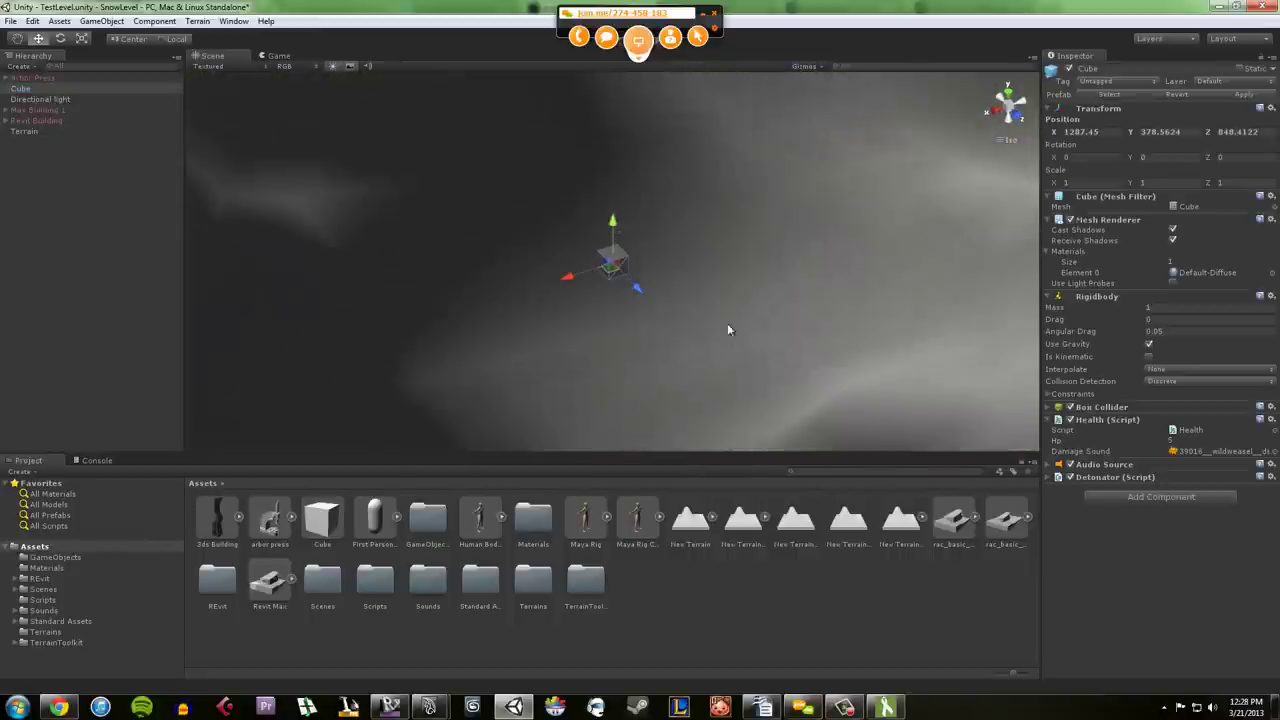
drag(387, 527, 727, 277)
click(815, 240)
middle_drag(824, 240, 586, 290)
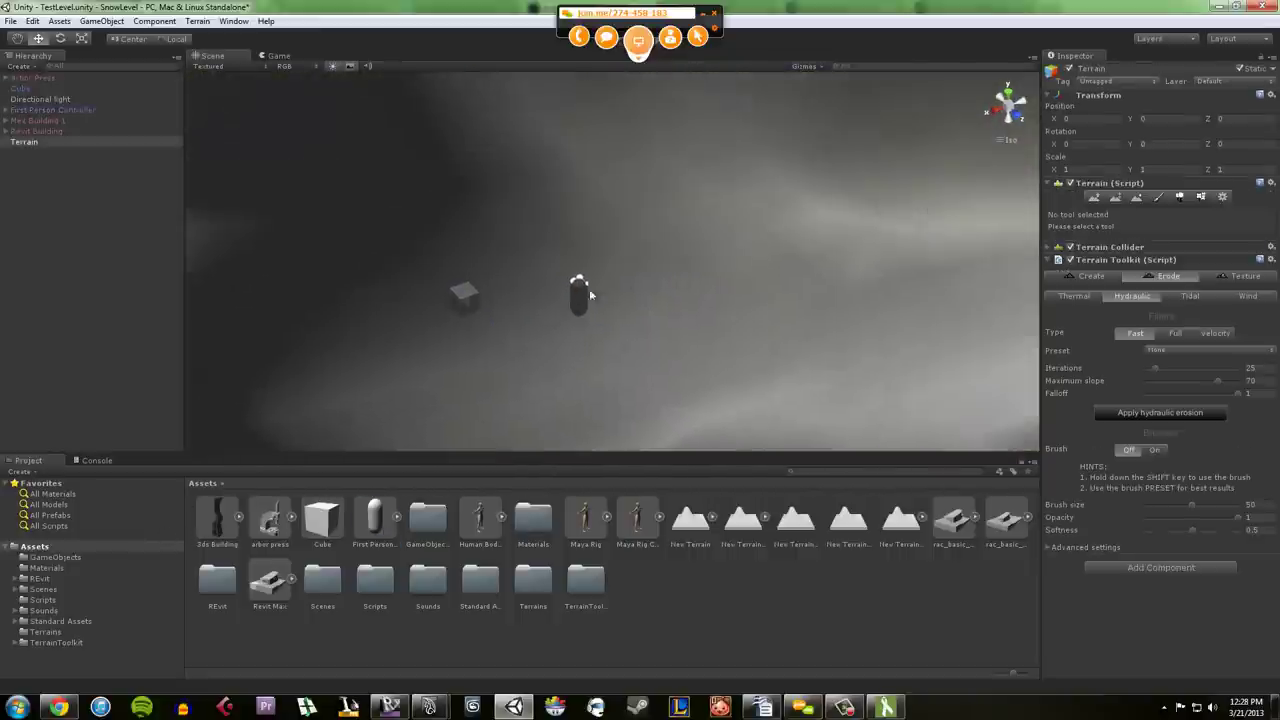
click(588, 286)
drag(578, 262, 578, 236)
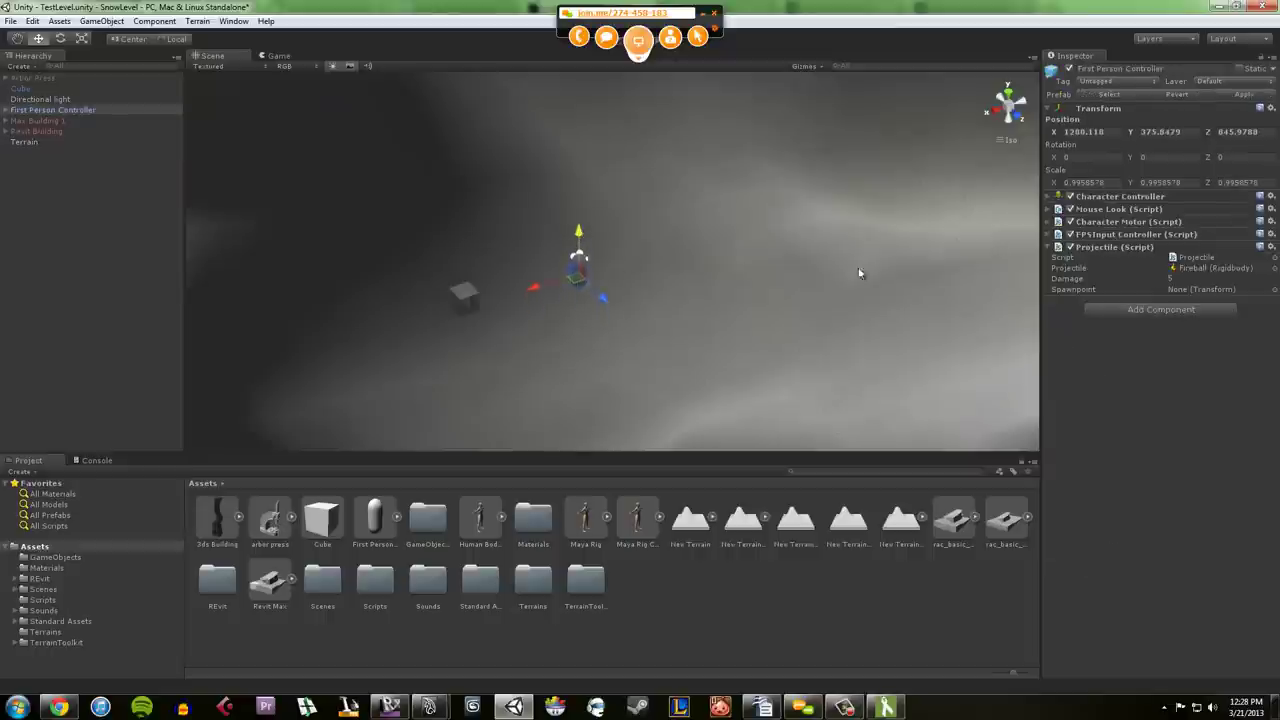
Step: Examine the First Person Controller's components, from Character Controller and Mouse Look to the Projectile script, then collapse their settings
click(1120, 197)
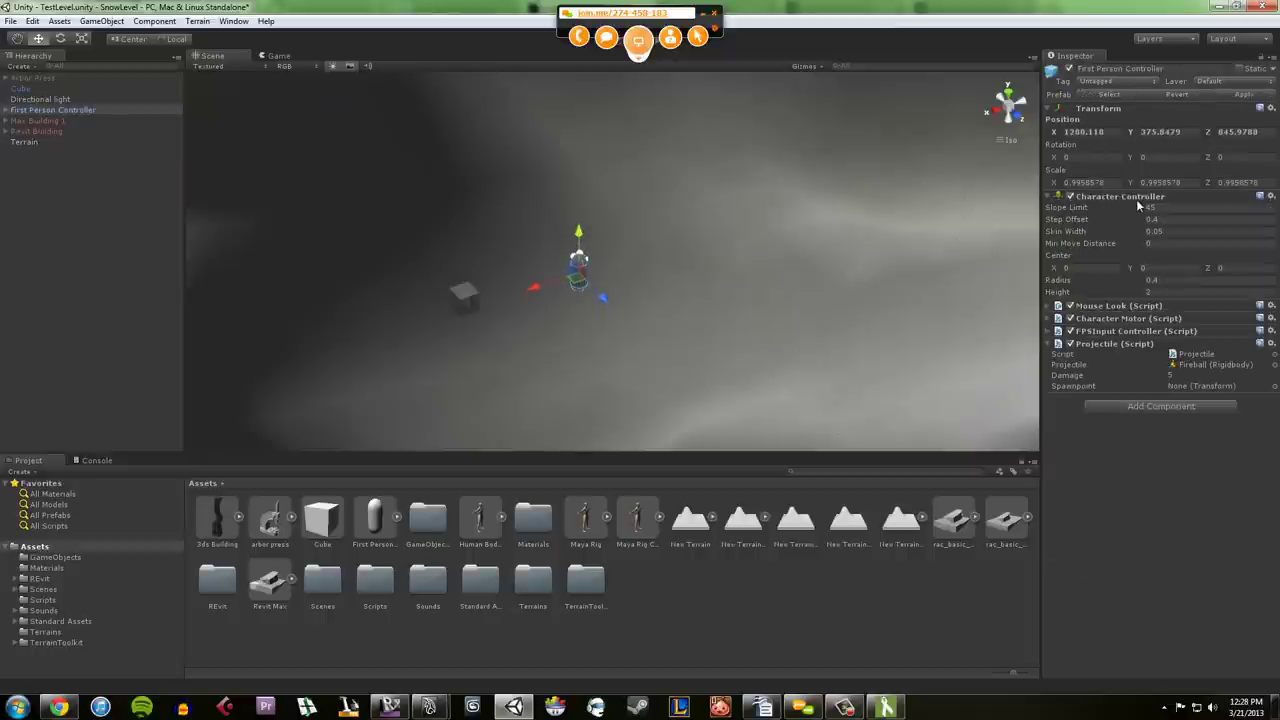
click(1136, 199)
click(1127, 208)
click(1125, 212)
click(1127, 222)
click(1127, 222)
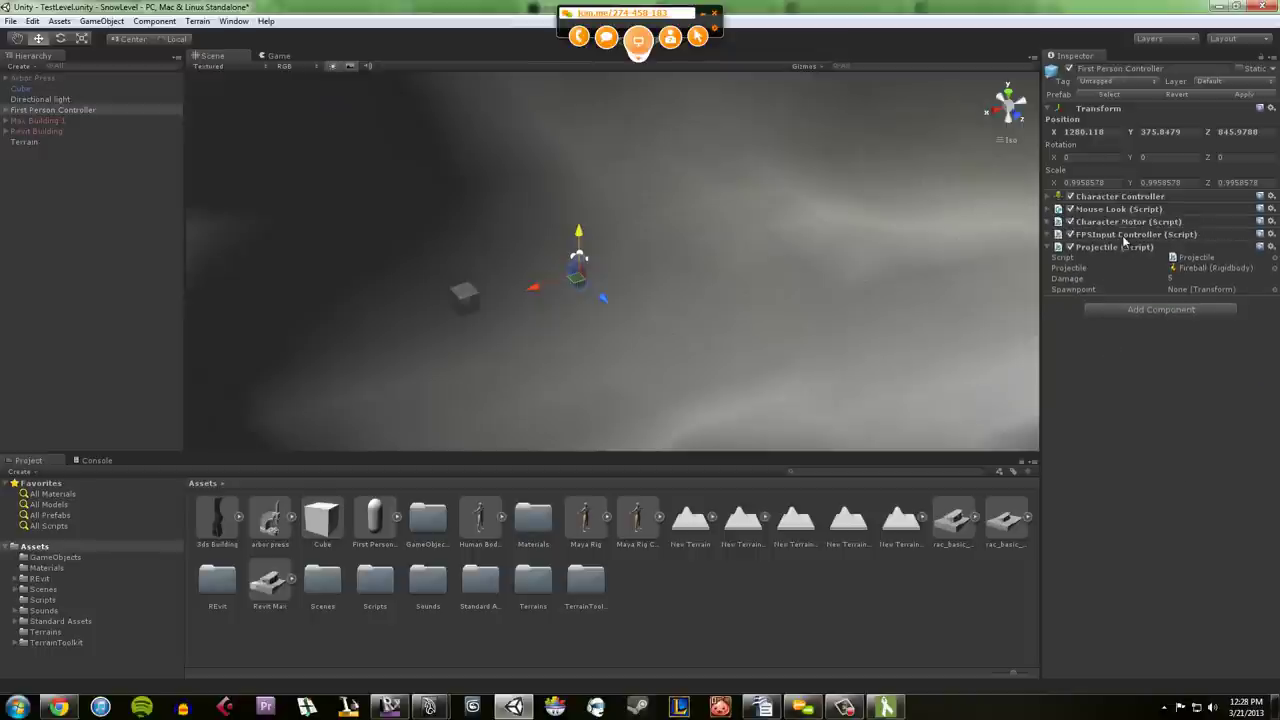
click(1112, 247)
click(1110, 246)
click(1110, 246)
Step: Run the scene in play mode and walk across the terrain in first-person view
click(600, 209)
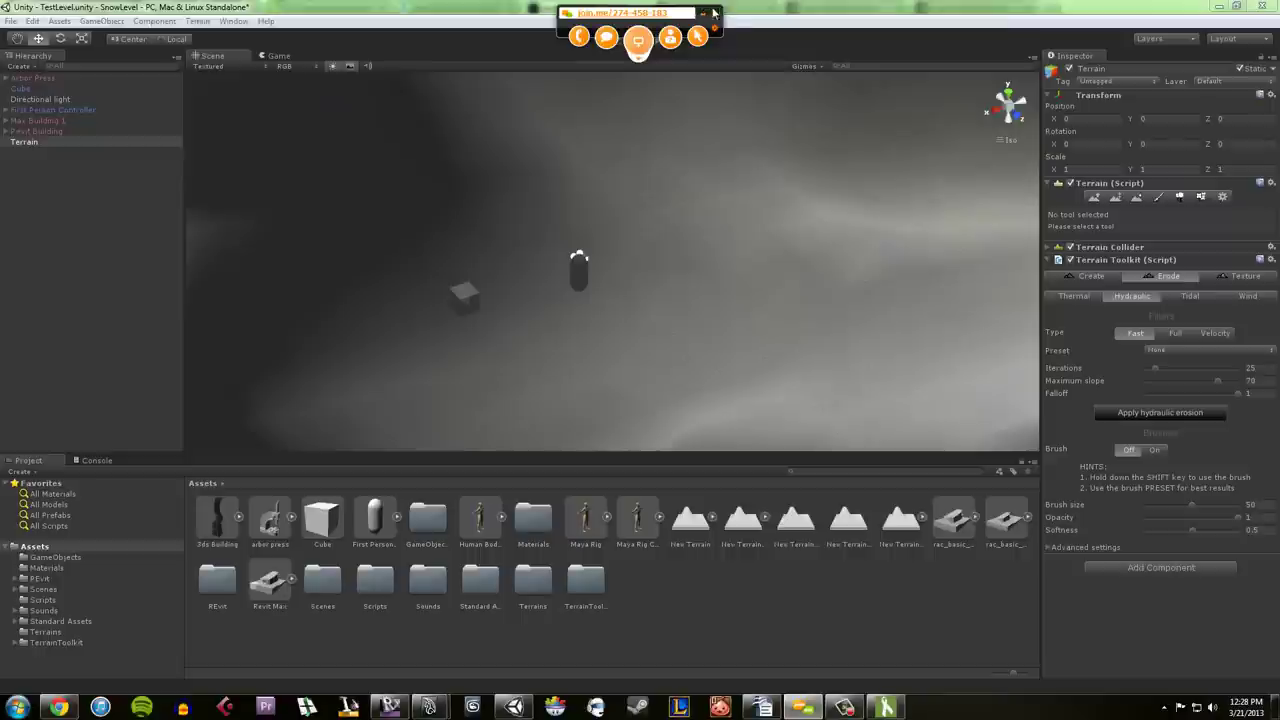
drag(764, 11, 838, 1)
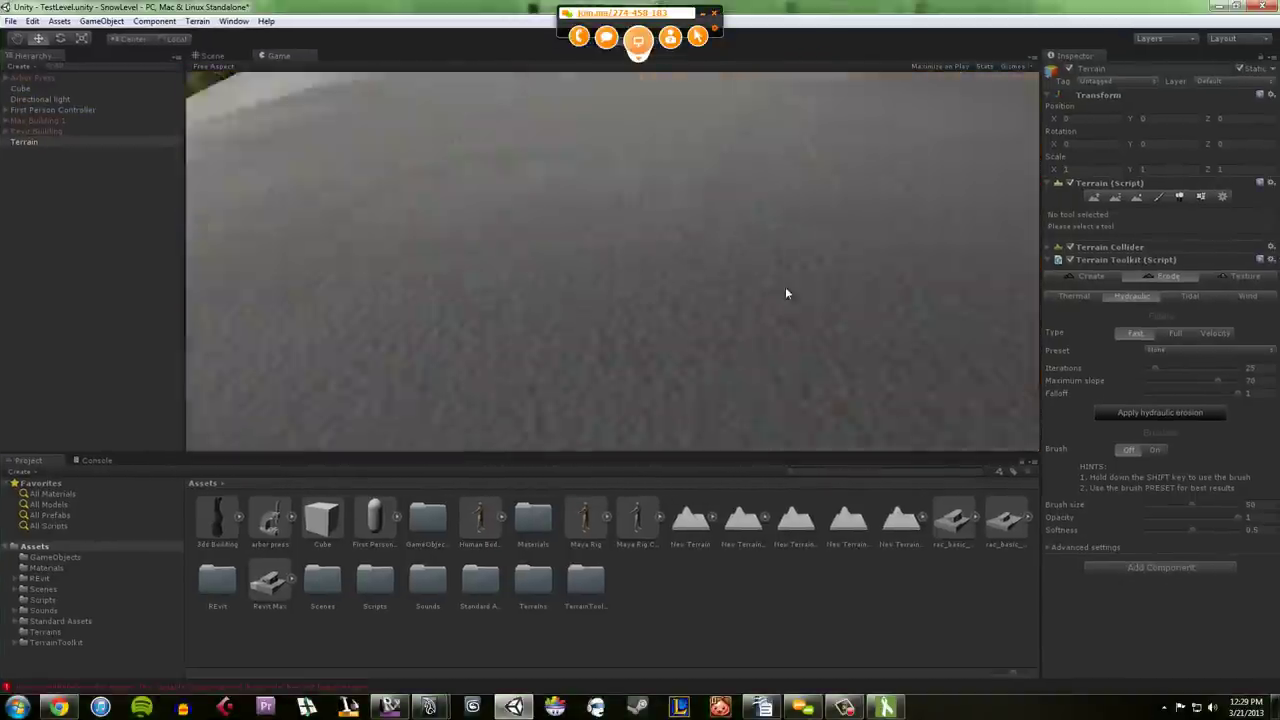
key(w)
key(a)
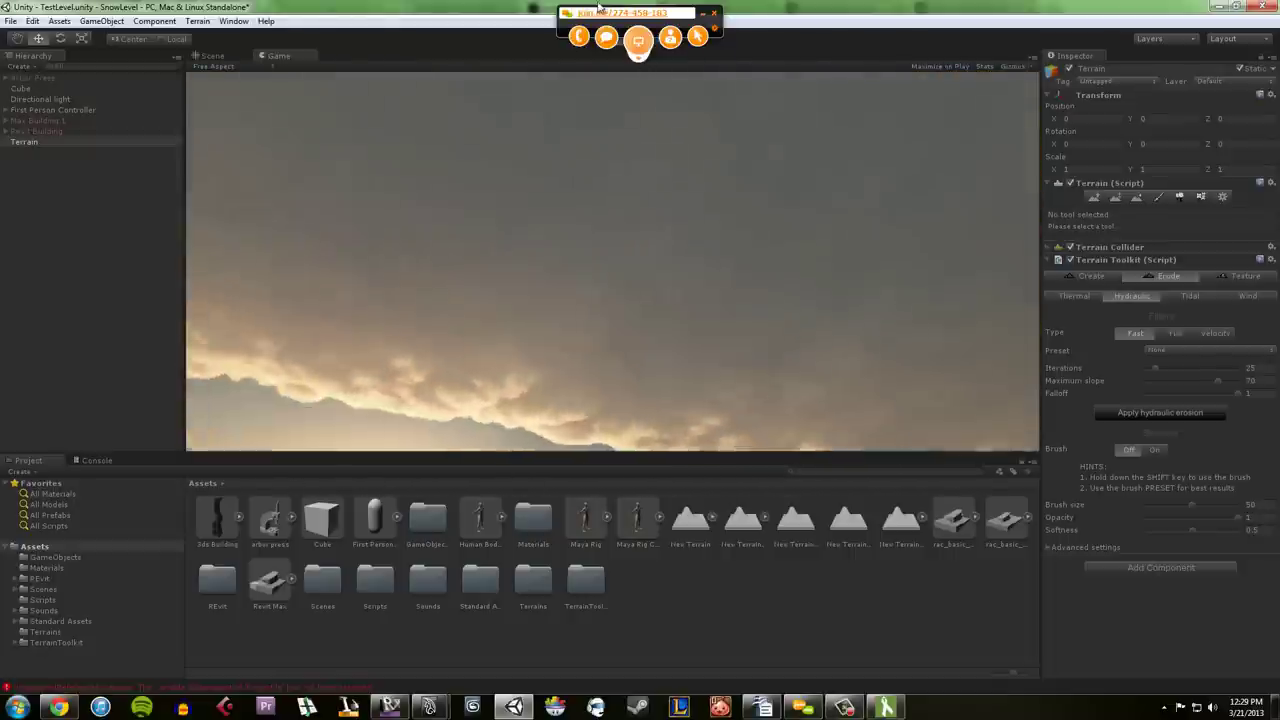
Step: Move the editor window clear of the screen-sharing toolbar and stop play mode
drag(534, 9, 514, 27)
click(614, 82)
click(613, 79)
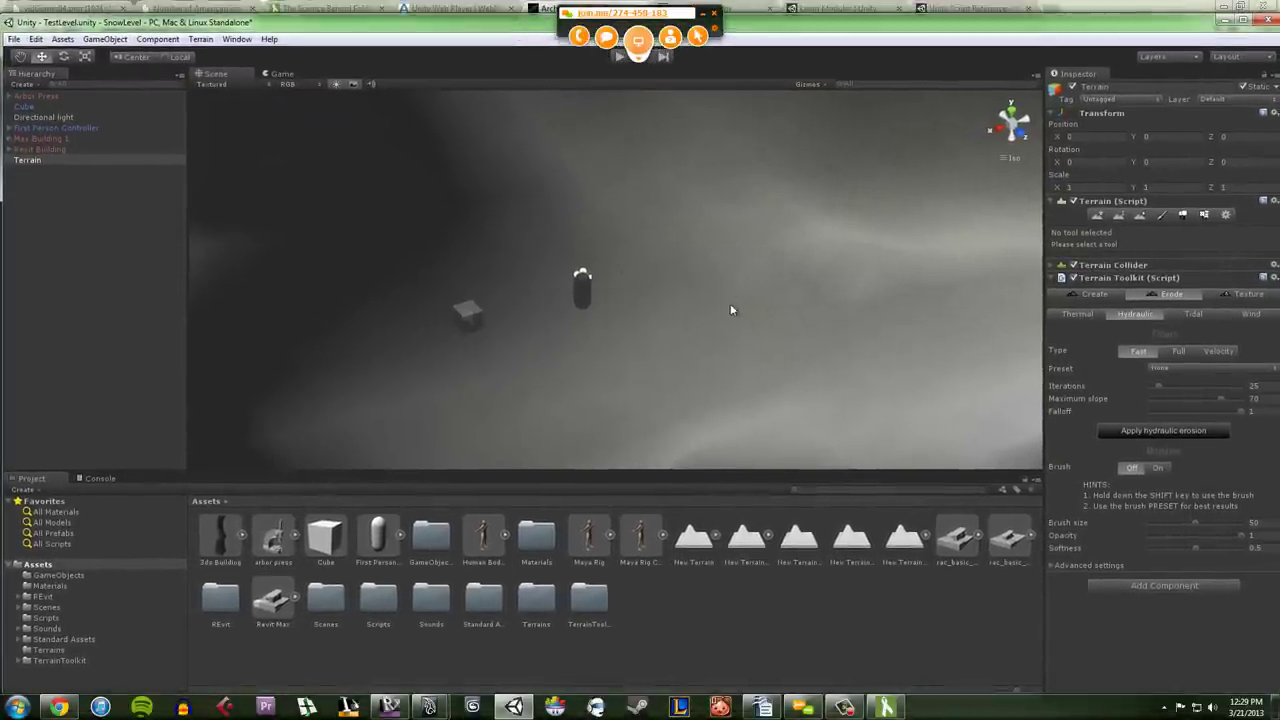
Step: Select the First Person Controller in the scene, frame it more closely and expand its Projectile script settings
scroll(727, 305, down, 4)
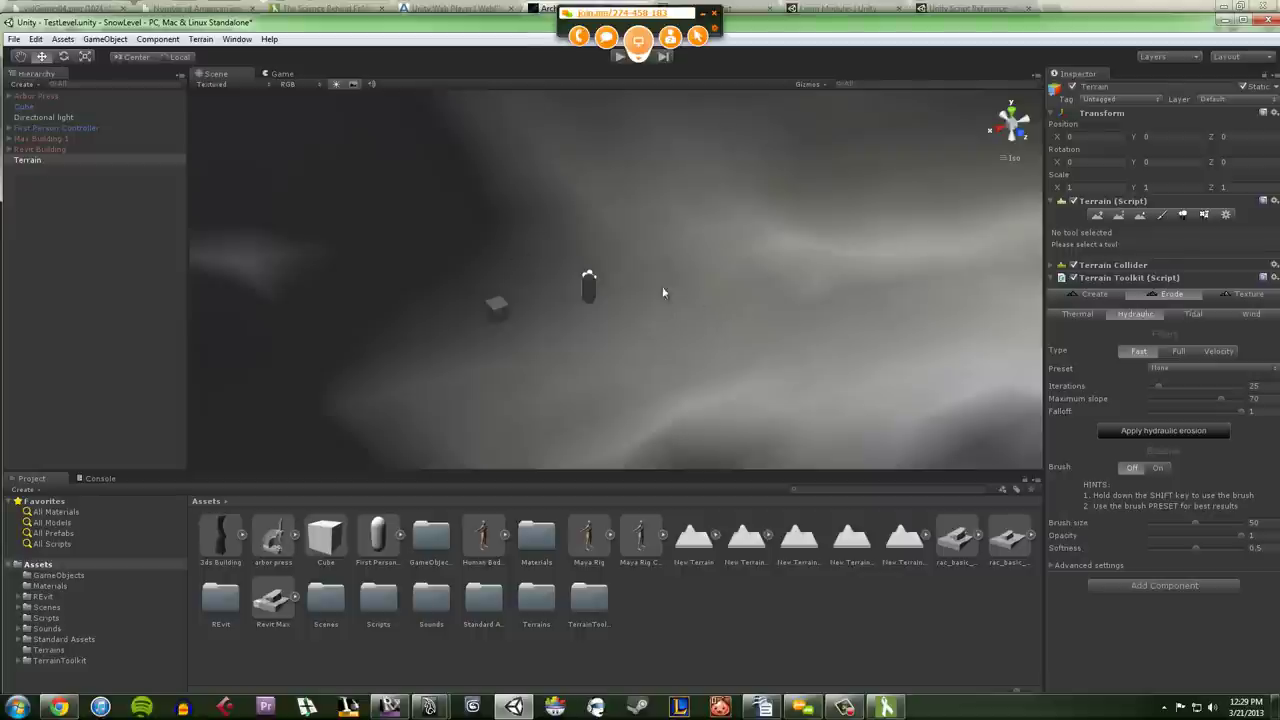
click(593, 288)
scroll(606, 314, up, 5)
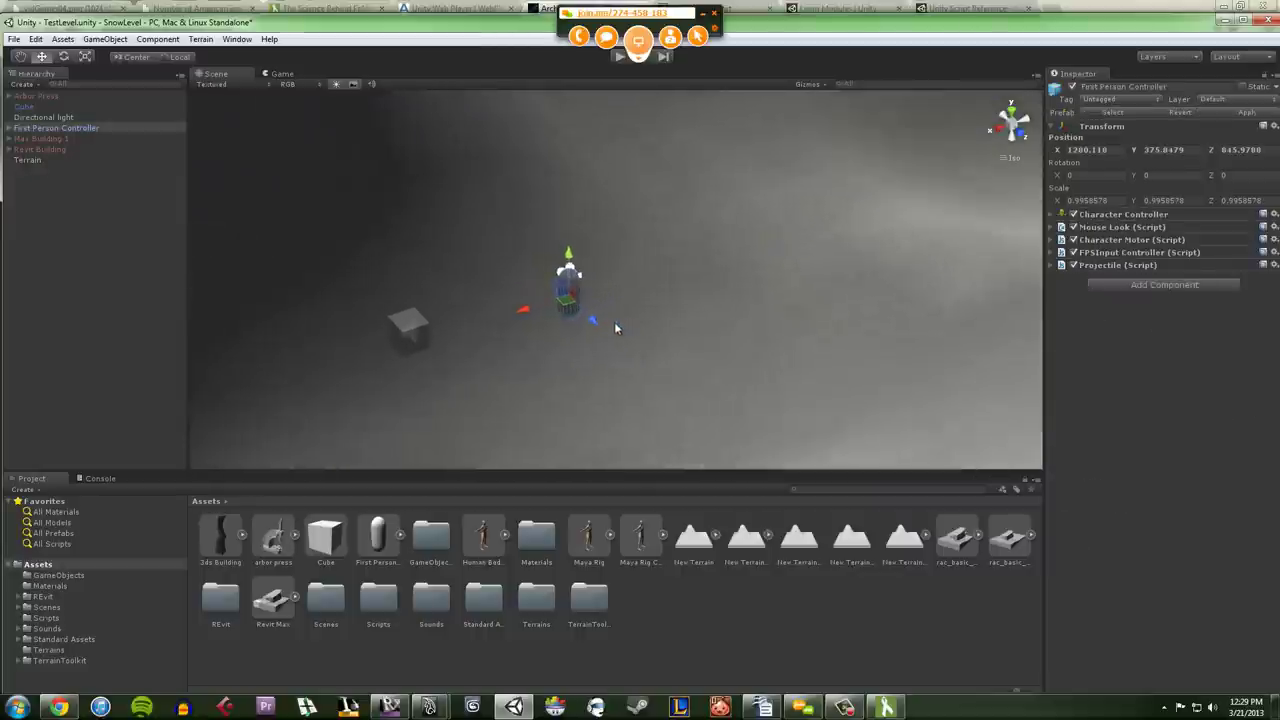
middle_drag(622, 322, 679, 325)
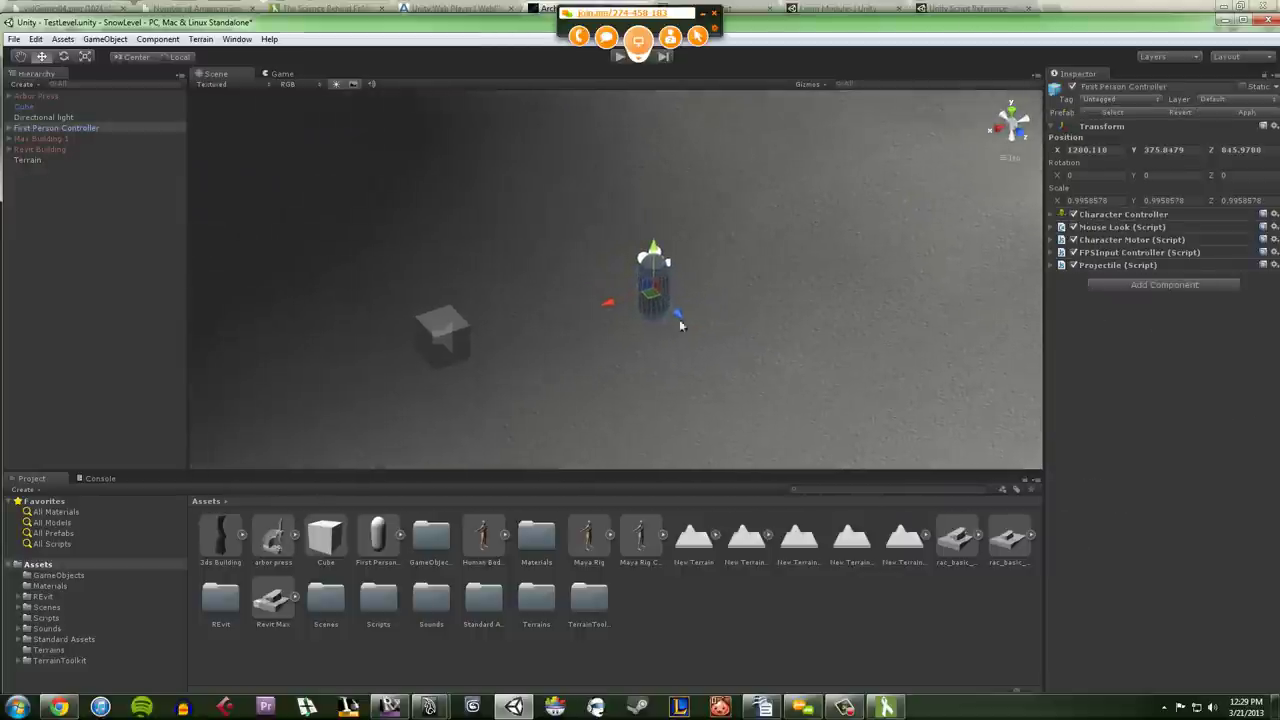
click(1118, 265)
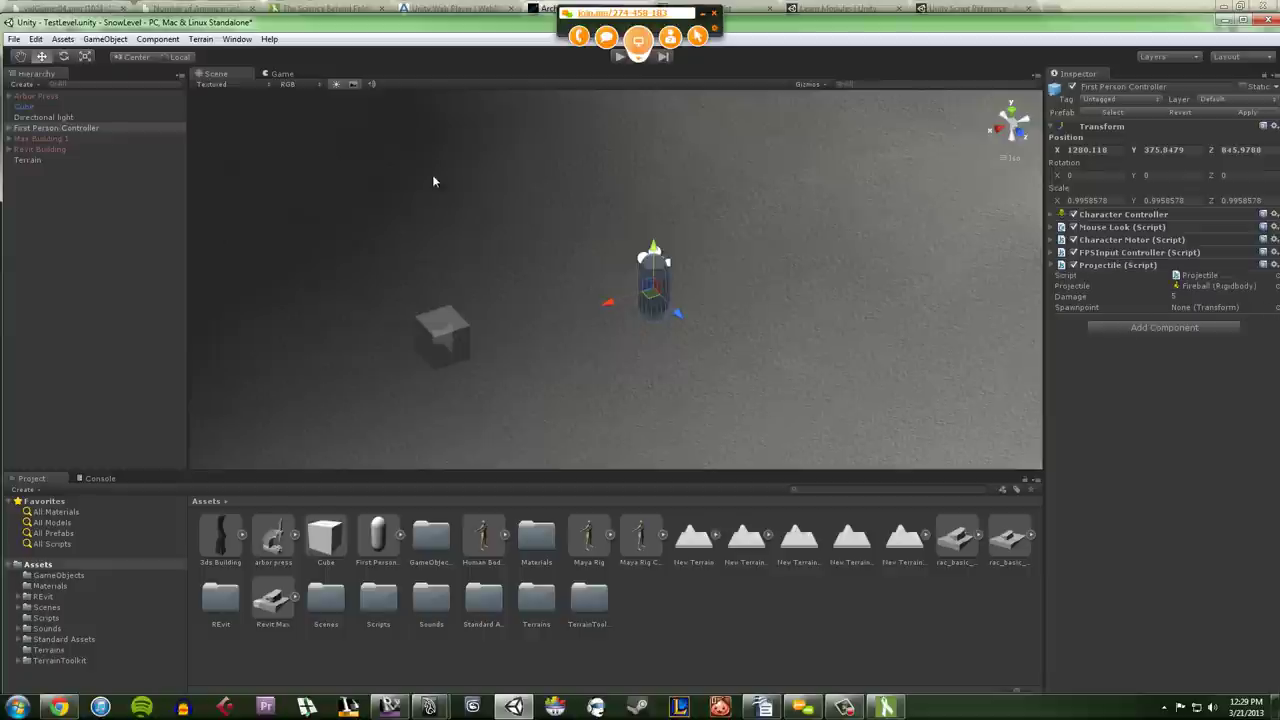
Step: Reveal the Spawnpoint object under the First Person Controller's Main Camera and assign it as the Projectile script's Spawnpoint
click(9, 128)
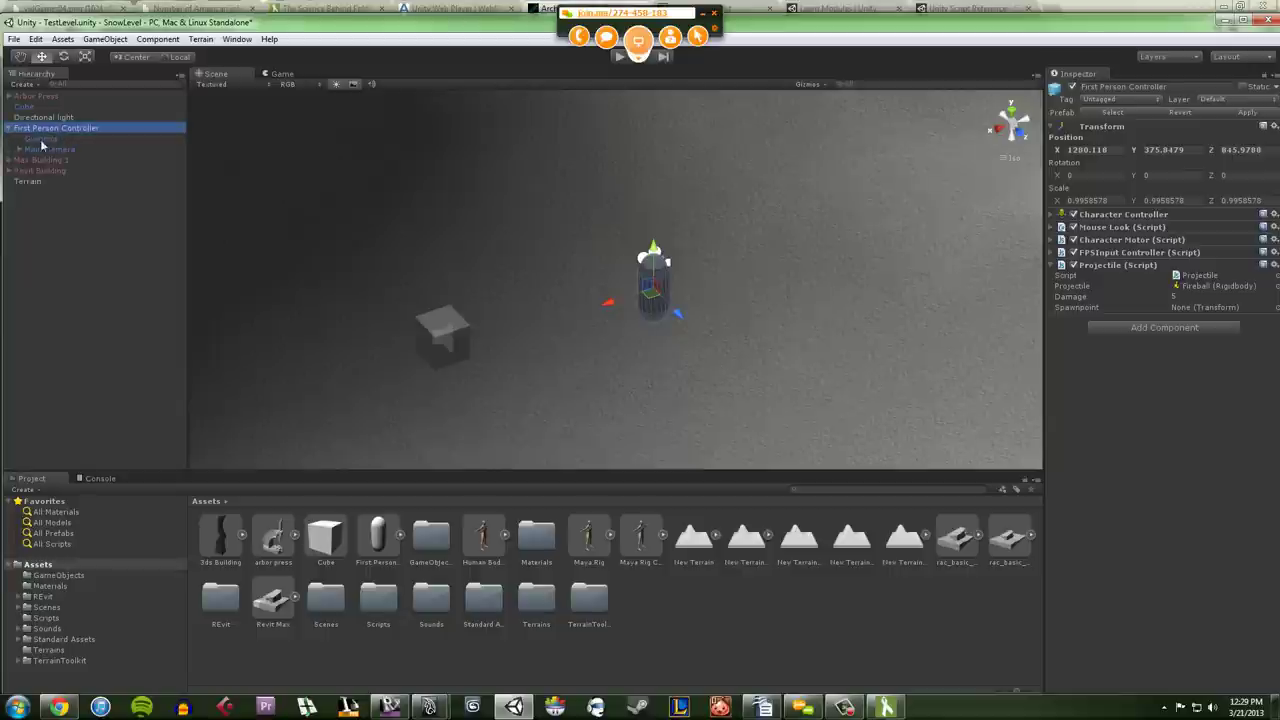
click(19, 149)
click(53, 160)
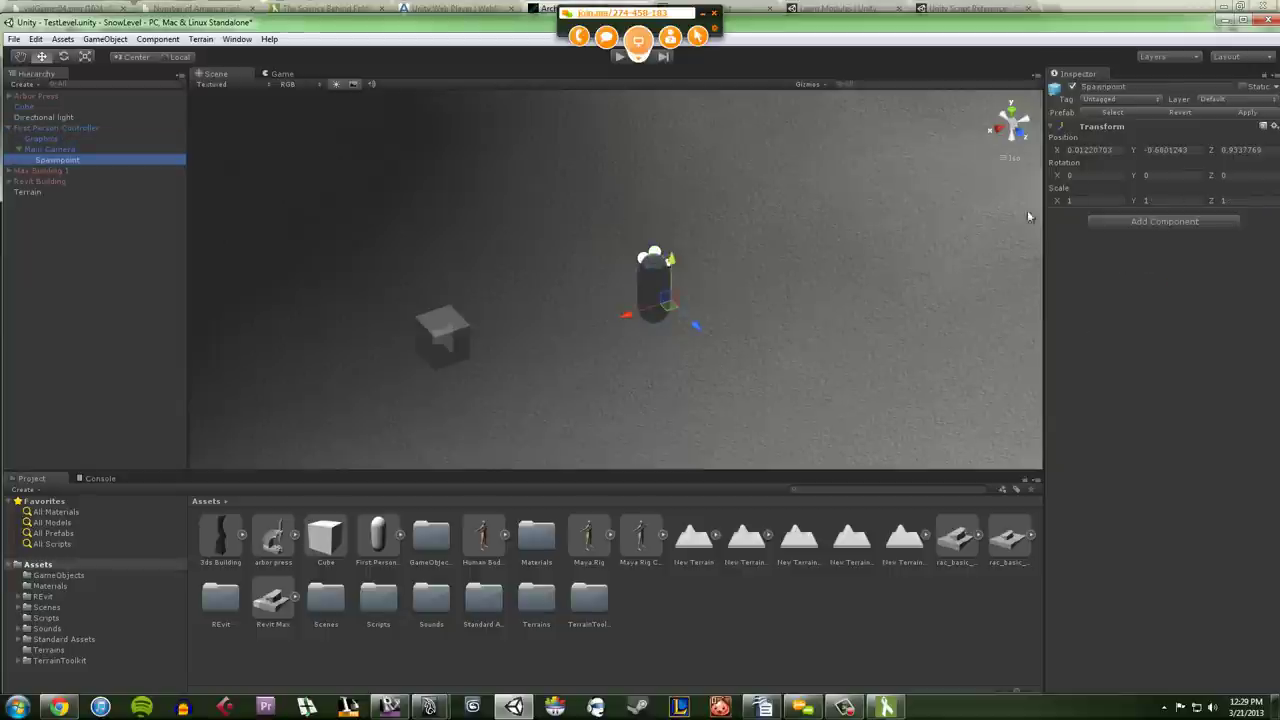
click(124, 206)
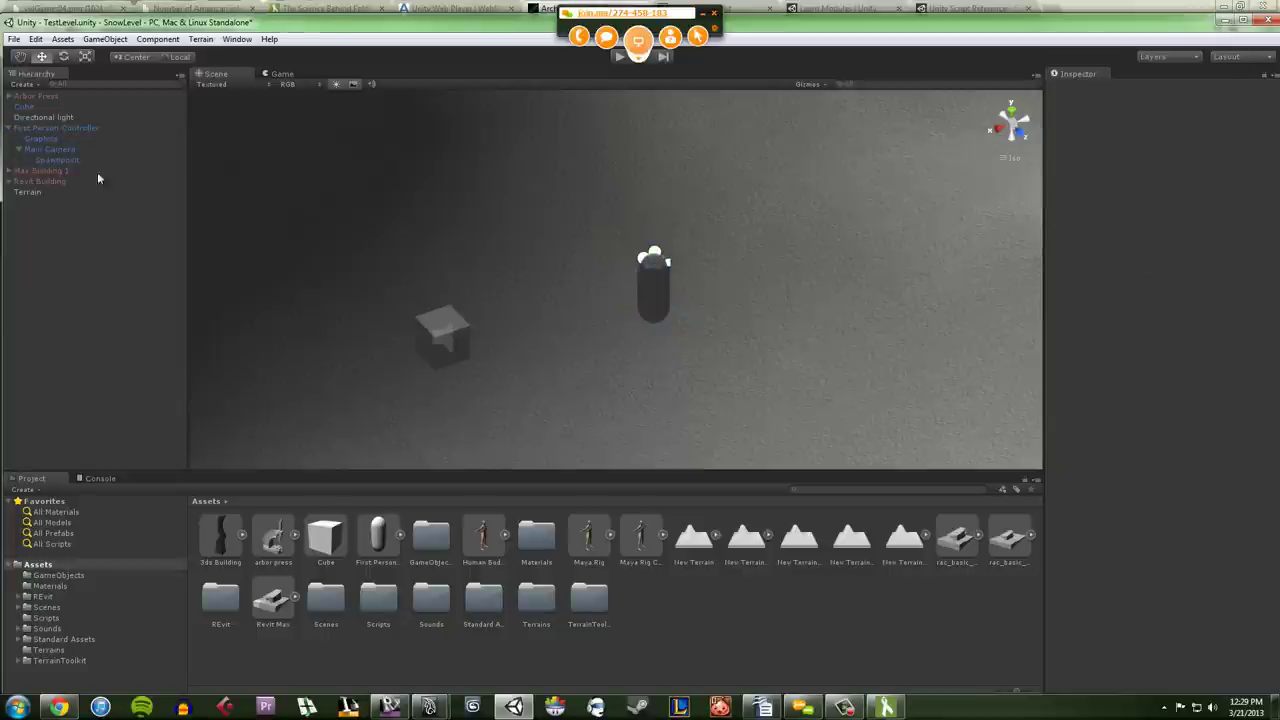
click(60, 128)
click(1198, 305)
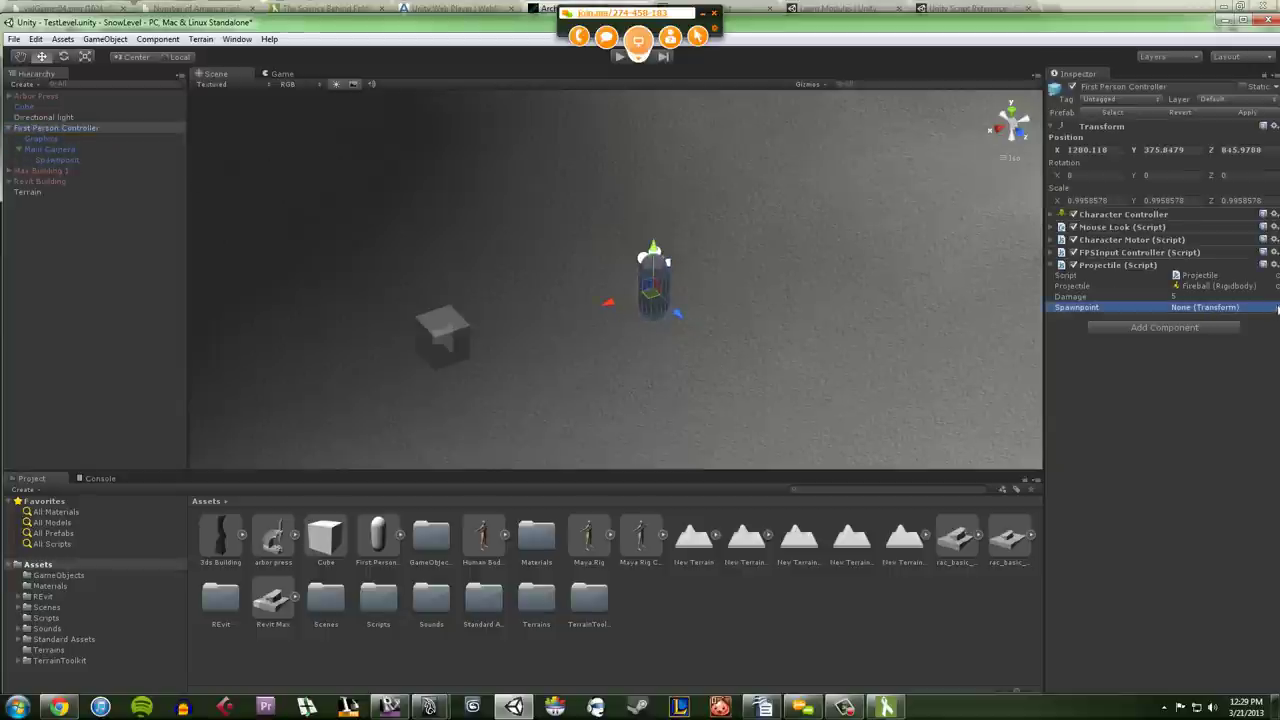
drag(48, 159, 1205, 307)
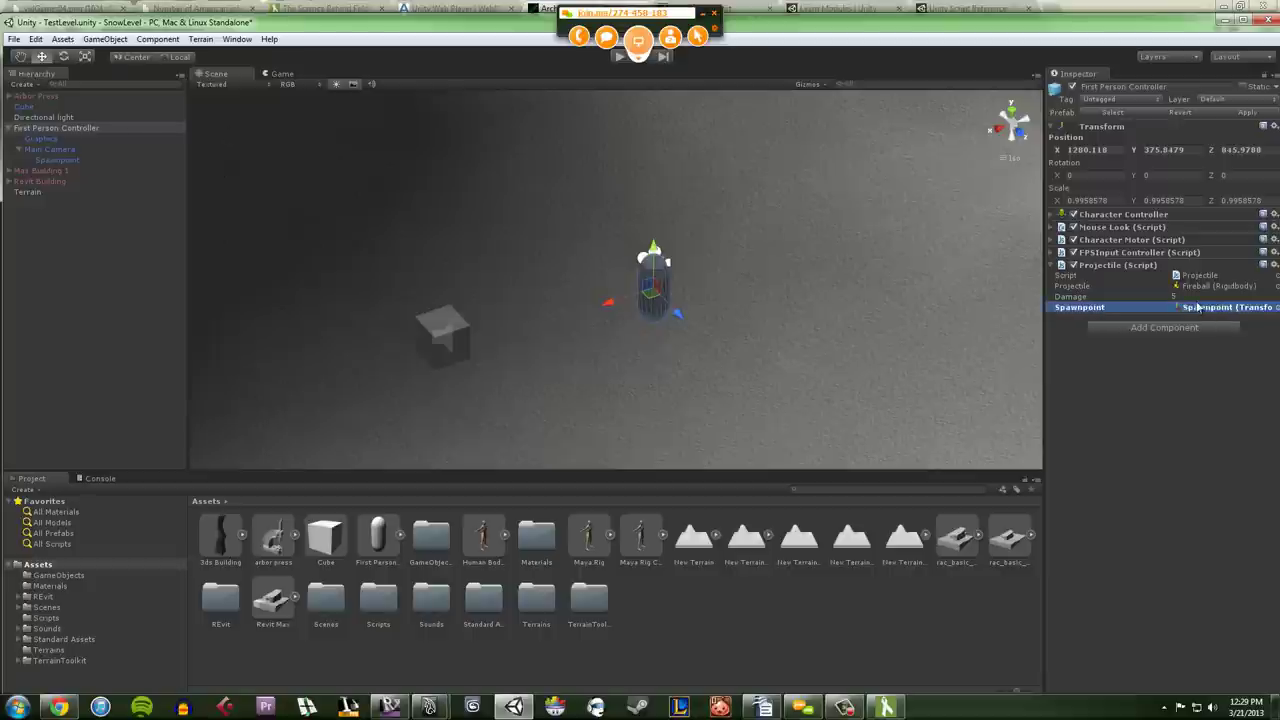
Step: Run the scene in play mode and fire several fireballs across the snowy terrain
click(620, 57)
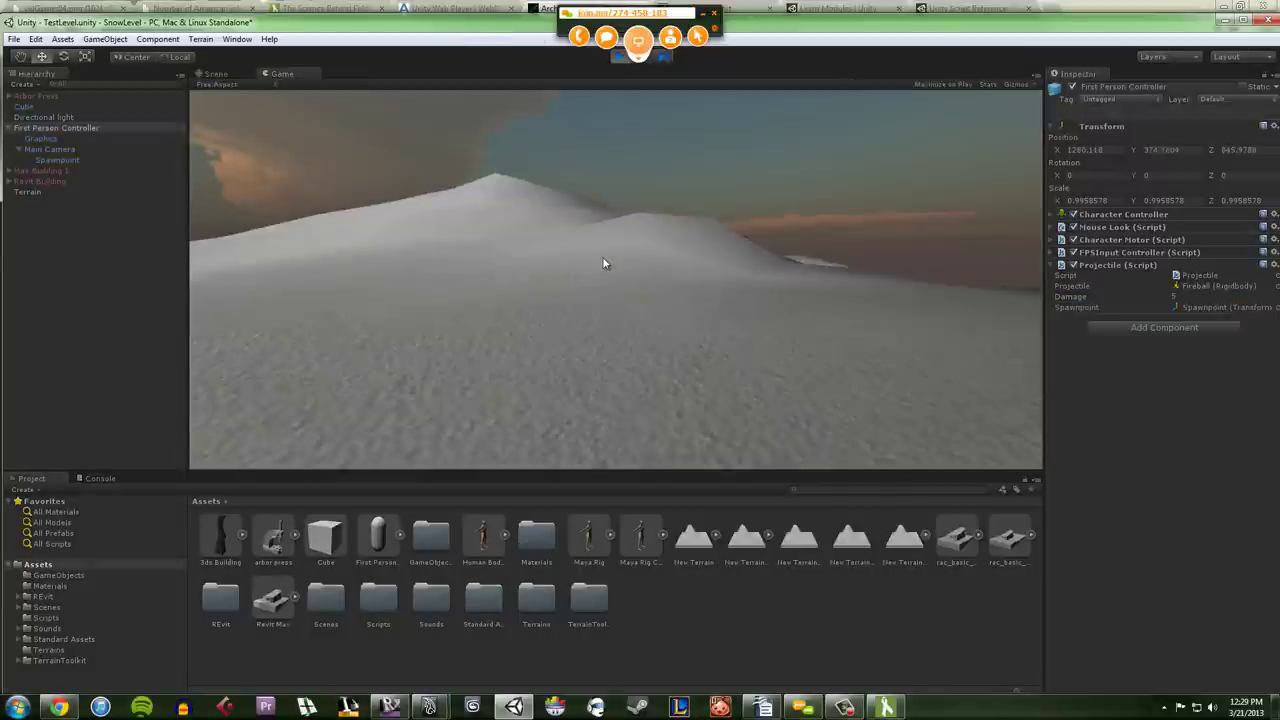
click(608, 256)
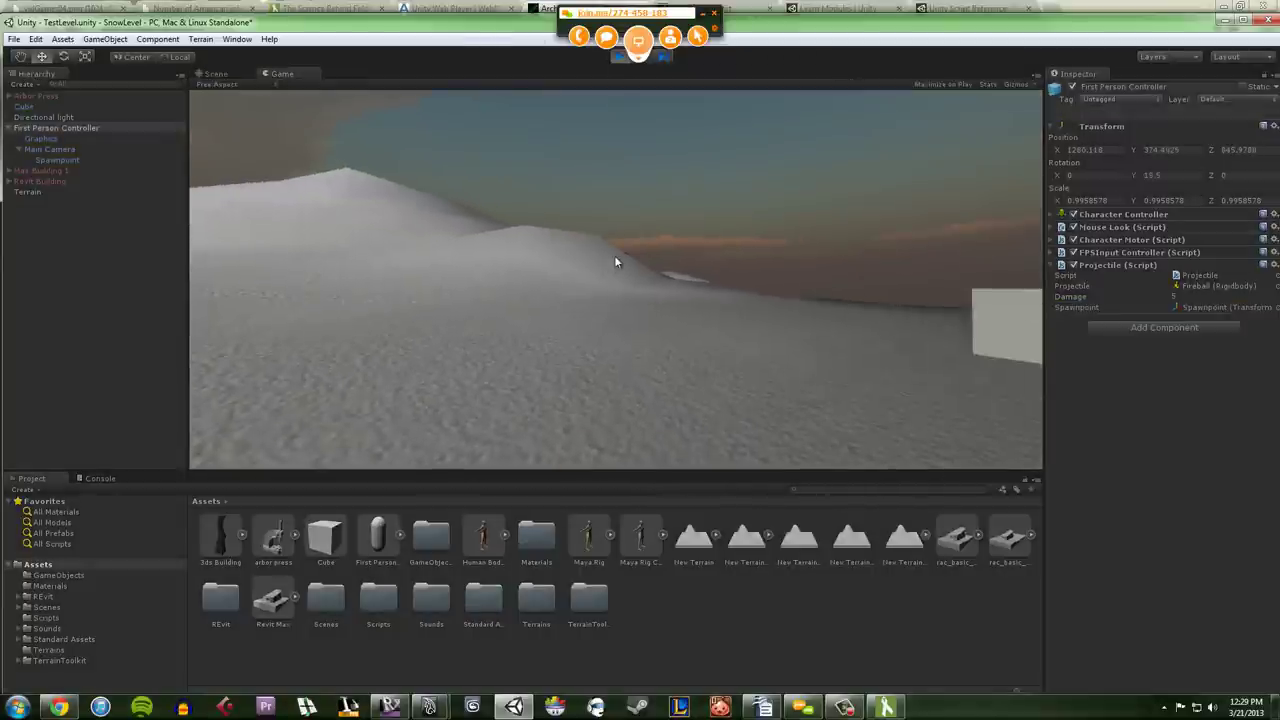
click(625, 249)
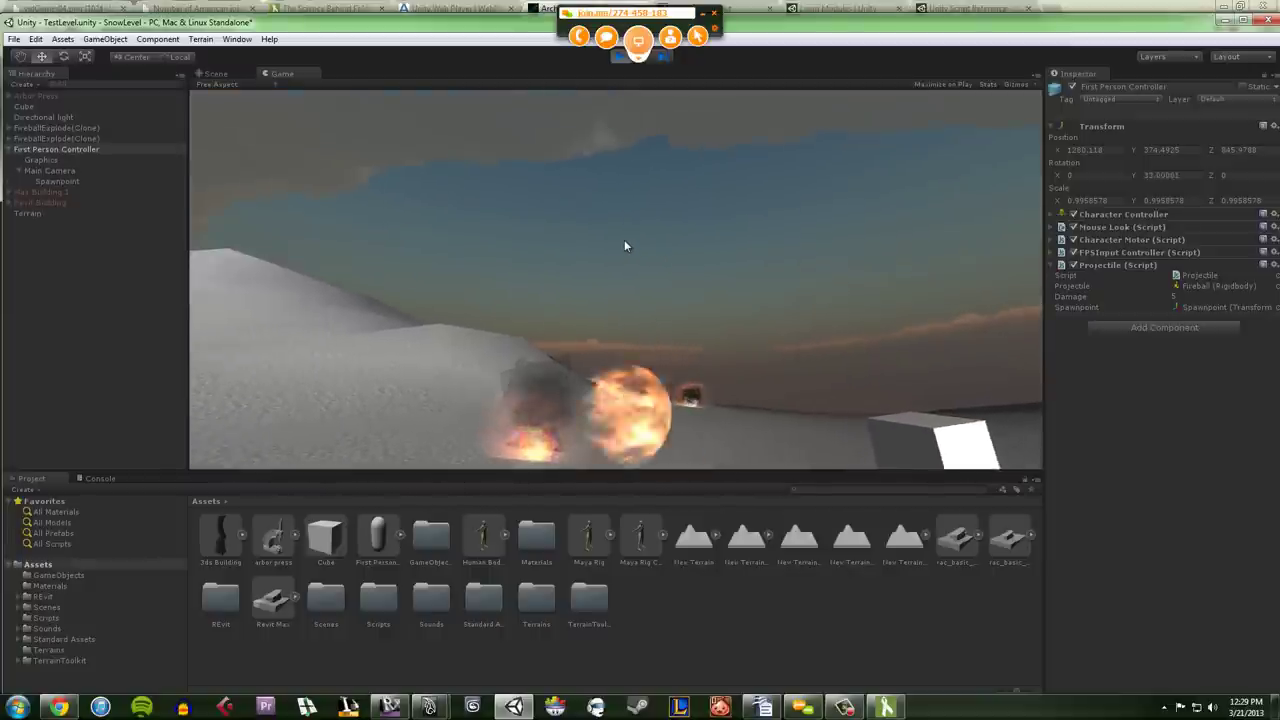
click(635, 260)
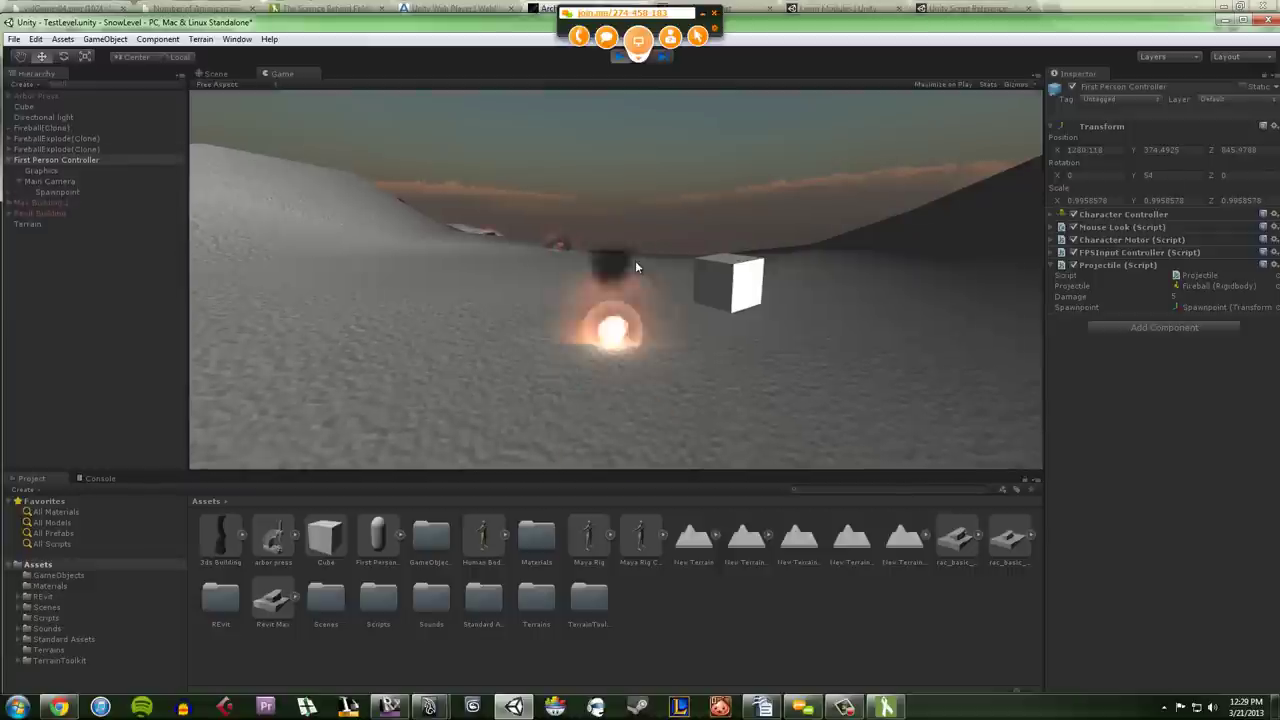
click(522, 250)
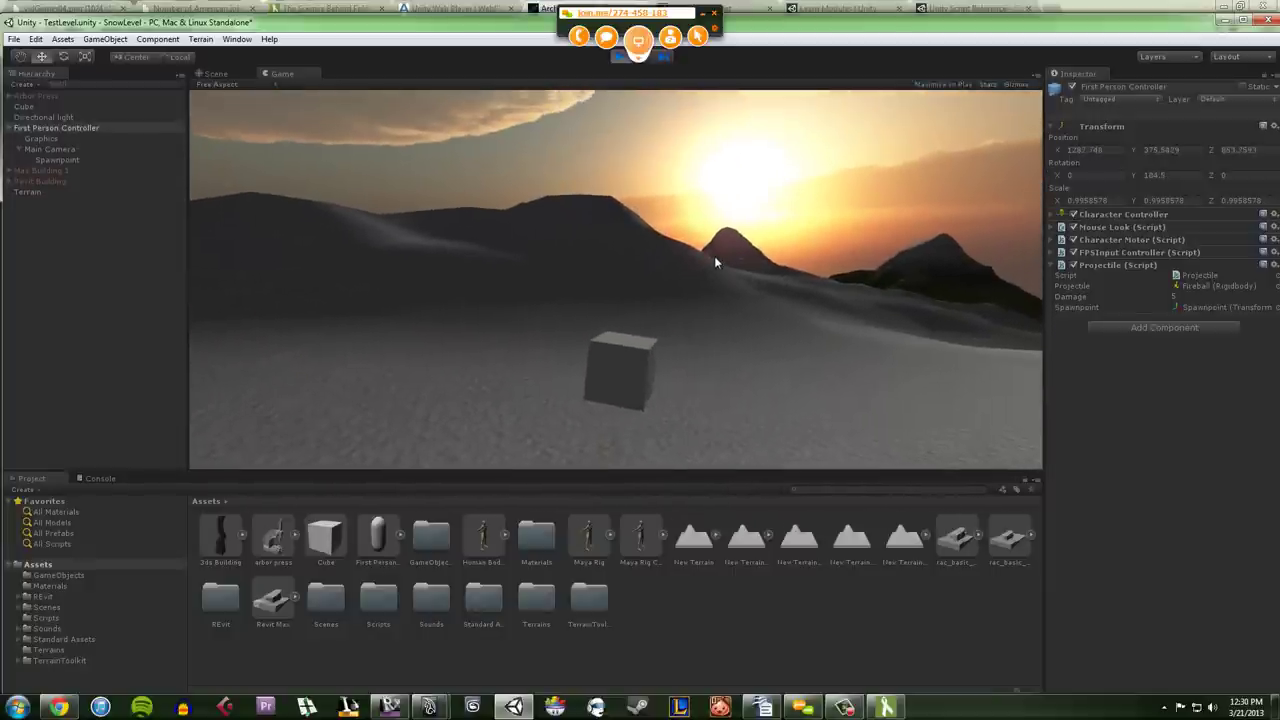
Step: Walk around the cube while shooting fireballs at it and the surrounding ground, then stop play mode
key(w)
click(716, 261)
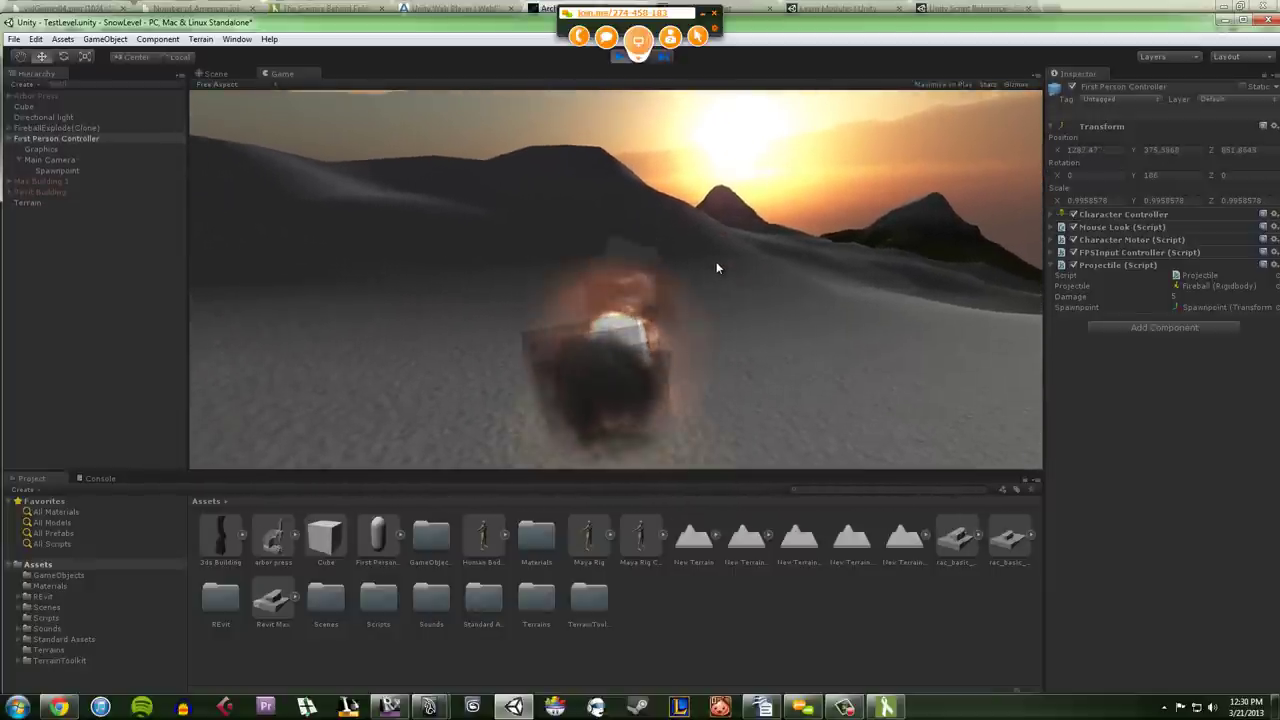
key(d)
click(686, 258)
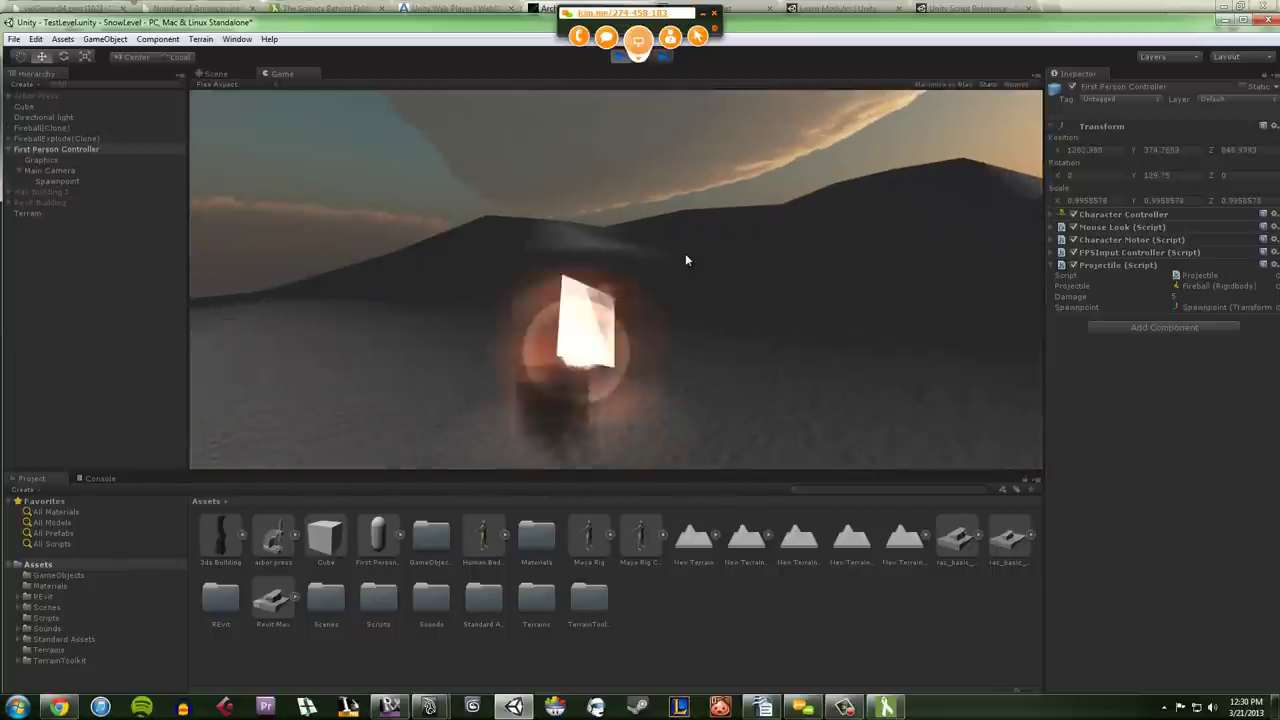
click(642, 247)
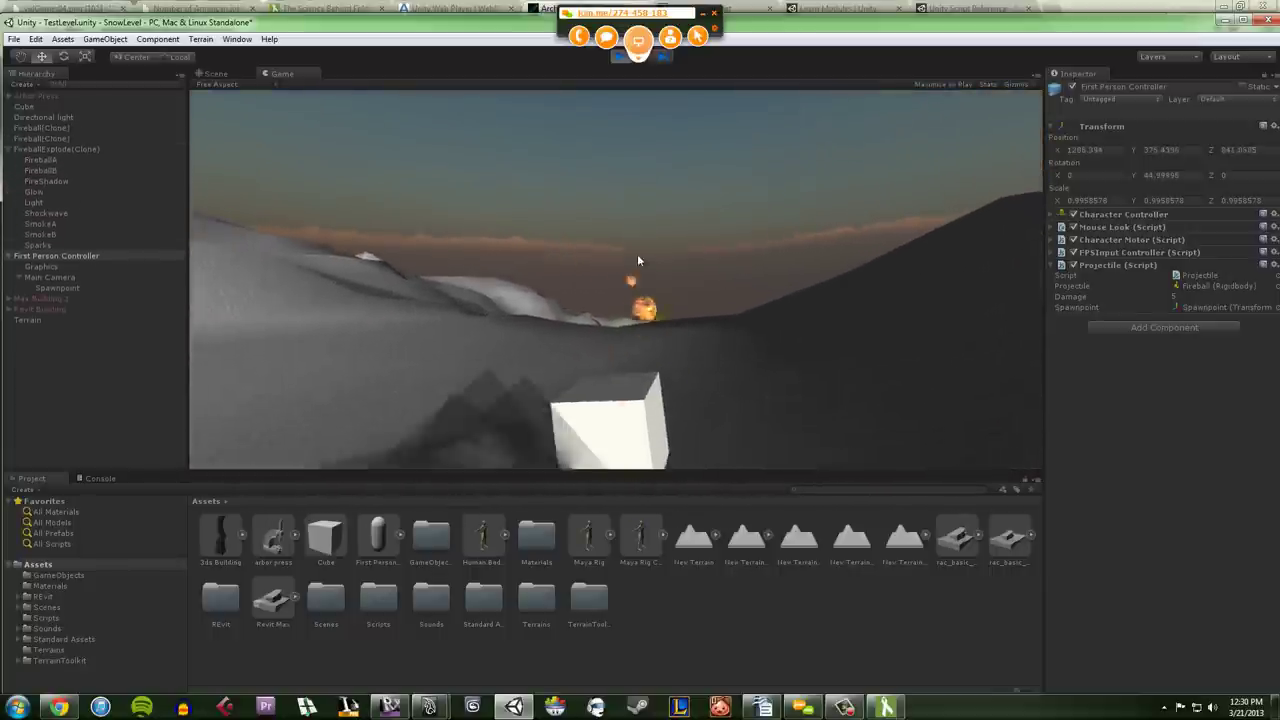
key(a)
click(707, 255)
click(708, 256)
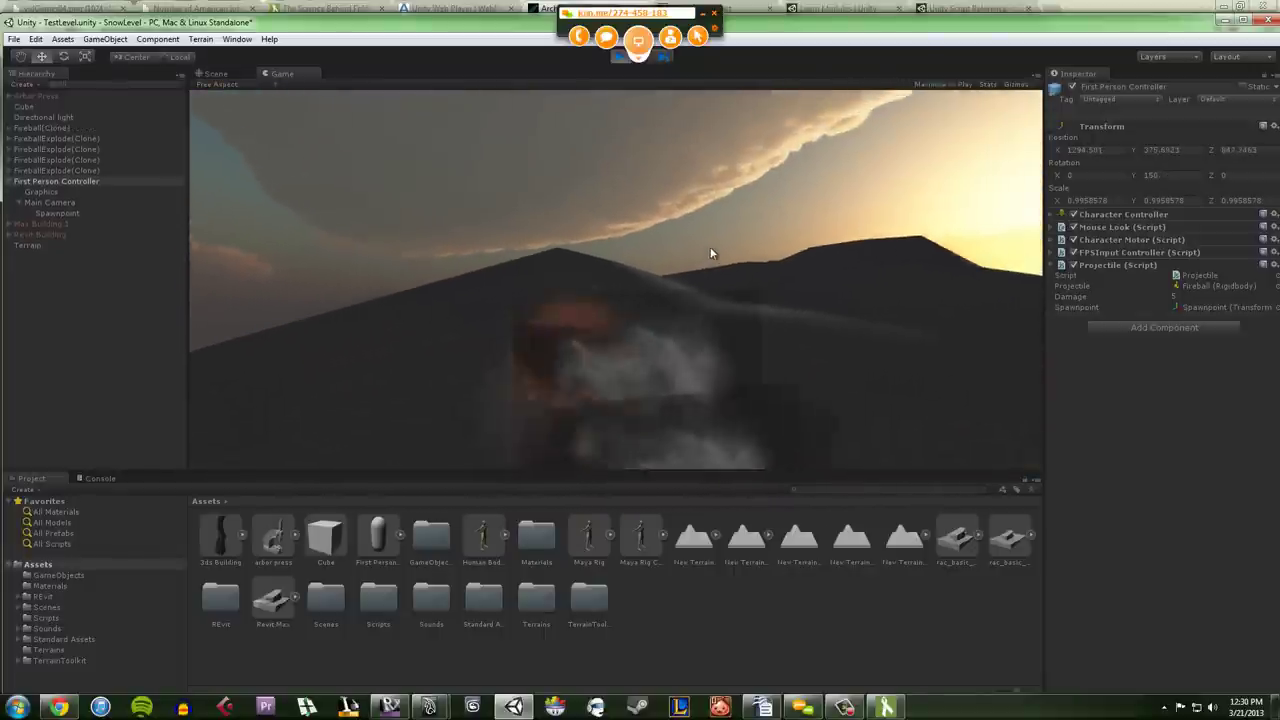
key(s)
click(787, 259)
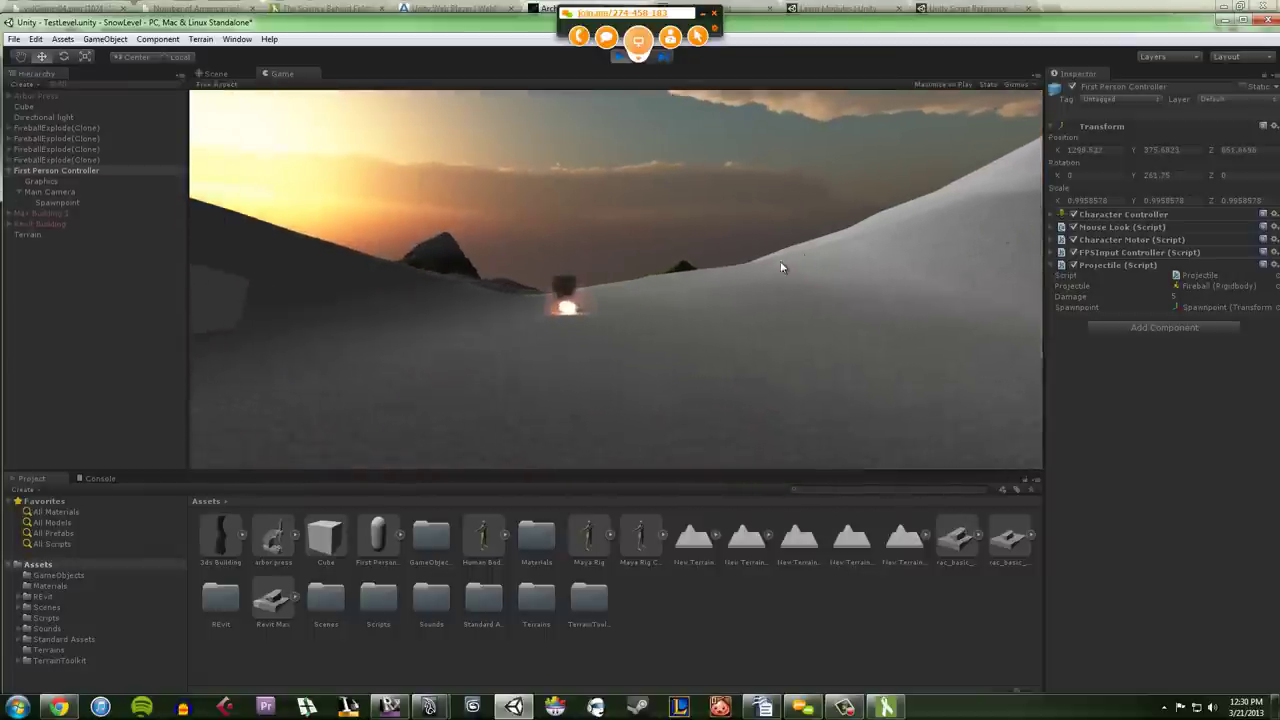
click(773, 256)
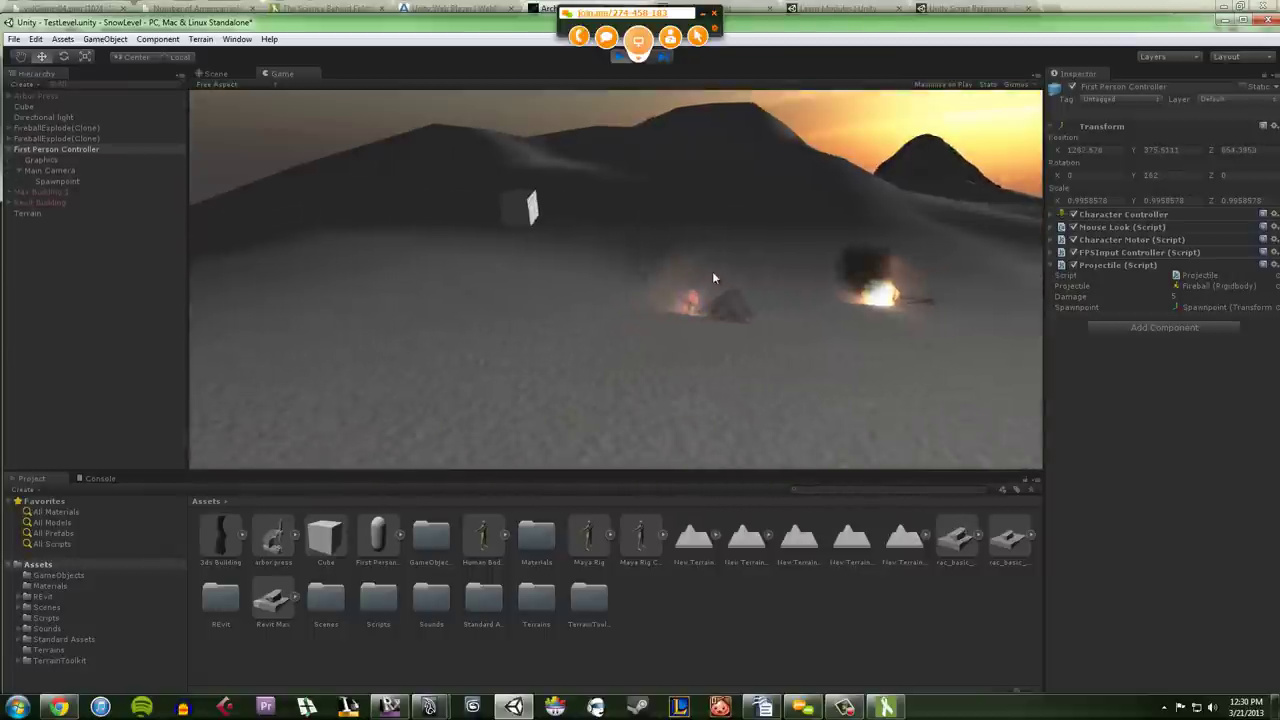
click(689, 258)
click(621, 60)
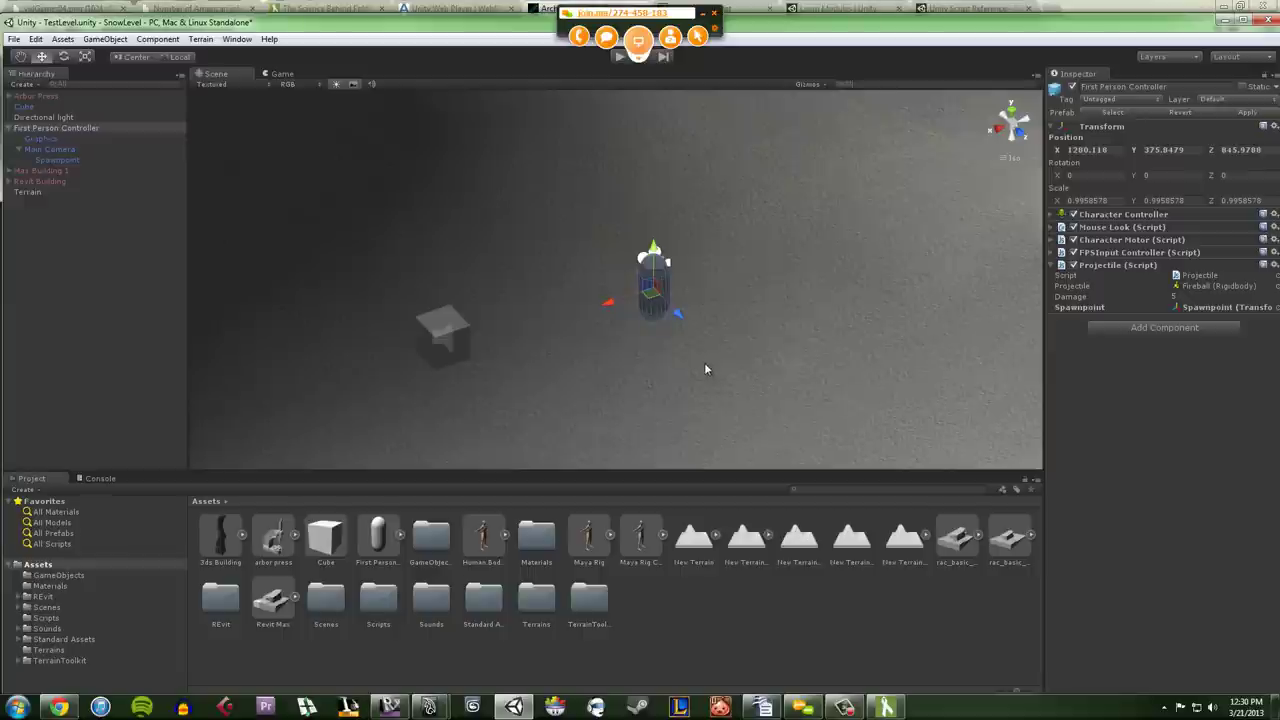
Step: Select the terrain surrounding the cube and the First Person Controller
click(704, 362)
scroll(718, 375, down, 4)
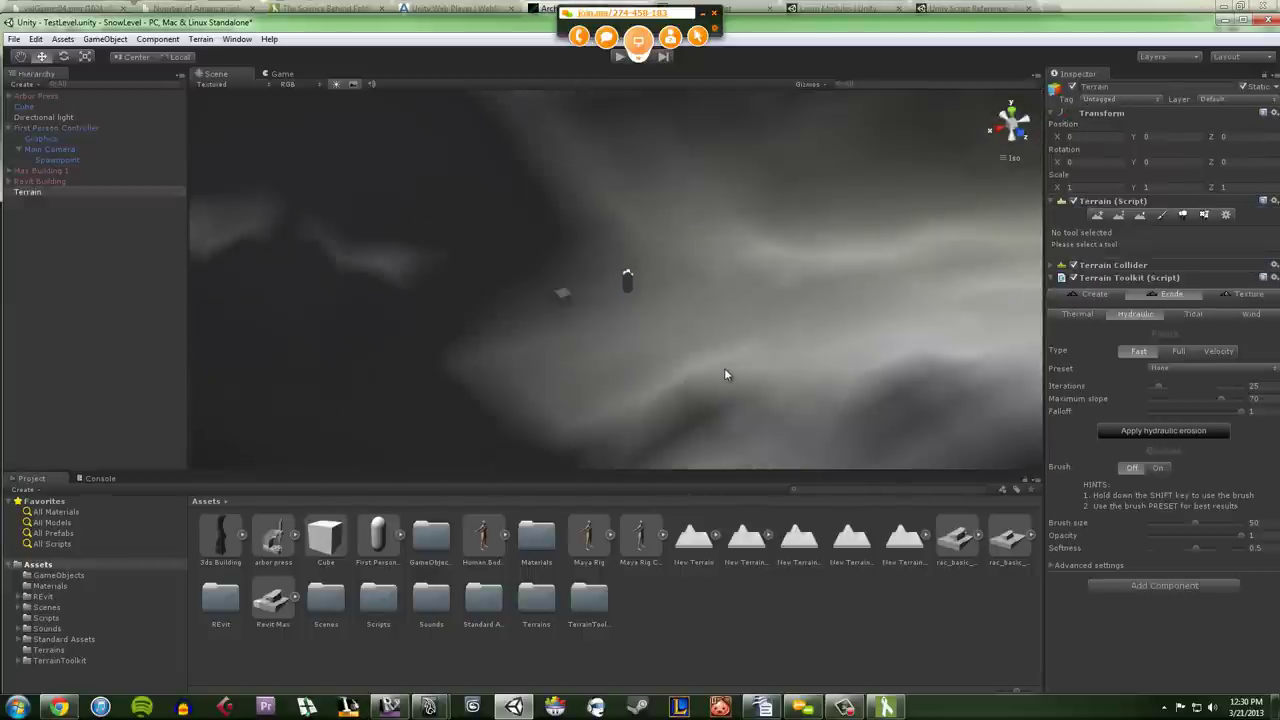
scroll(726, 372, up, 5)
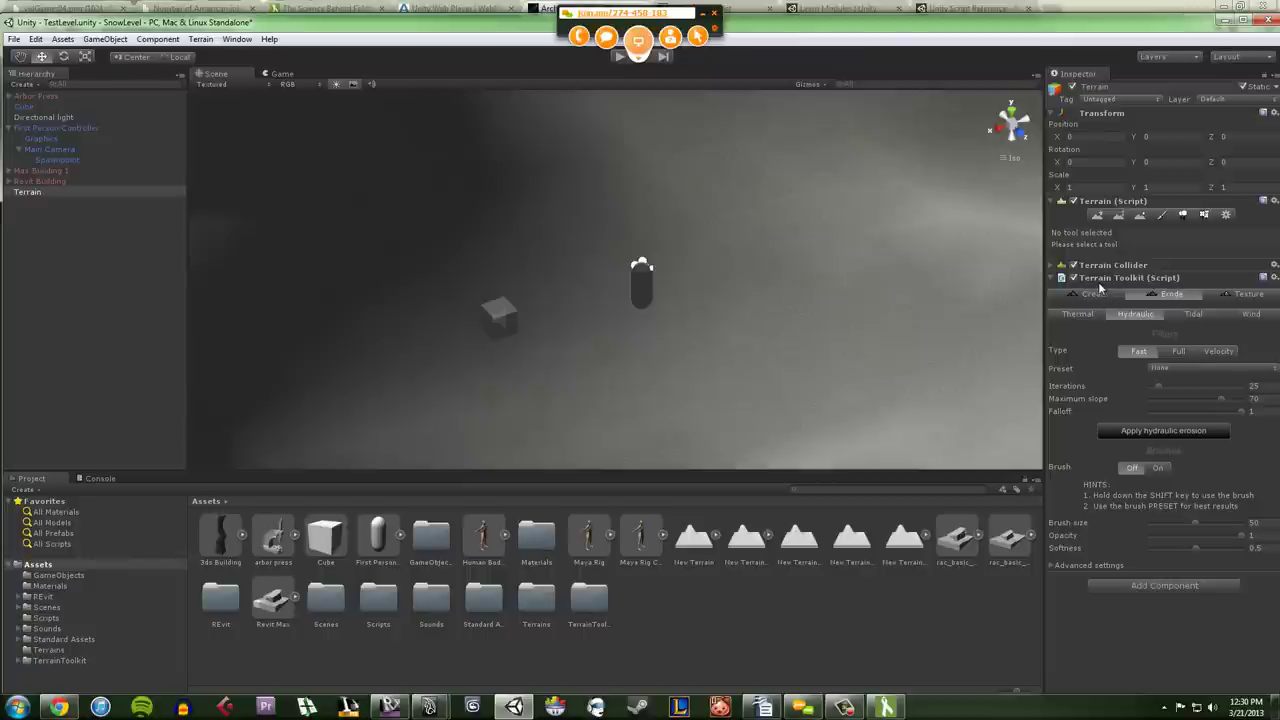
Step: Select the First Person Controller and open its Projectile script in MonoDevelop, highlighting the whole code once
click(644, 288)
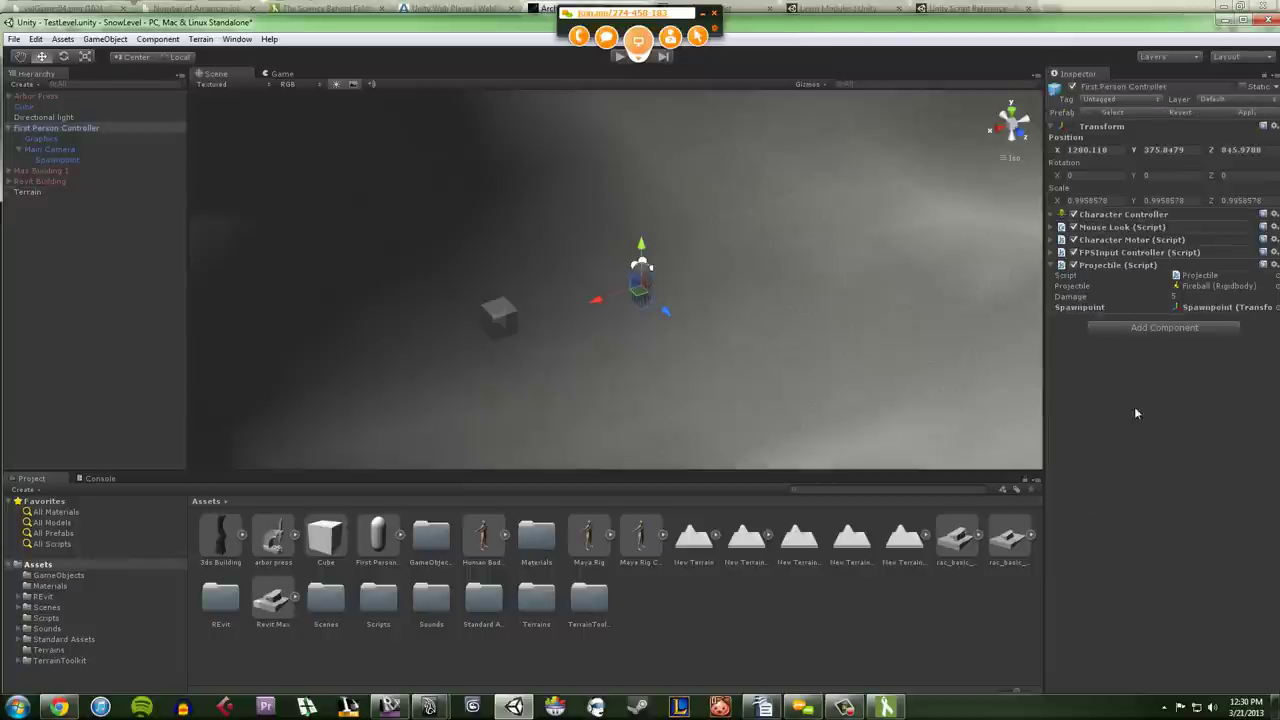
click(1192, 275)
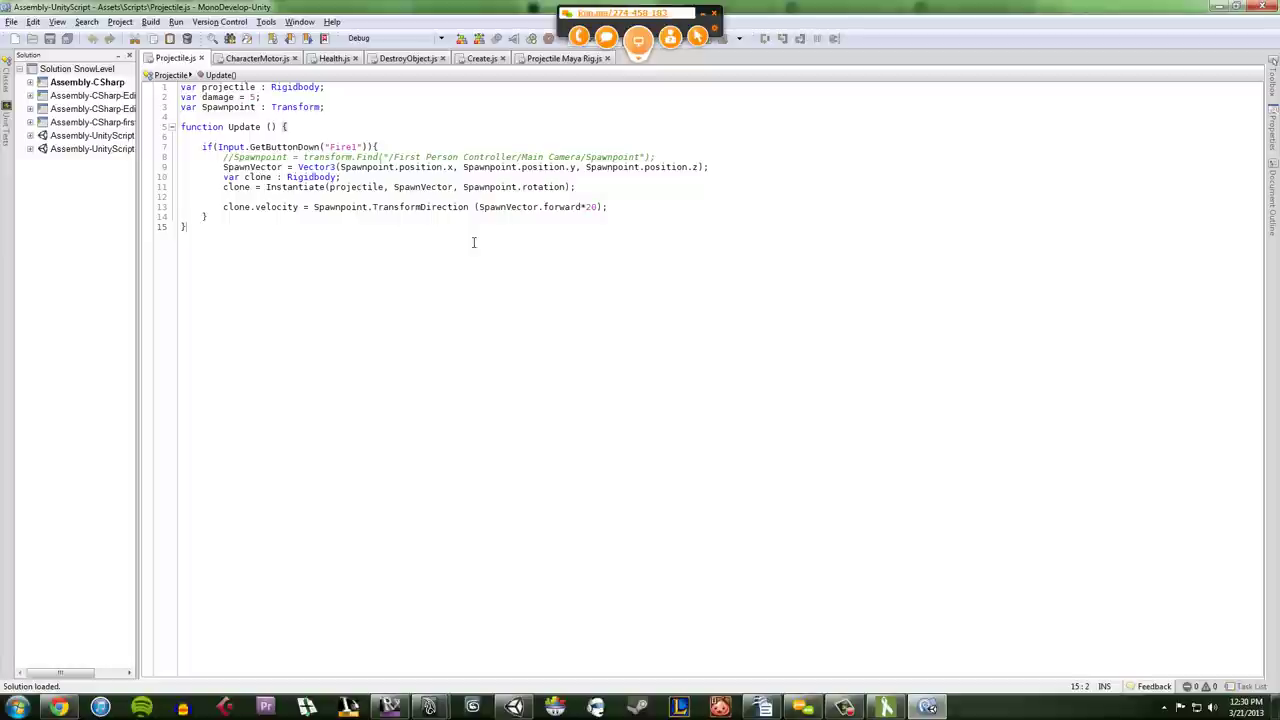
key(ctrl+a)
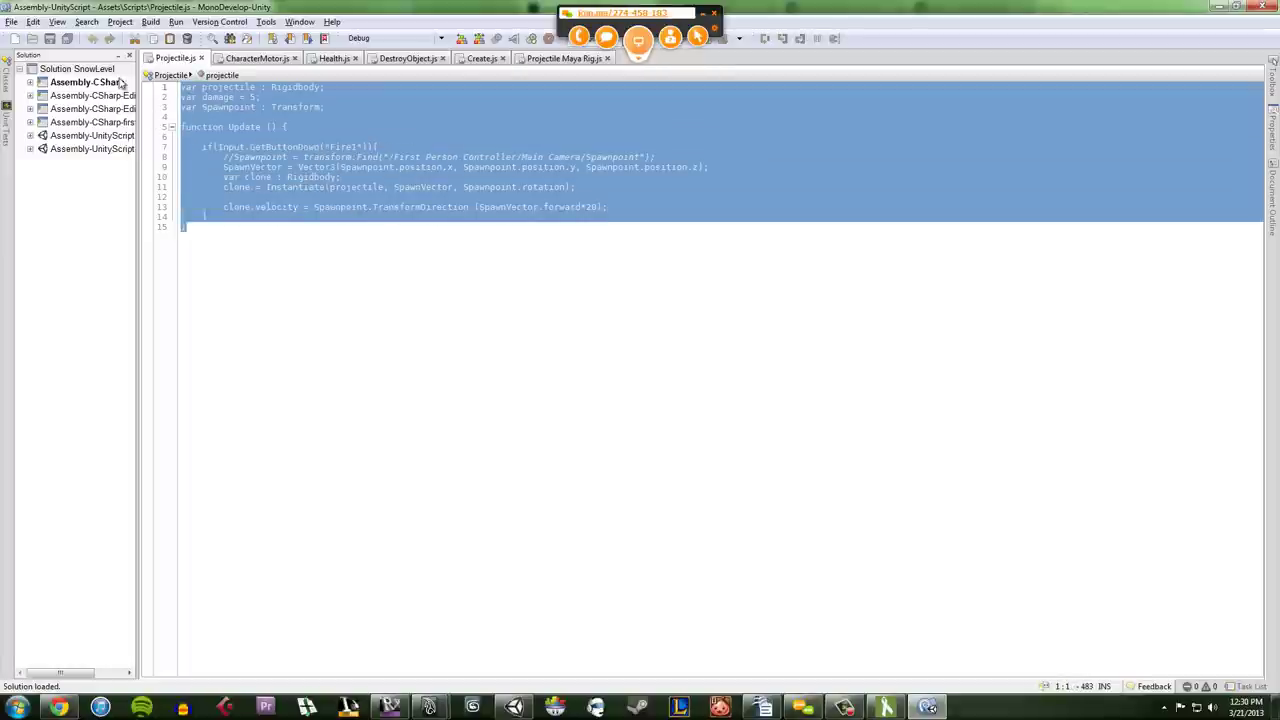
click(430, 248)
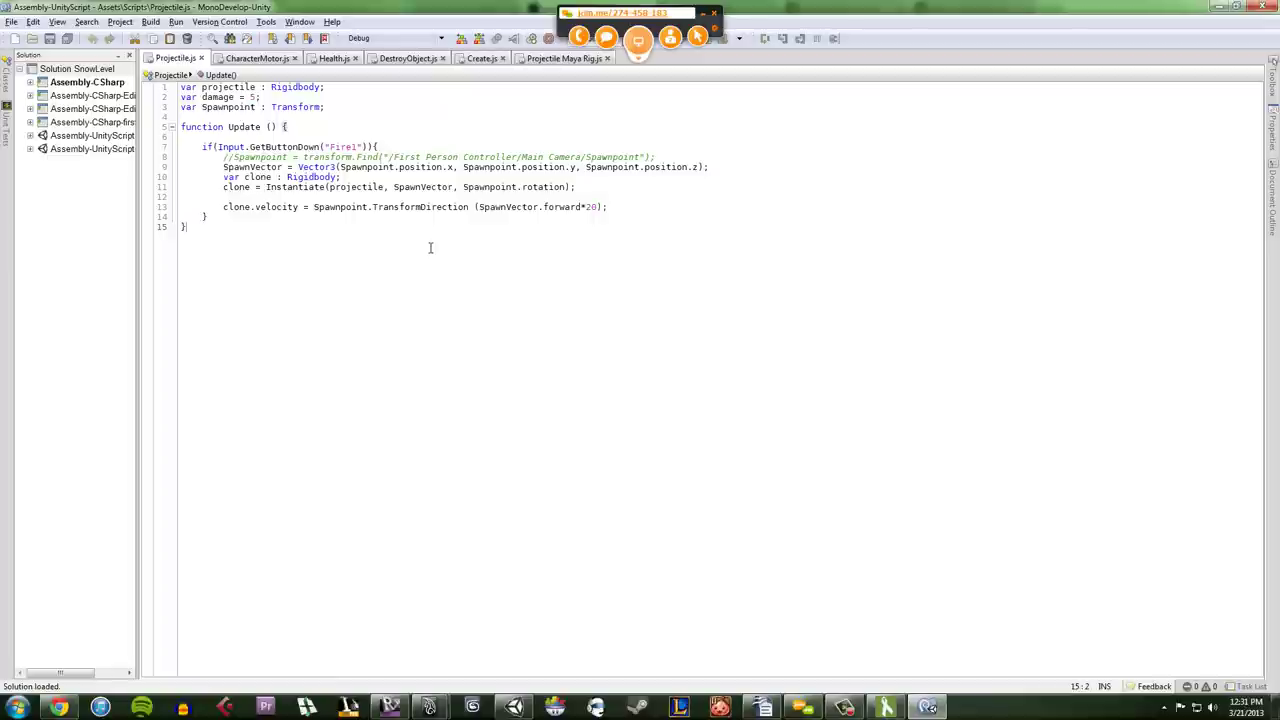
Step: Examine the Projectile script's variable declarations, Update function and Fire1 input condition
click(392, 207)
mouse_move(313, 167)
mouse_down()
mouse_move(205, 140)
mouse_move(210, 172)
mouse_up()
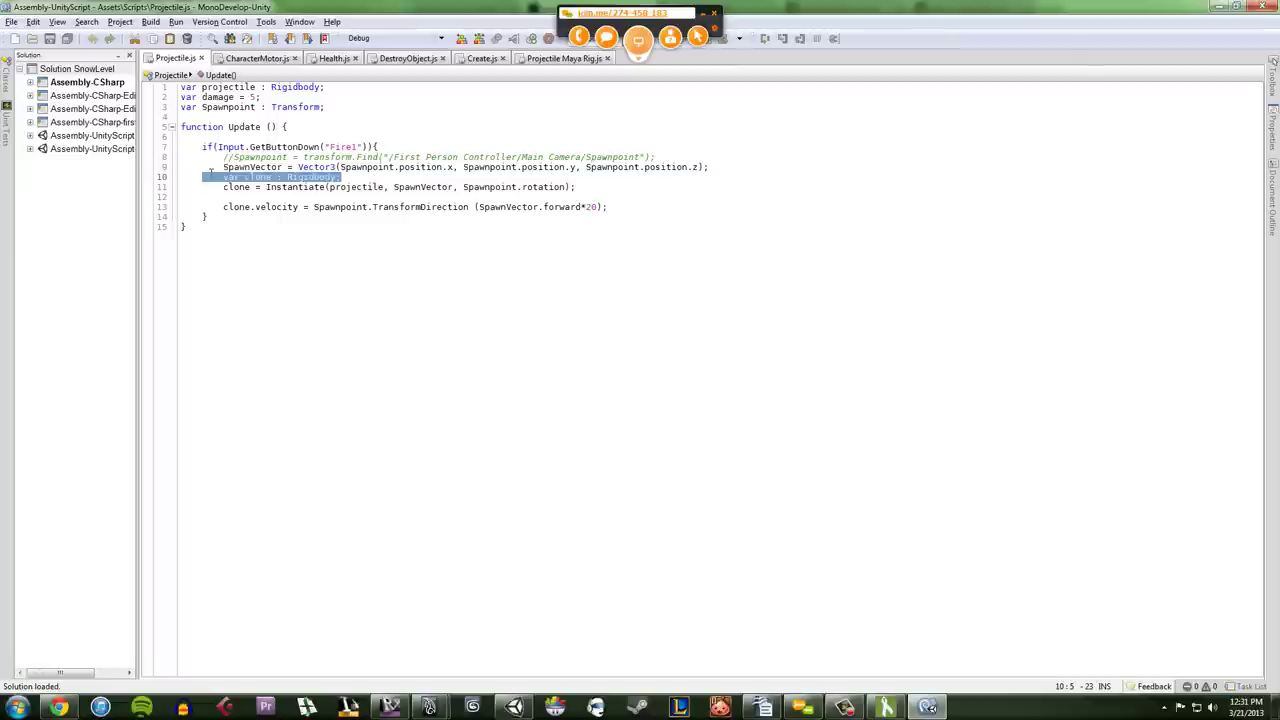
click(208, 147)
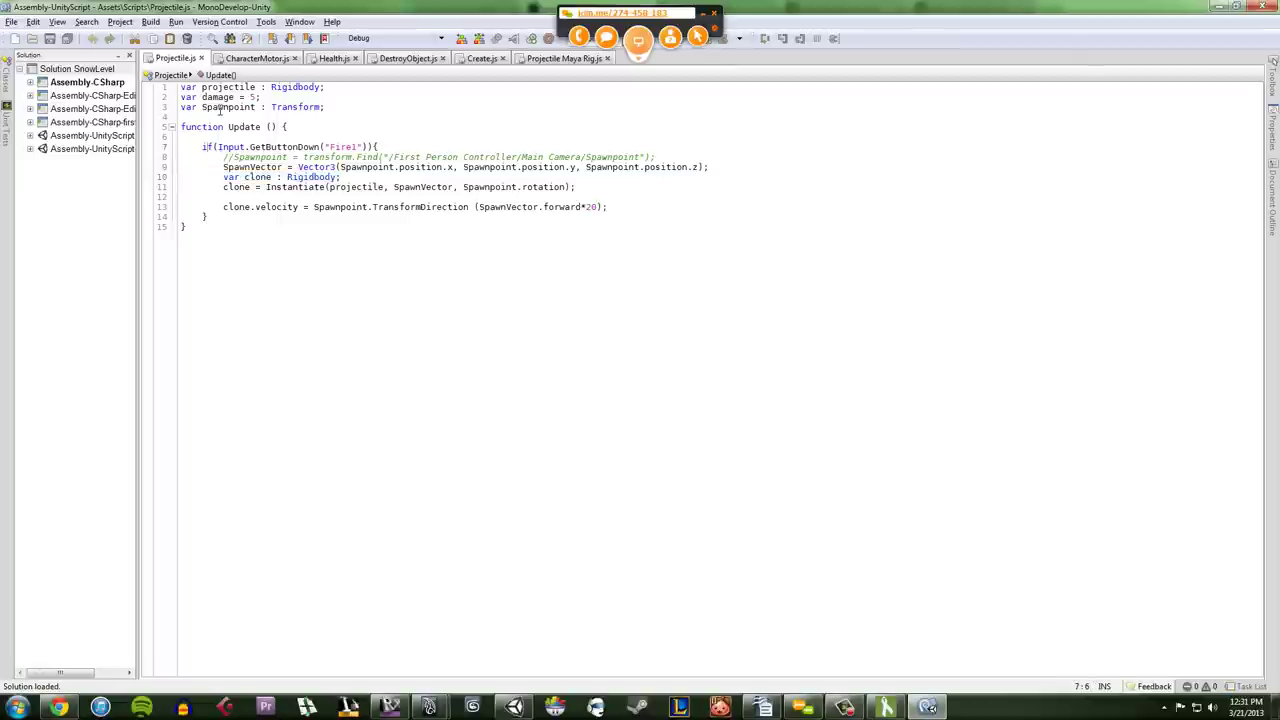
drag(198, 109, 163, 71)
click(197, 108)
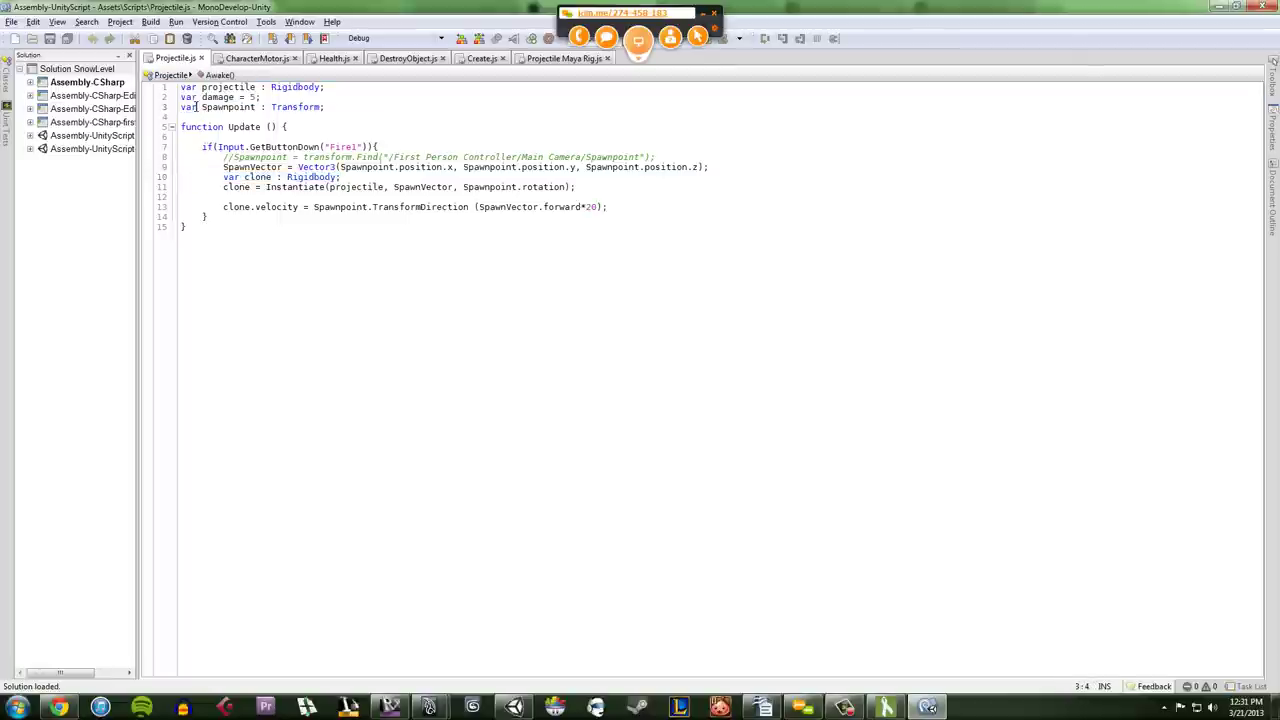
drag(221, 127, 133, 128)
click(227, 147)
drag(202, 147, 380, 147)
click(380, 147)
click(361, 177)
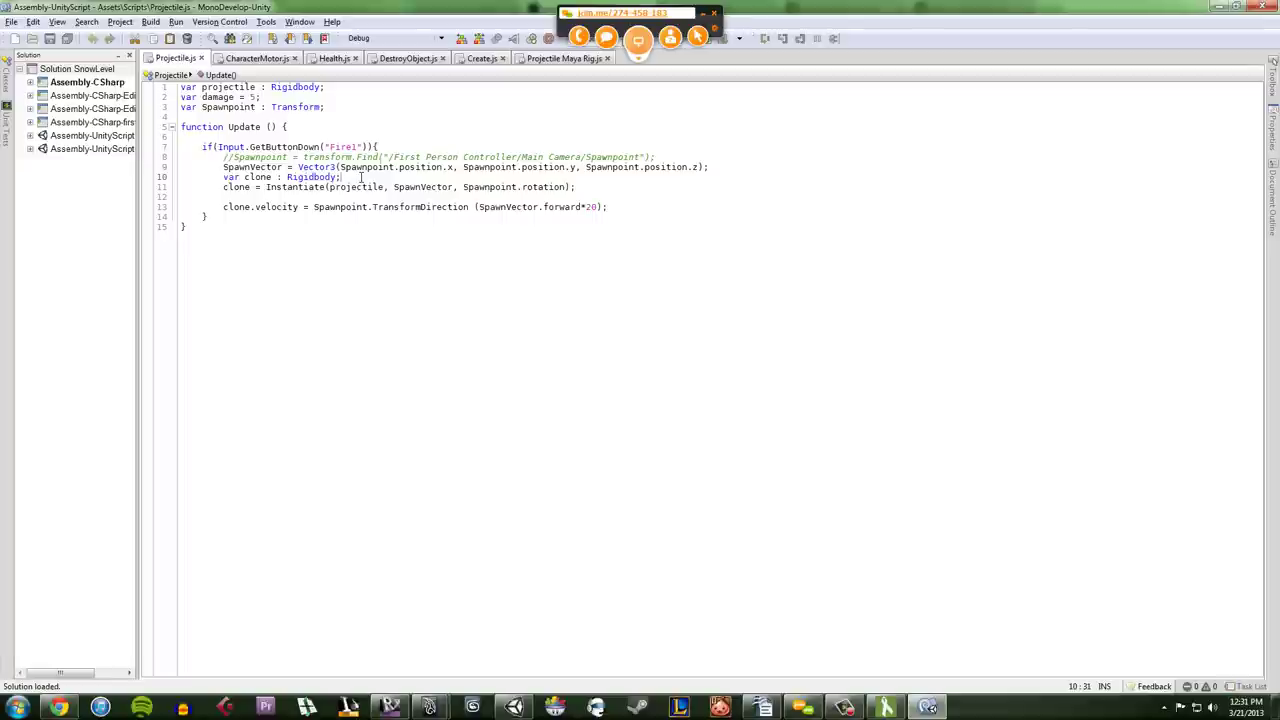
Step: Highlight the Rigidbody type in the clone variable declaration and leave the cursor inside the word
mouse_move(342, 177)
mouse_down()
mouse_move(285, 178)
mouse_move(336, 177)
mouse_up()
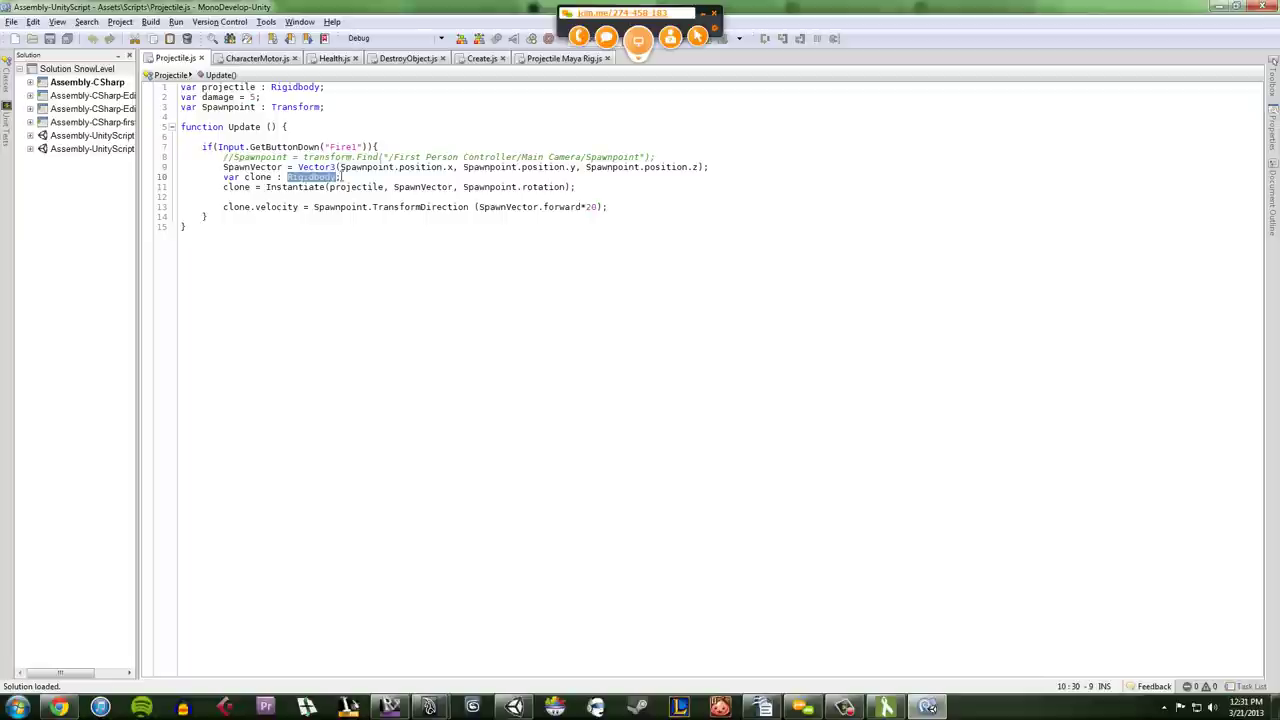
click(348, 177)
drag(340, 177, 288, 178)
click(304, 177)
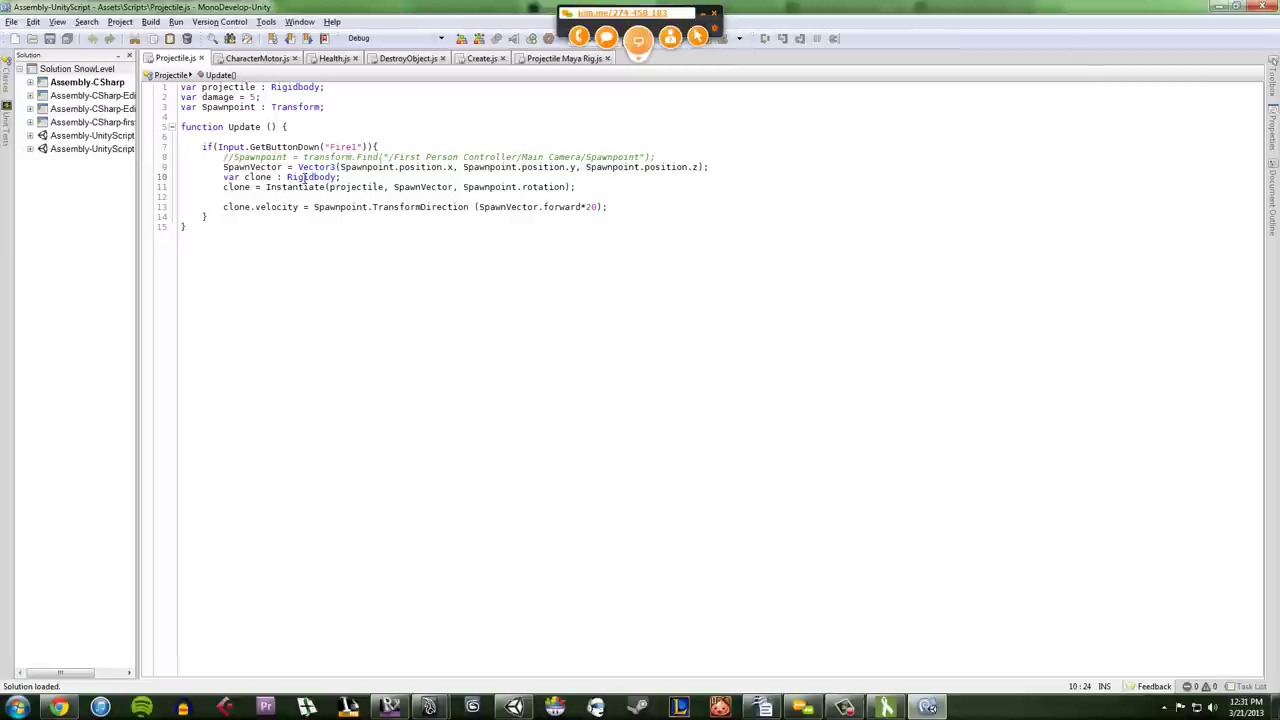
click(326, 177)
click(471, 386)
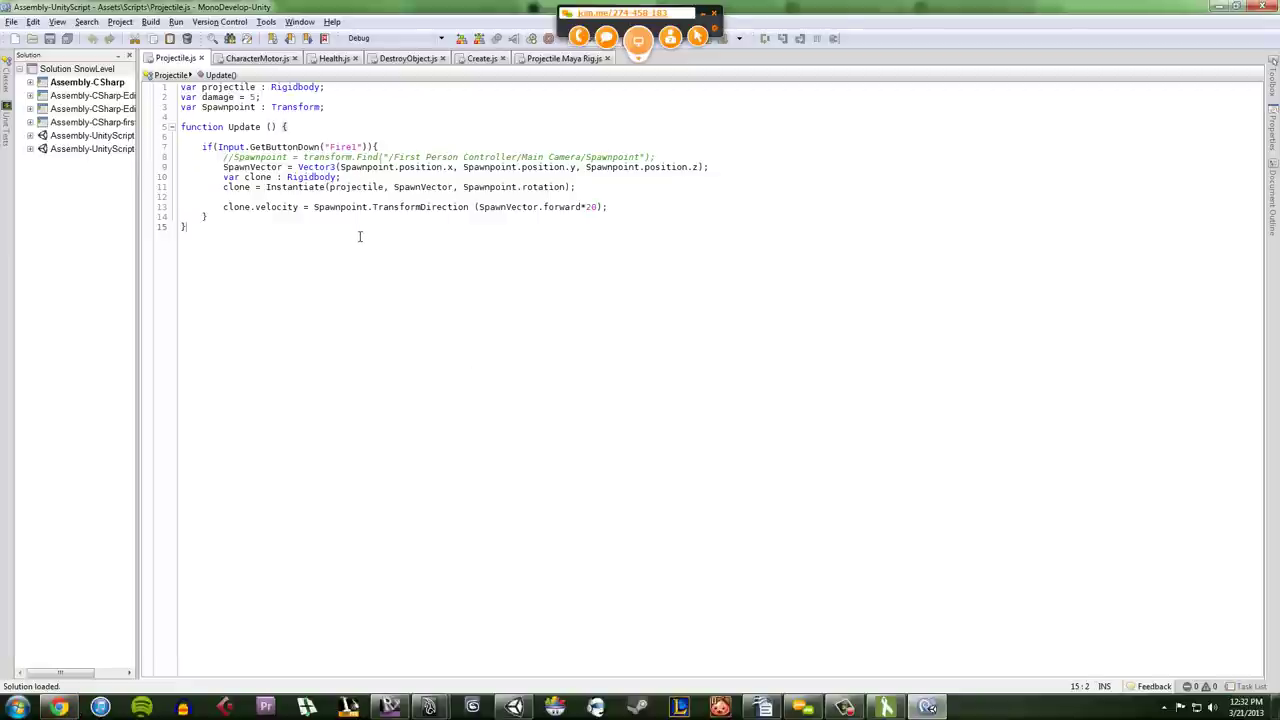
click(375, 180)
drag(340, 177, 287, 177)
click(298, 177)
Step: Switch to Chrome and bring up the Unity Script Reference page
click(59, 707)
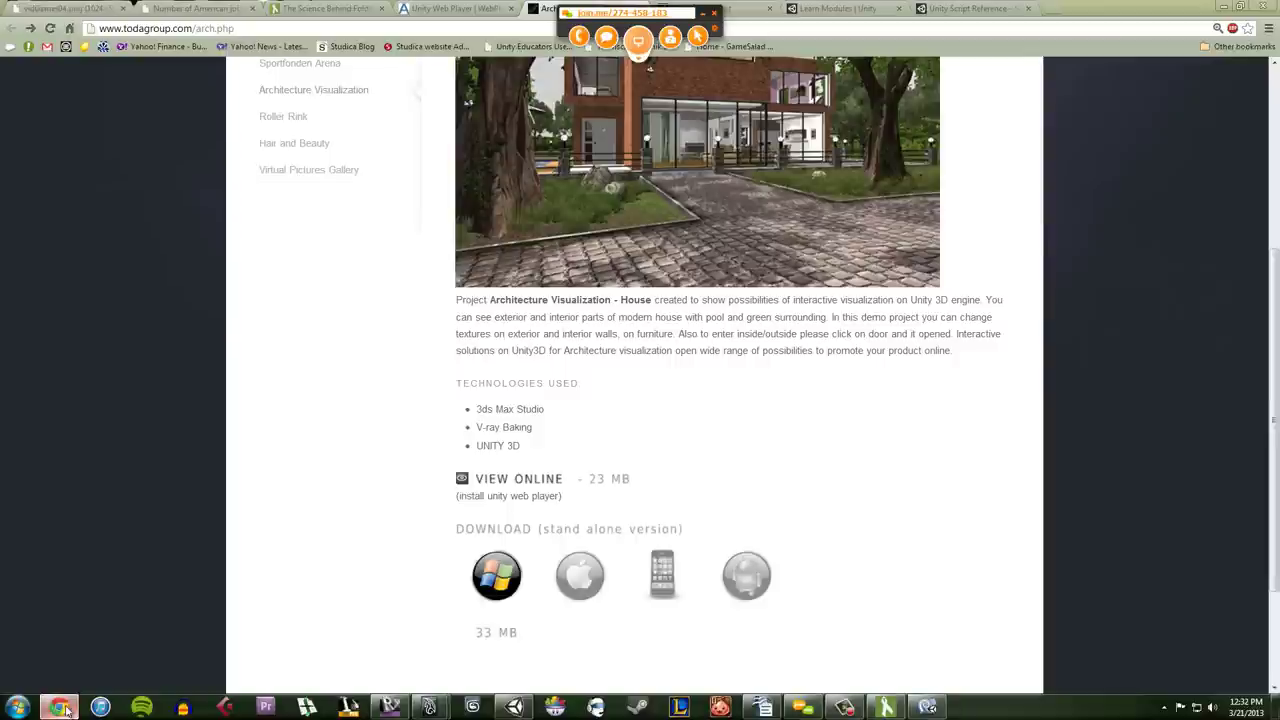
click(845, 8)
click(968, 8)
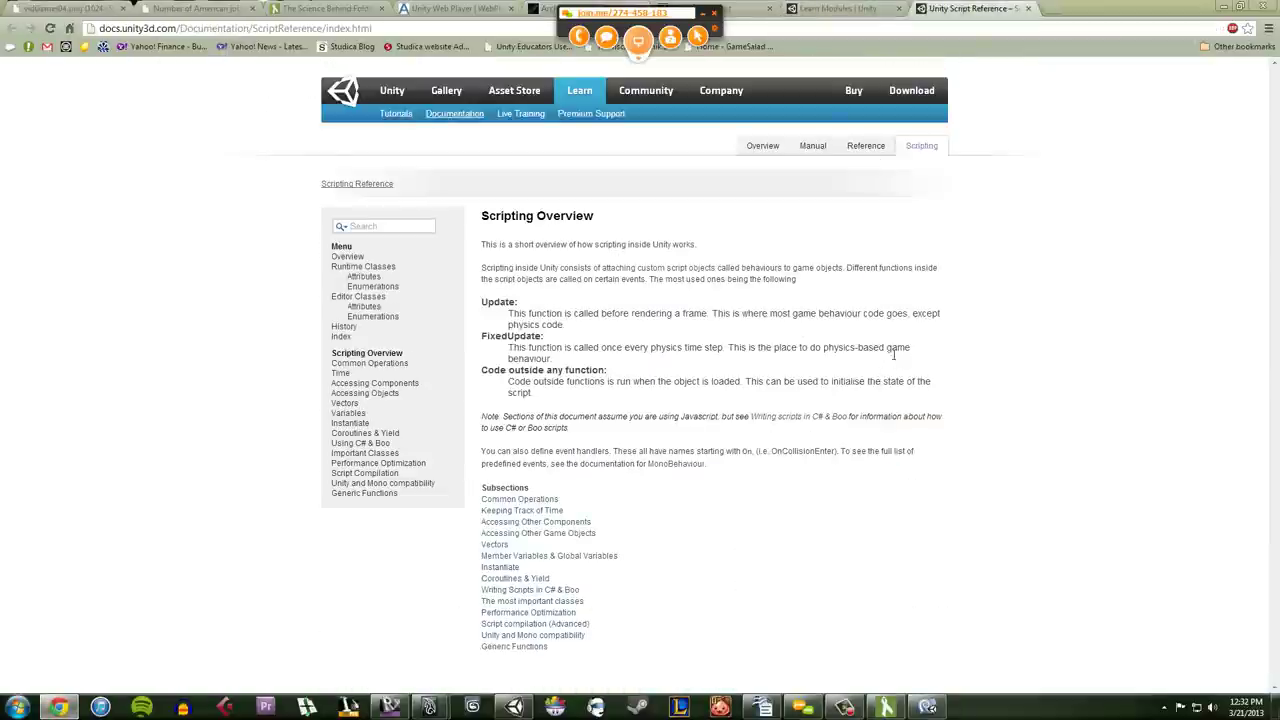
Step: Browse the Runtime Classes list, view the Plane class and its normal variable, and return to the Scripting Overview
click(370, 267)
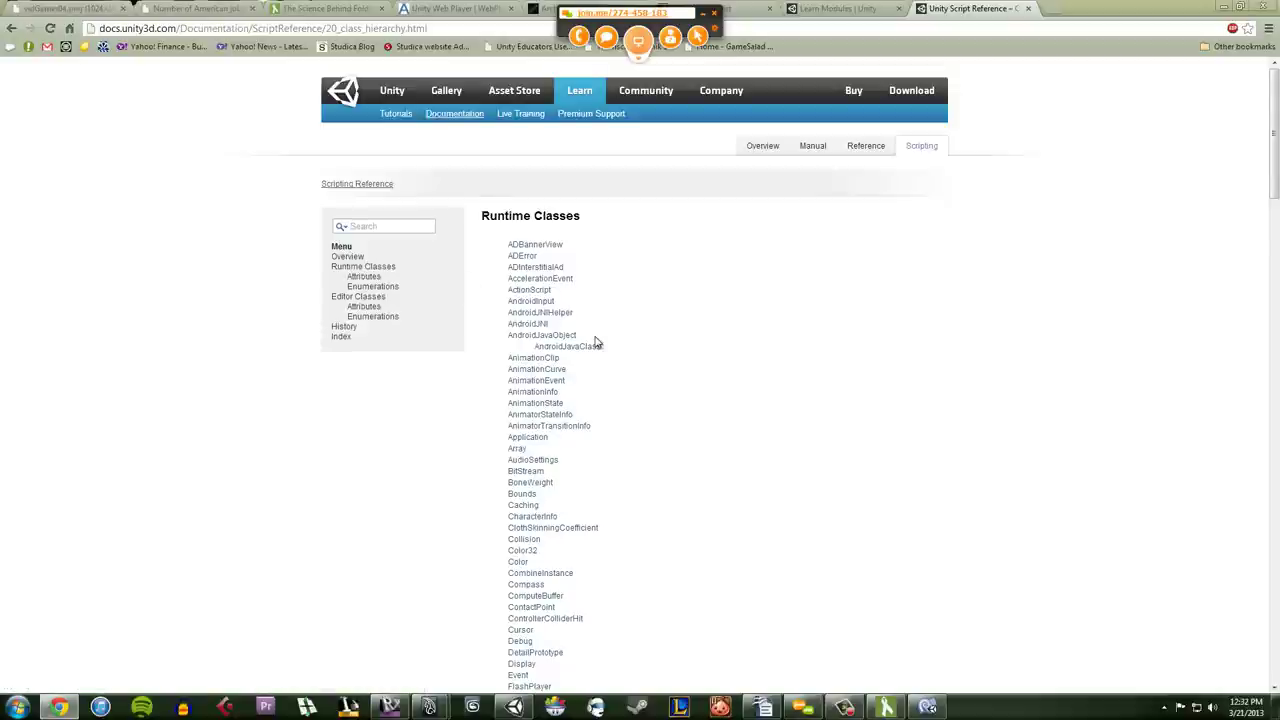
scroll(598, 345, down, 7)
scroll(600, 372, down, 15)
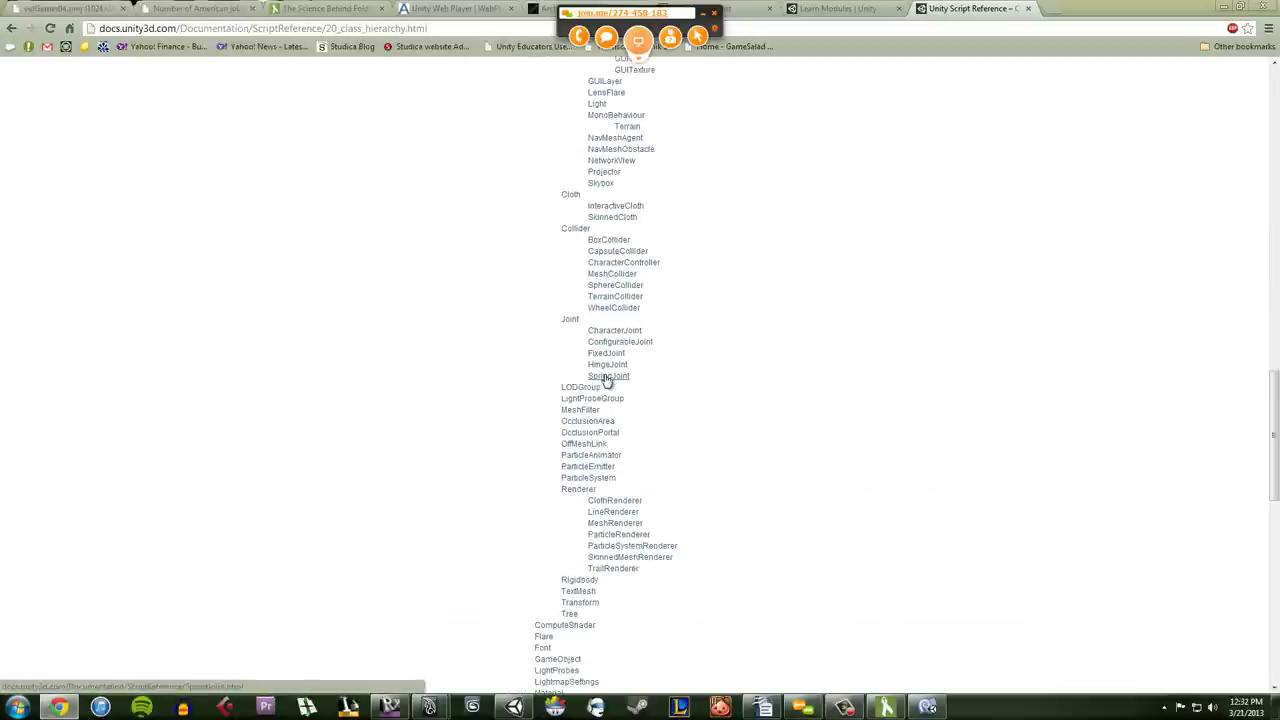
click(518, 532)
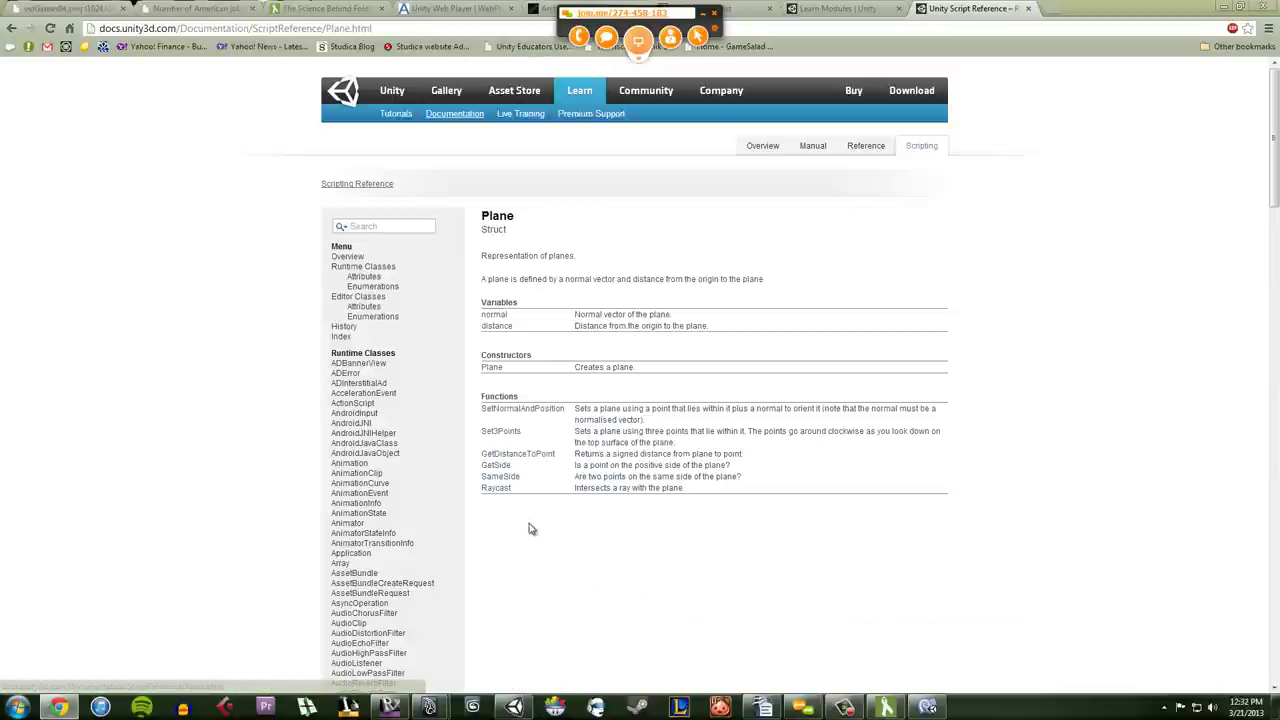
click(496, 316)
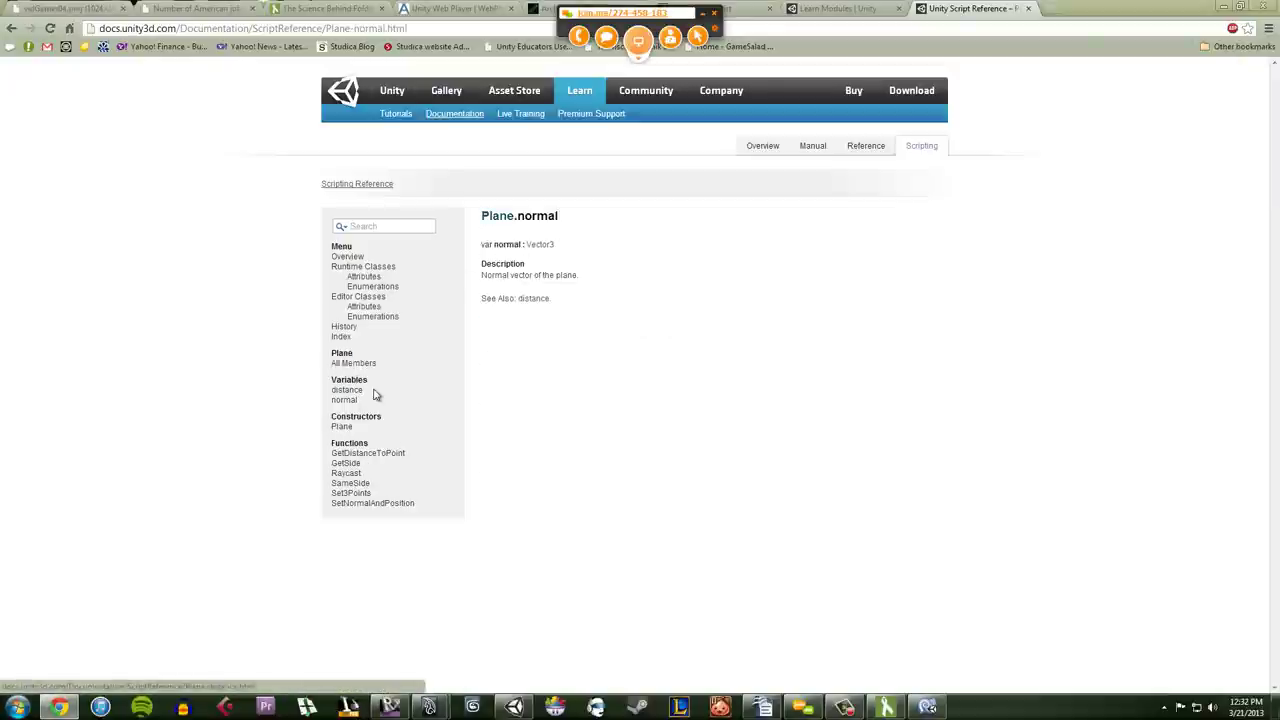
key(alt+Left)
key(alt+Left)
key(alt+Left)
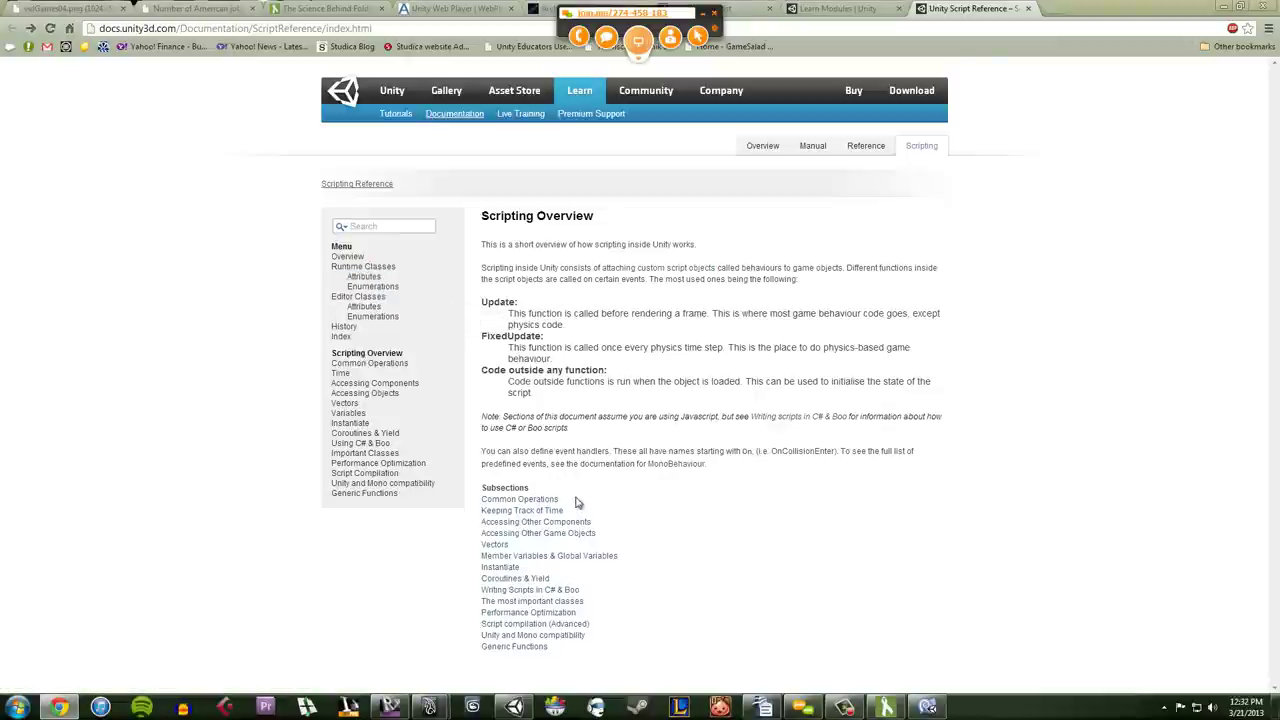
Step: Open the Common Operations subsection and examine the sample code for rotating an object
click(543, 500)
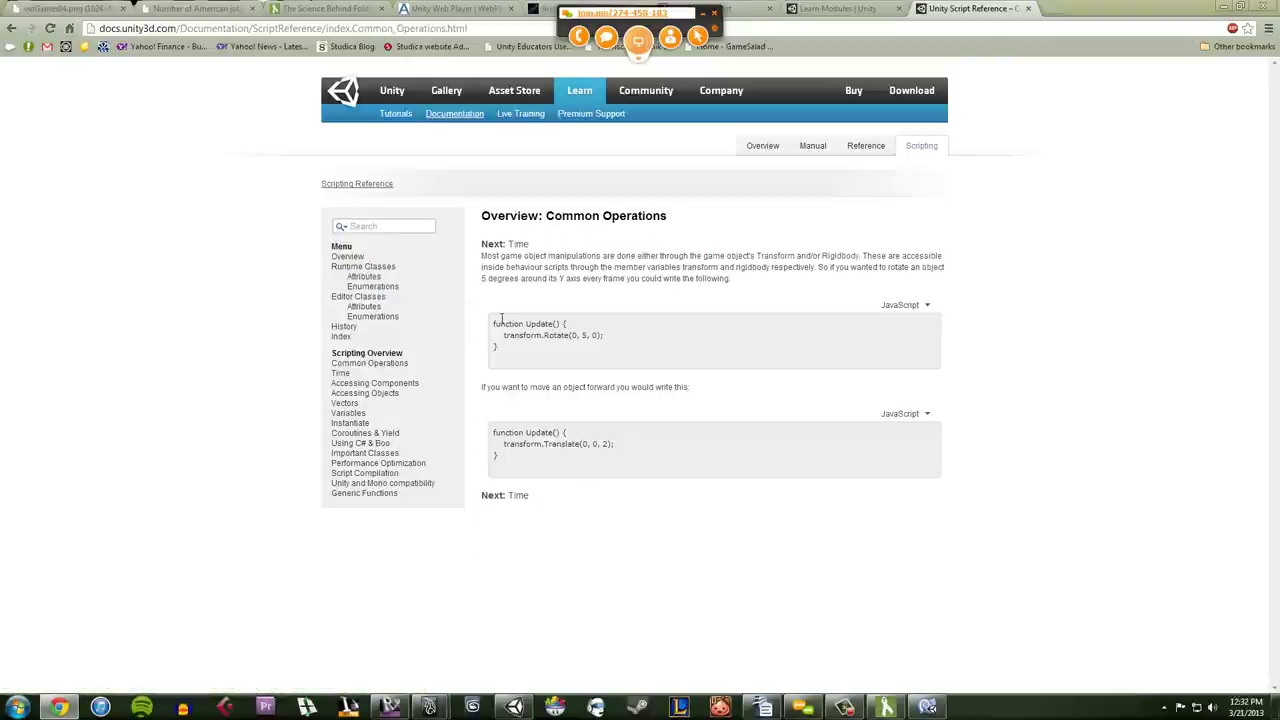
drag(497, 321, 637, 378)
click(600, 318)
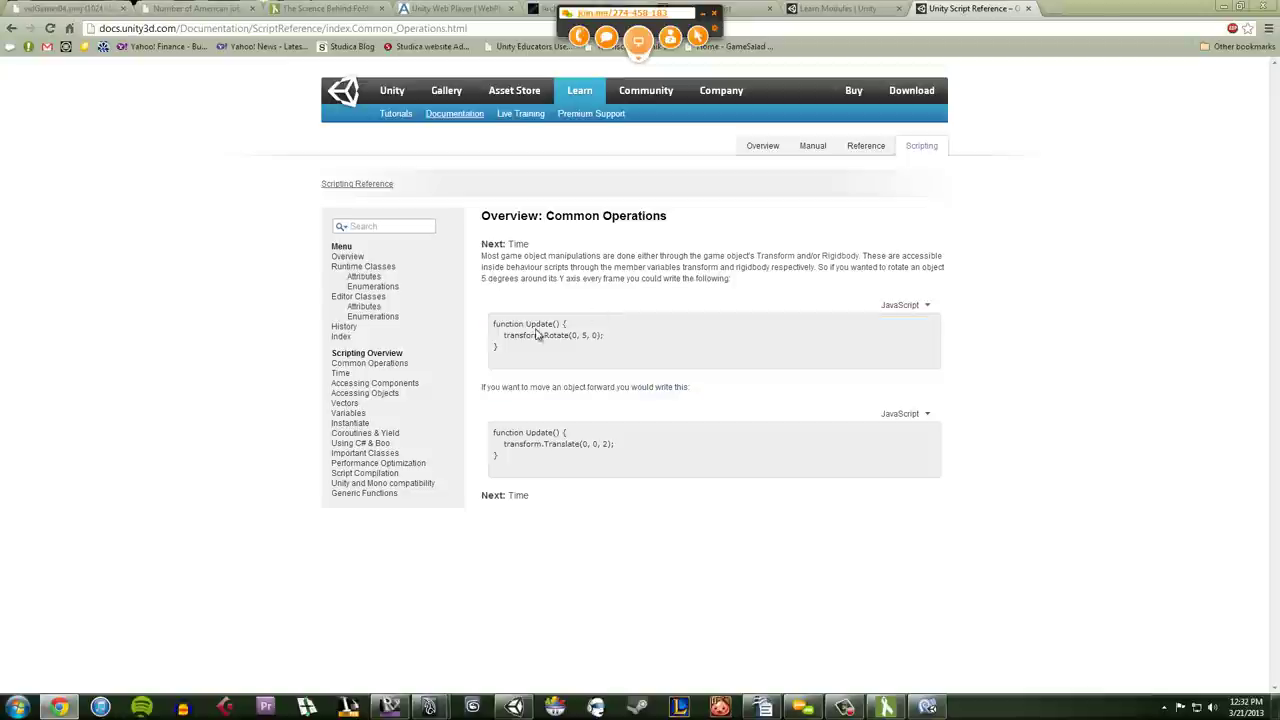
drag(537, 335, 668, 370)
click(507, 338)
Step: Go back to the Scripting Overview and highlight its notes and its Update and FixedUpdate descriptions
key(alt+Left)
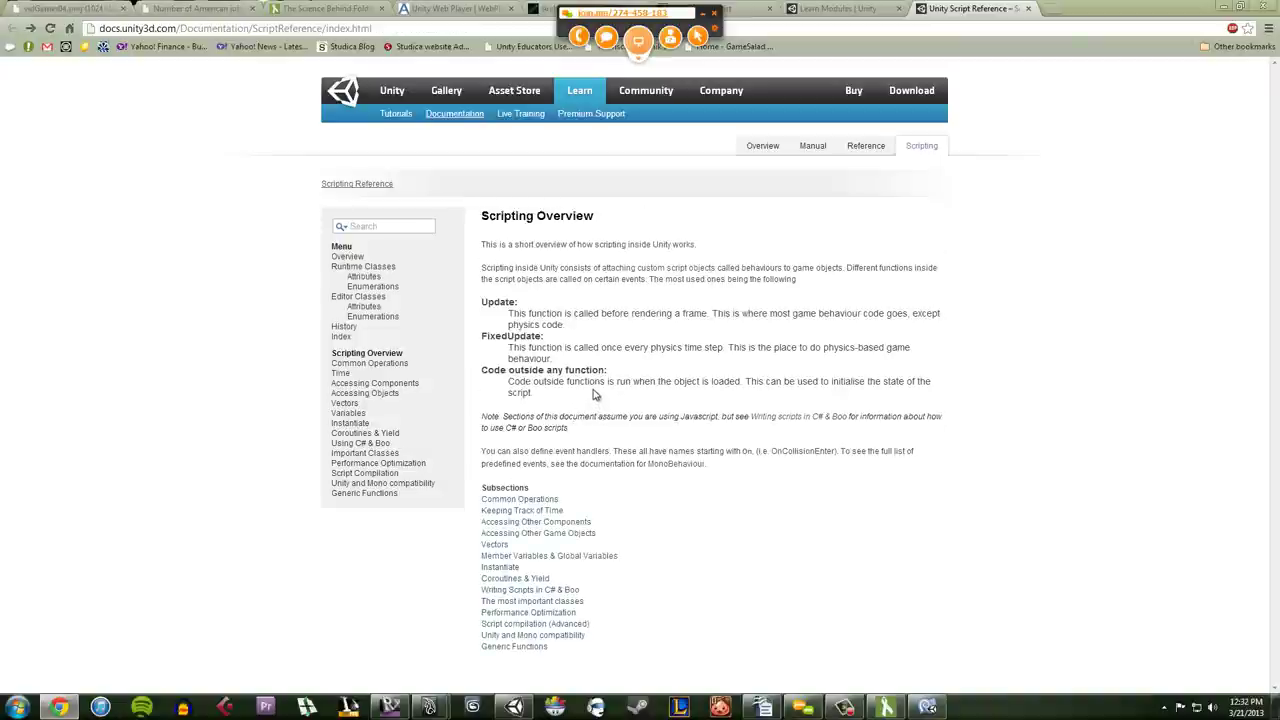
drag(593, 394, 616, 440)
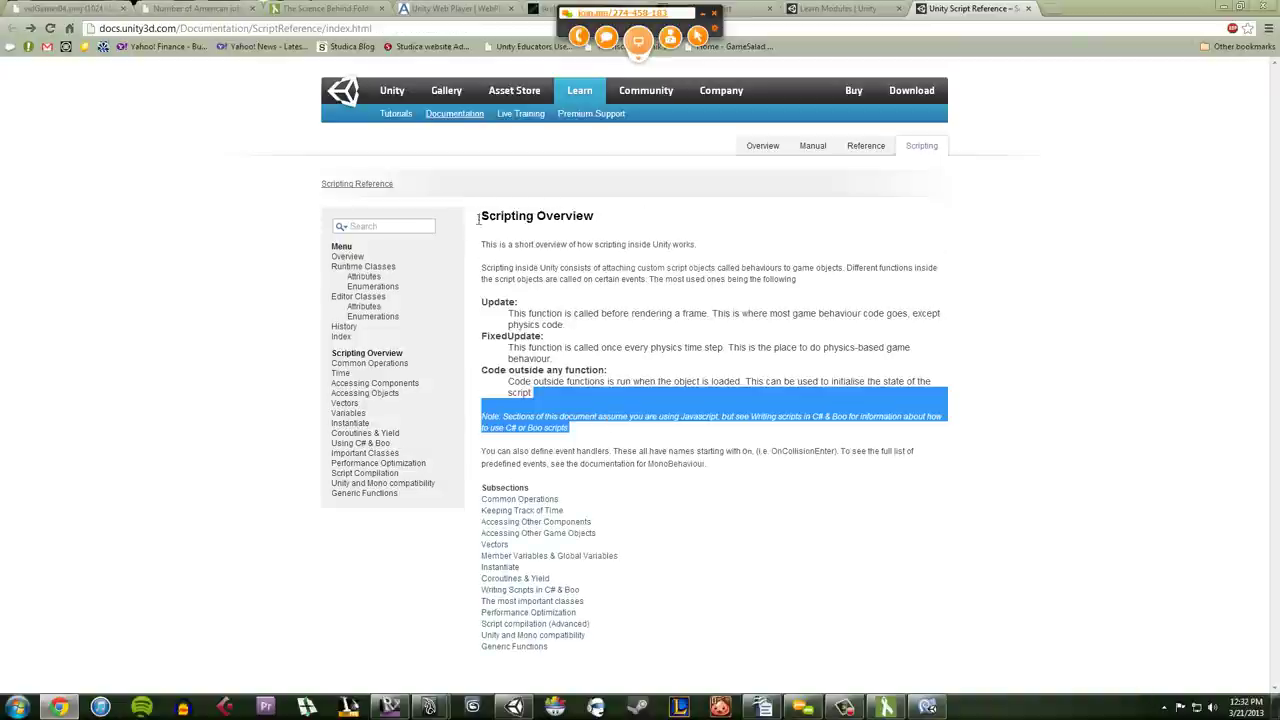
drag(487, 216, 600, 347)
click(580, 342)
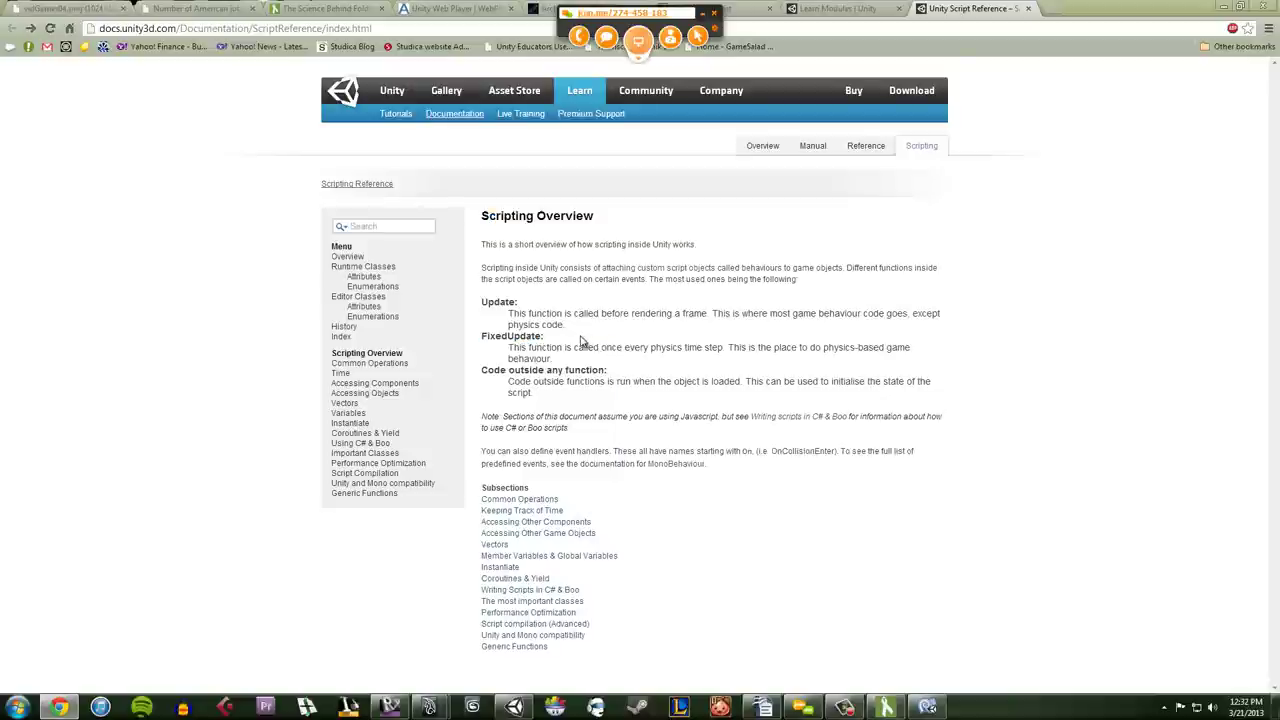
Step: Return to the Projectile script in MonoDevelop by way of Unity and open the API reference for Rigidbody
click(522, 705)
click(822, 534)
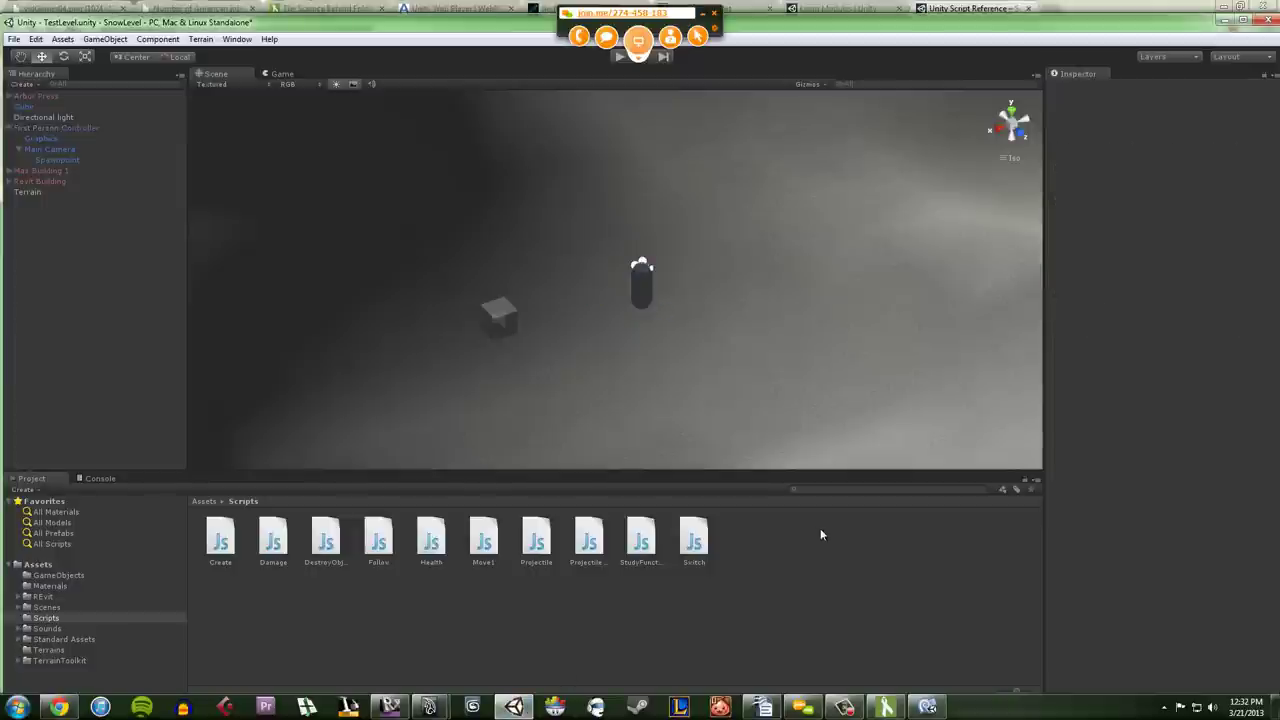
click(928, 707)
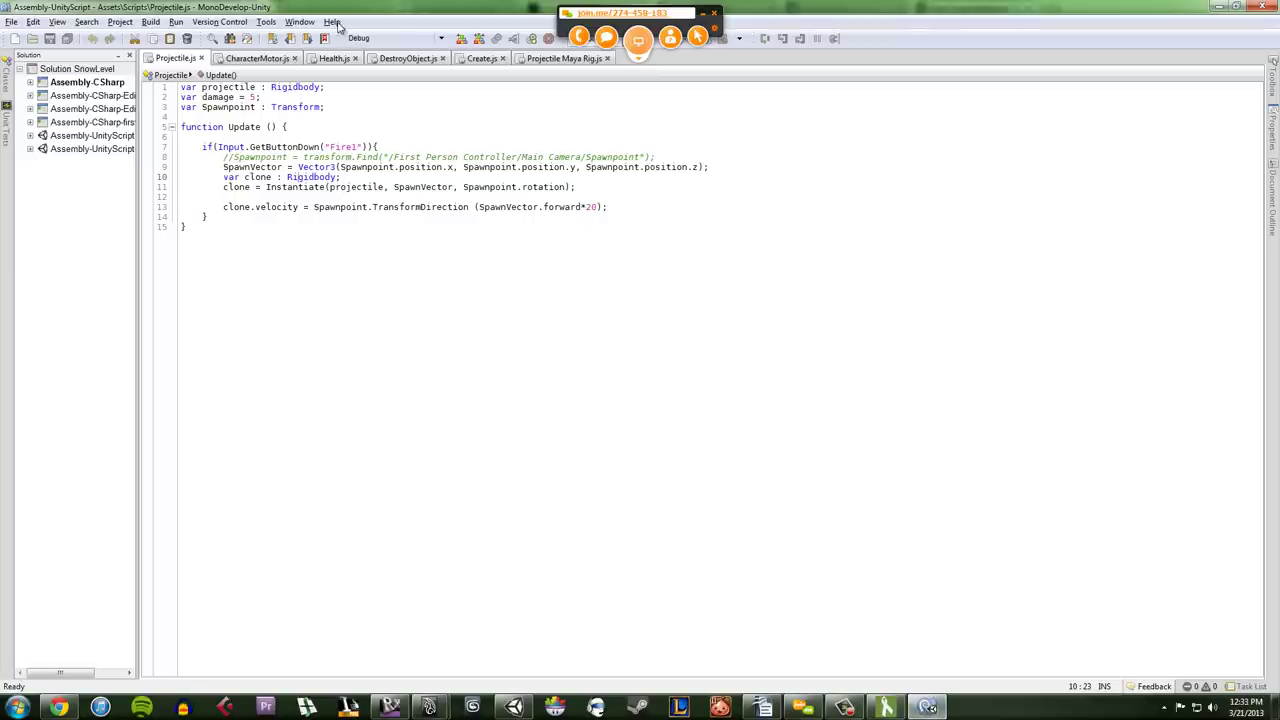
click(338, 23)
click(372, 38)
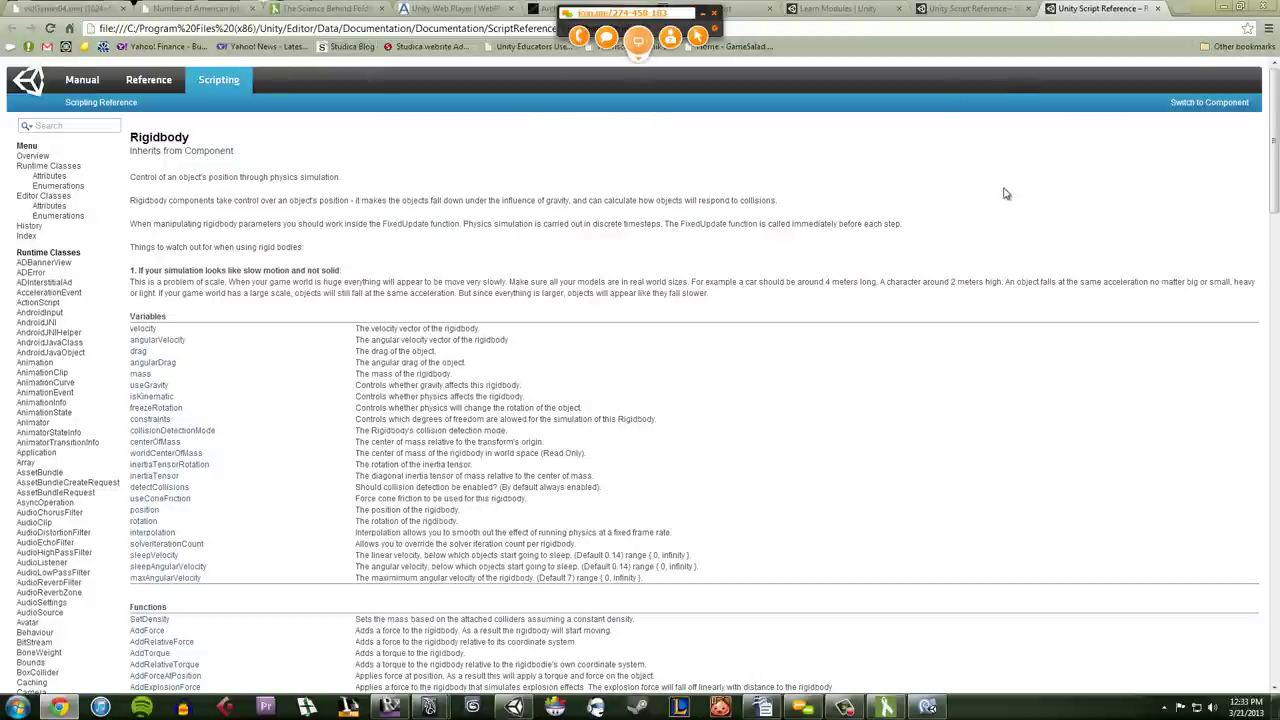
Step: Open Rigidbody's useGravity variable and examine its boolean type, description and sample code
click(150, 385)
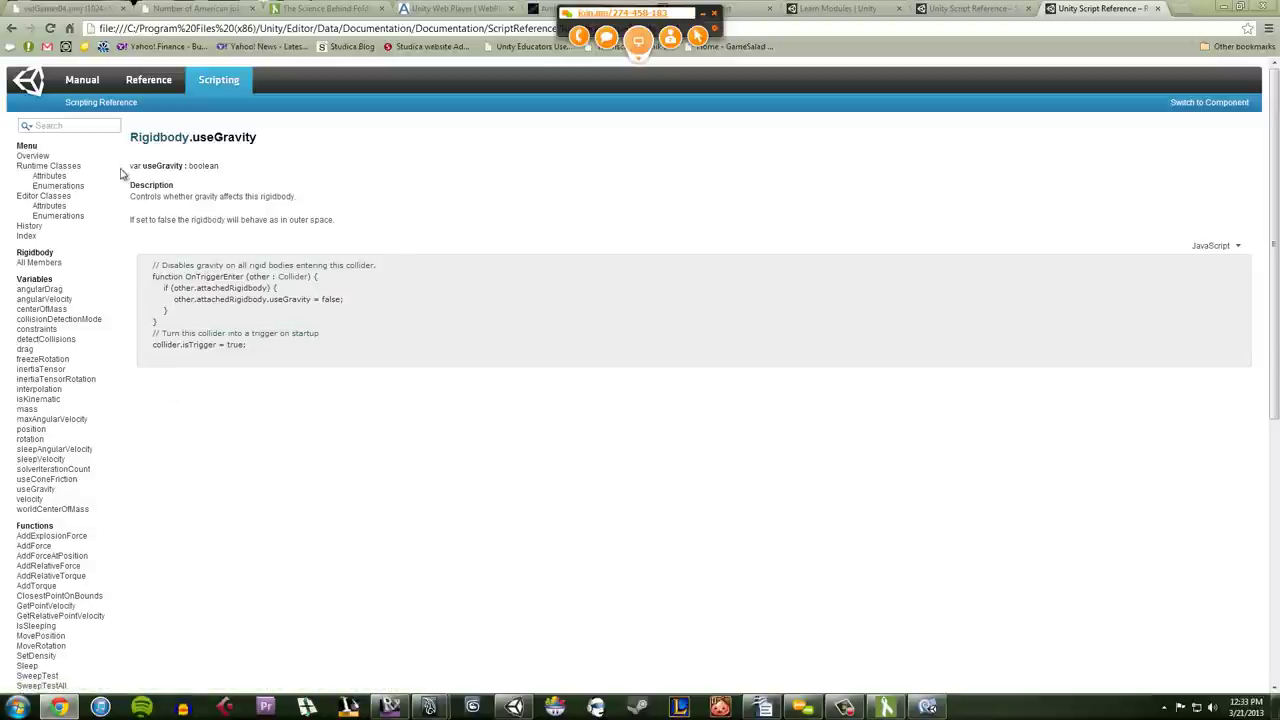
drag(131, 166, 283, 240)
click(206, 163)
drag(219, 166, 183, 166)
click(154, 194)
drag(150, 265, 358, 354)
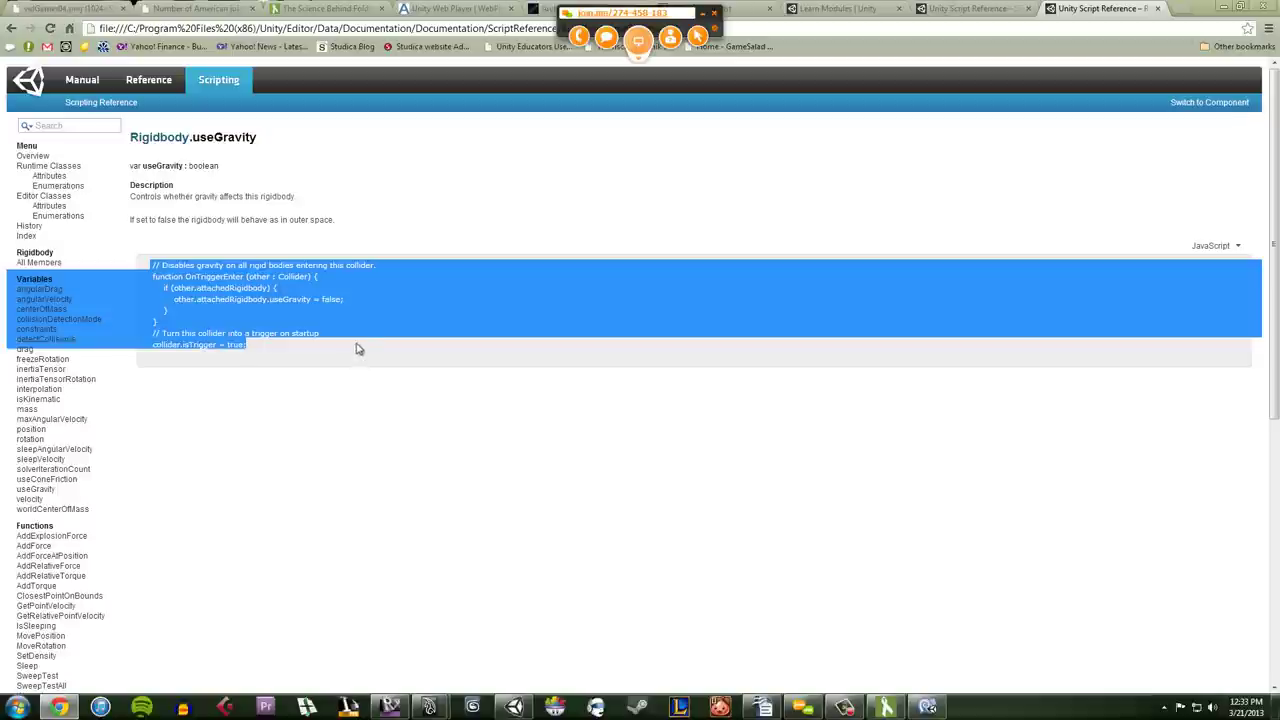
click(360, 349)
drag(174, 264, 390, 265)
click(398, 286)
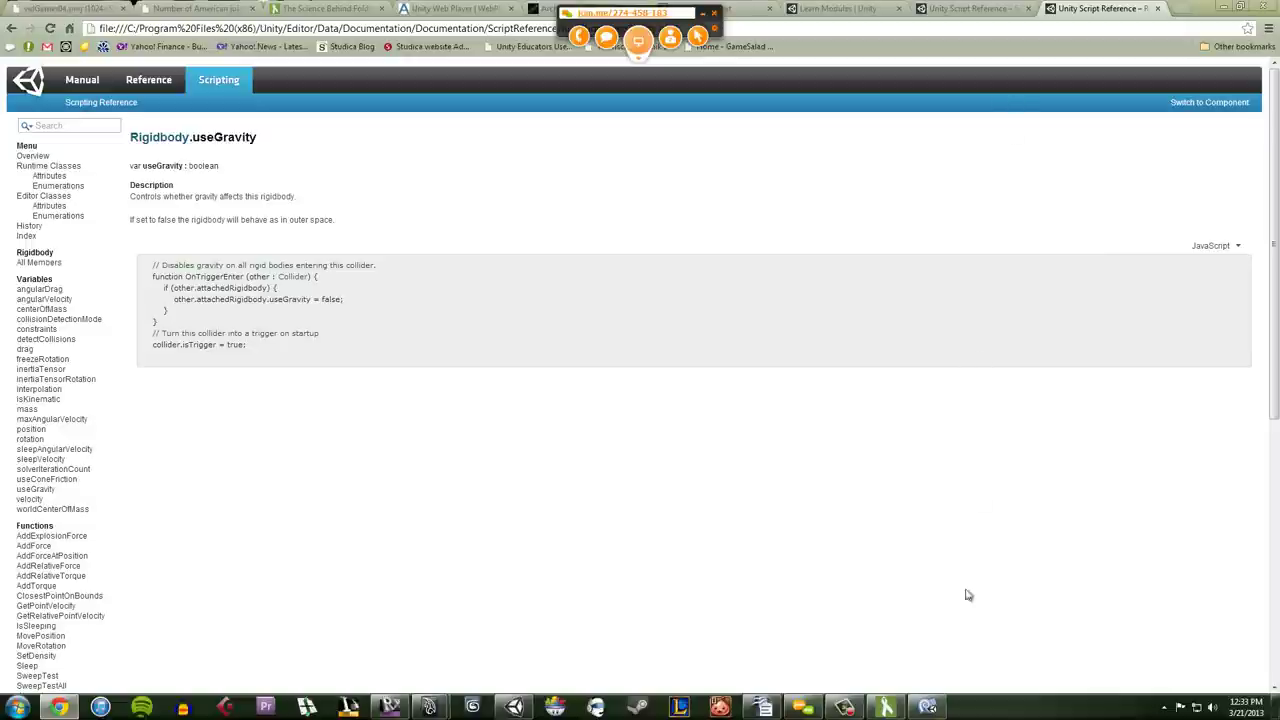
Step: Switch to MonoDevelop and examine the spawn and velocity code in the Projectile.js Update function
click(928, 710)
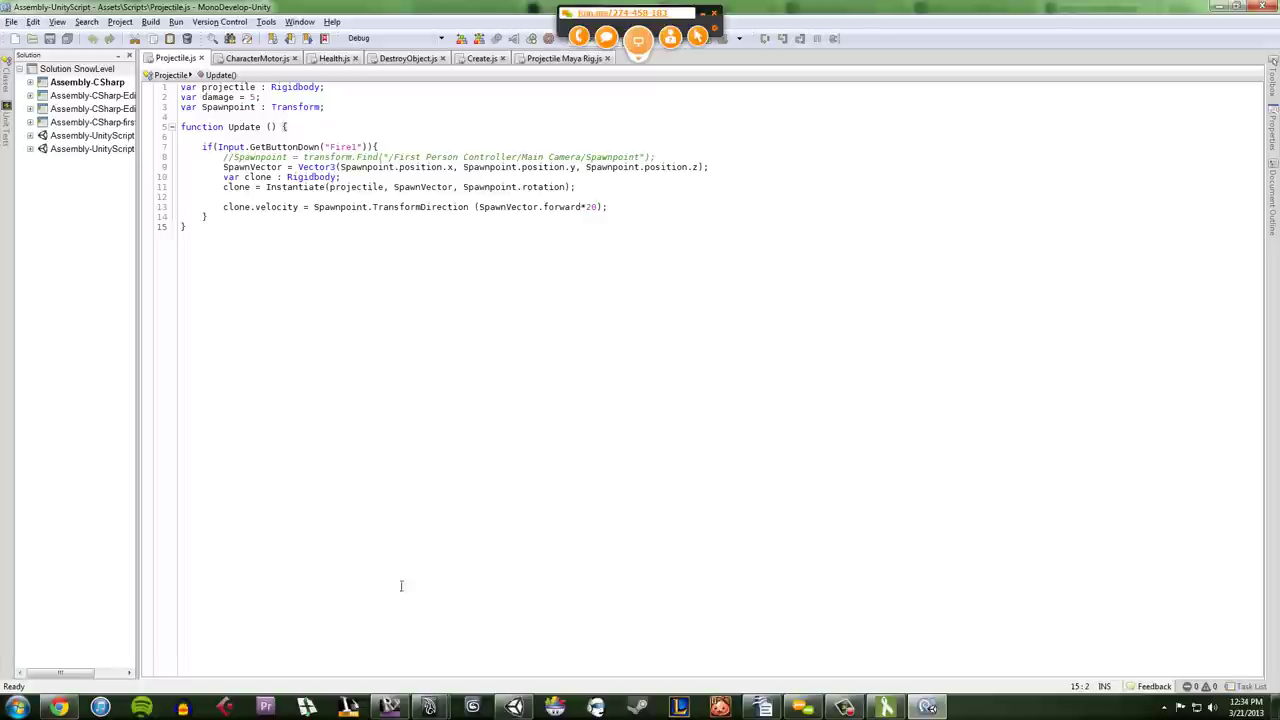
click(513, 707)
click(513, 707)
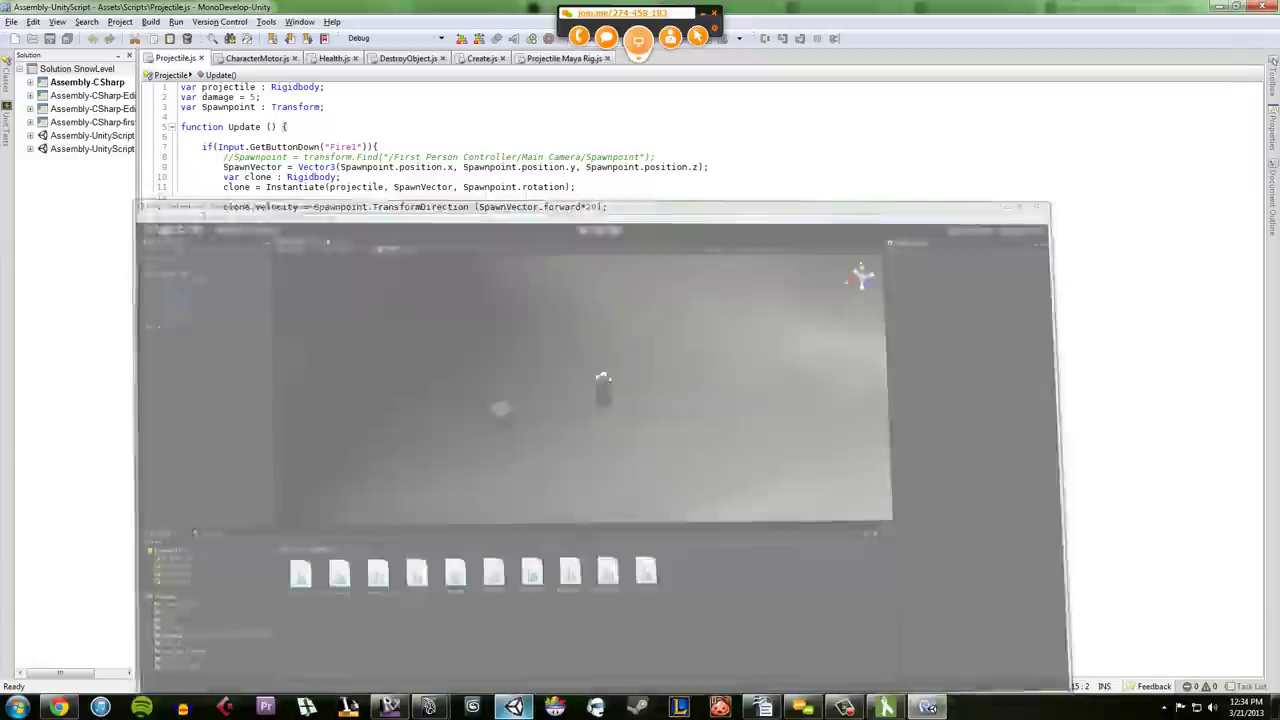
click(336, 217)
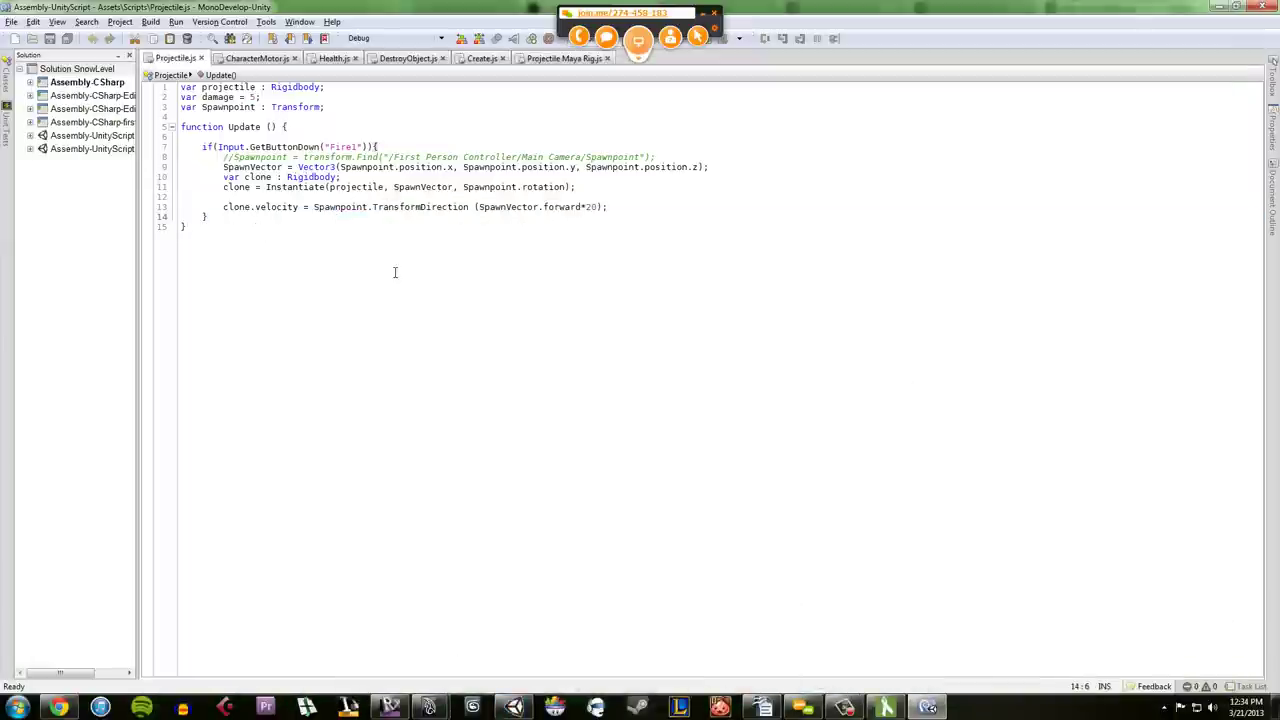
click(513, 707)
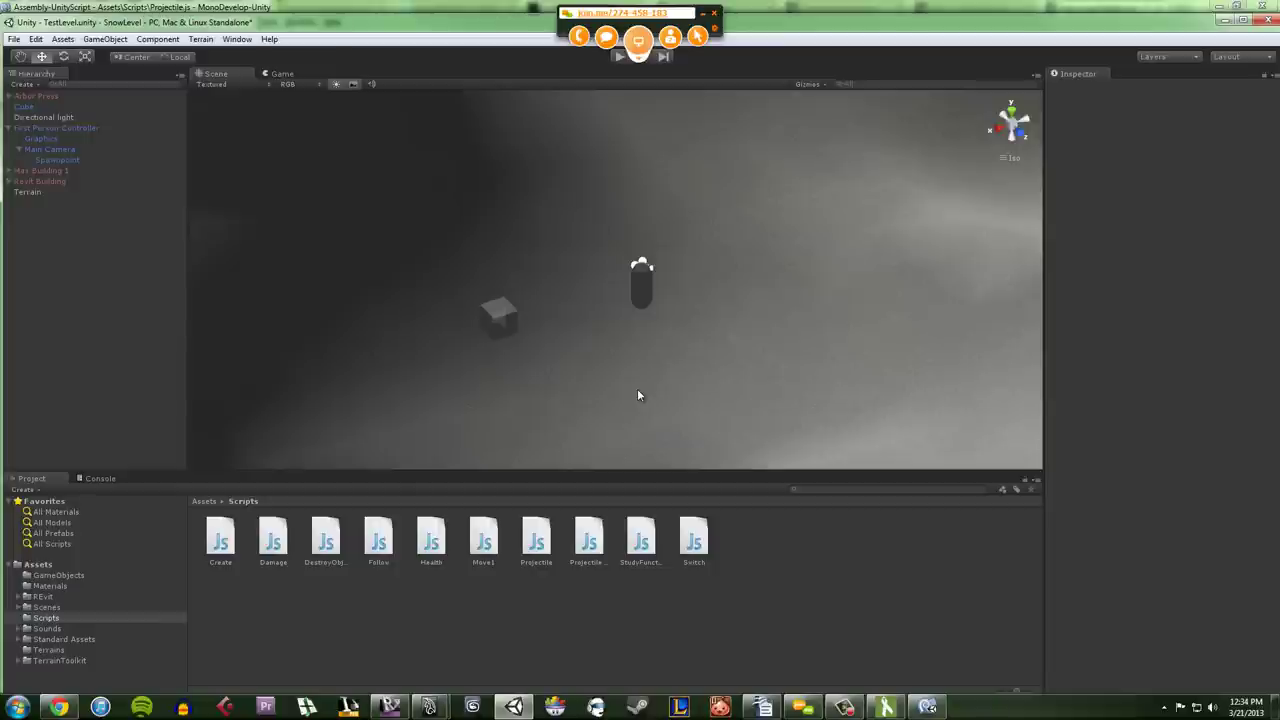
click(927, 707)
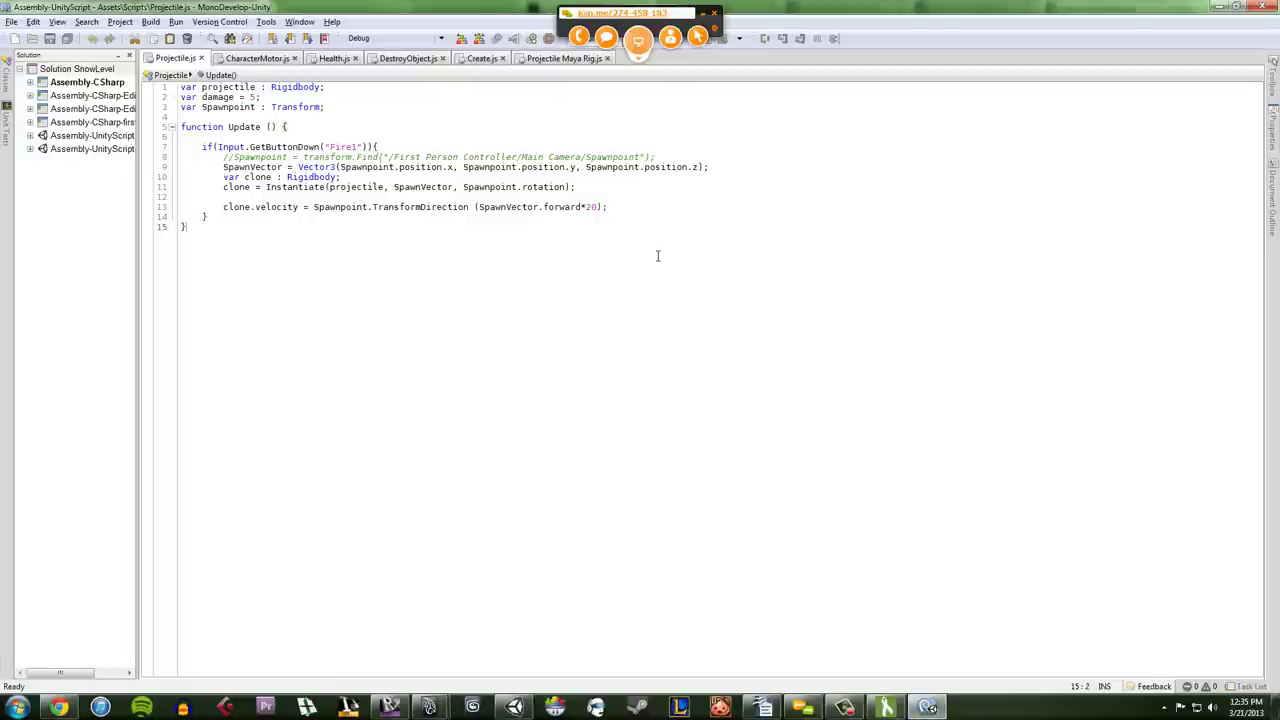
shift+click(620, 167)
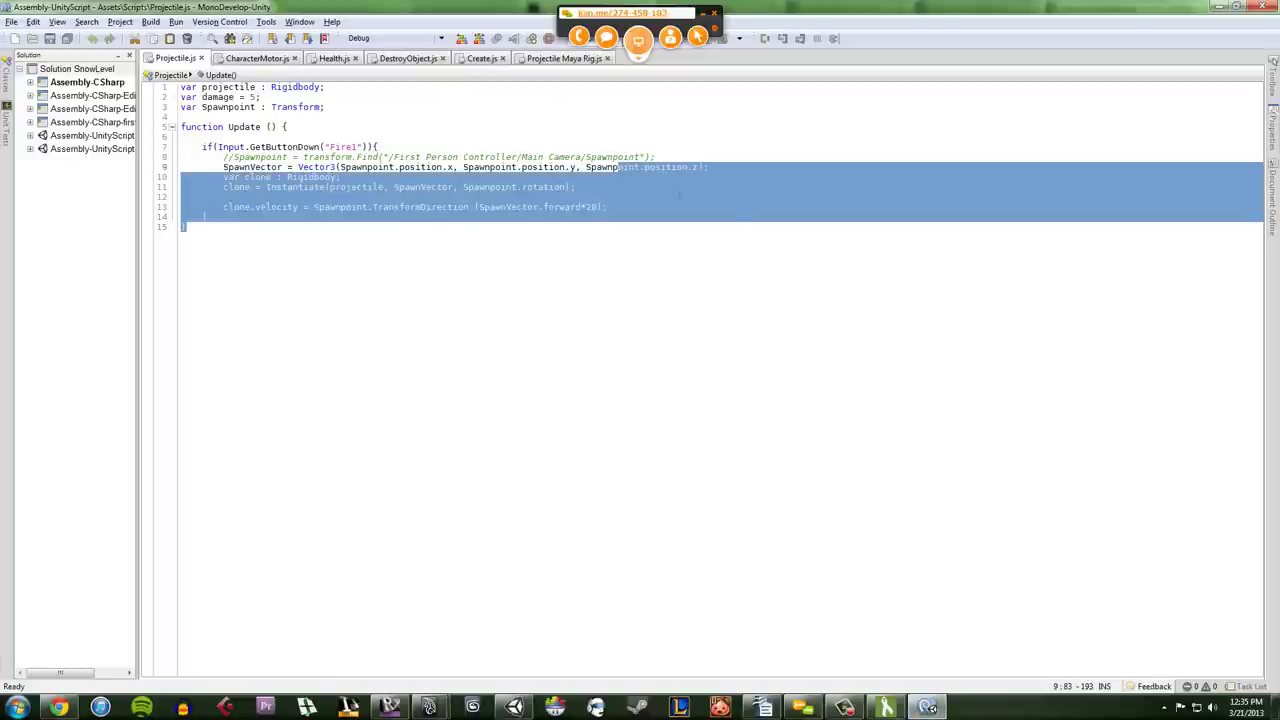
click(732, 217)
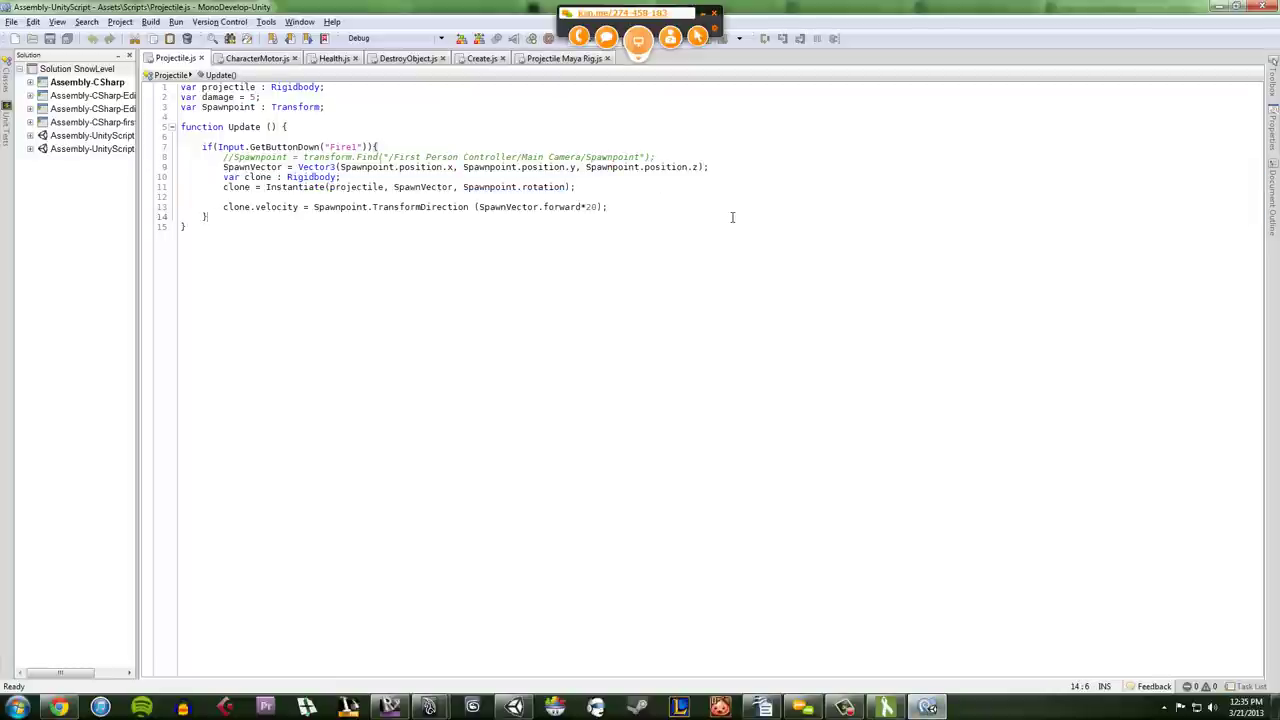
click(492, 253)
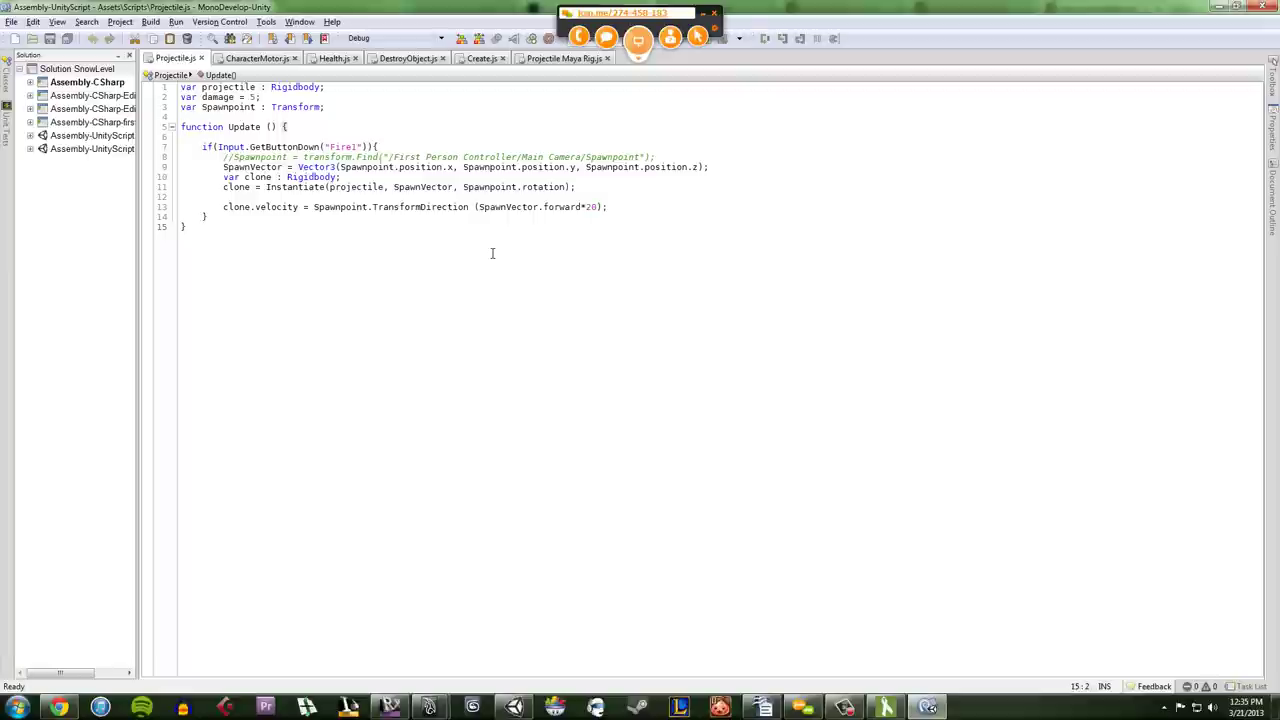
click(563, 218)
Step: Switch to Unity and inspect the cube and the first-person controller on the terrain
click(514, 707)
scroll(627, 389, down, 7)
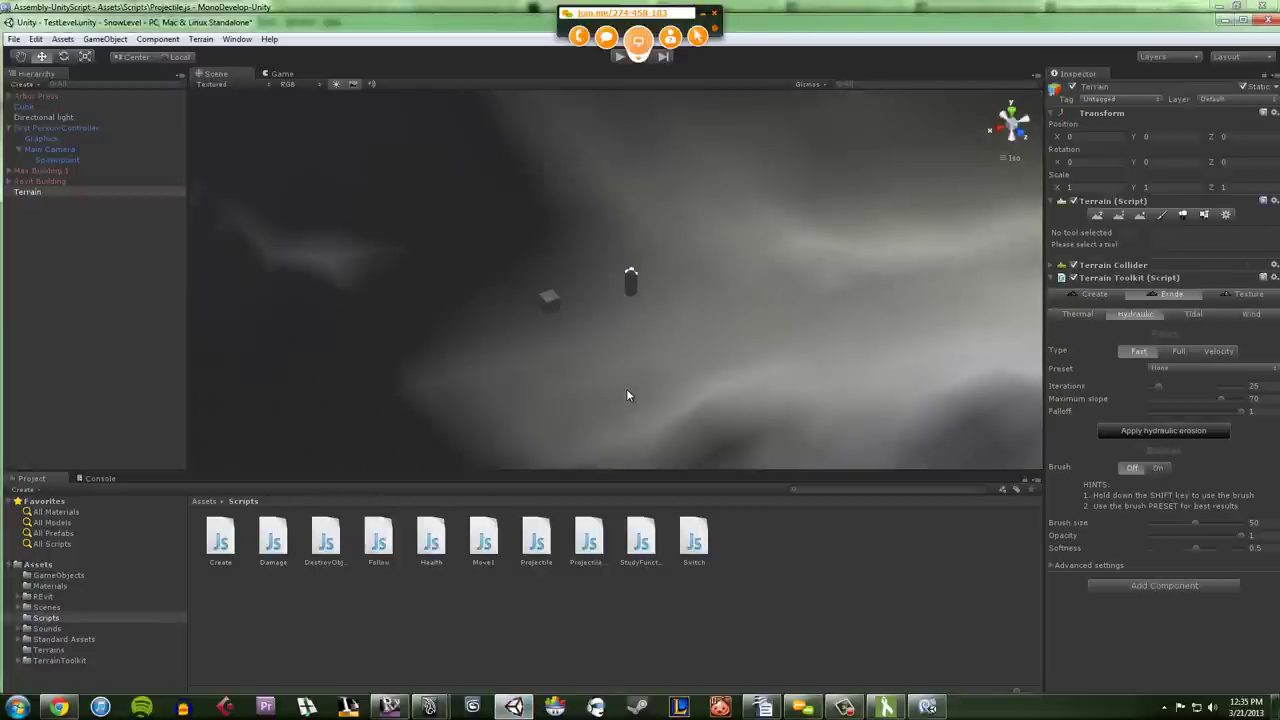
scroll(627, 389, up, 5)
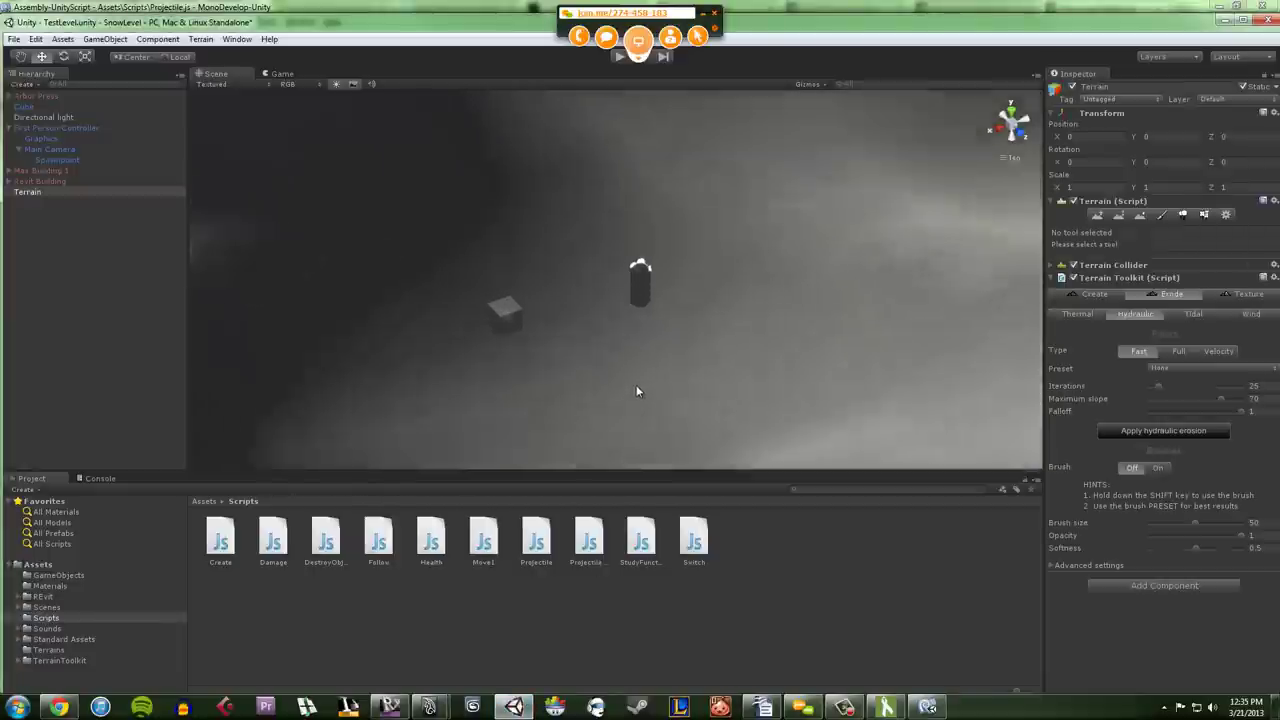
click(650, 297)
click(741, 345)
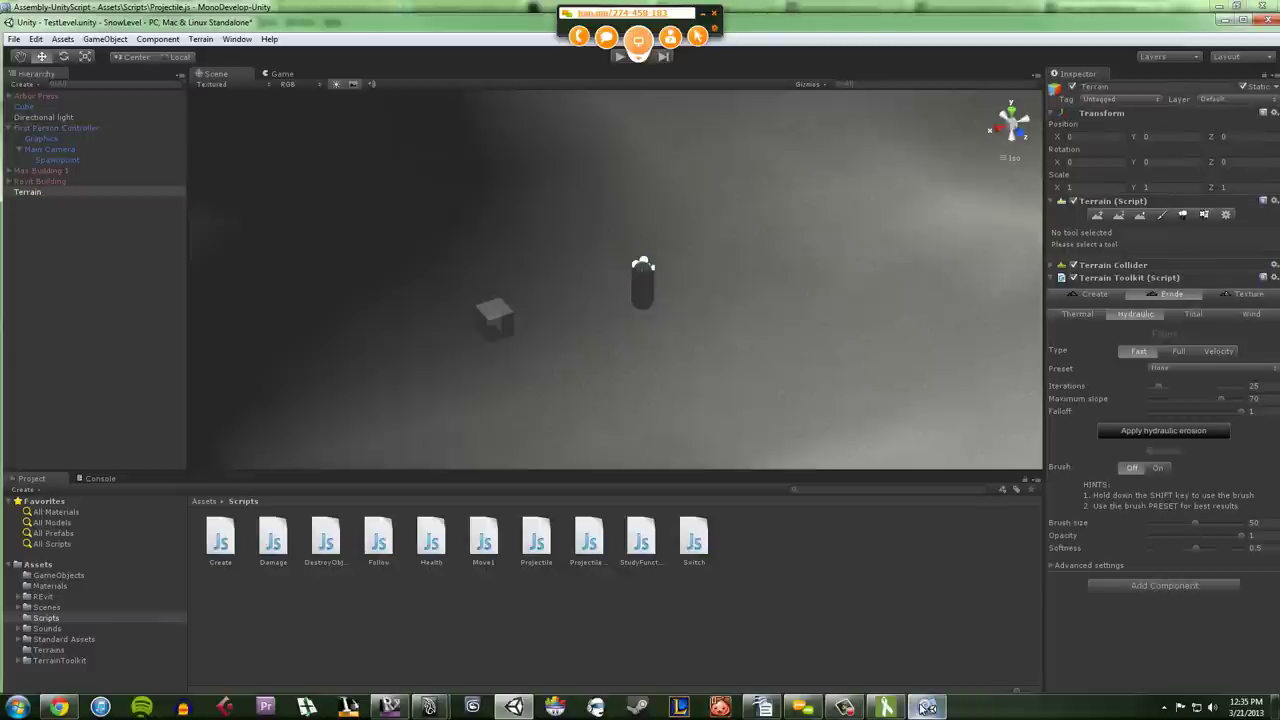
Step: Switch to MonoDevelop and review the CharacterMotor, Health, DestroyObject, Create and Projectile Maya Rig scripts, ending on Projectile.js
mouse_move(927, 707)
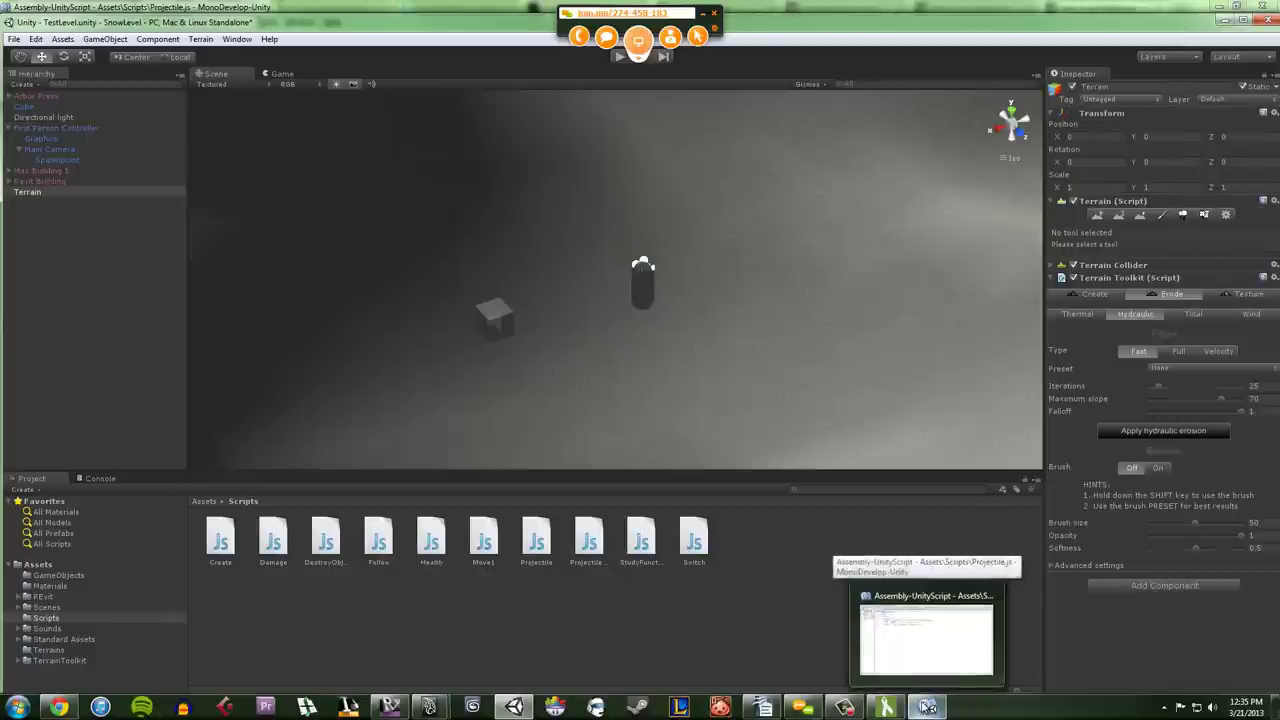
click(927, 707)
click(280, 60)
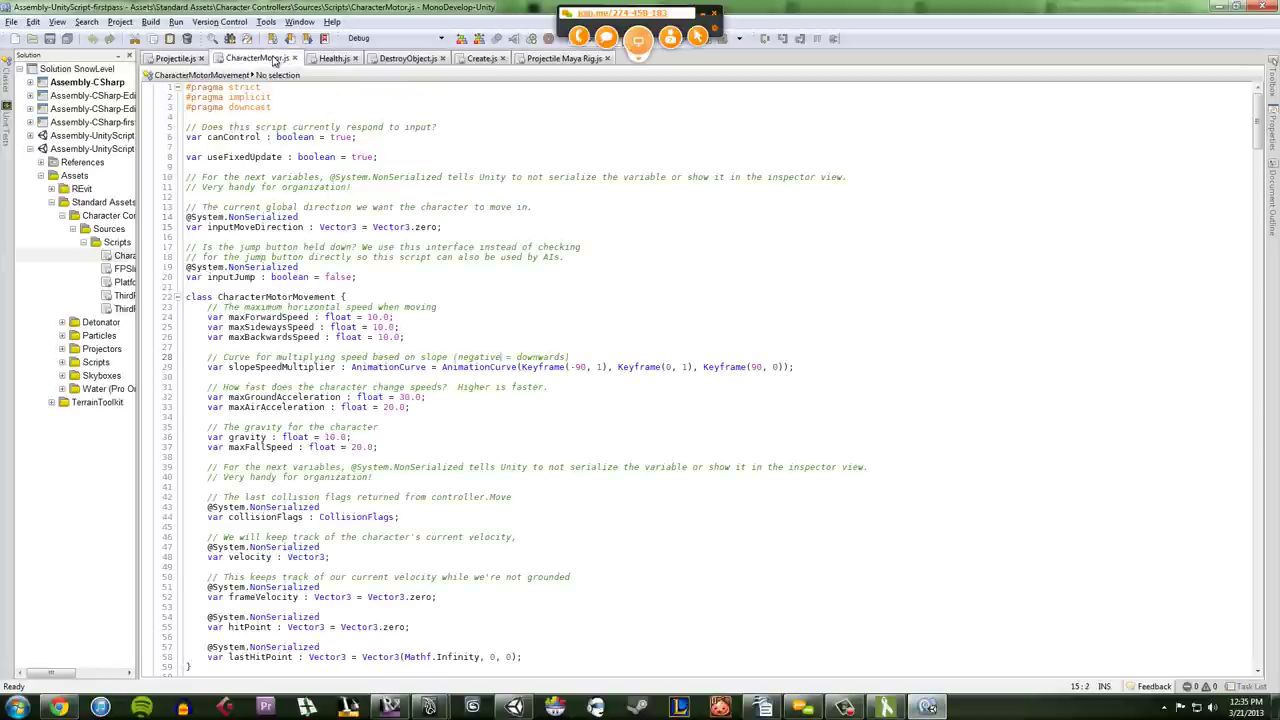
click(334, 60)
click(412, 61)
click(472, 62)
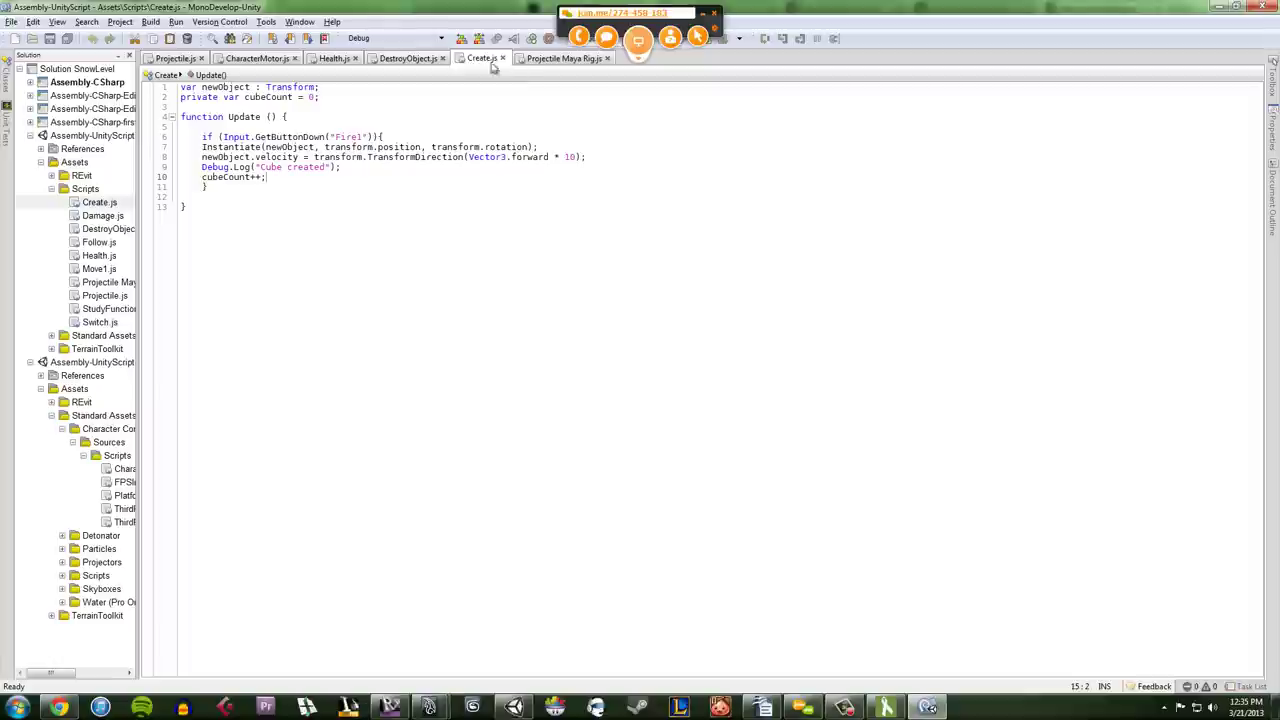
click(551, 62)
click(170, 60)
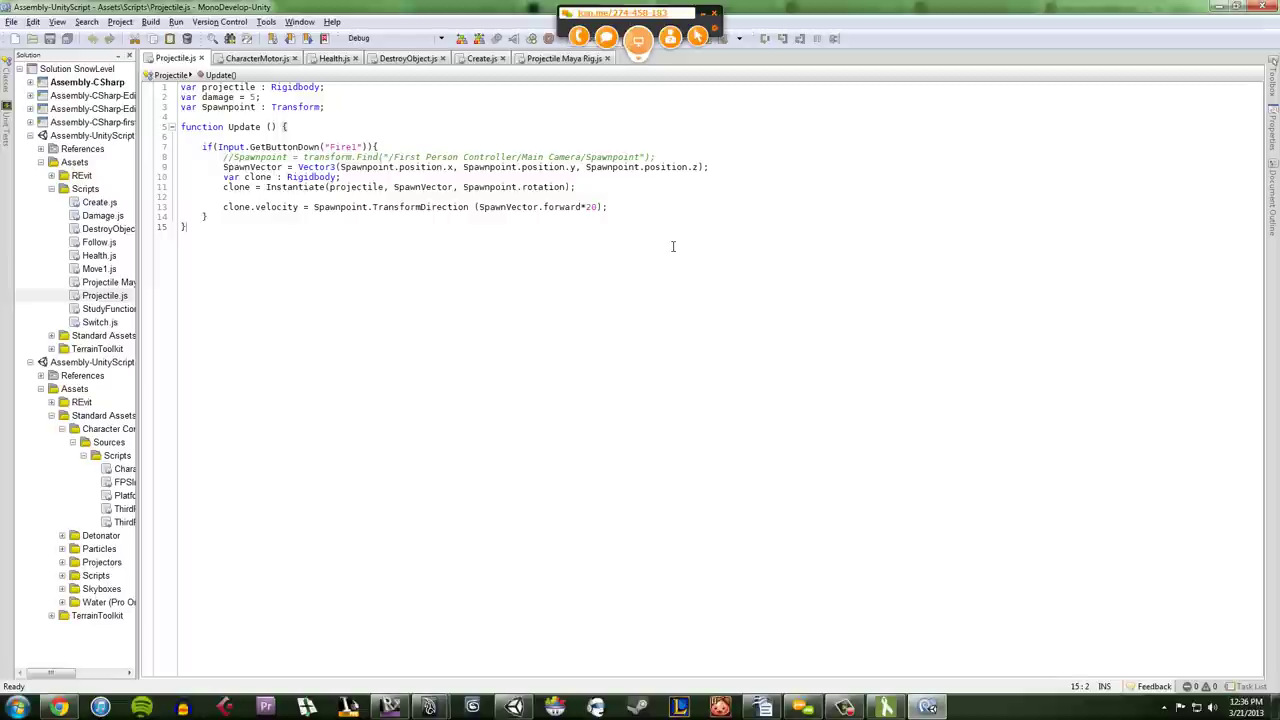
Step: Return to Unity from MonoDevelop and display the contents of the project's root Assets folder
click(1212, 7)
click(664, 360)
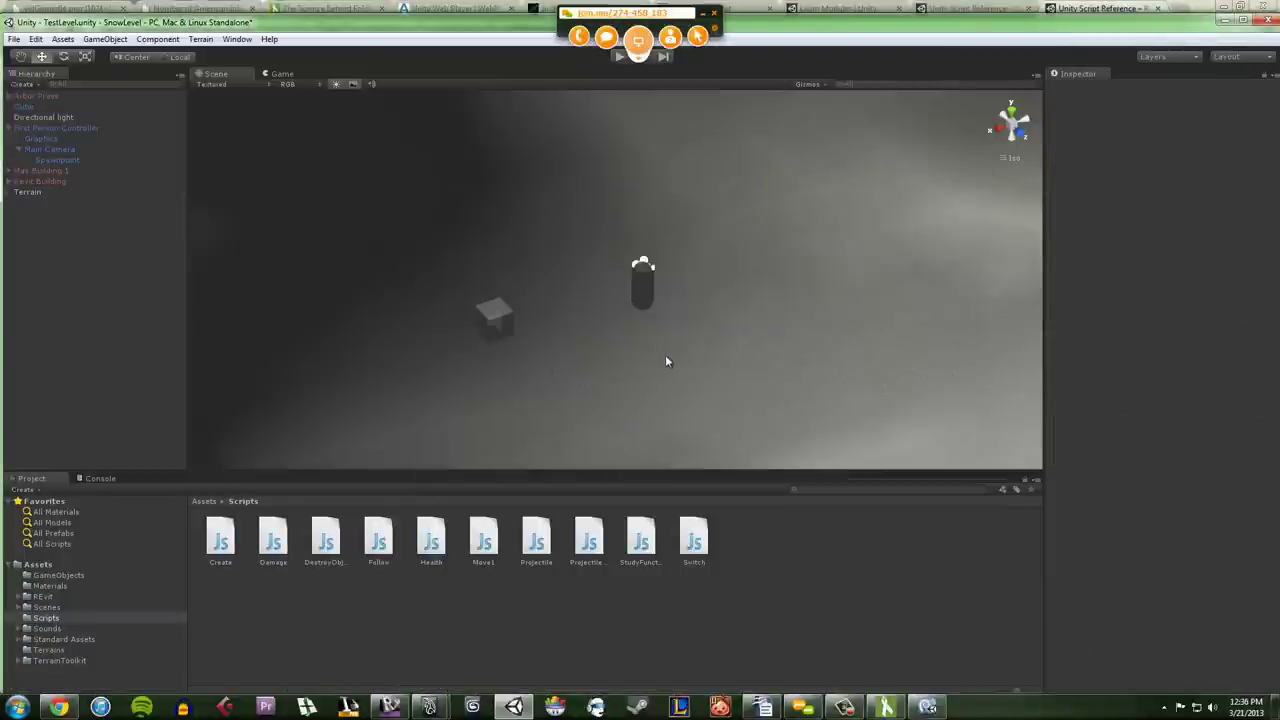
click(666, 356)
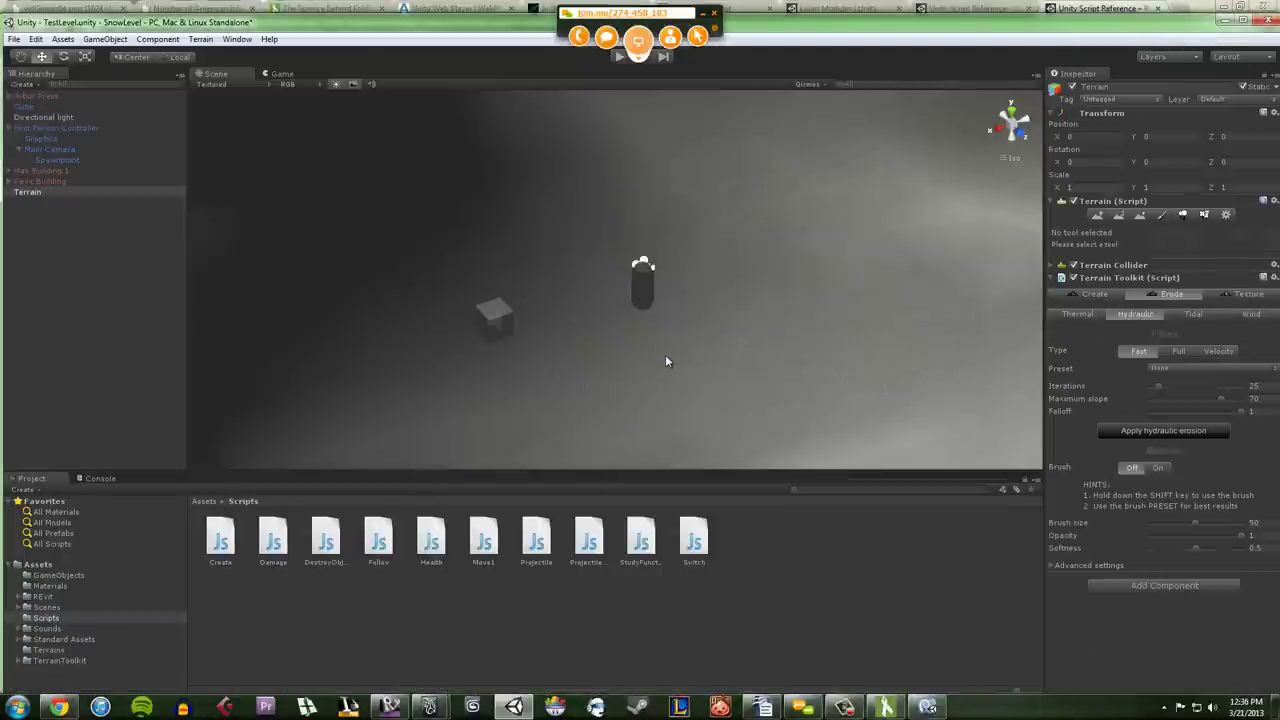
click(58, 575)
click(38, 564)
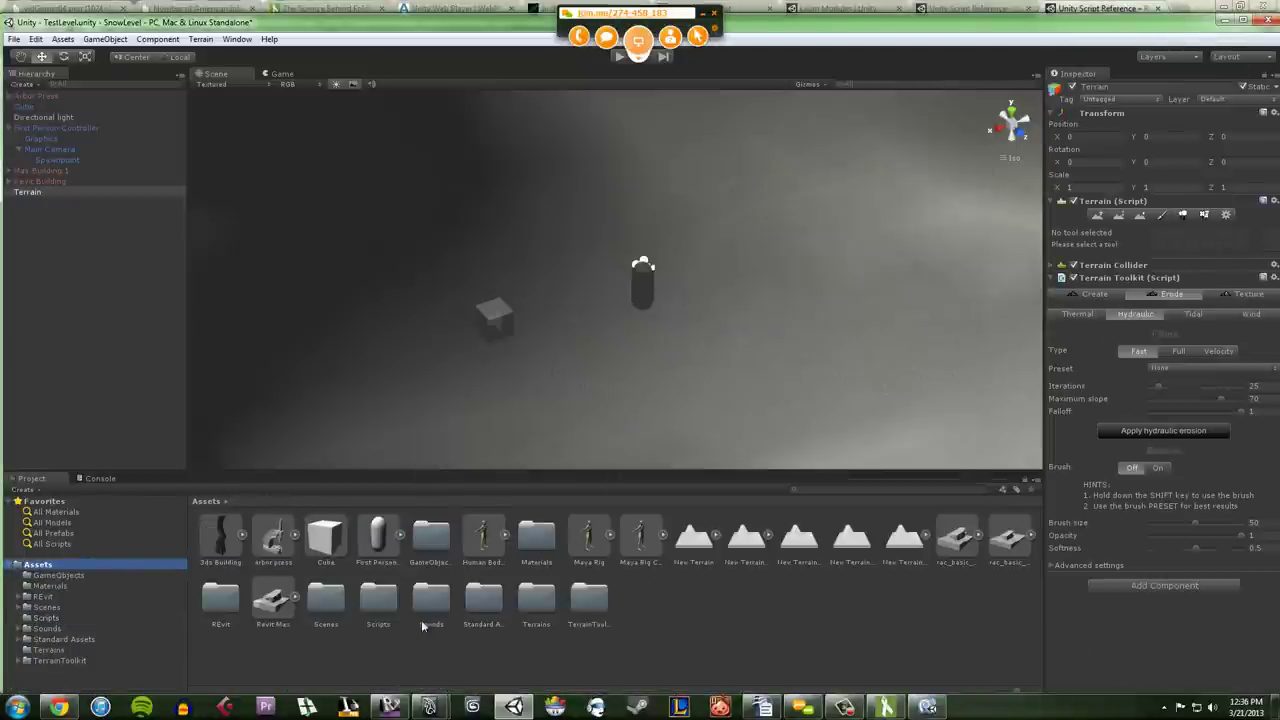
scroll(822, 285, down, 5)
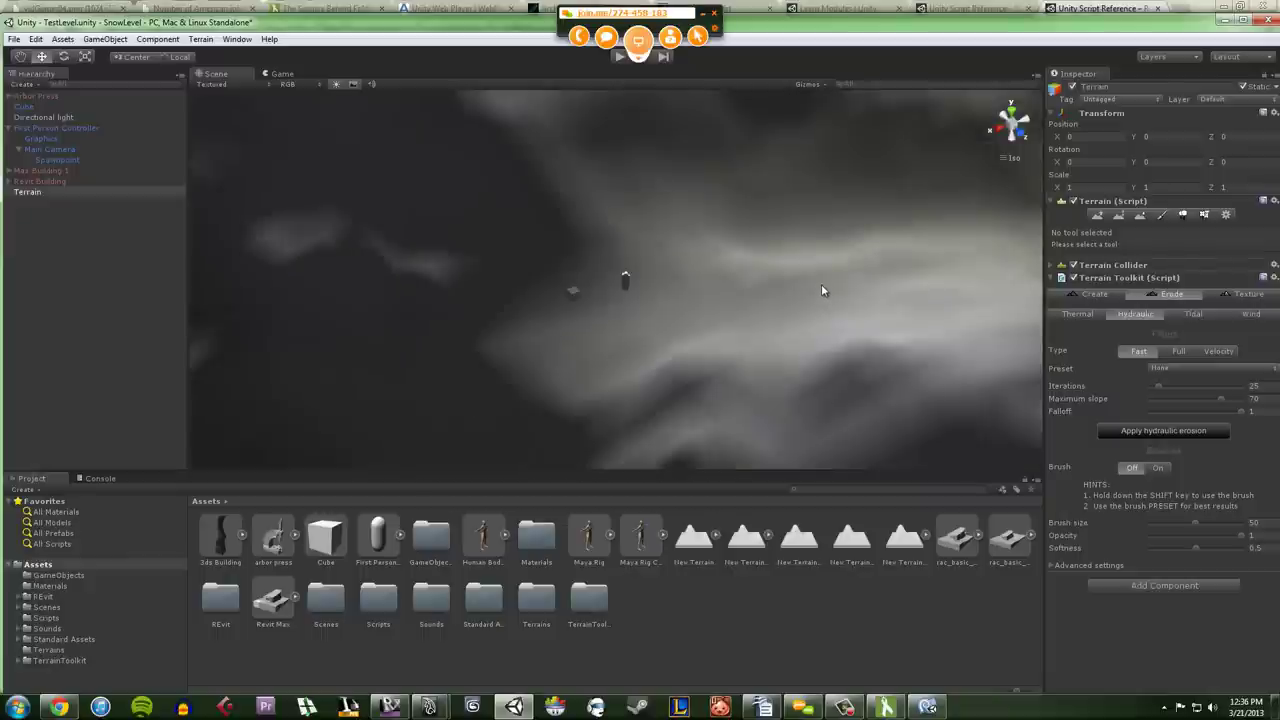
scroll(824, 290, down, 10)
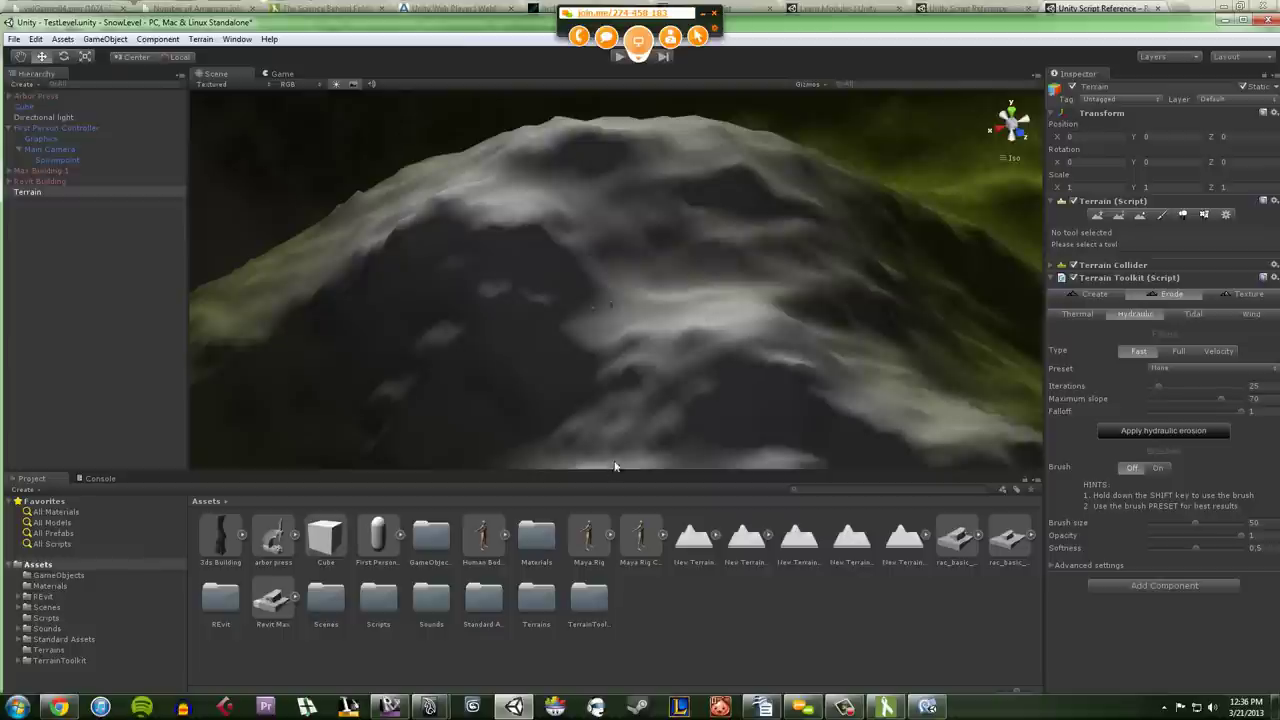
Step: Switch to Revit and start an FBX export of the Aerial 3D view of the sample house
click(390, 707)
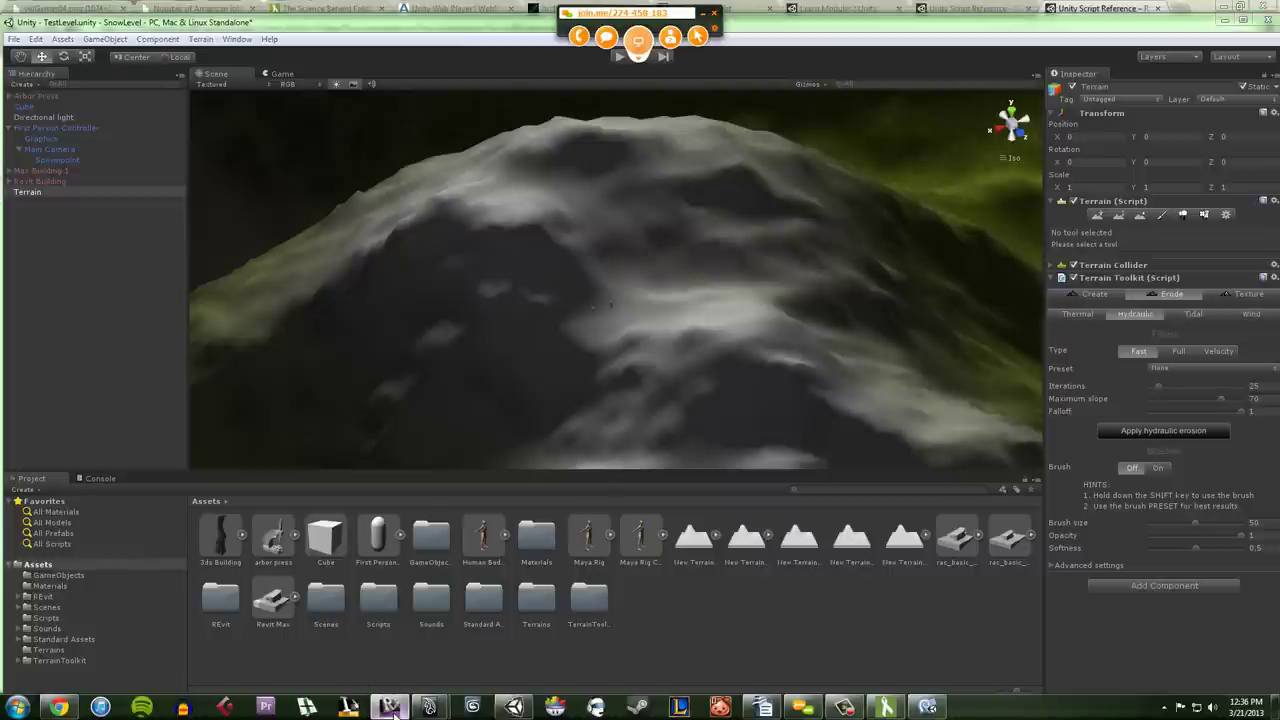
shift+middle_drag(952, 560, 723, 477)
scroll(730, 474, up, 2)
middle_drag(812, 484, 822, 510)
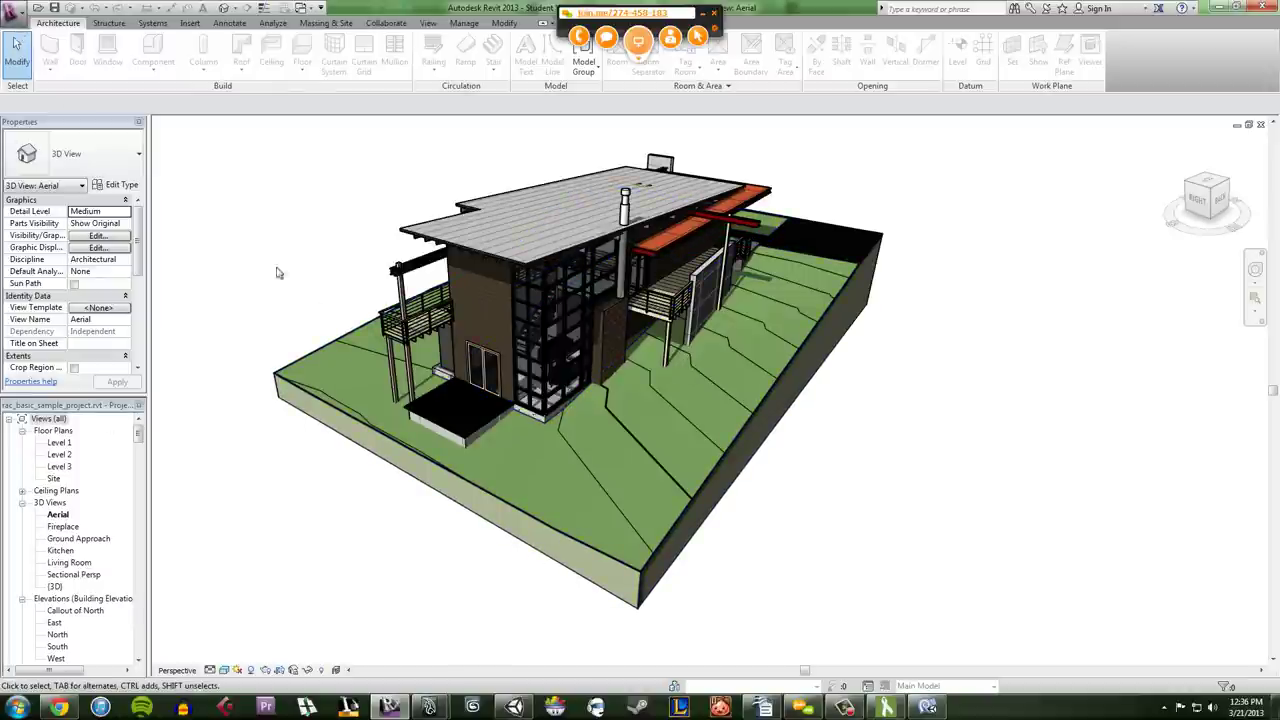
click(20, 18)
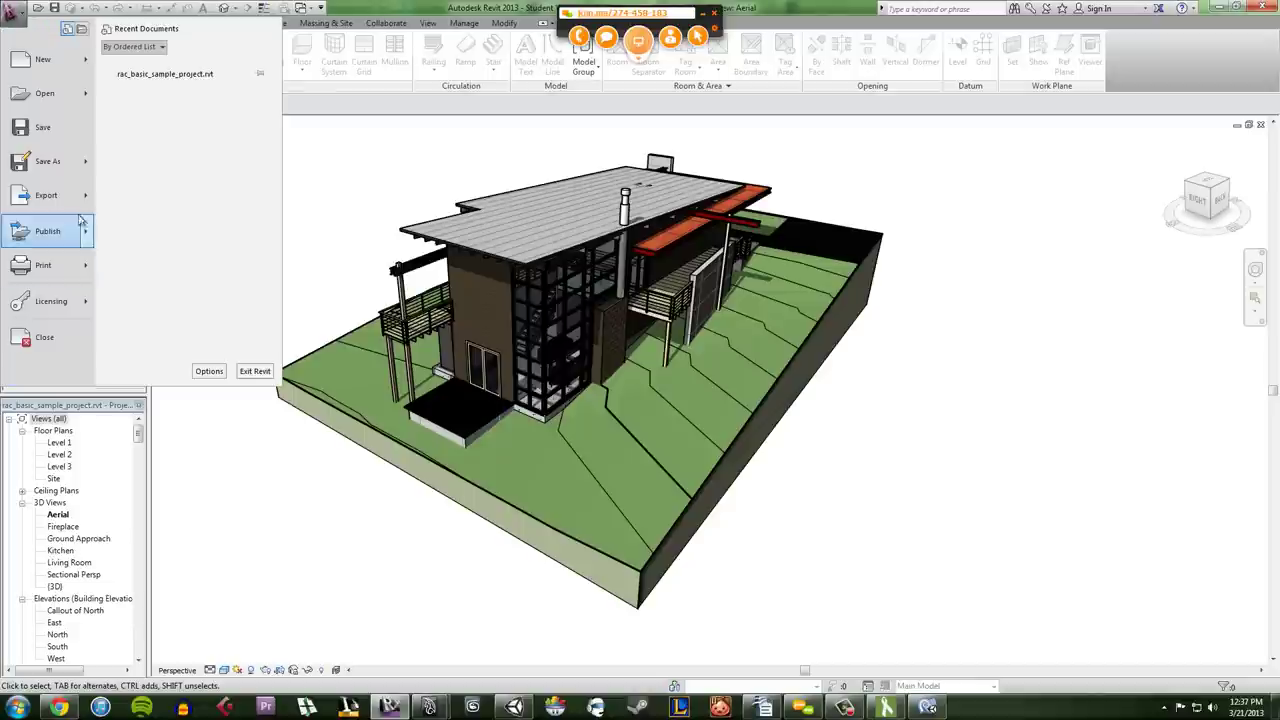
mouse_move(76, 203)
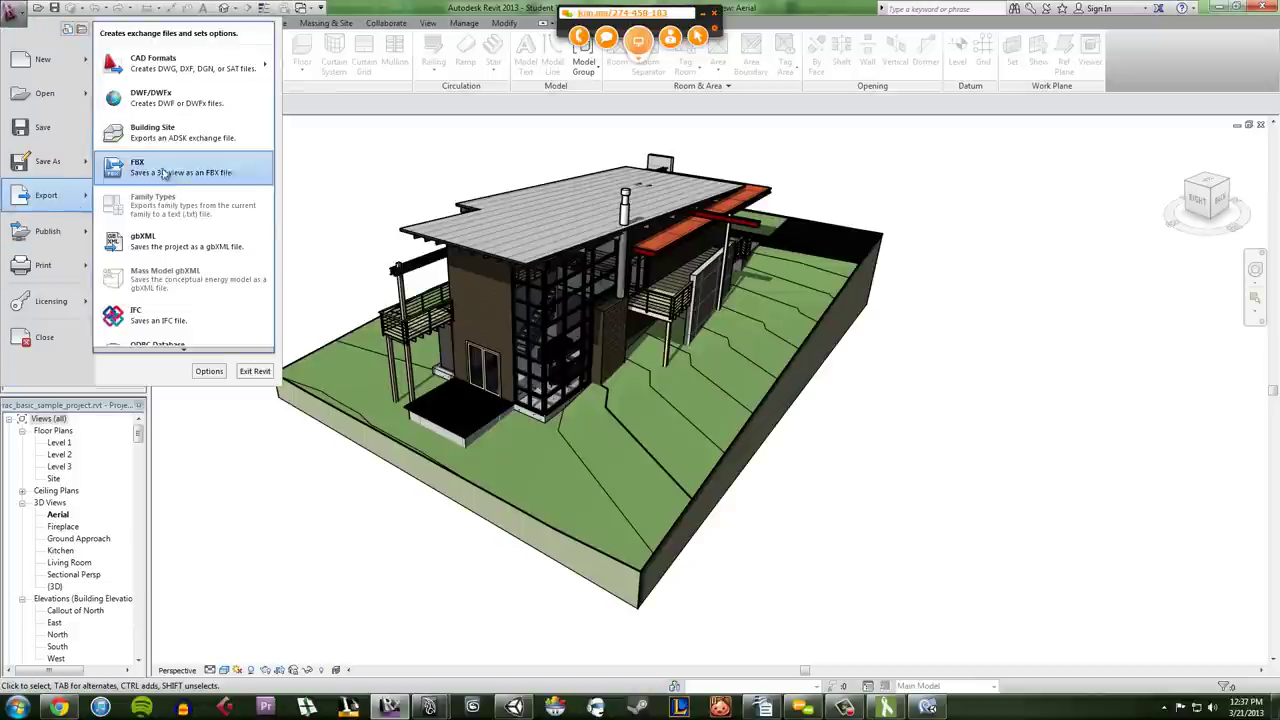
click(205, 172)
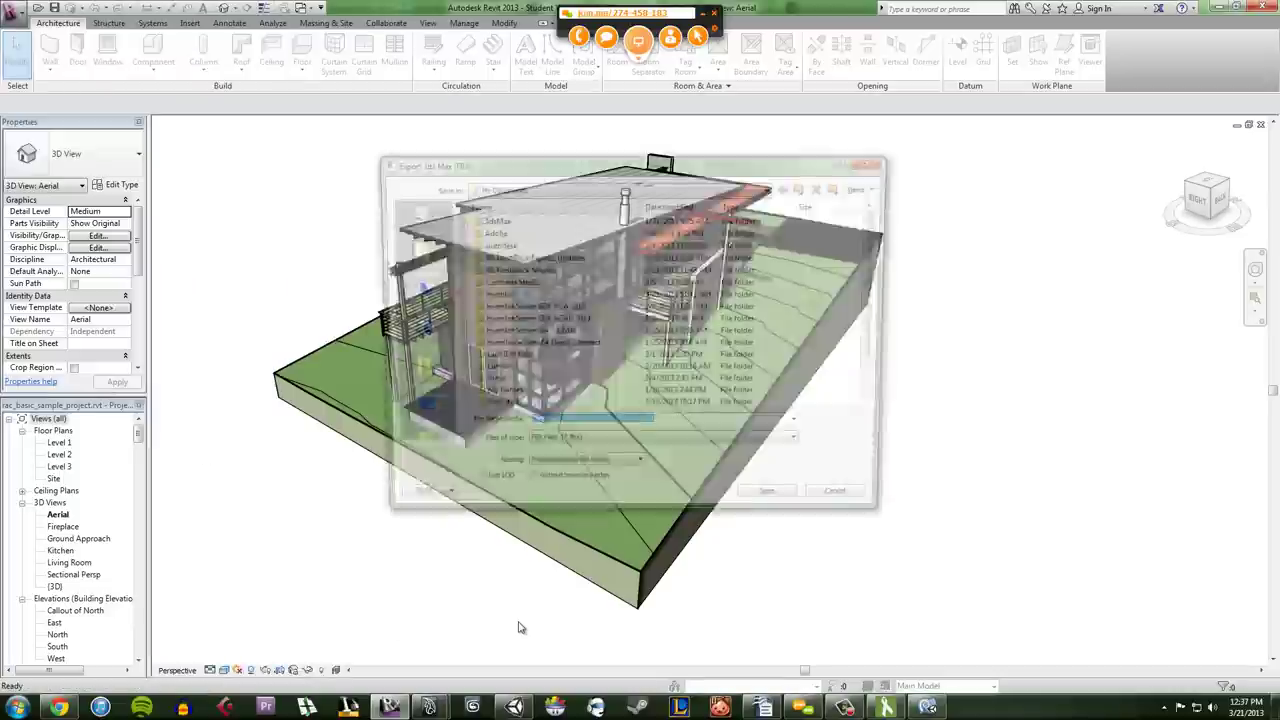
Step: Set the export location to the Assets folder of the SnowLevel project in Unity 3.5 Projects on drive D
click(533, 189)
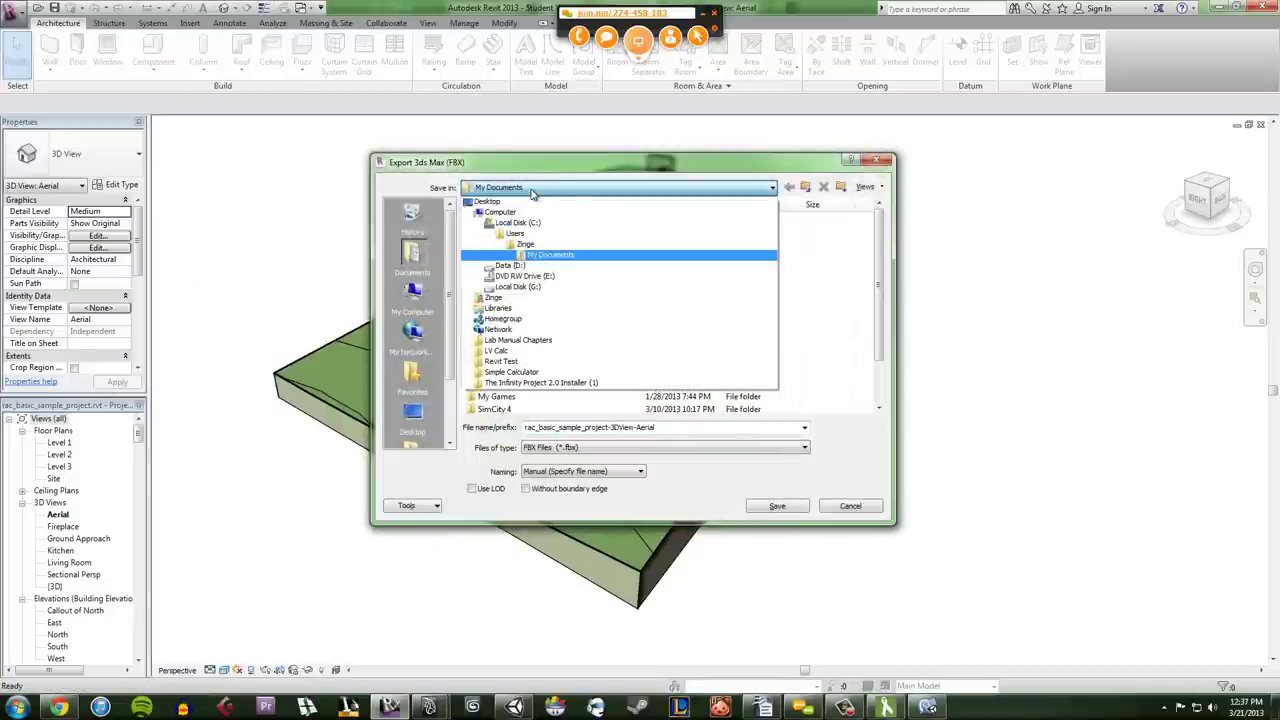
click(545, 268)
scroll(560, 318, down, 8)
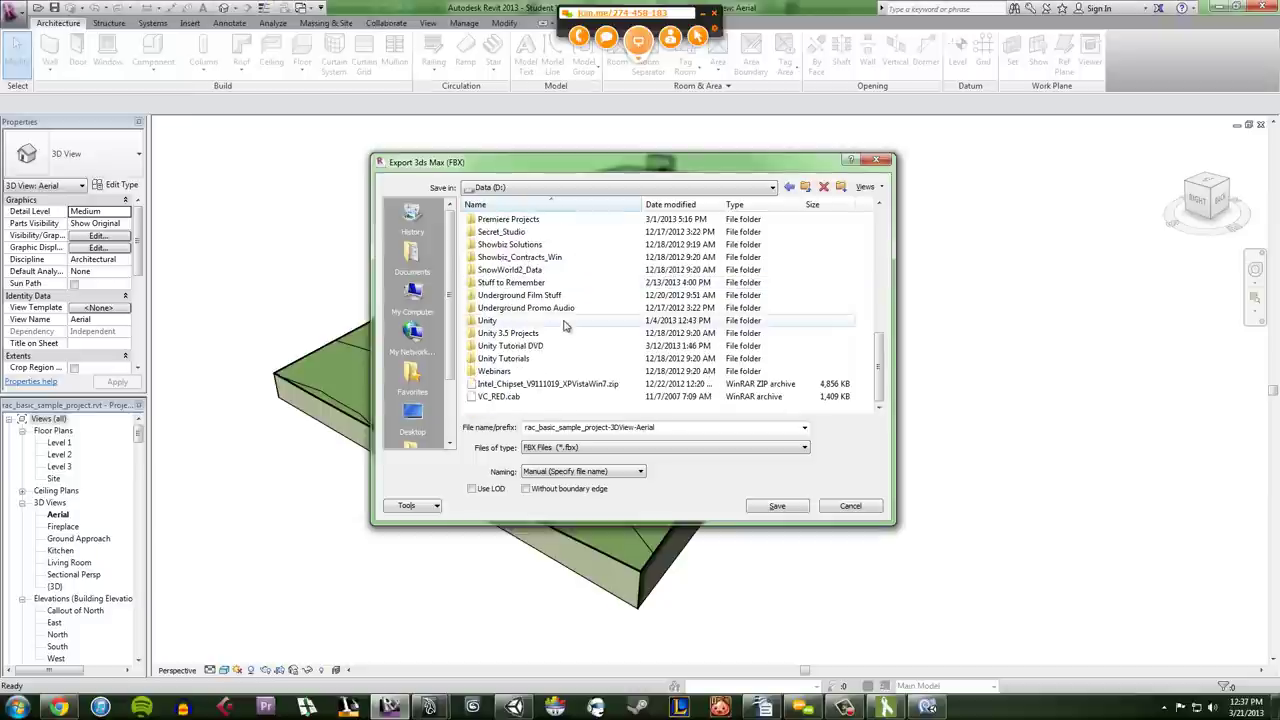
double_click(560, 333)
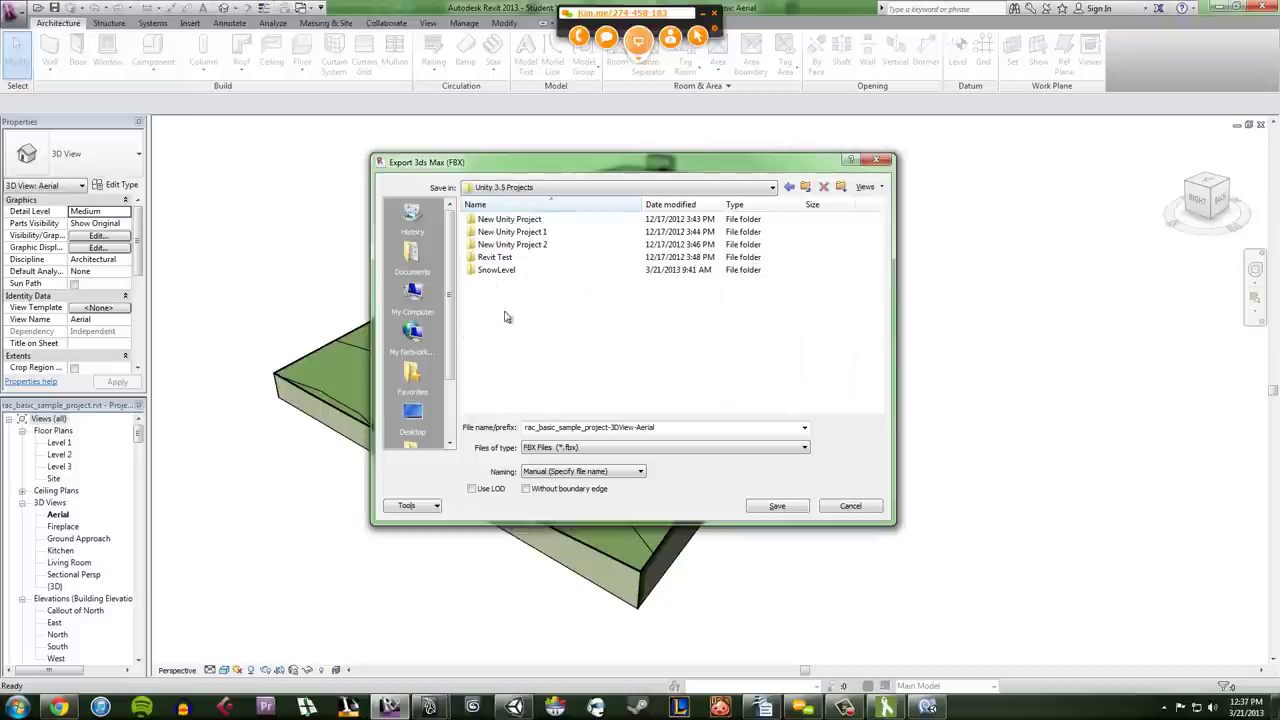
double_click(529, 272)
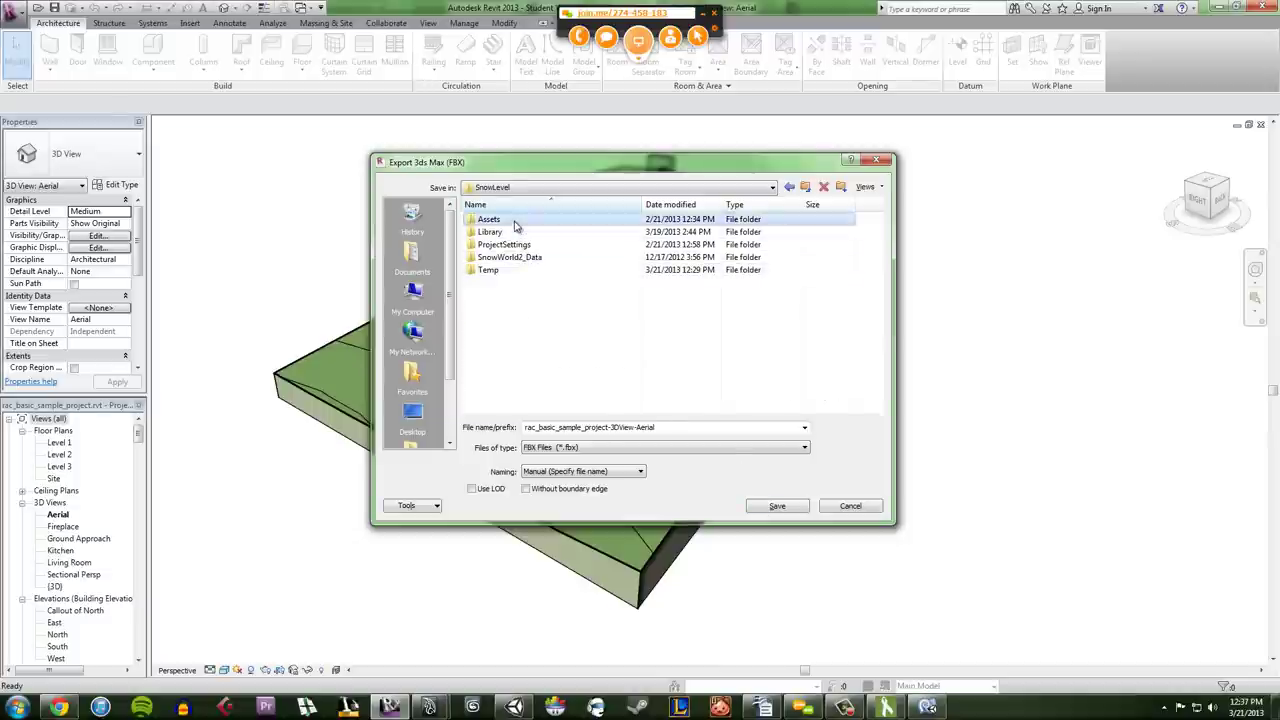
double_click(510, 220)
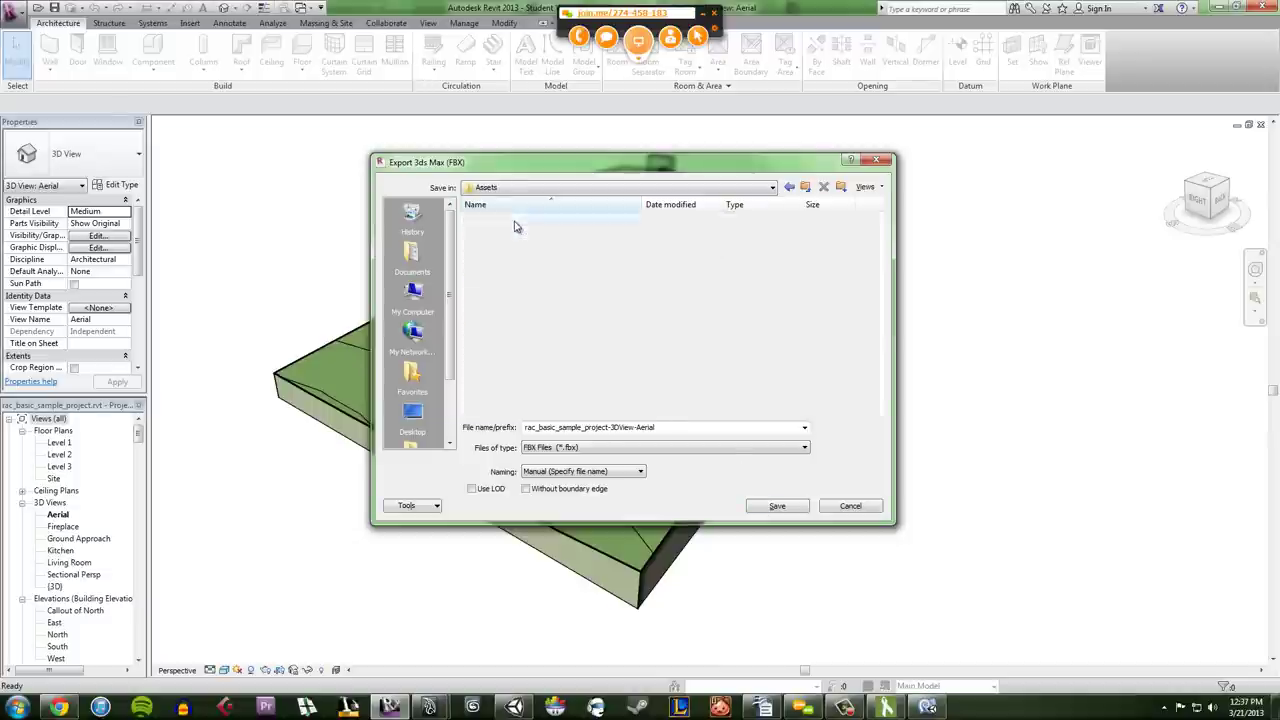
Step: Save the FBX export as Revit Building 2 and switch to Unity to load it into the Assets folder
click(669, 429)
text(Revit)
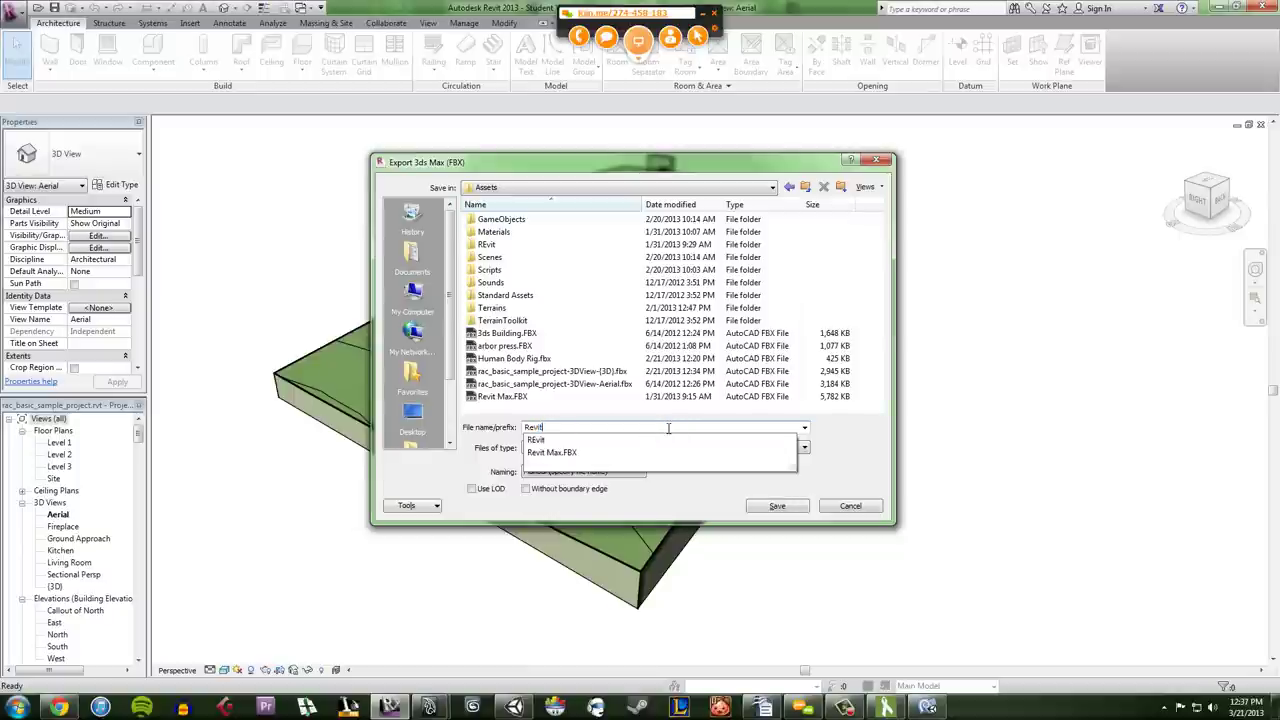
text( Building 2)
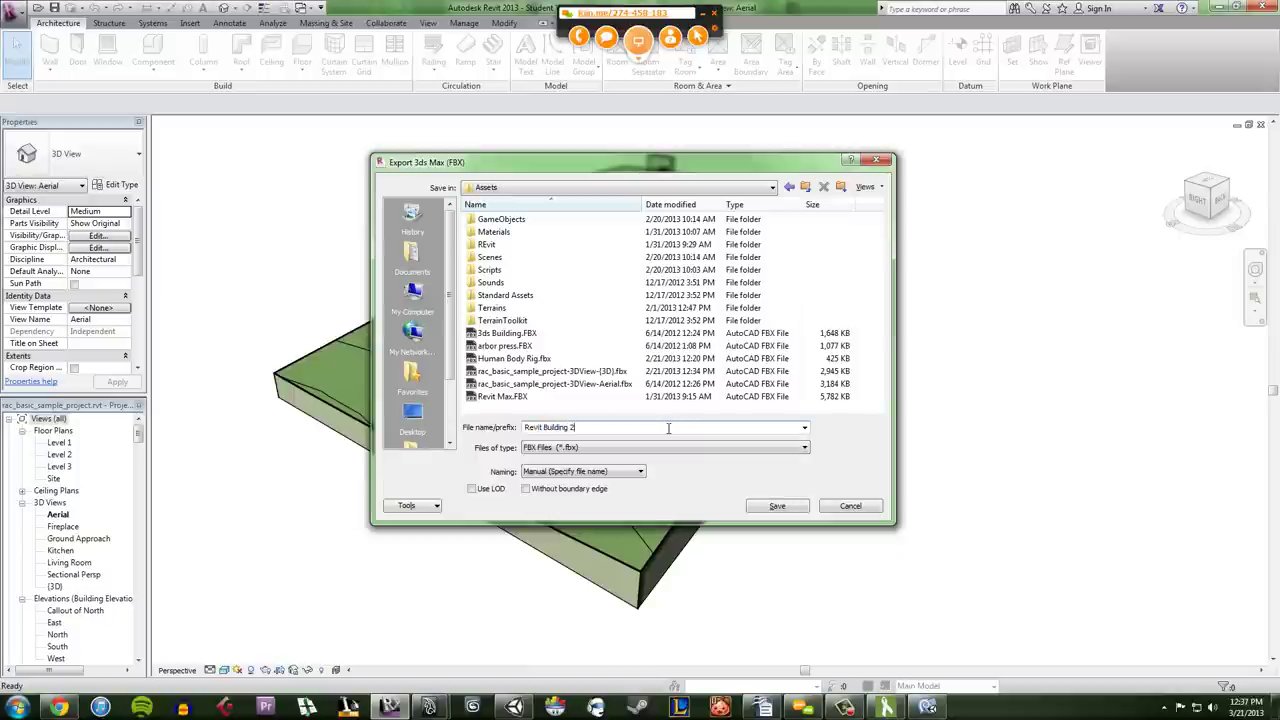
click(778, 508)
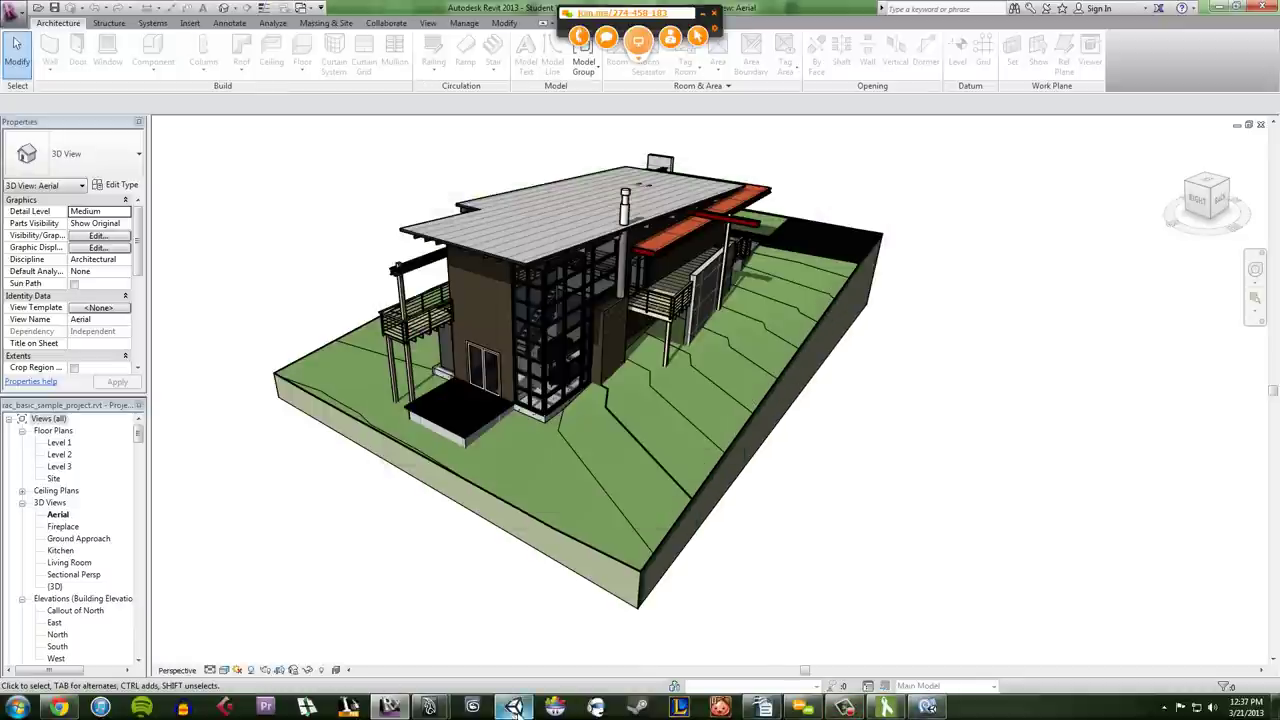
click(514, 707)
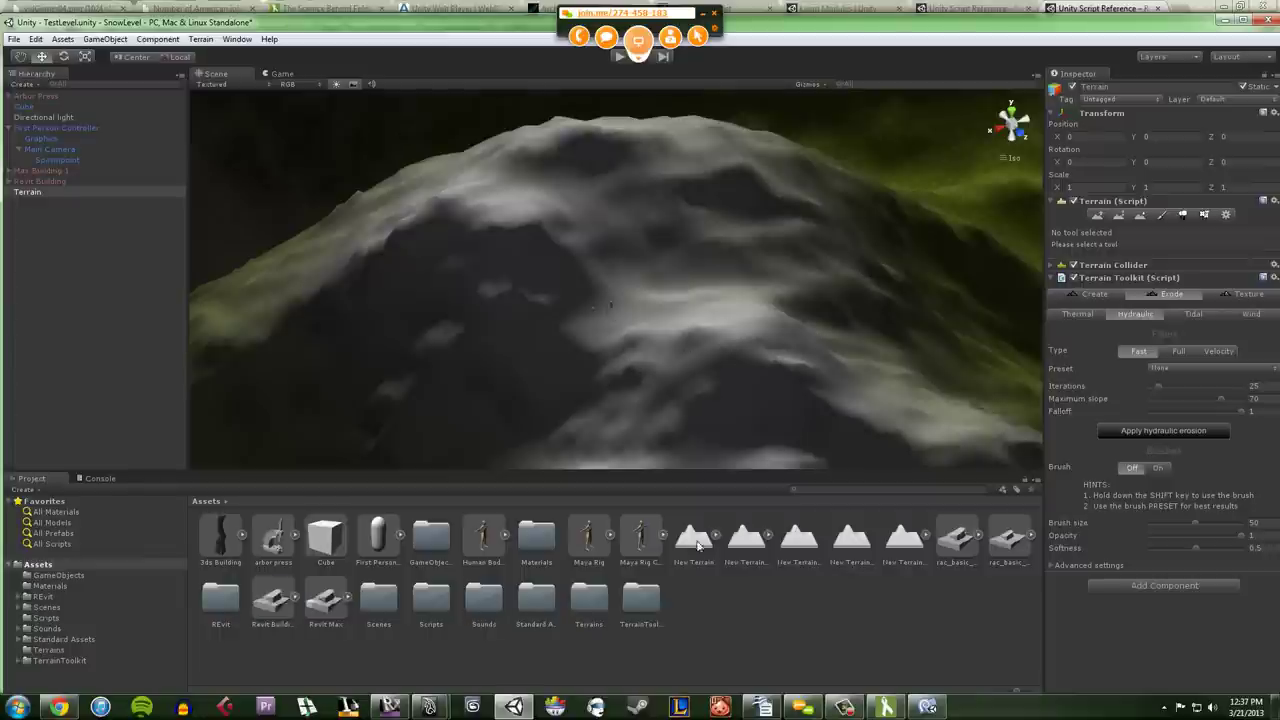
click(782, 634)
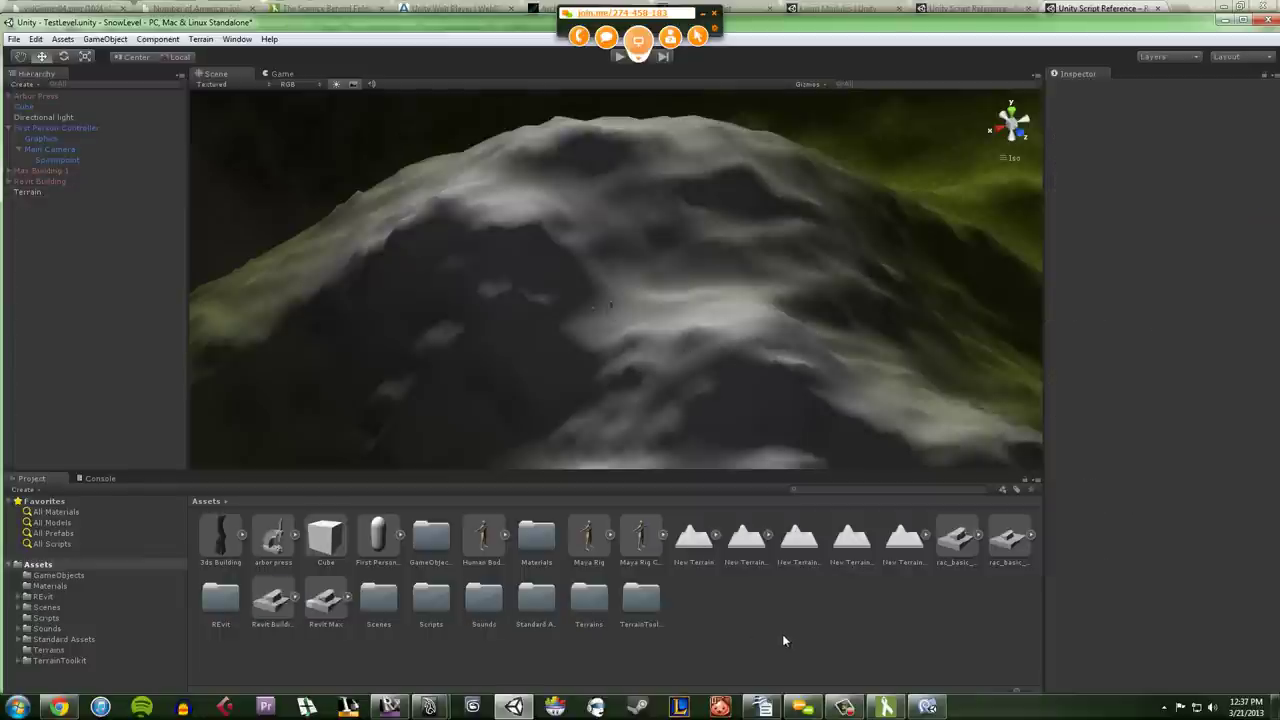
Step: Enable Generate Colliders in the import settings of the Revit Building 2 model in the Assets folder
click(277, 602)
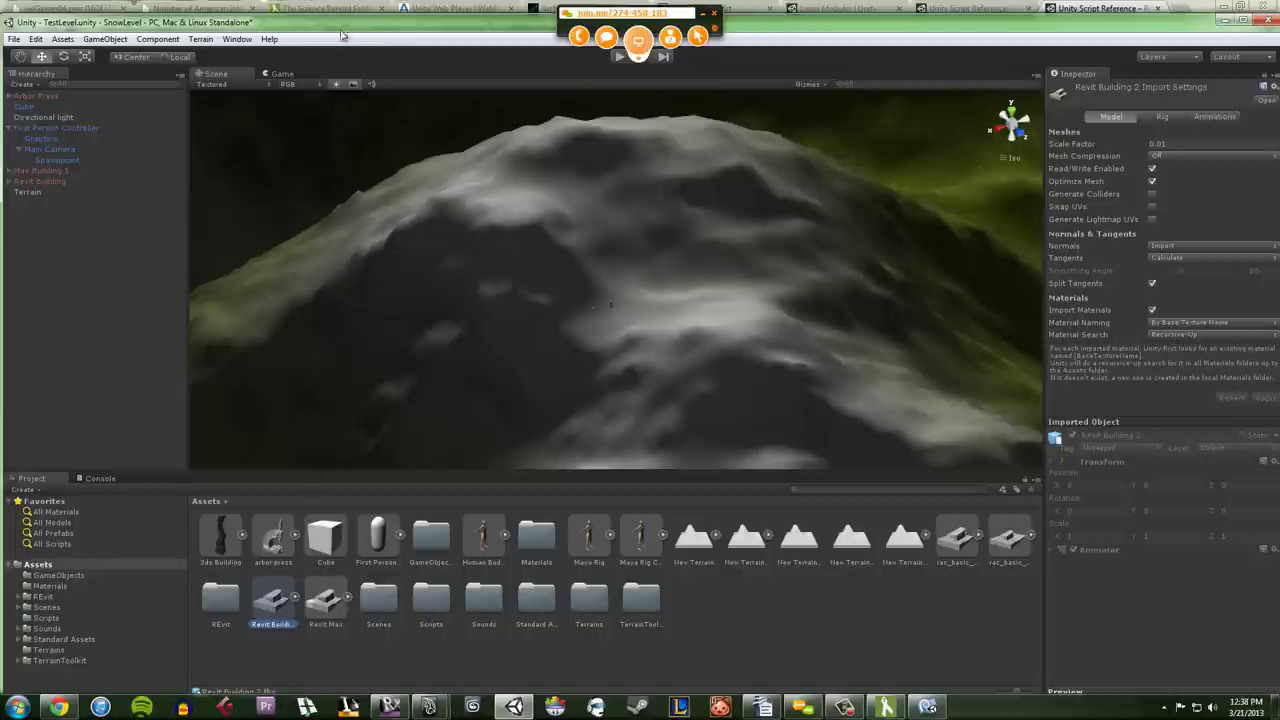
drag(343, 29, 345, 6)
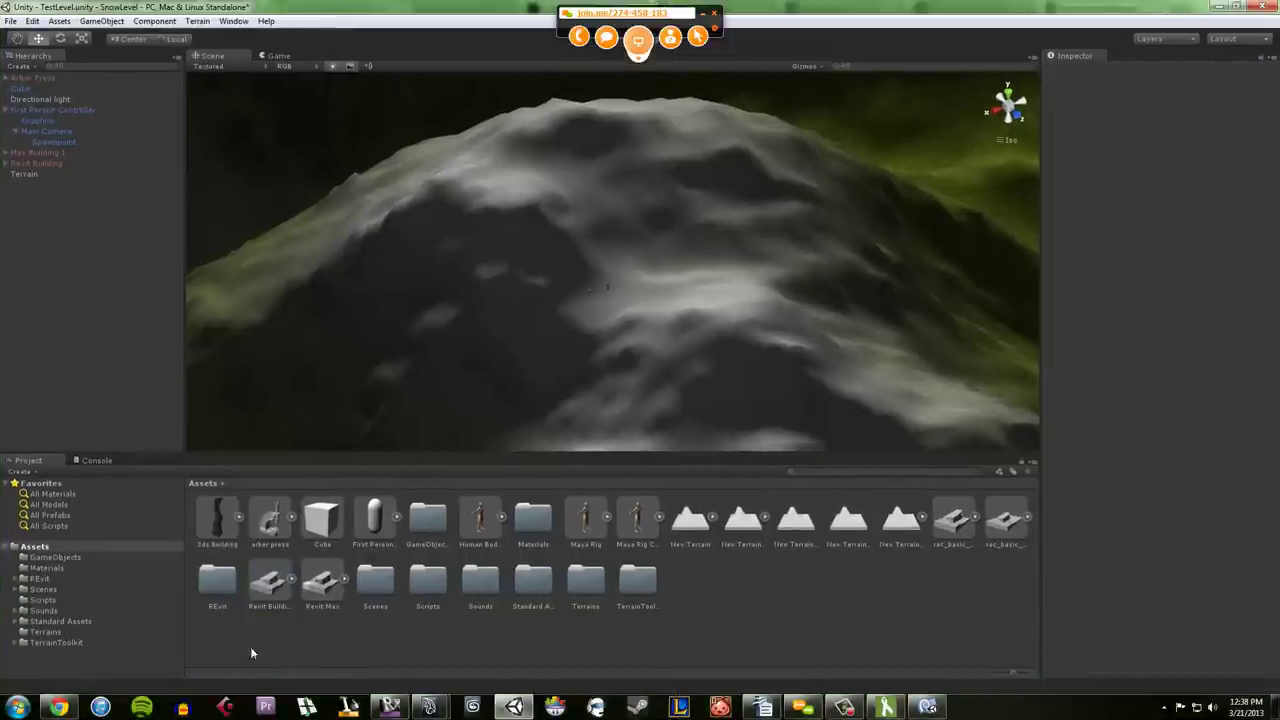
click(267, 597)
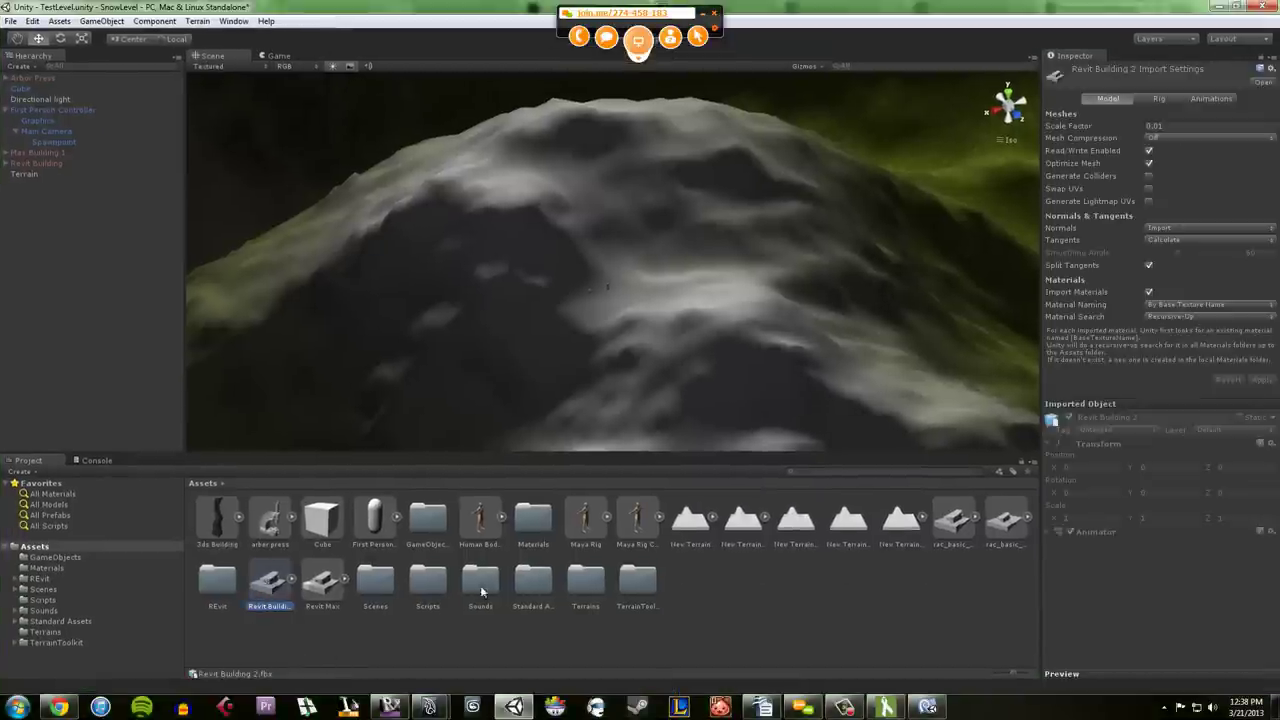
key(Right)
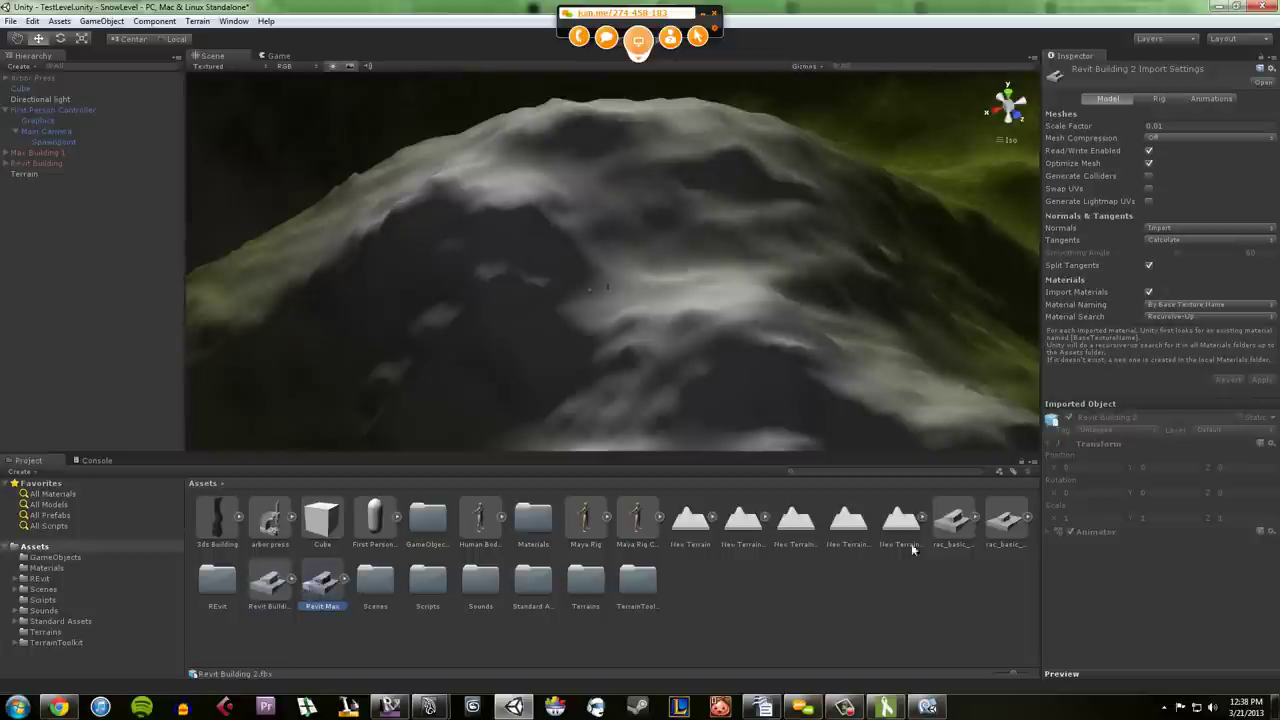
click(998, 532)
click(326, 625)
click(268, 585)
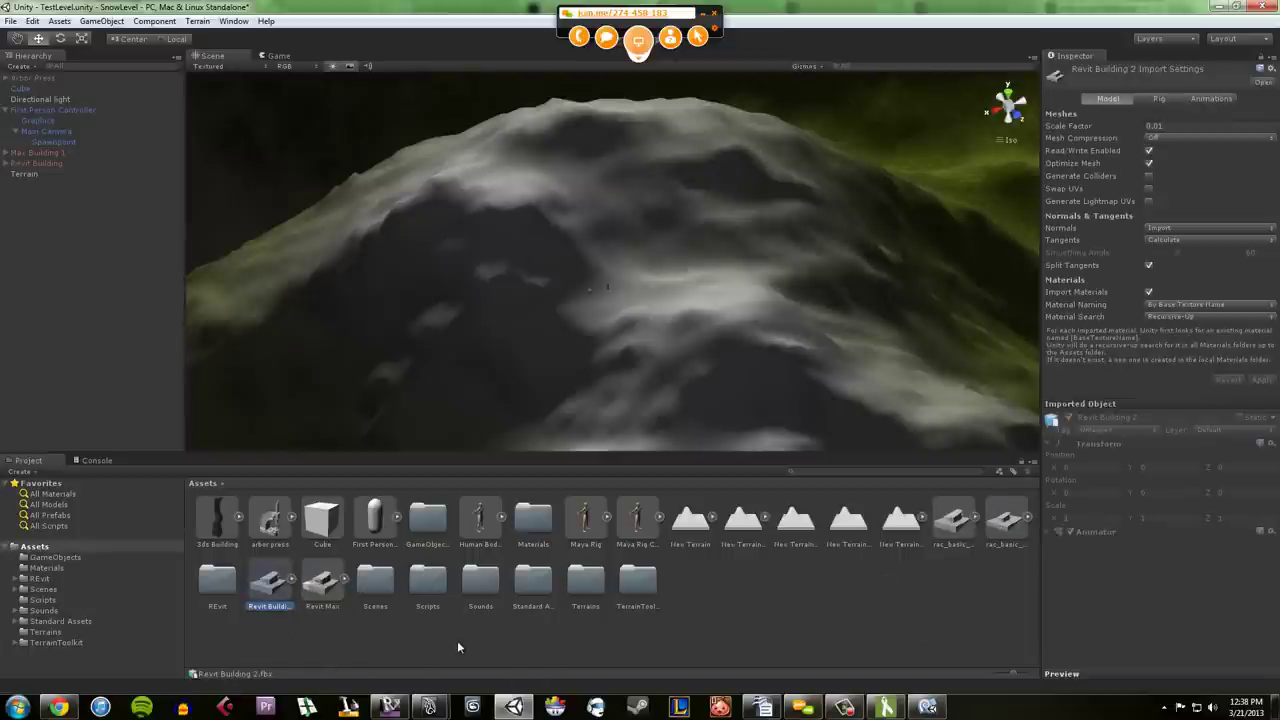
click(1148, 176)
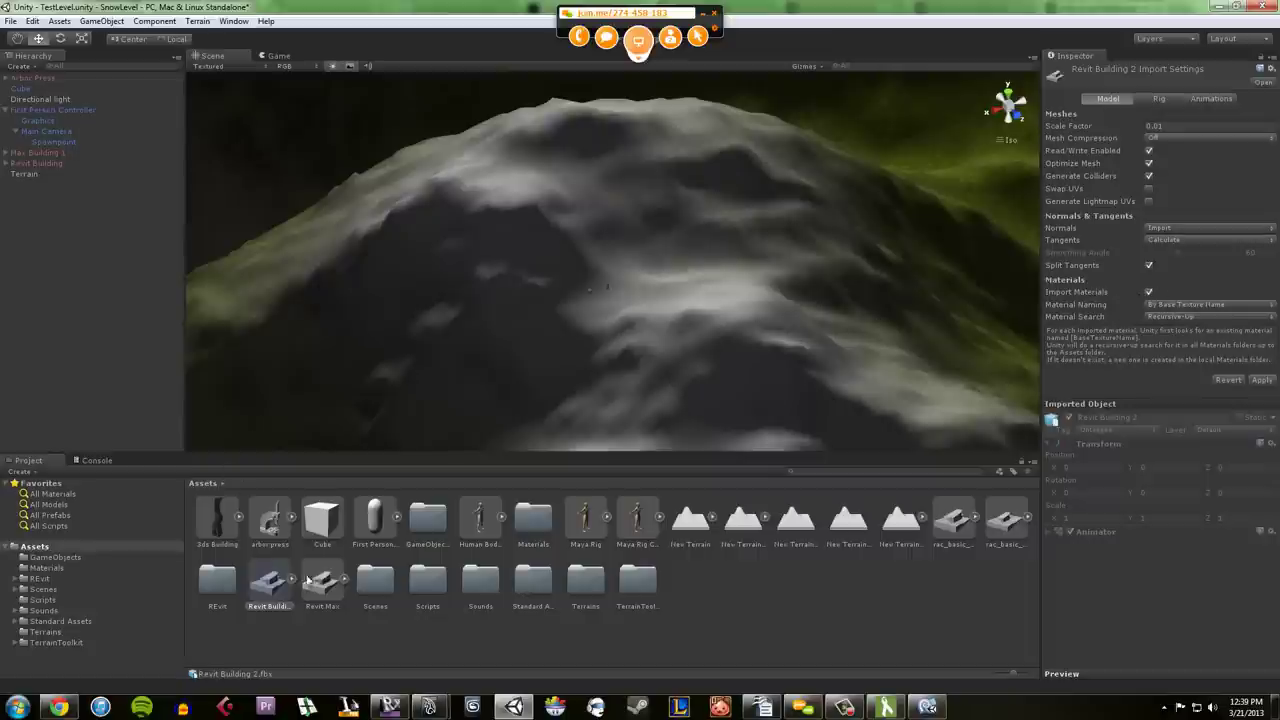
Step: Set the Revit Building 2 model's import scale factor to 1 and apply the changed import settings
drag(270, 597, 268, 648)
drag(1167, 126, 1155, 128)
text(0.05)
drag(305, 561, 687, 625)
drag(1172, 127, 1136, 134)
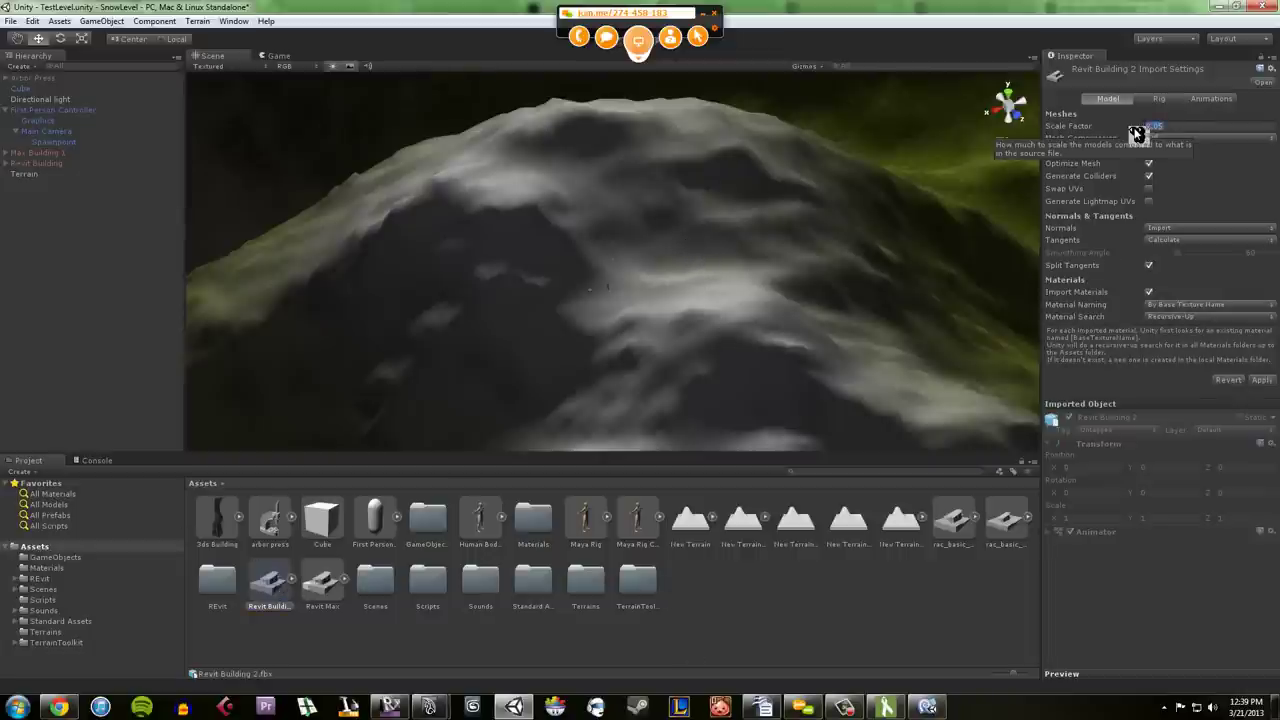
text(1)
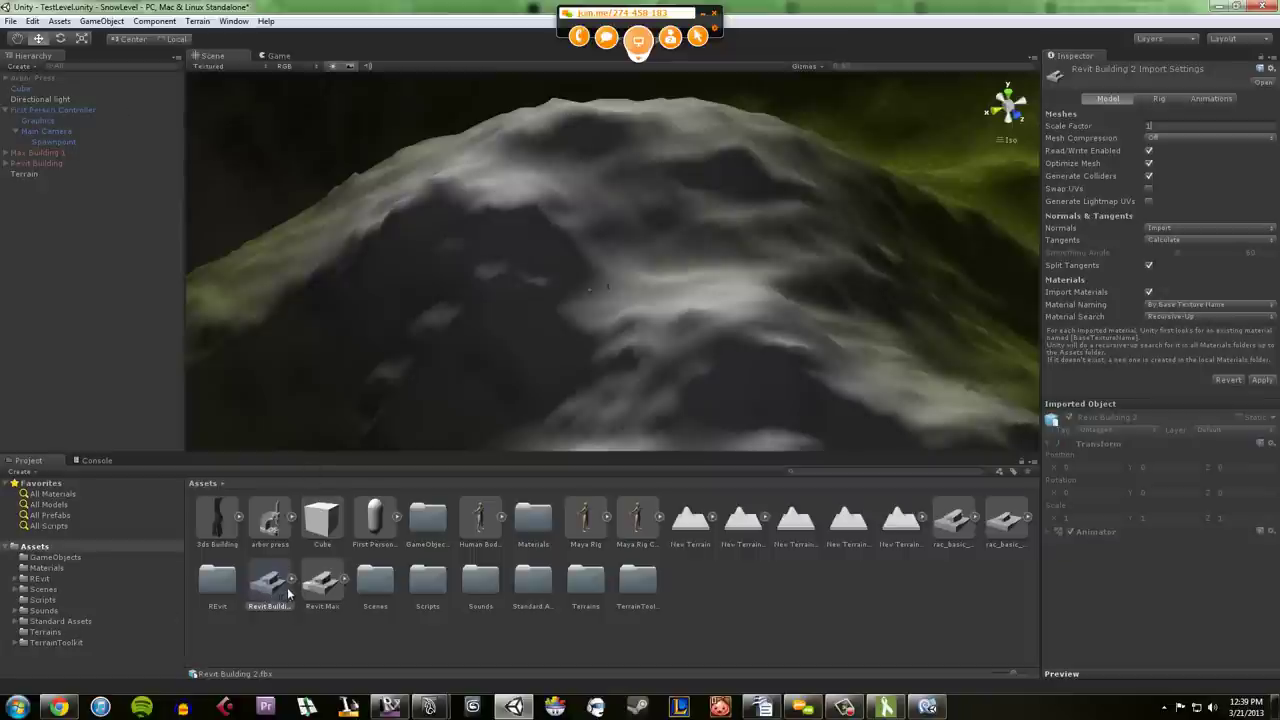
click(1260, 380)
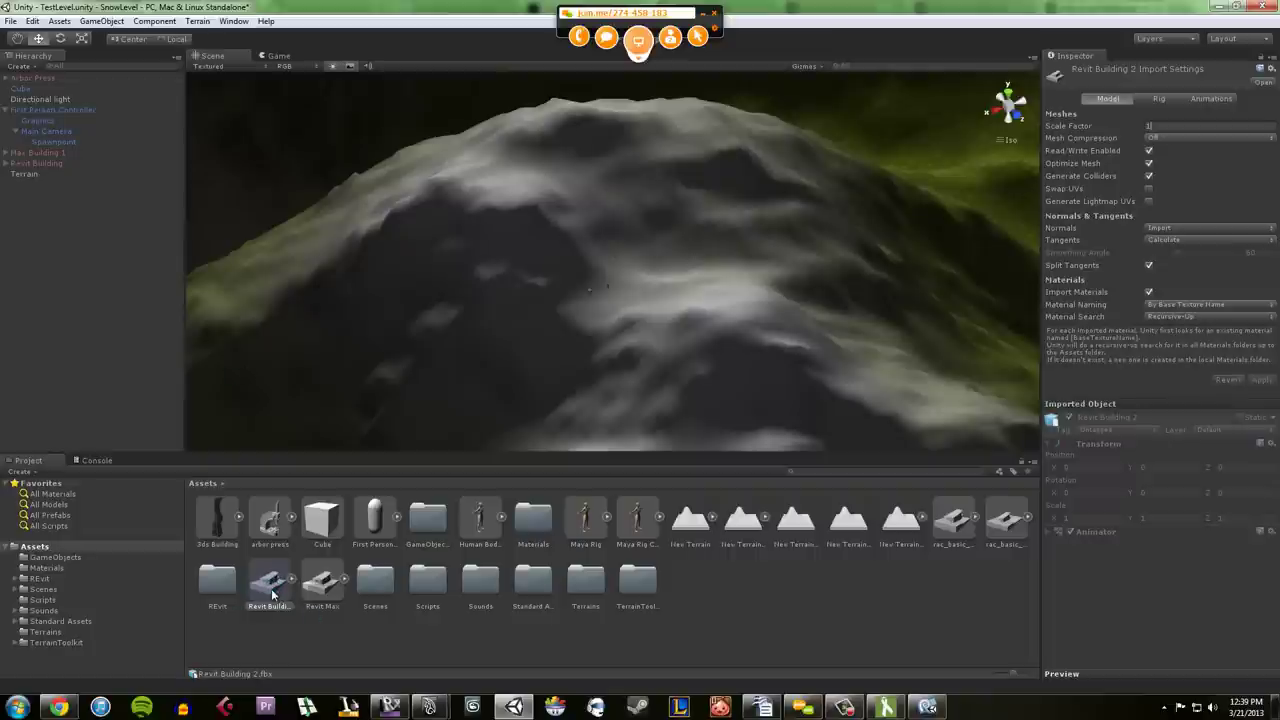
Step: Place the Revit Building 2 model in the scene on the mountain and scale it down uniformly to about 0.61
mouse_move(701, 250)
mouse_down()
mouse_move(637, 223)
mouse_move(714, 246)
mouse_move(688, 228)
mouse_up()
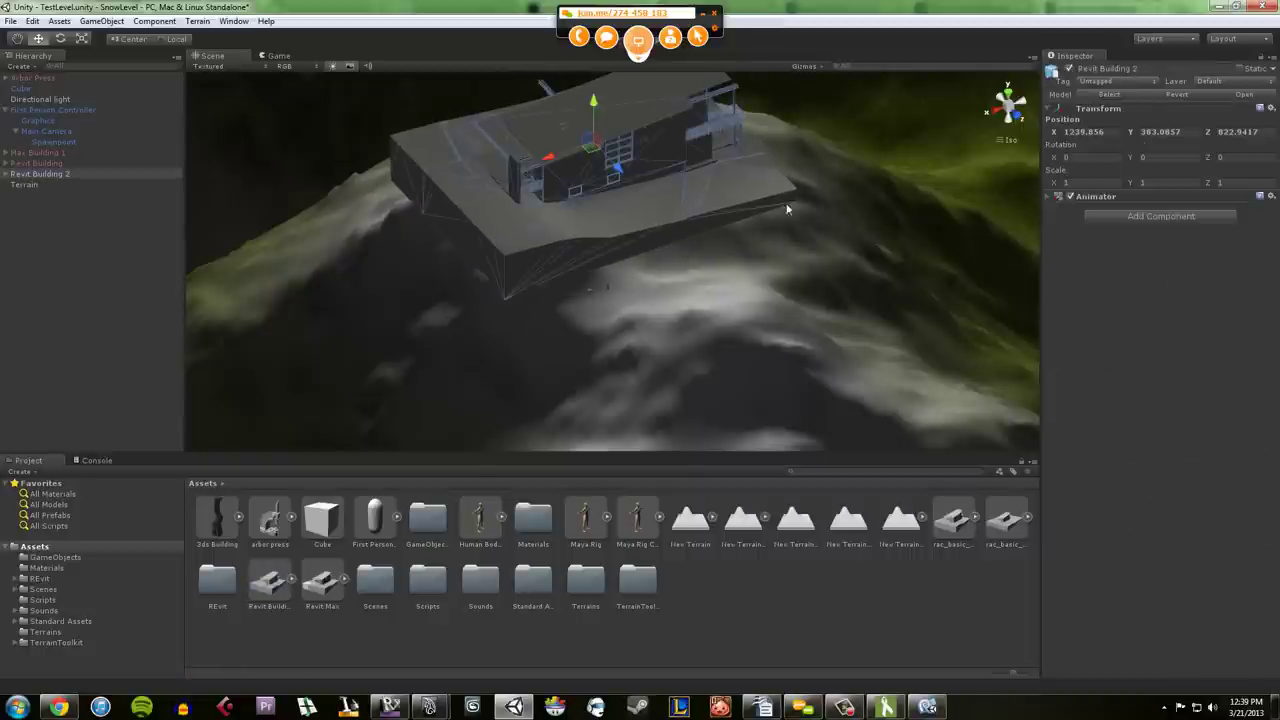
click(60, 38)
click(82, 38)
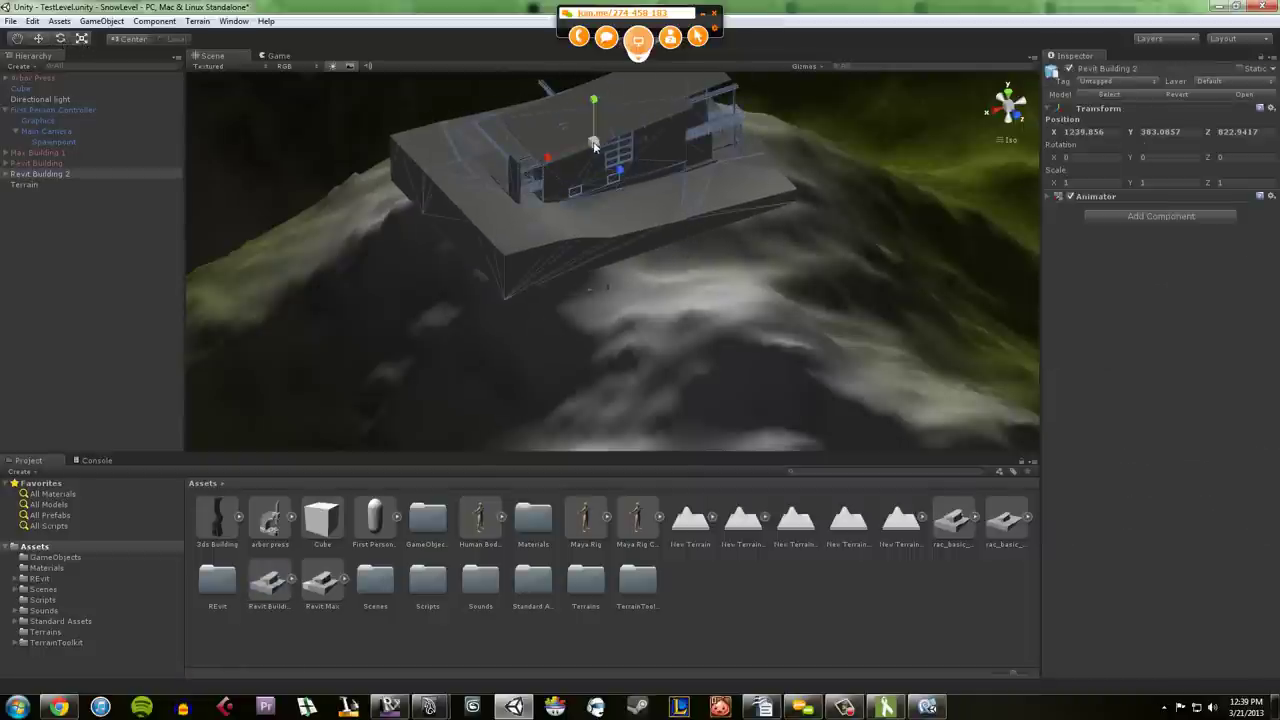
drag(595, 142, 599, 175)
click(610, 238)
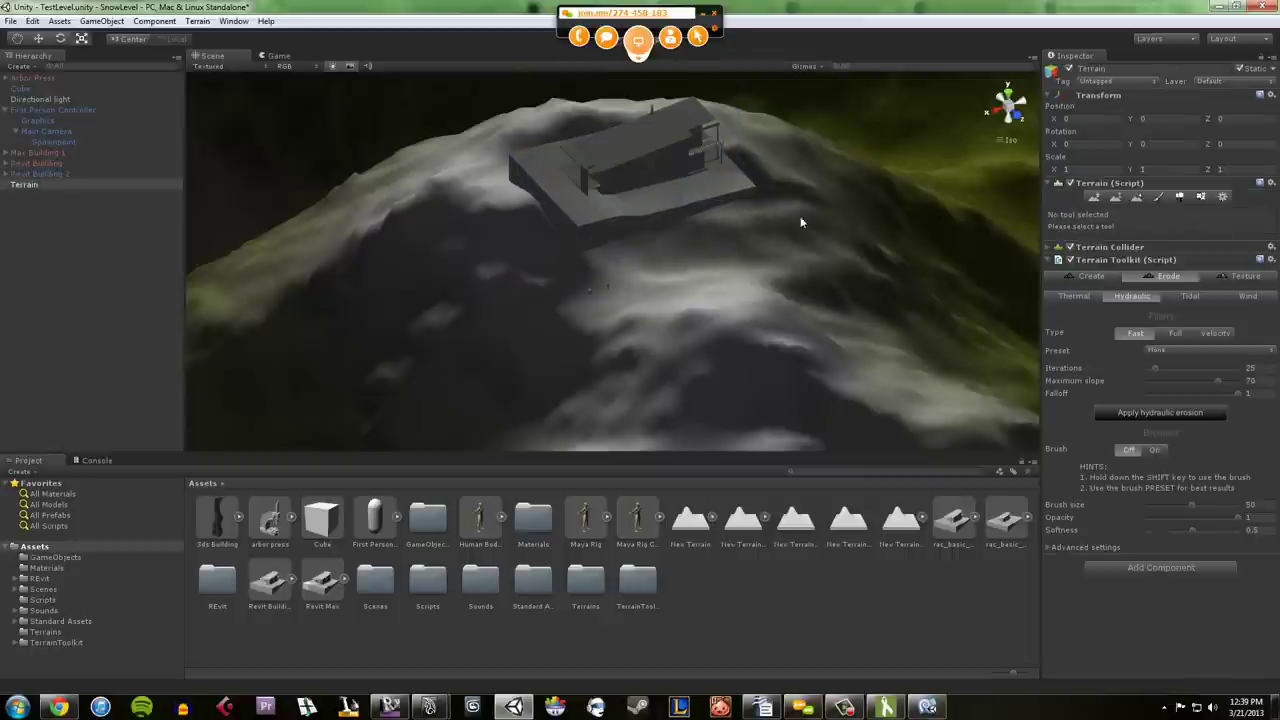
Step: Inspect the material and main color of the placed building's ground surface and metal panel roof
alt+drag(806, 218, 838, 370)
middle_drag(873, 377, 763, 319)
click(795, 359)
scroll(782, 365, up, 5)
scroll(671, 314, up, 15)
scroll(730, 338, down, 2)
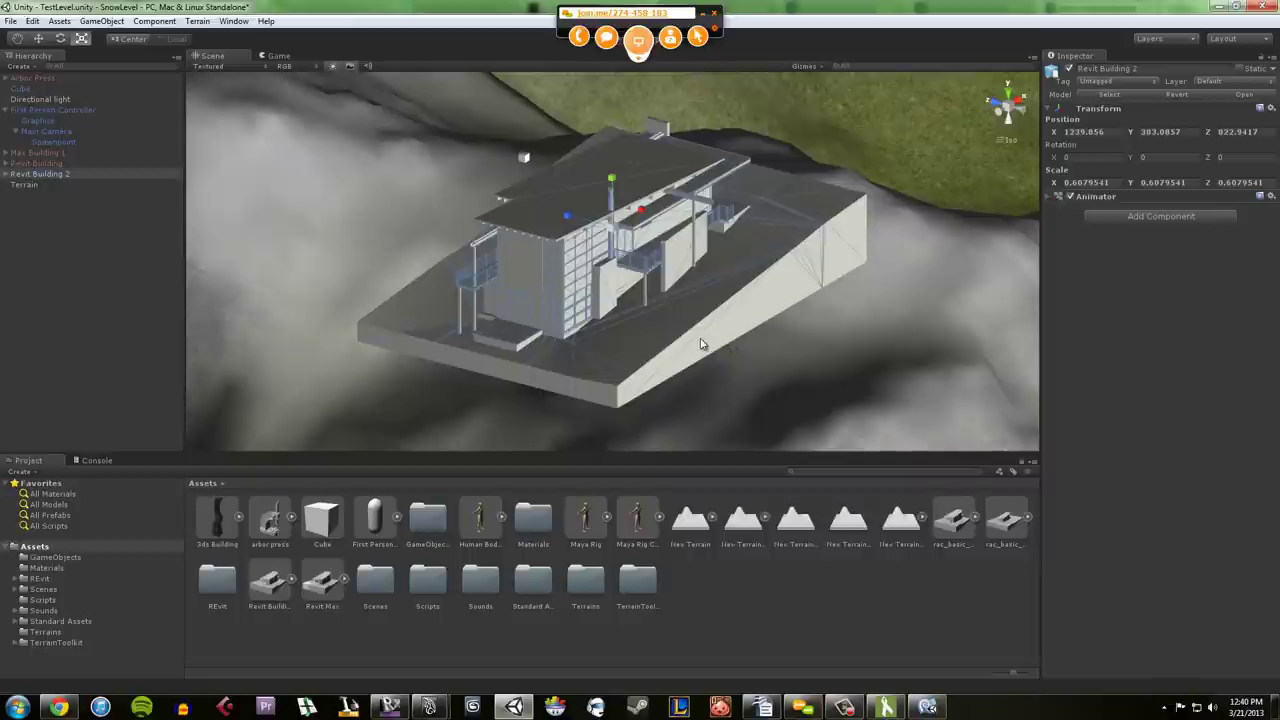
click(699, 344)
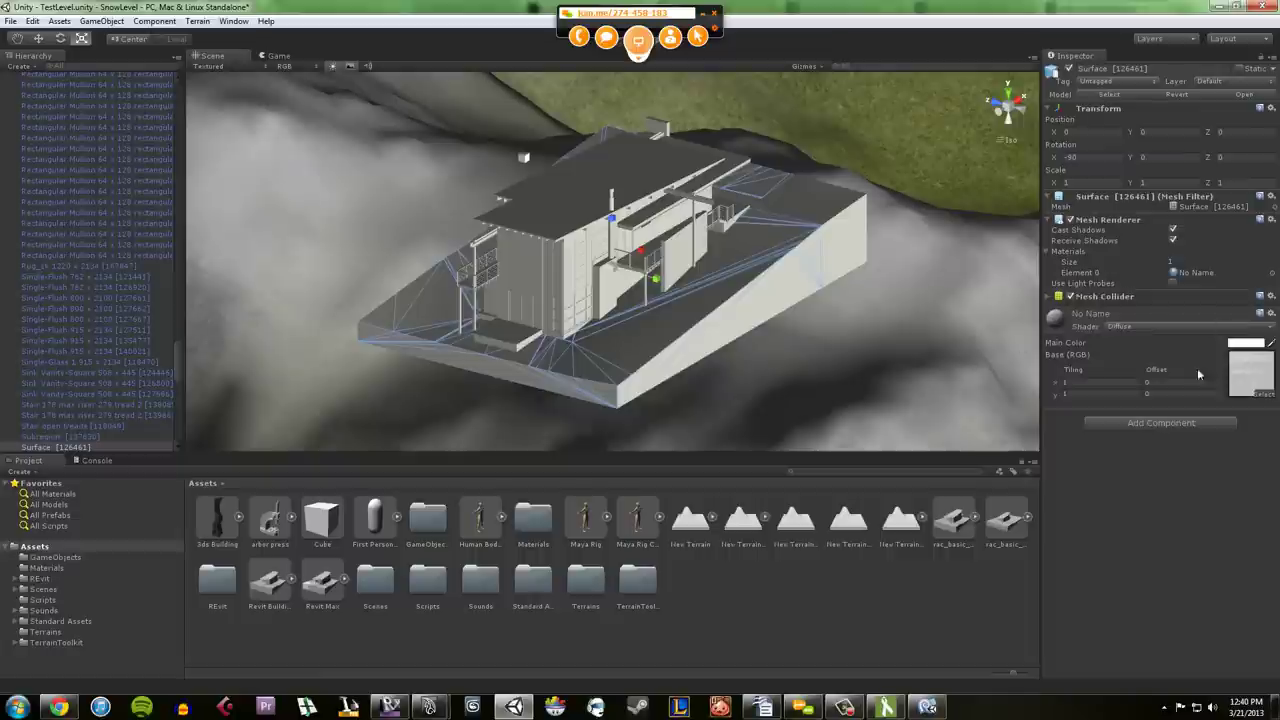
click(565, 198)
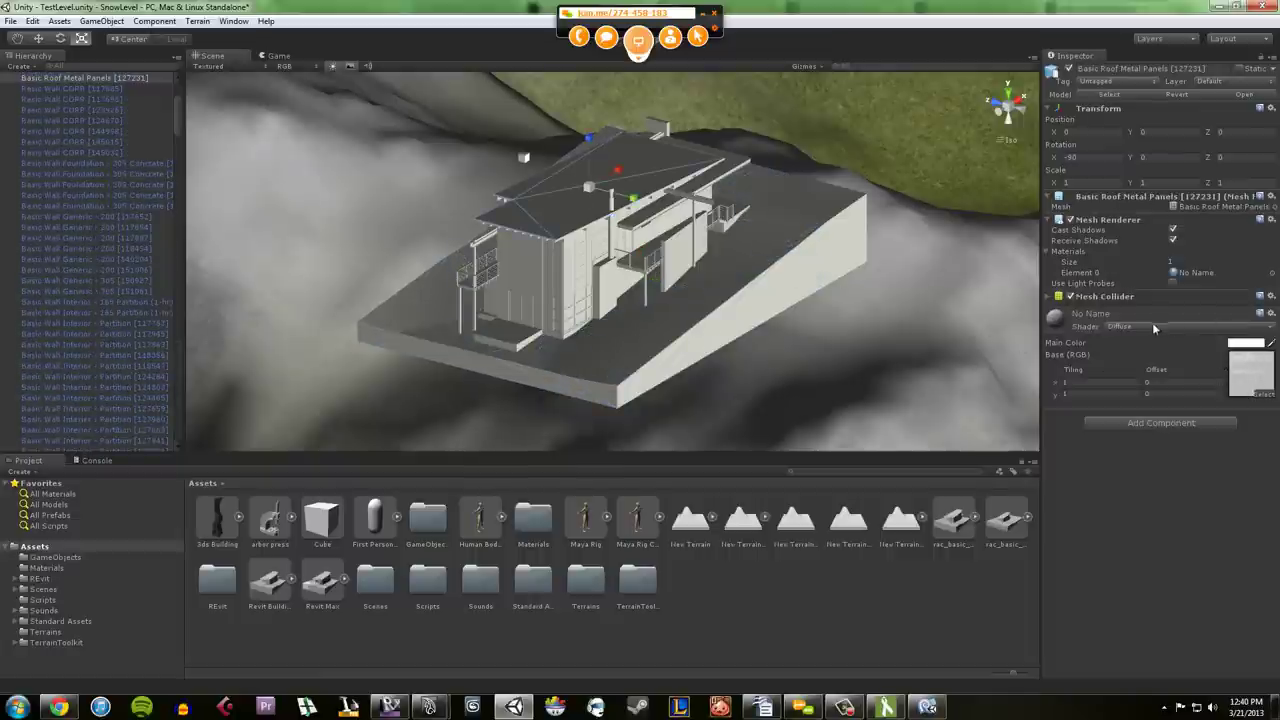
click(1247, 344)
mouse_move(36, 96)
mouse_down()
mouse_move(65, 109)
mouse_move(44, 82)
mouse_move(67, 106)
mouse_move(43, 66)
mouse_up()
click(280, 14)
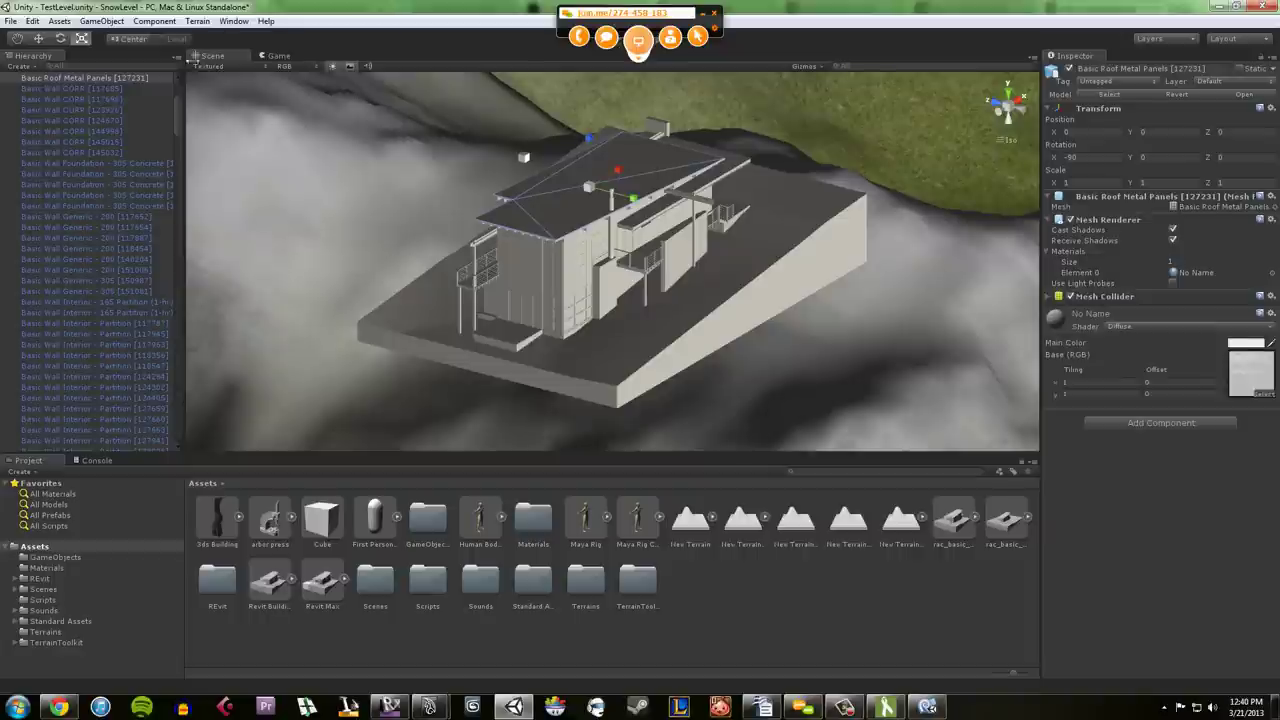
Step: Check the material settings of the building's corrugated wall and recheck those of its ground surface
click(797, 320)
click(662, 186)
click(642, 178)
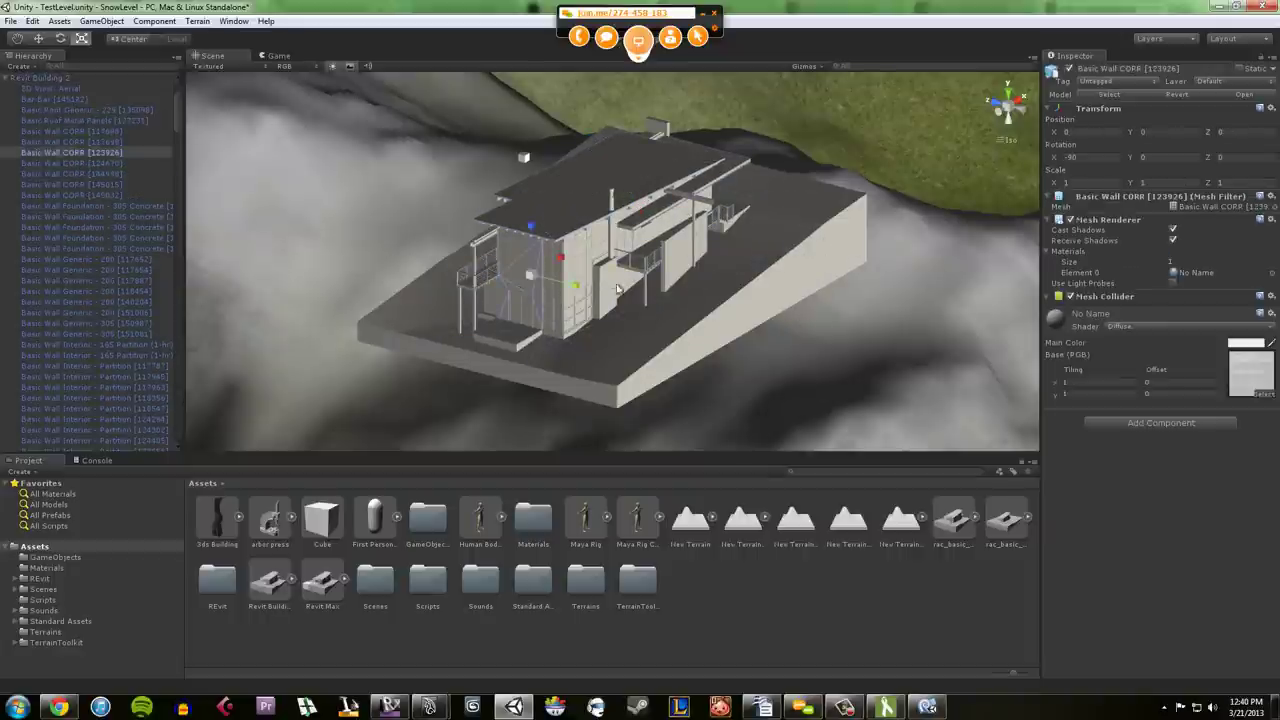
click(698, 340)
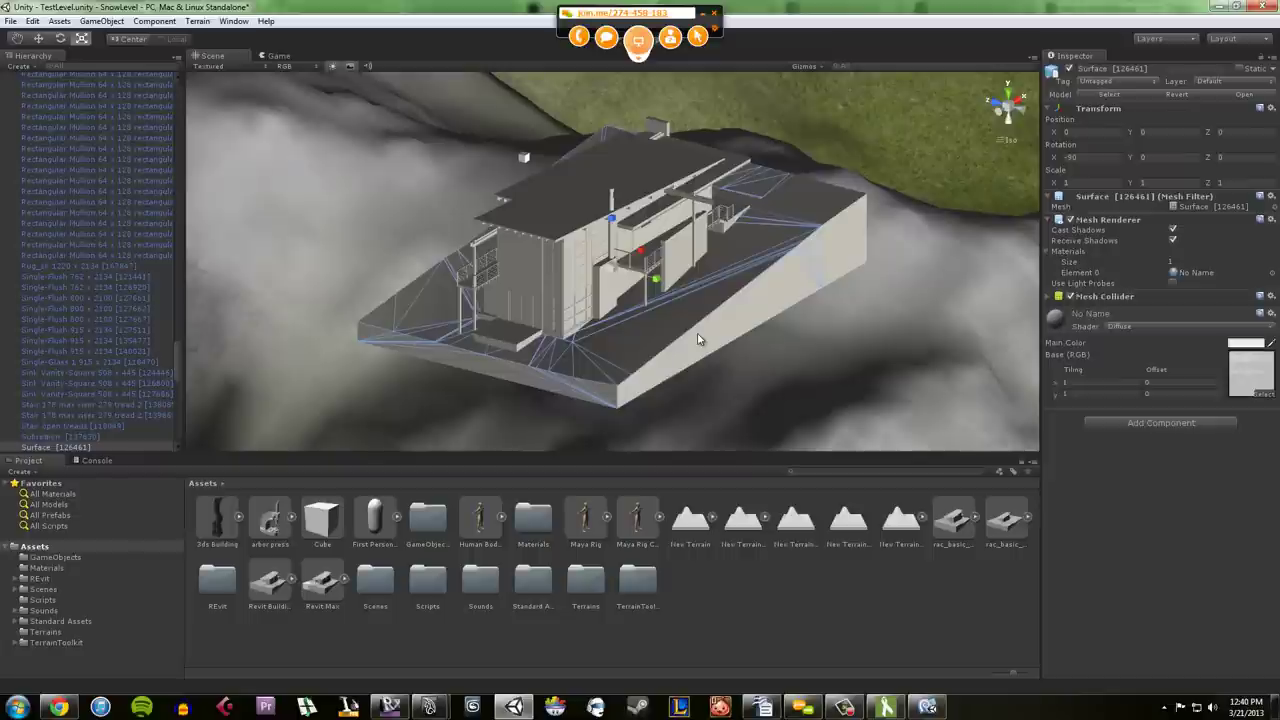
click(877, 116)
click(790, 315)
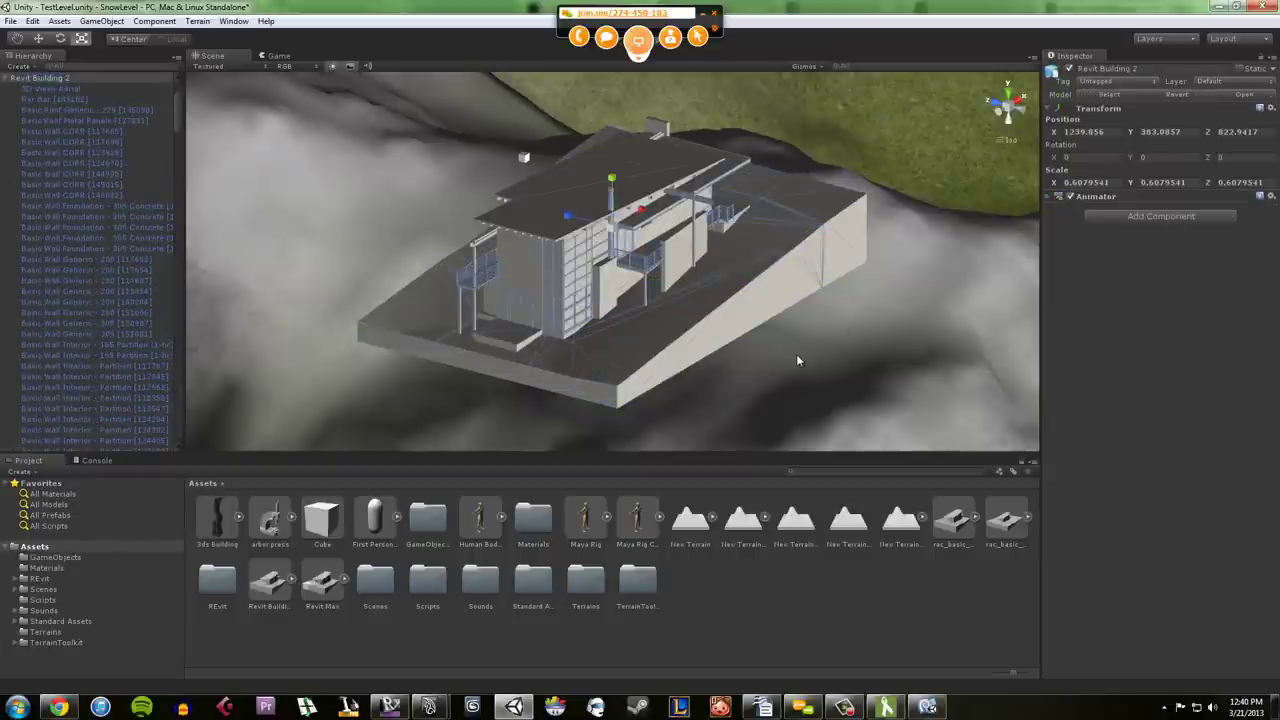
Step: Move the First Person Controller to the front of the house, at about X 1225.8, Y 391.2, Z 804.4
click(796, 355)
click(802, 372)
click(803, 376)
click(524, 299)
click(423, 222)
alt+drag(423, 222, 642, 374)
click(440, 248)
drag(683, 307, 788, 180)
drag(612, 210, 795, 177)
alt+drag(877, 203, 269, 194)
key(w)
drag(549, 286, 752, 335)
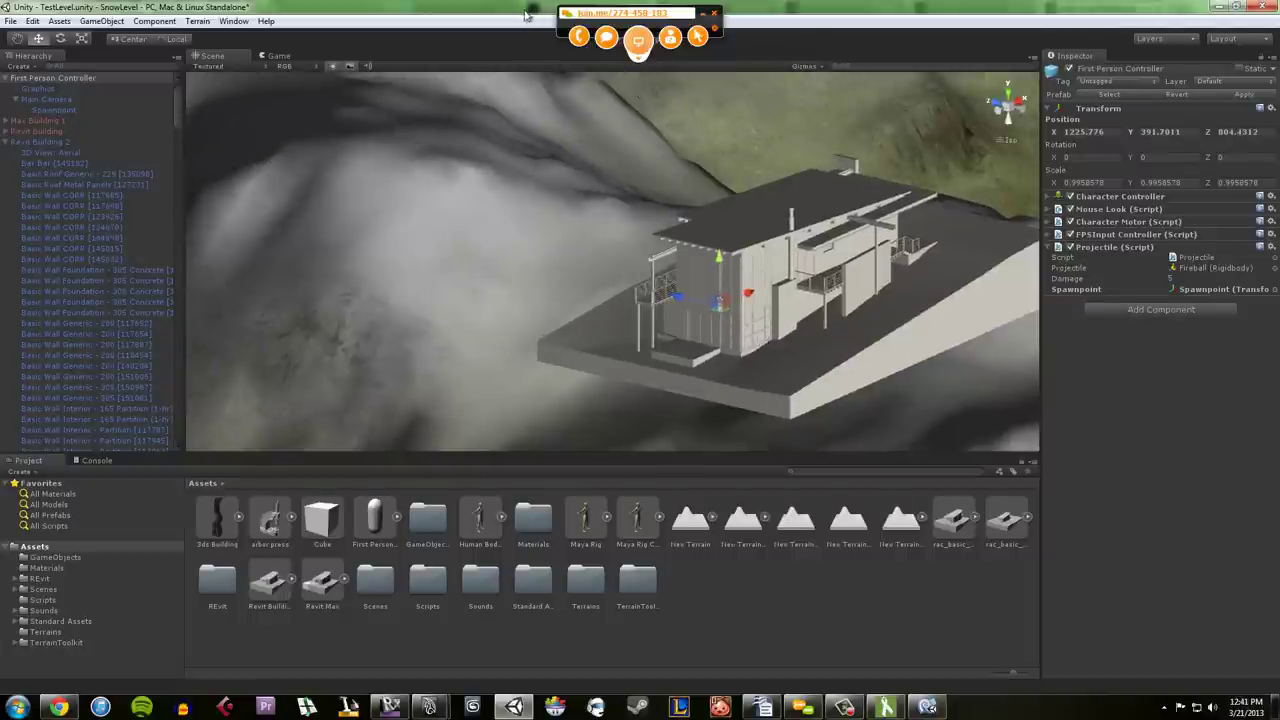
Step: Run the game and walk the player across the building's ground slab to test its collision, including jumping
drag(526, 11, 524, 33)
click(614, 63)
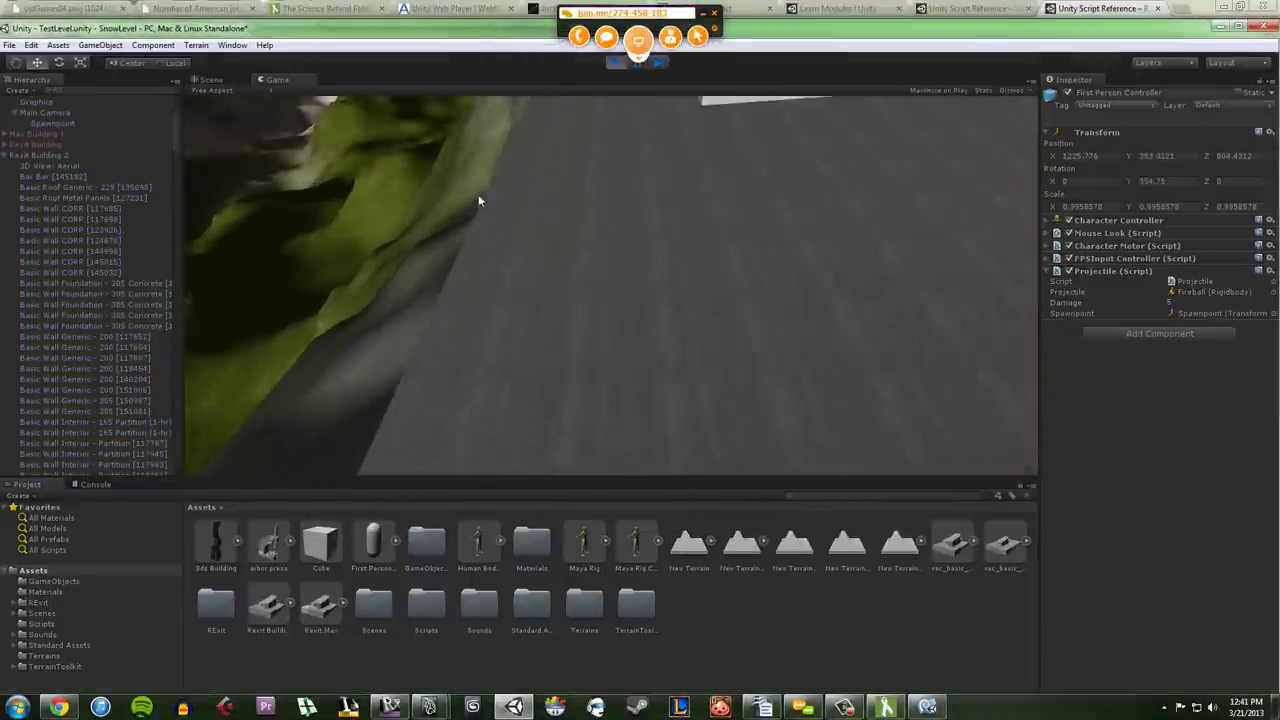
click(504, 171)
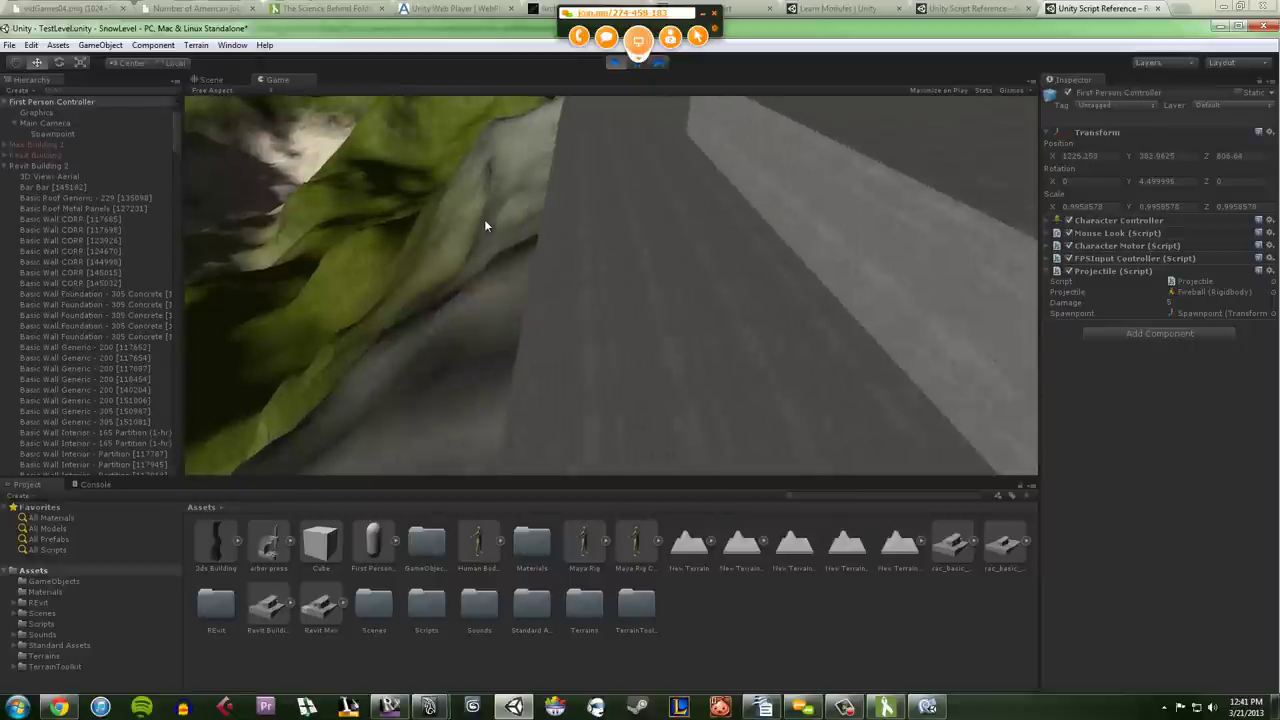
key(w)
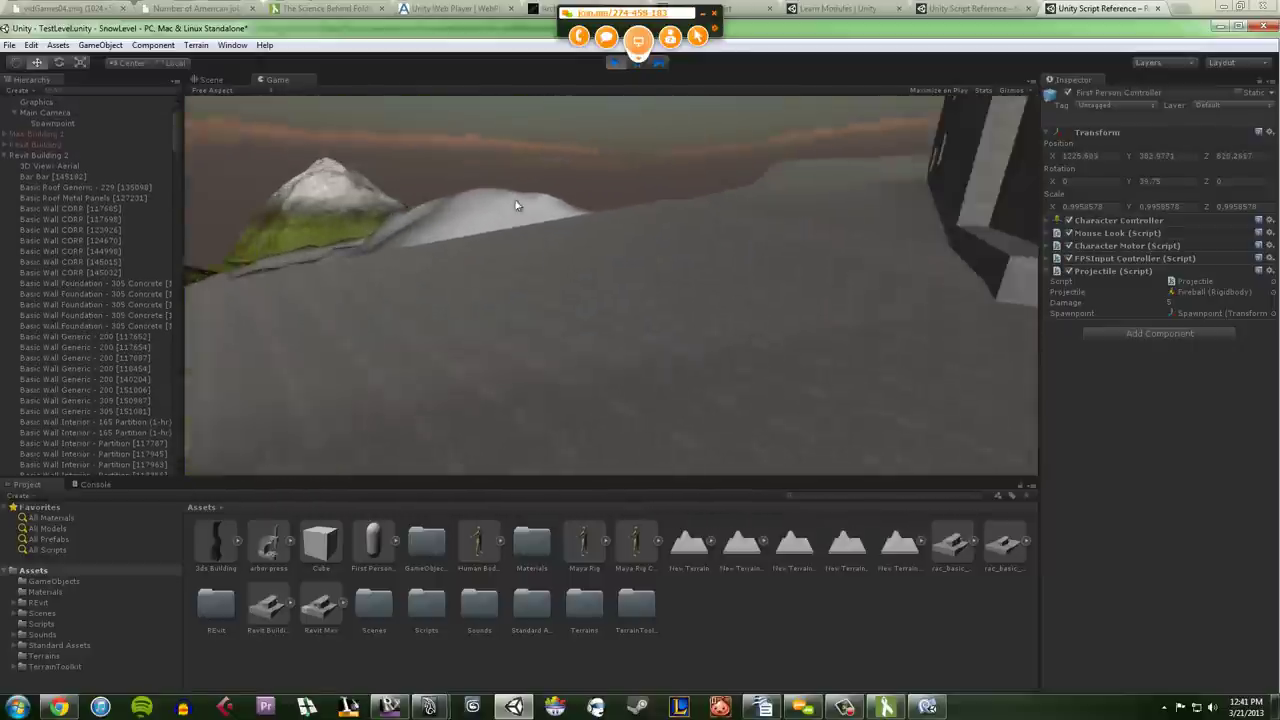
key(w)
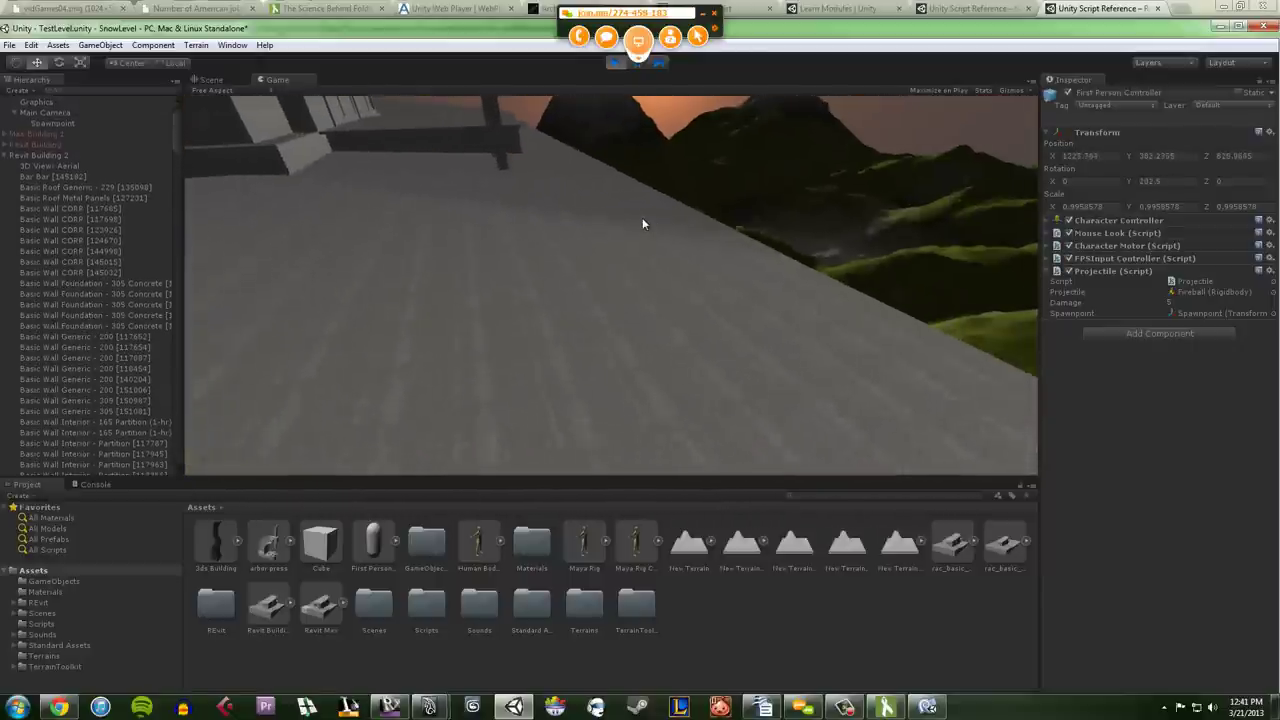
key(space)
key(space)
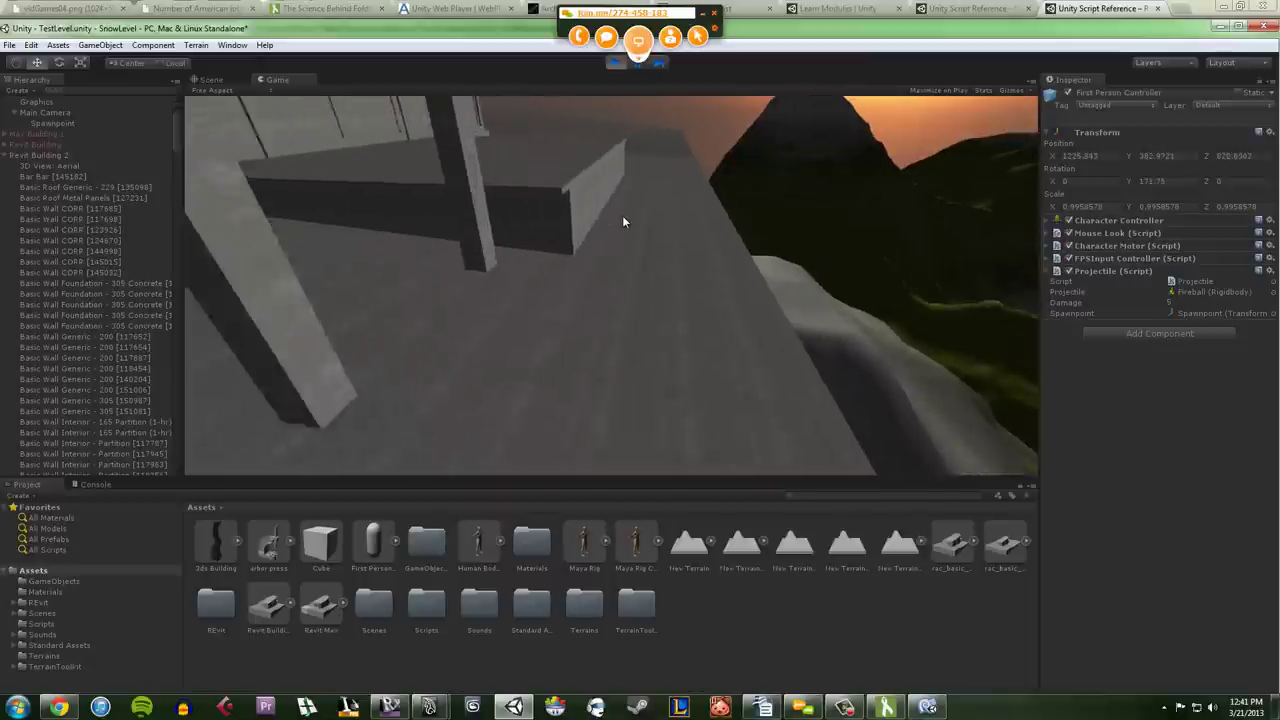
Step: Walk the player around the outside of the house to examine its walls, posts and window frames
key(w)
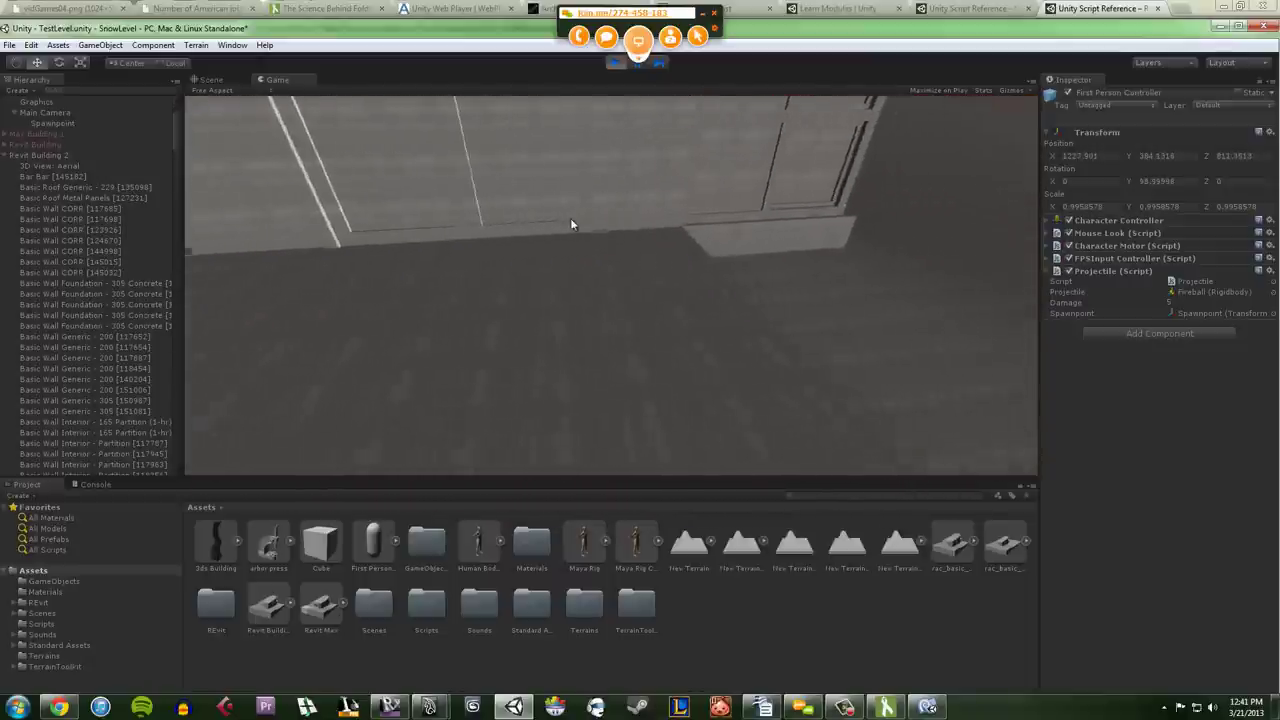
key(w)
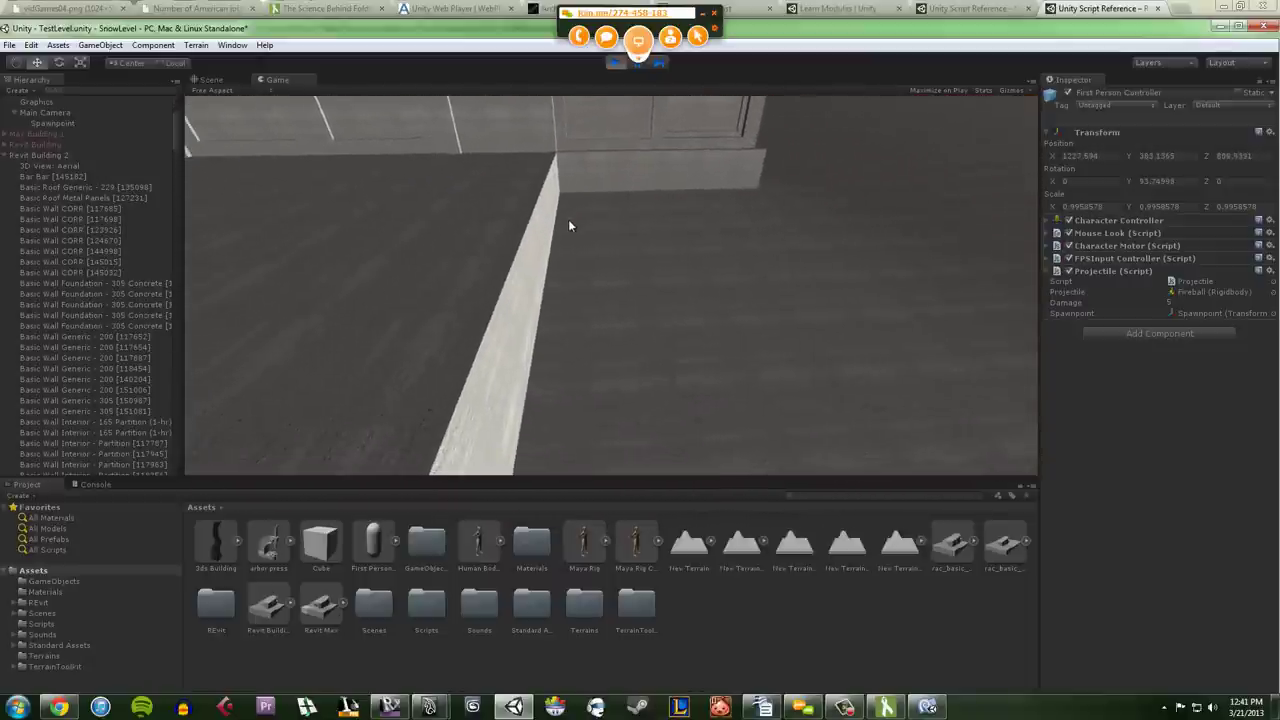
key(w)
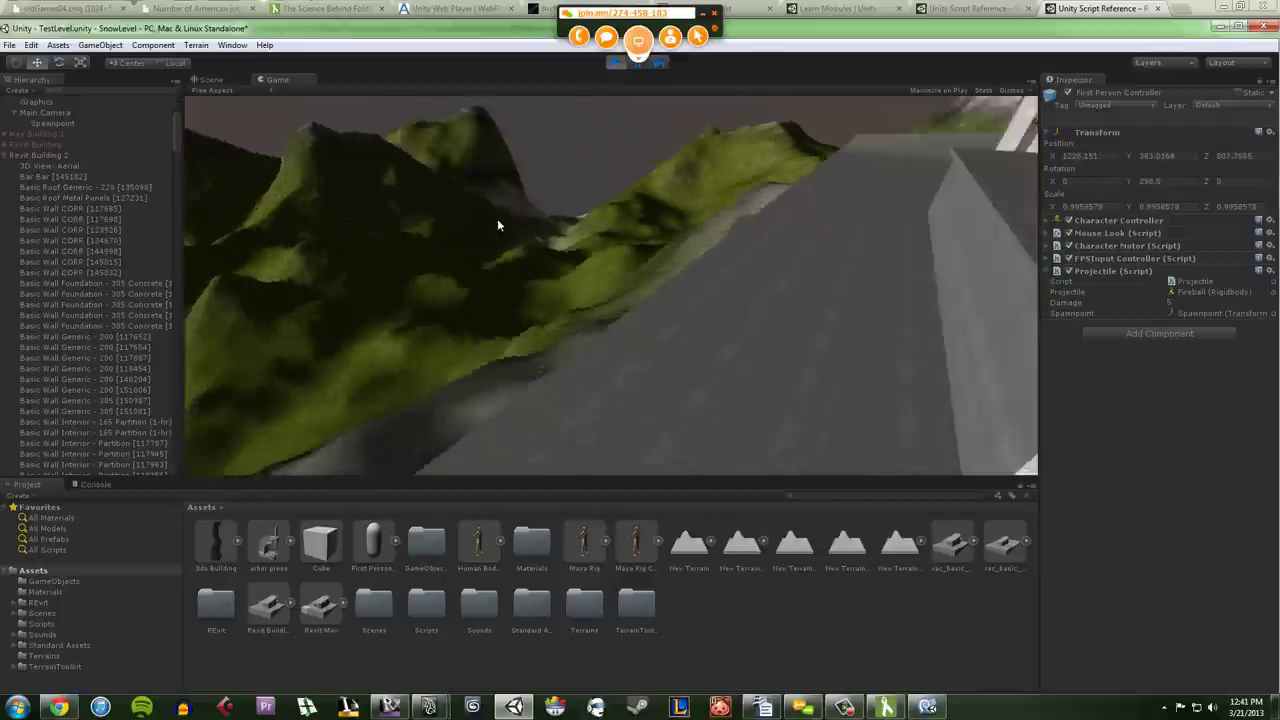
key(a)
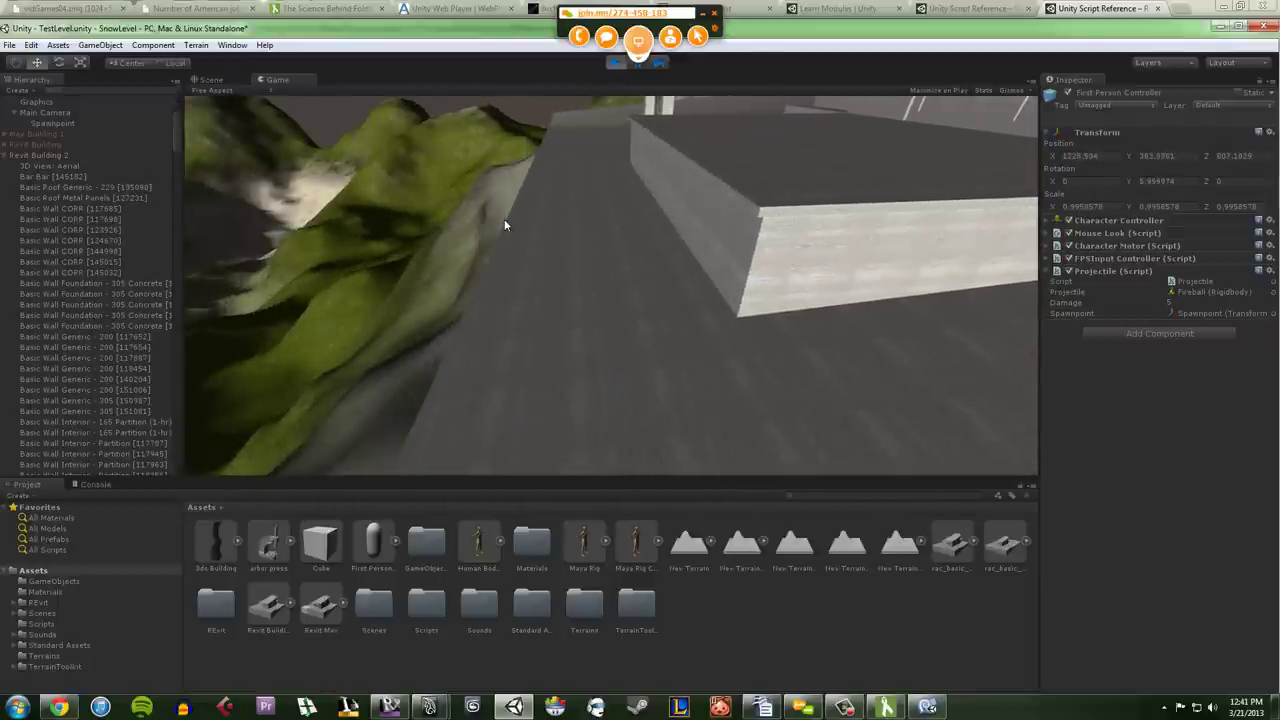
key(d)
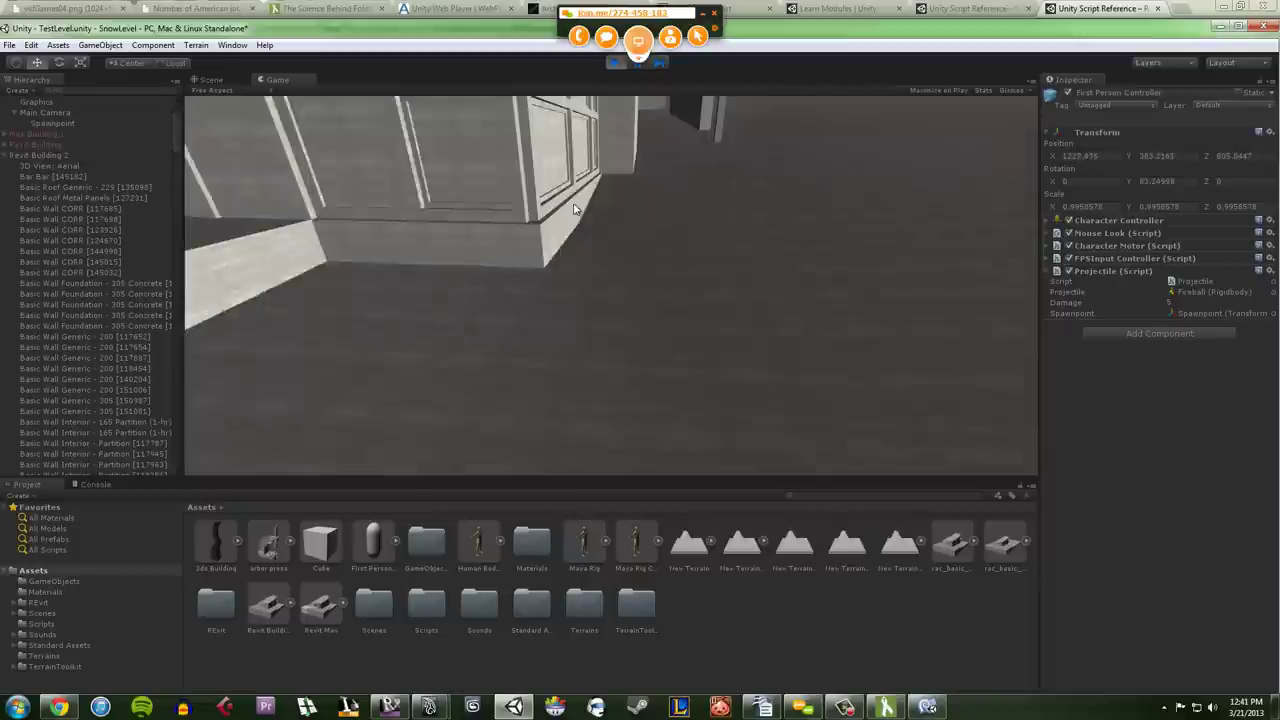
key(w)
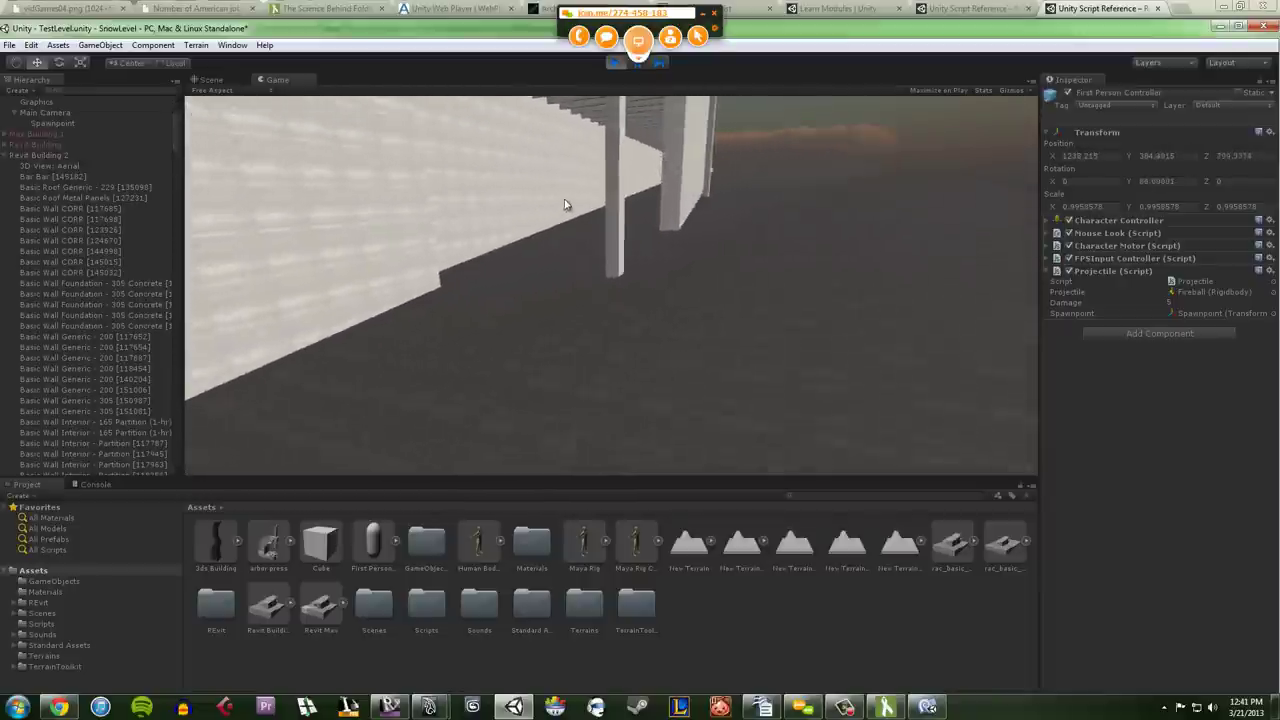
key(a)
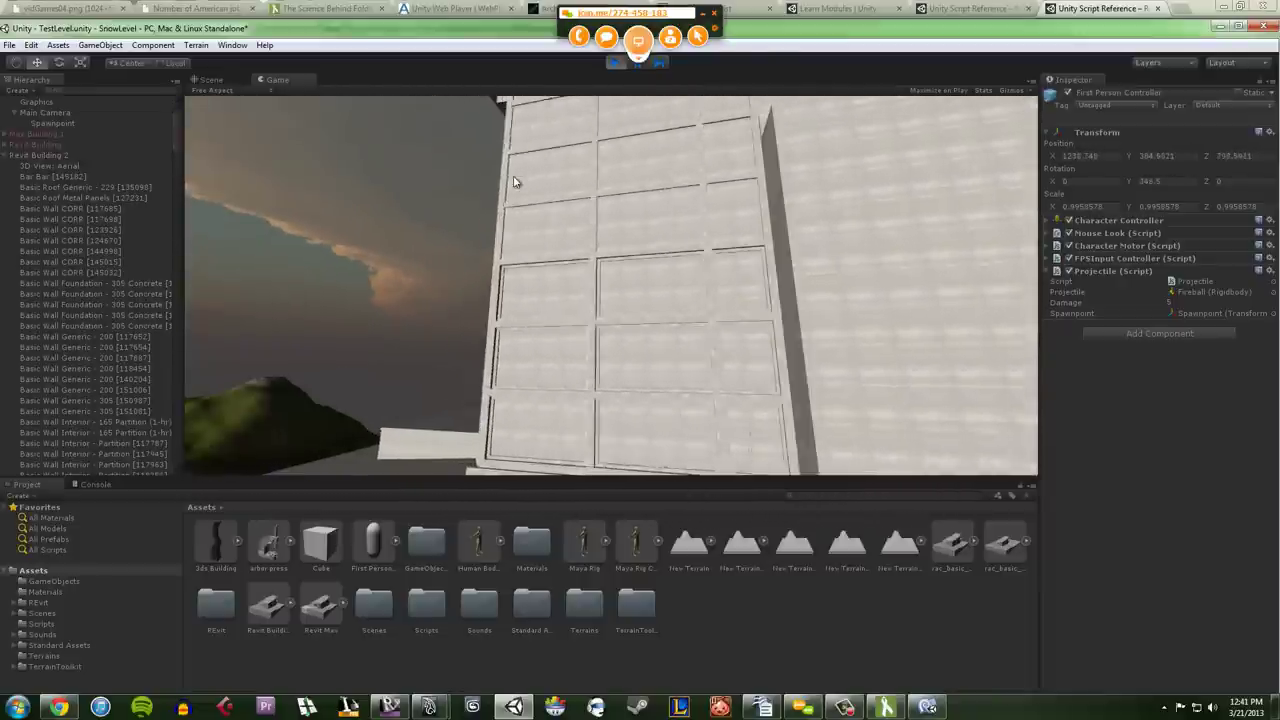
key(w)
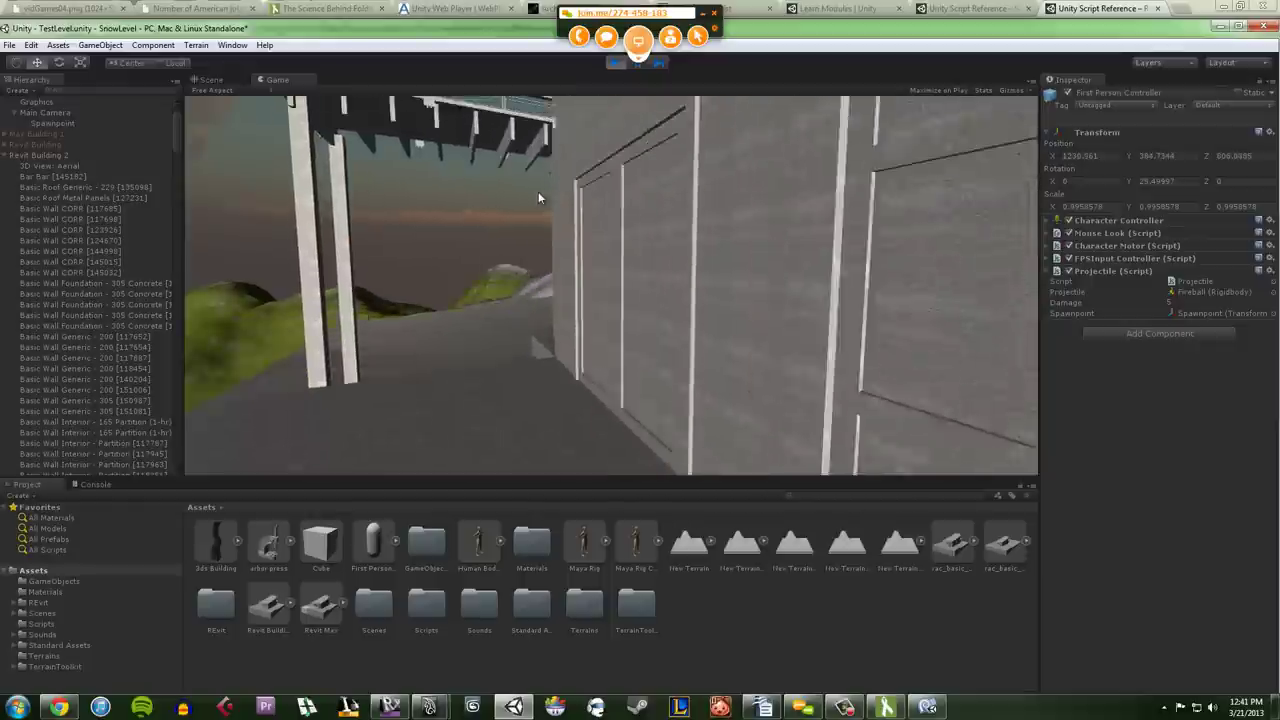
Step: Walk the player up to the house's front wall and look into the interior with its staircase
key(w)
key(a)
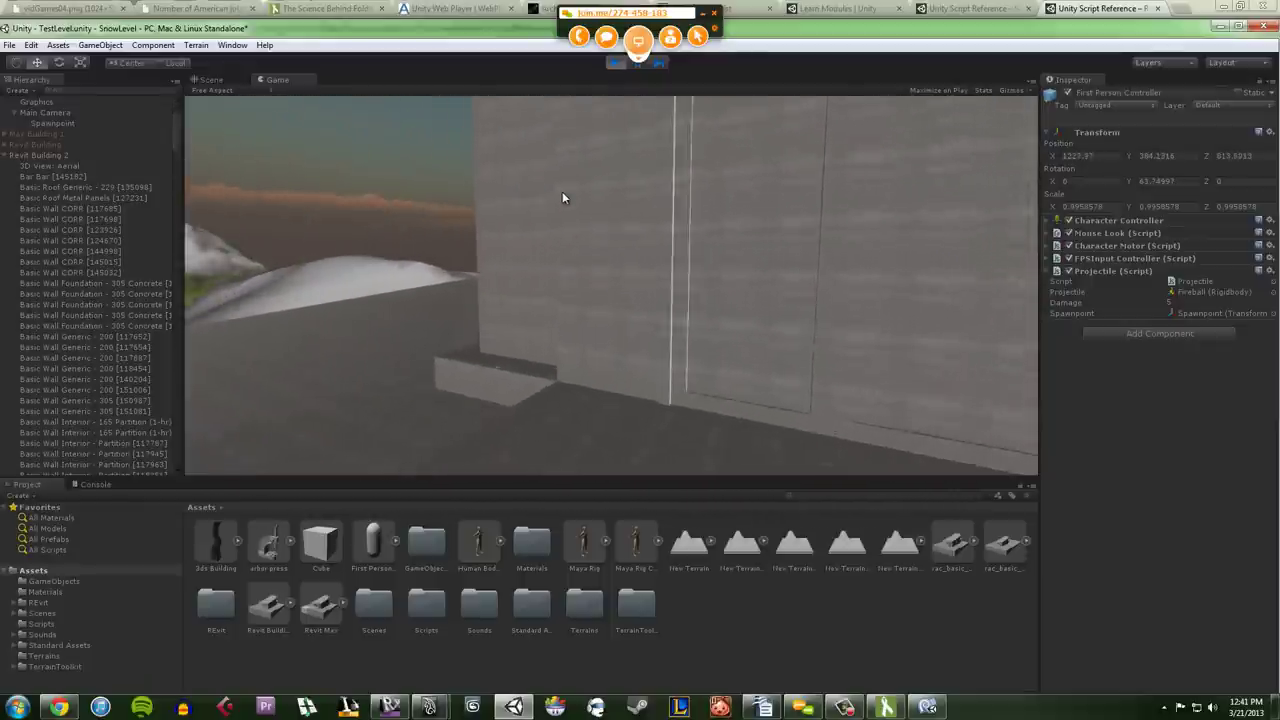
click(564, 198)
click(563, 168)
click(571, 190)
key(w)
click(589, 188)
key(w)
key(a)
key(s)
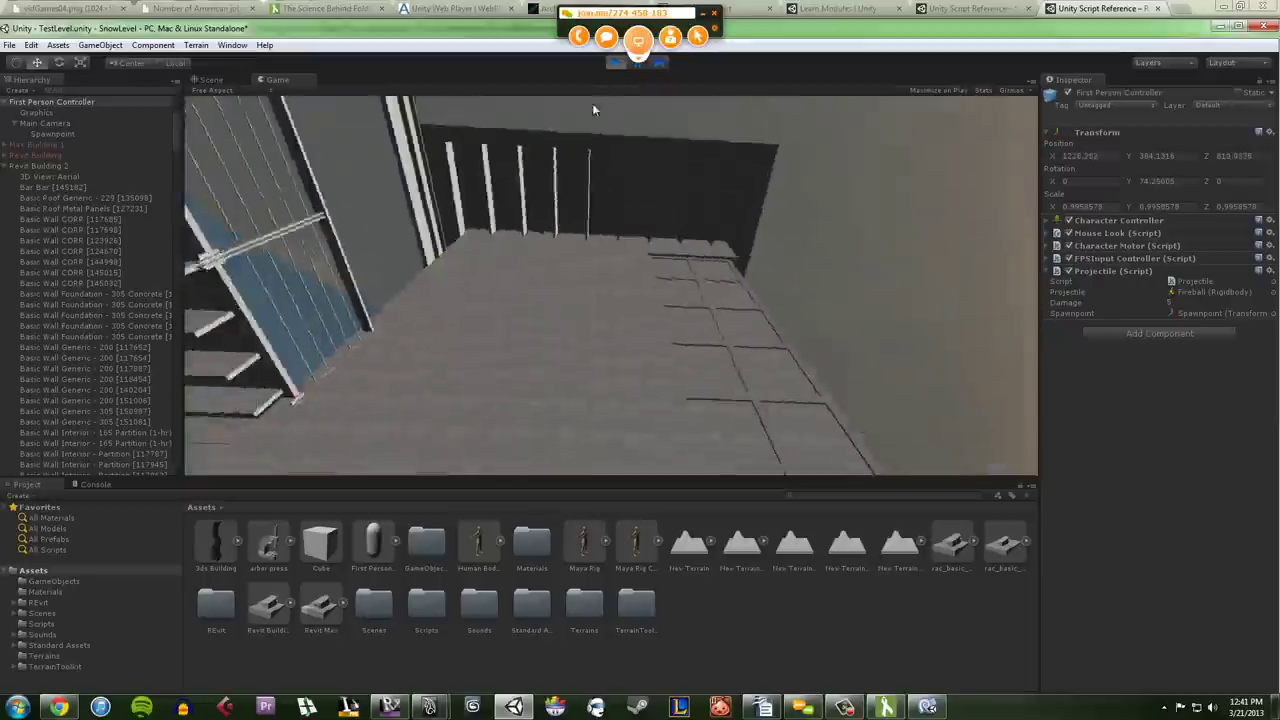
Step: Stop the game and delete the Double-Glass 1 1800 x 2100 door at the house's front entrance, accepting the lost prefab connection
key(ctrl+p)
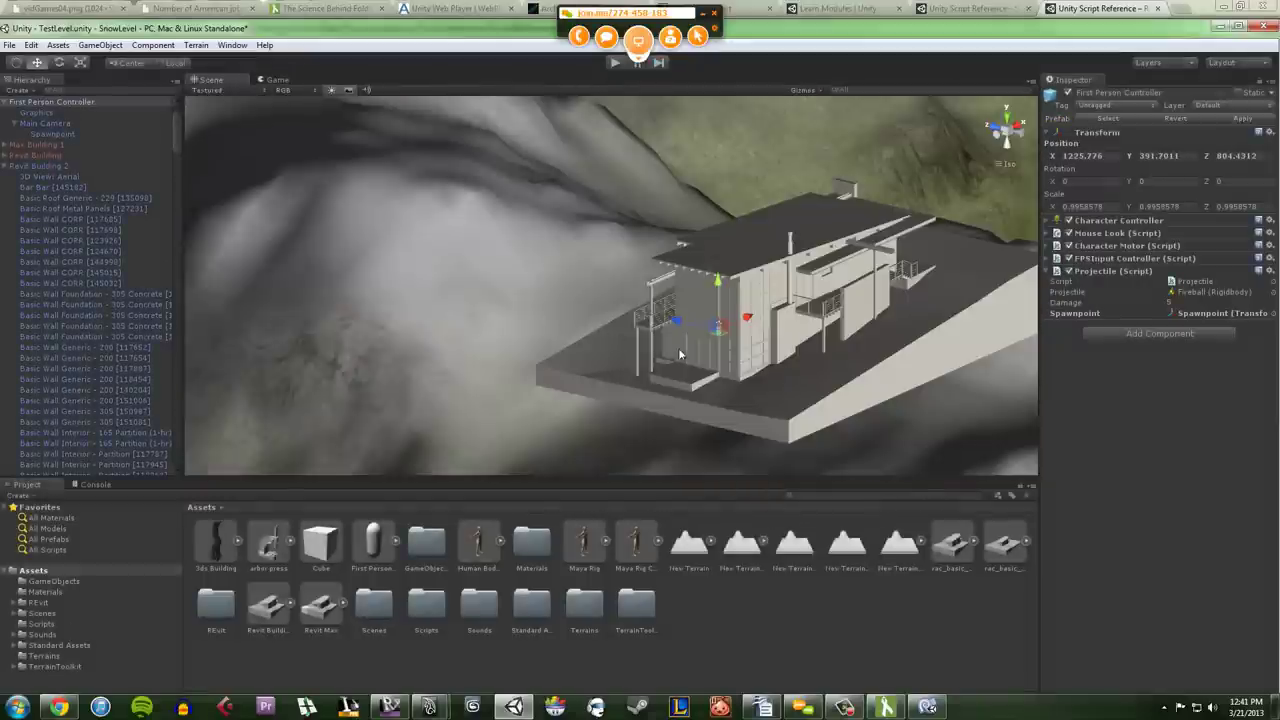
click(690, 354)
click(702, 358)
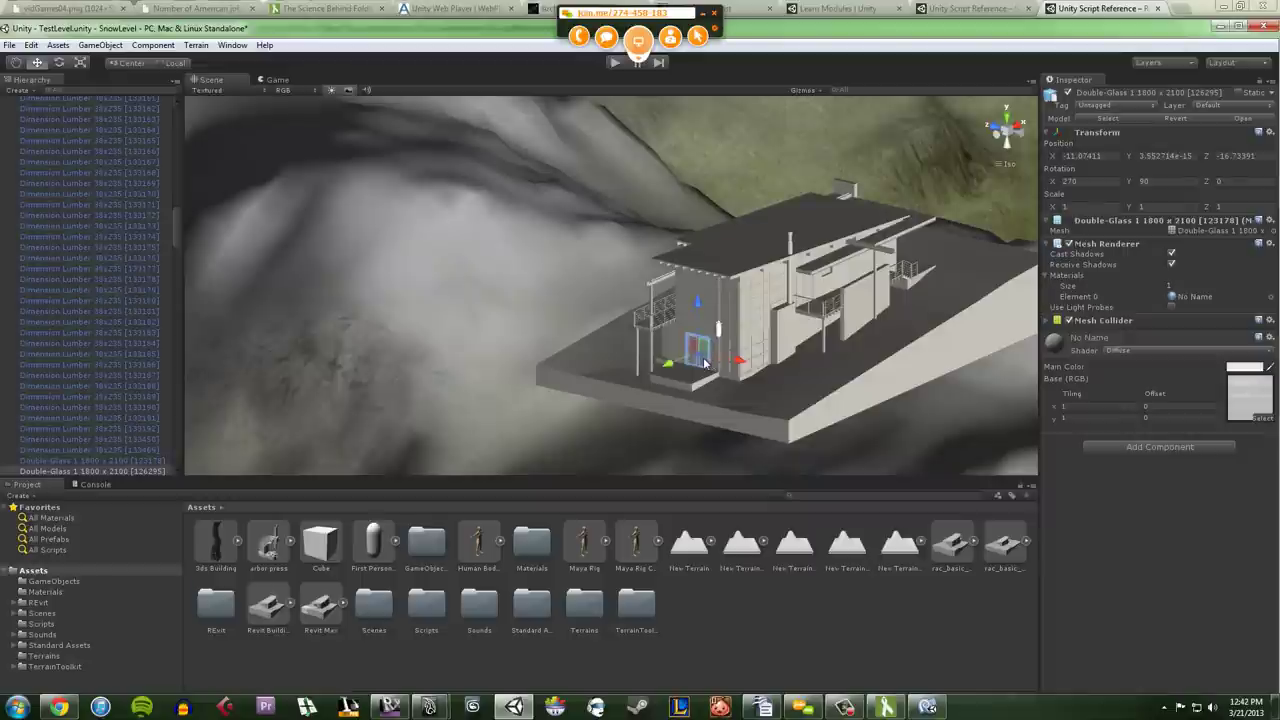
middle_drag(668, 368, 642, 336)
scroll(606, 374, up, 6)
key(Delete)
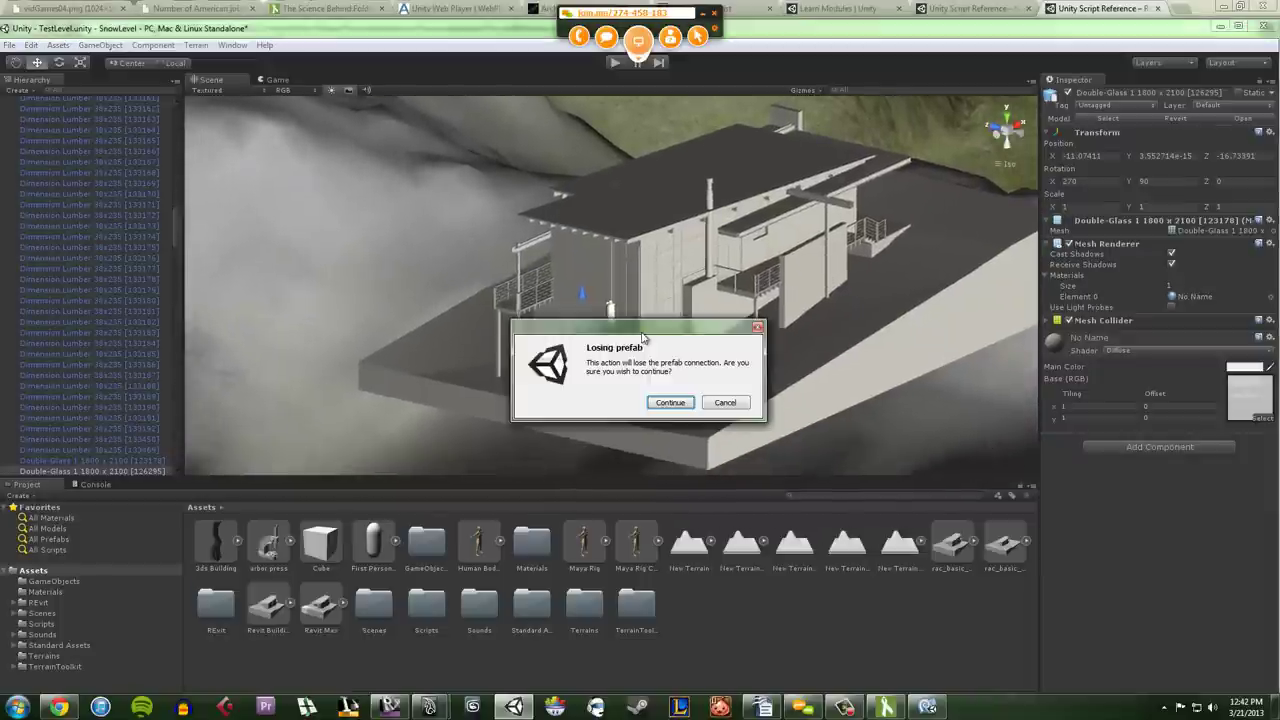
click(672, 402)
Step: Run the game and walk the player through the front entrance, past the living room furniture and along the ground-floor corridor
click(616, 63)
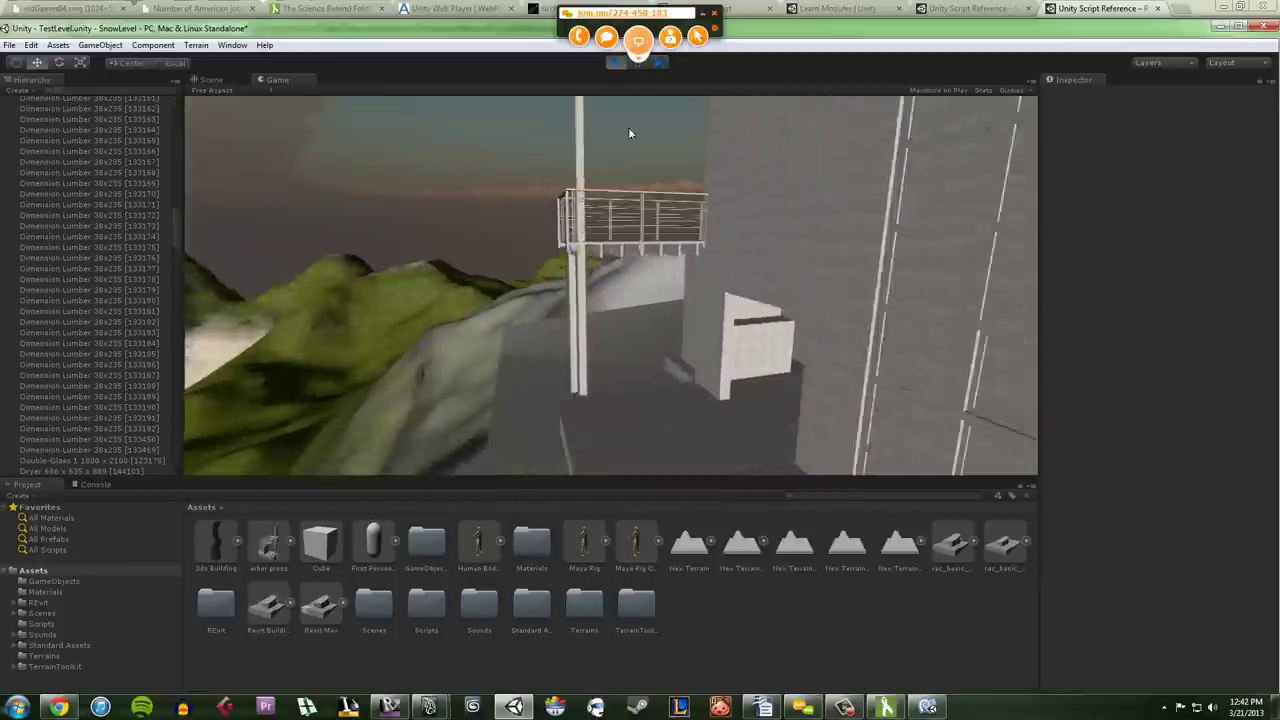
key(w)
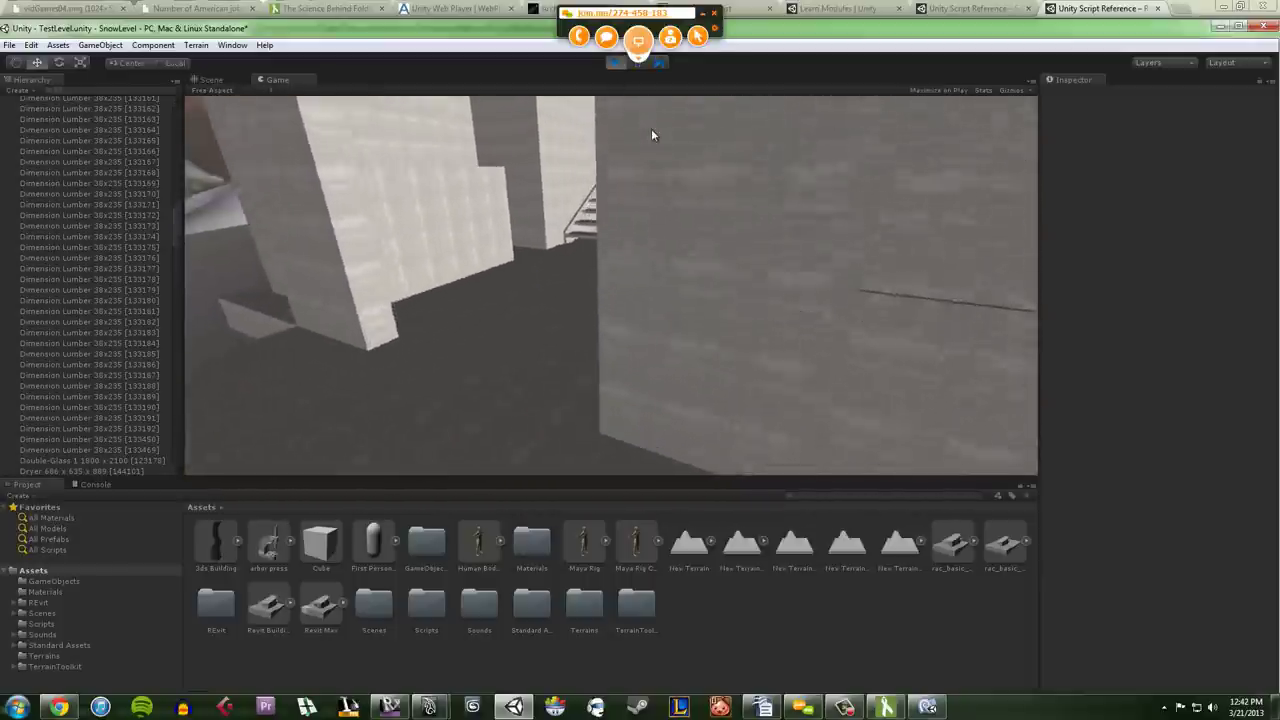
click(675, 128)
key(w)
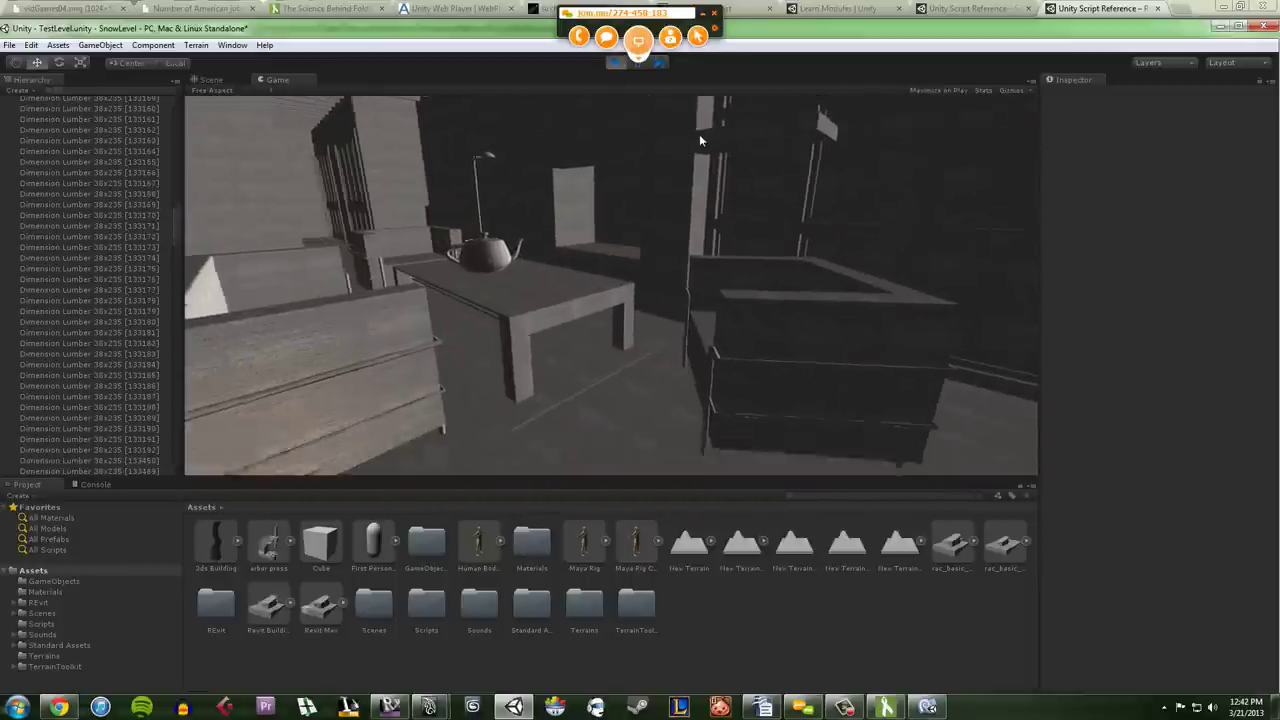
key(space)
key(w)
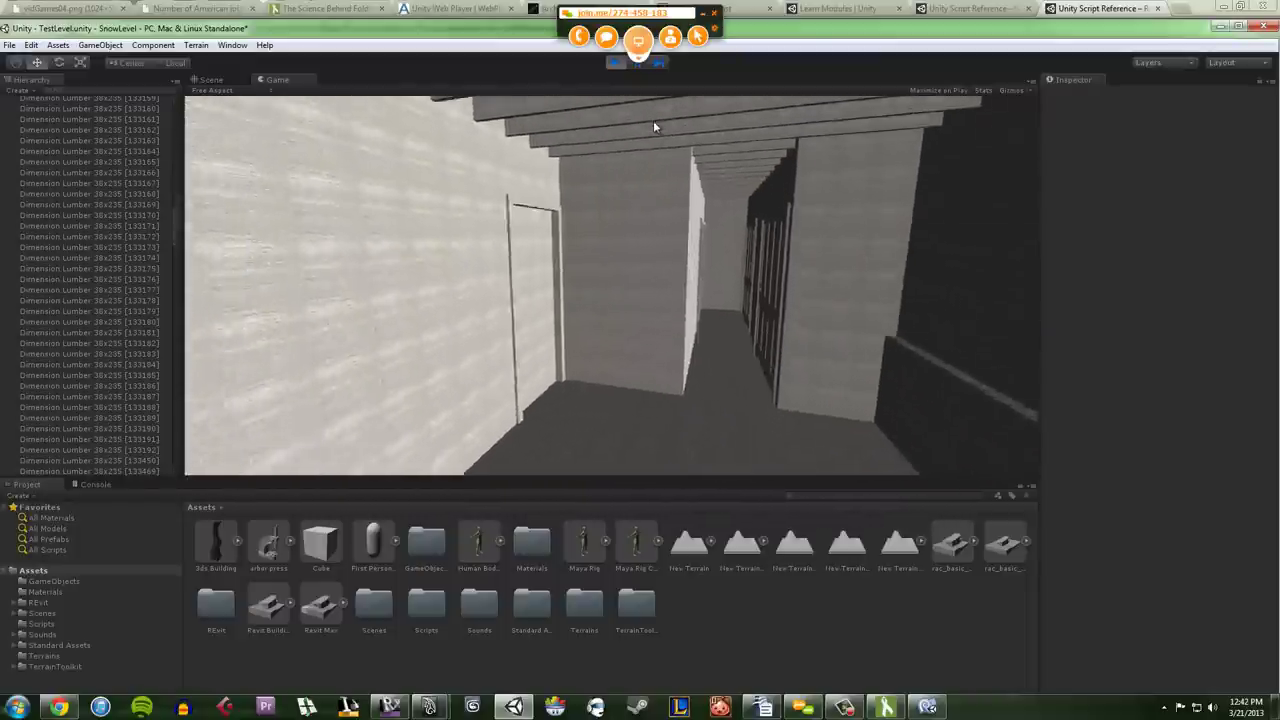
key(w)
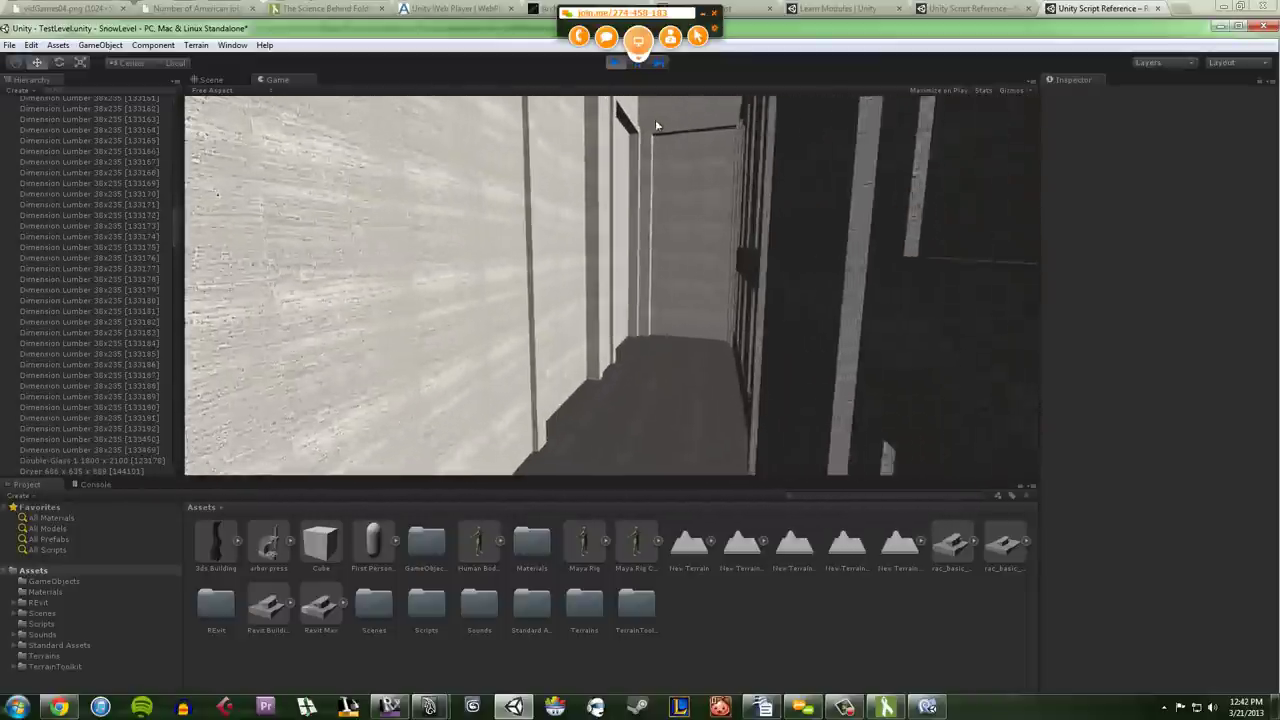
key(w)
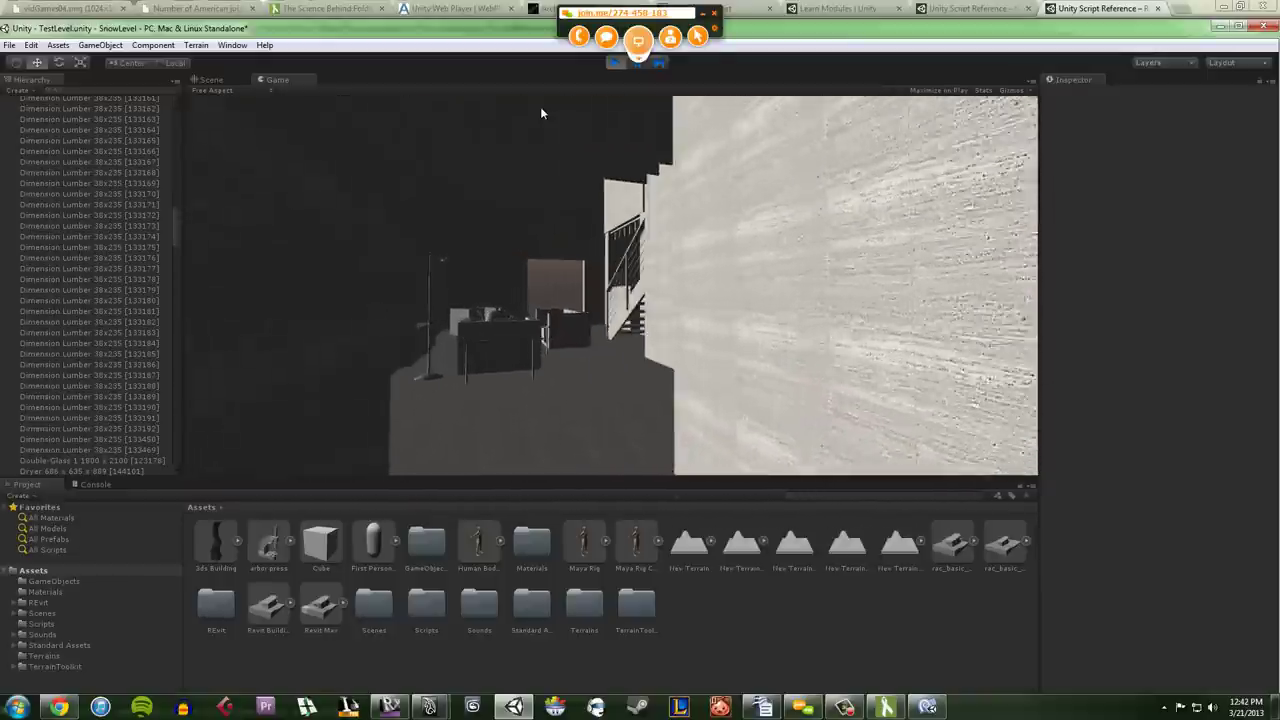
Step: Walk the player back to the staircase and up to the upper floor to test the stair collision, and end play mode
key(w)
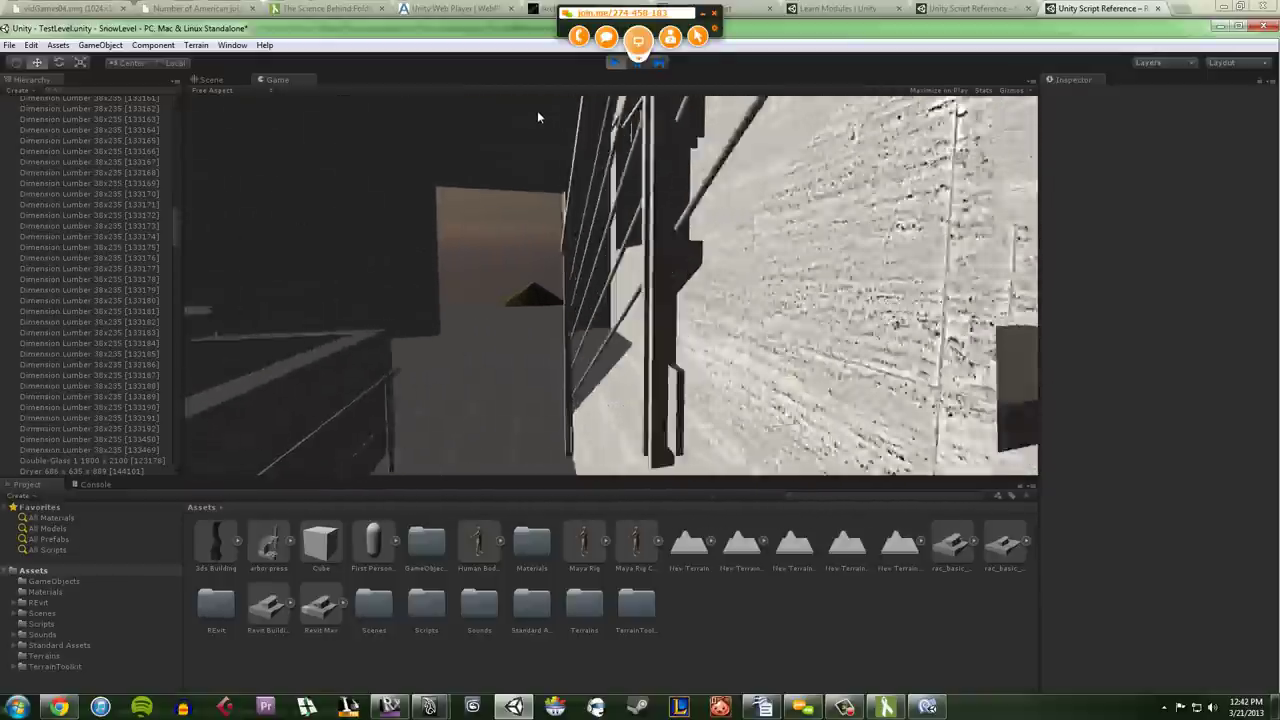
key(w)
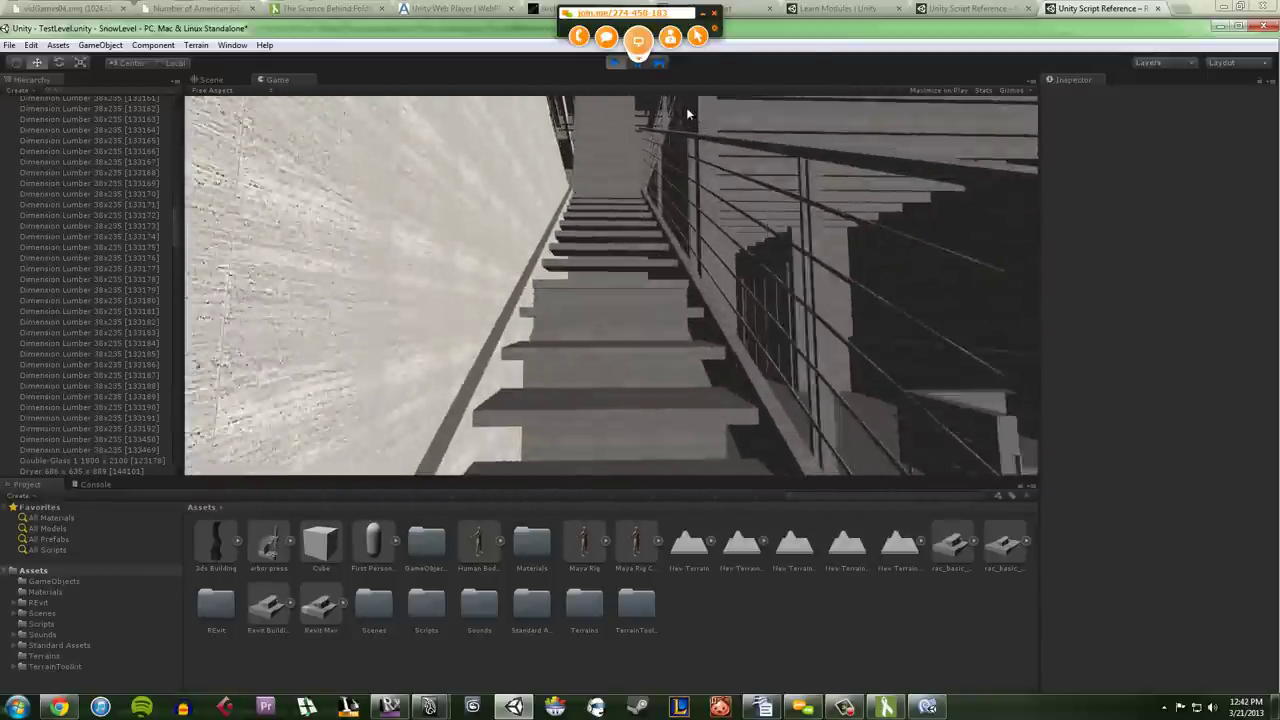
key(w)
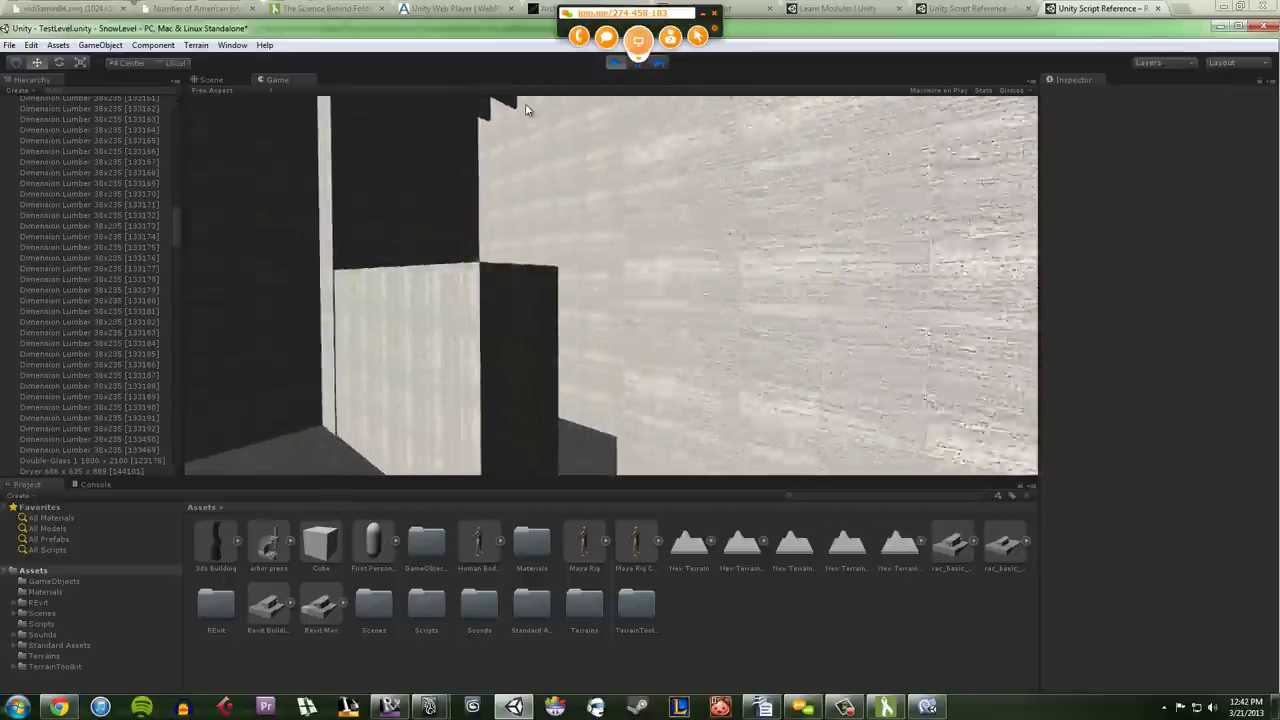
key(w)
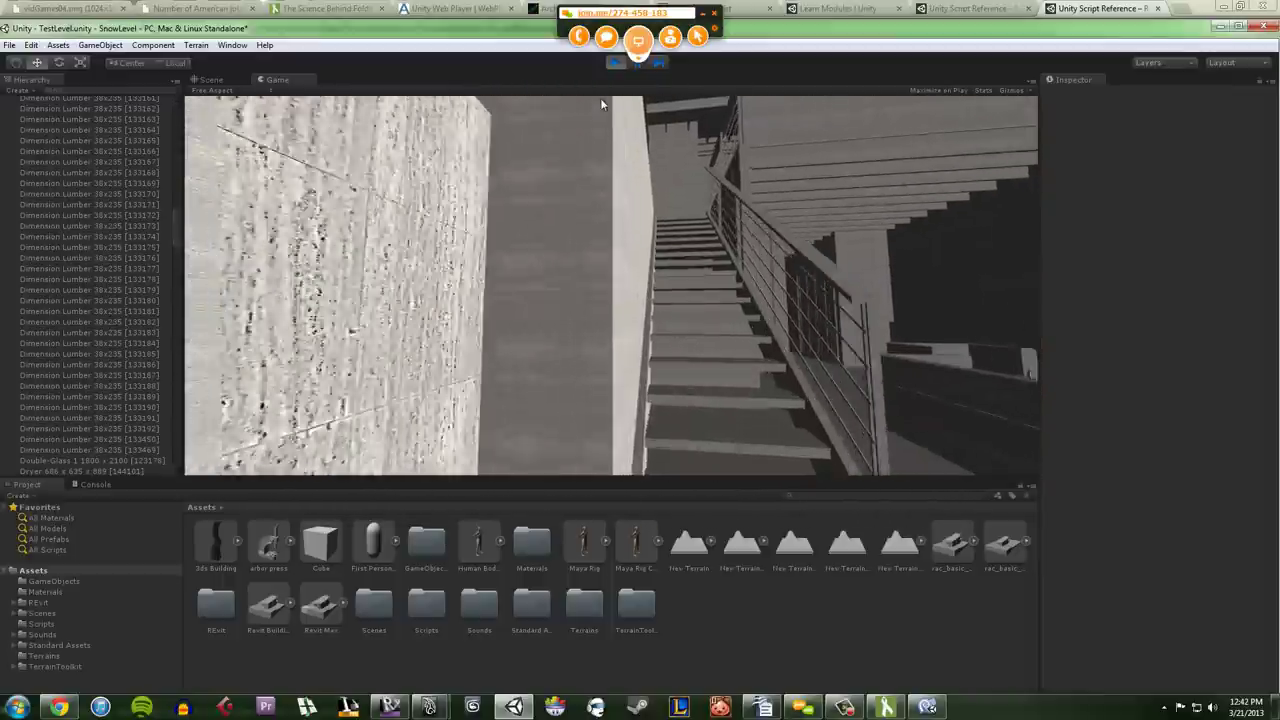
key(w)
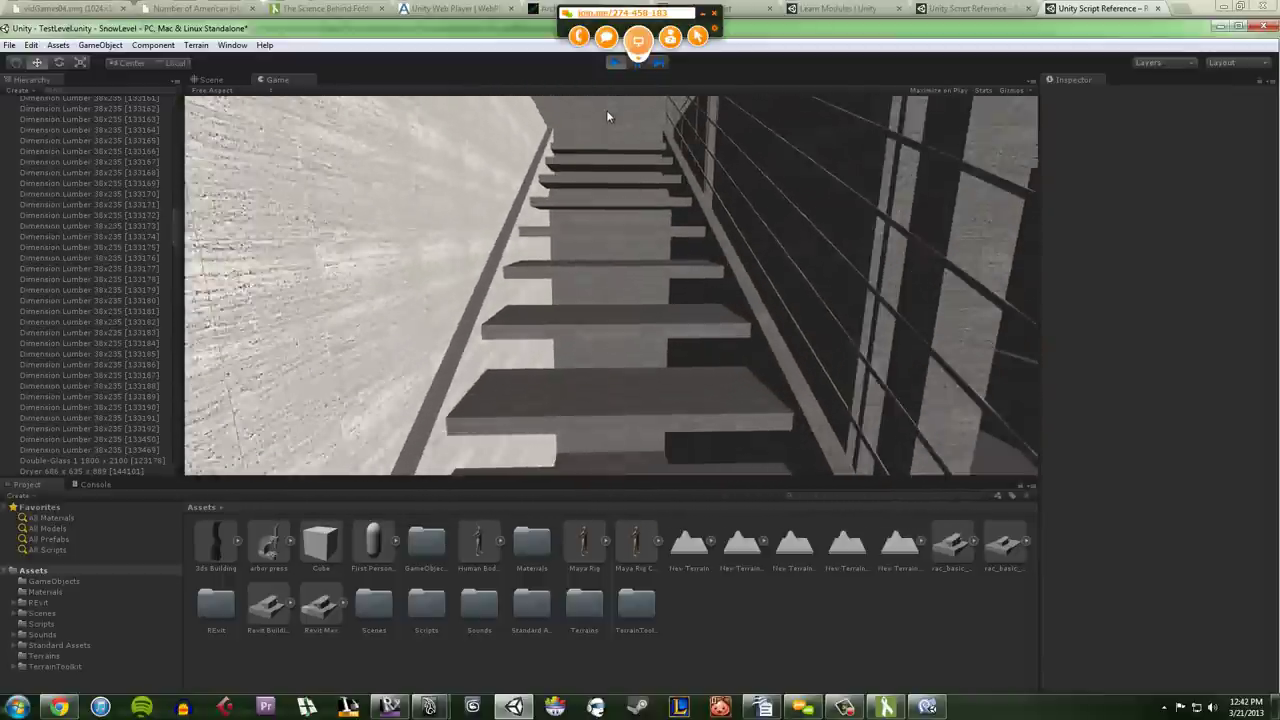
key(w)
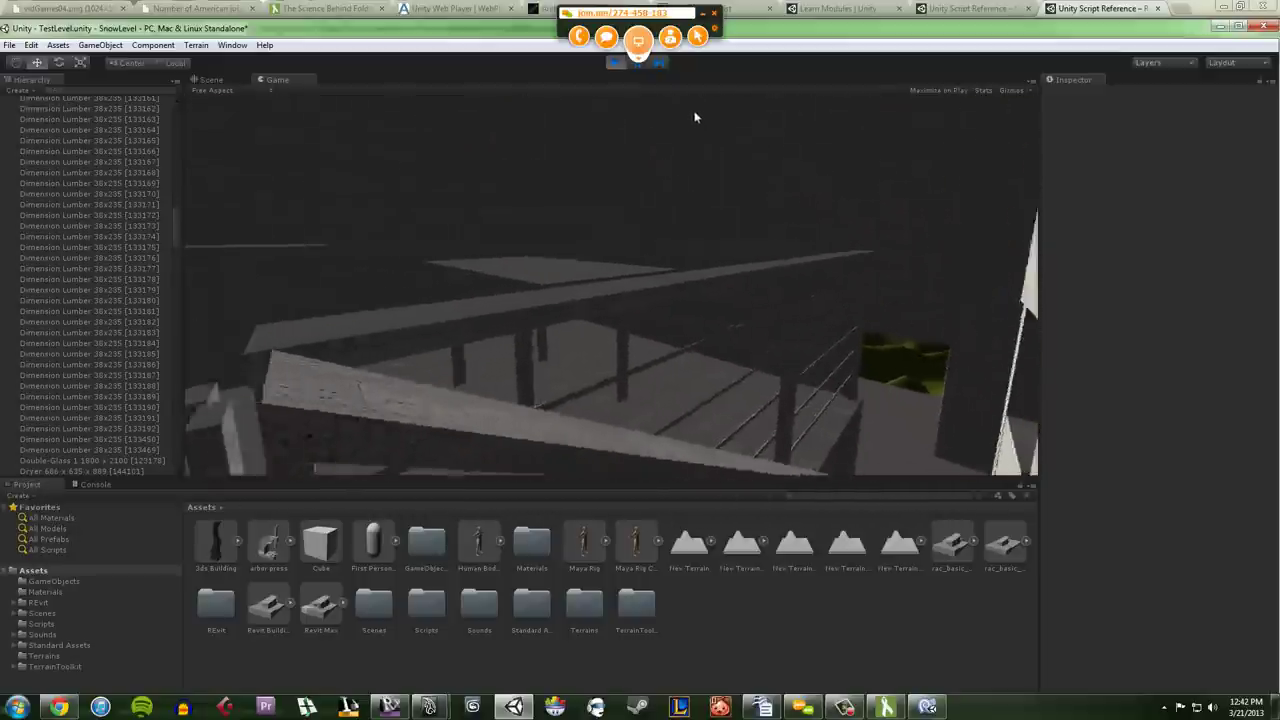
key(w)
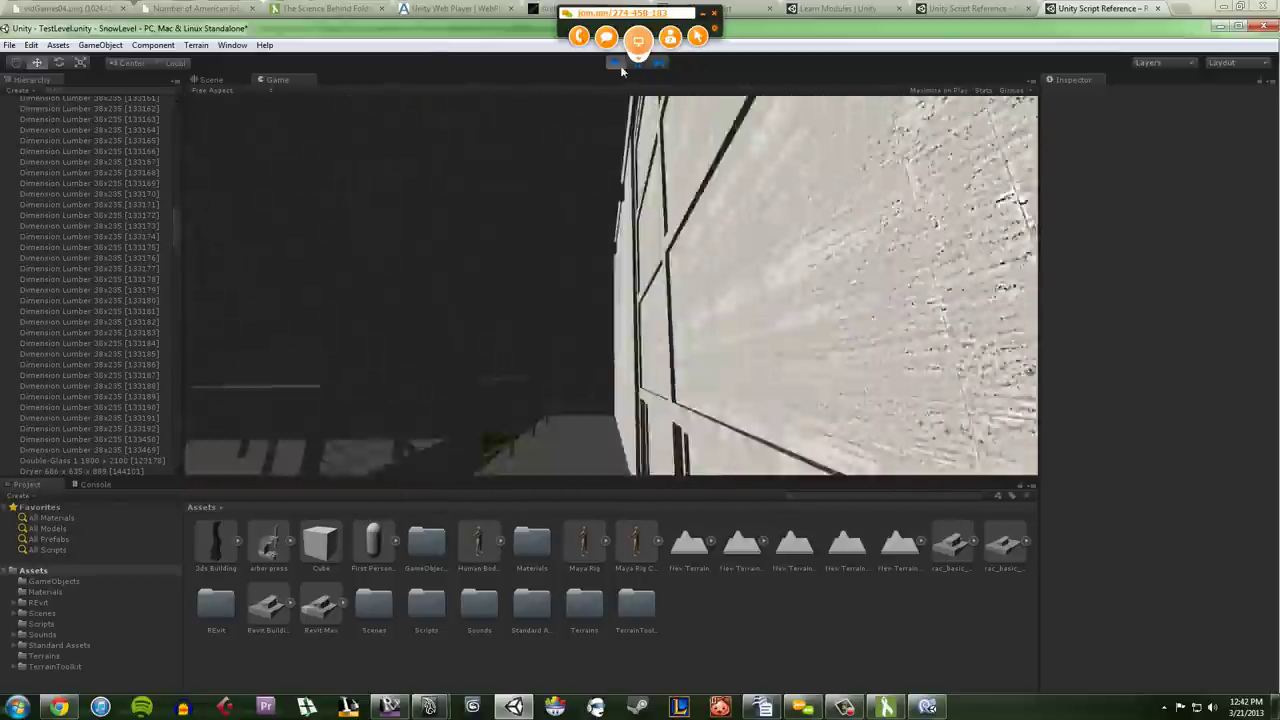
click(618, 62)
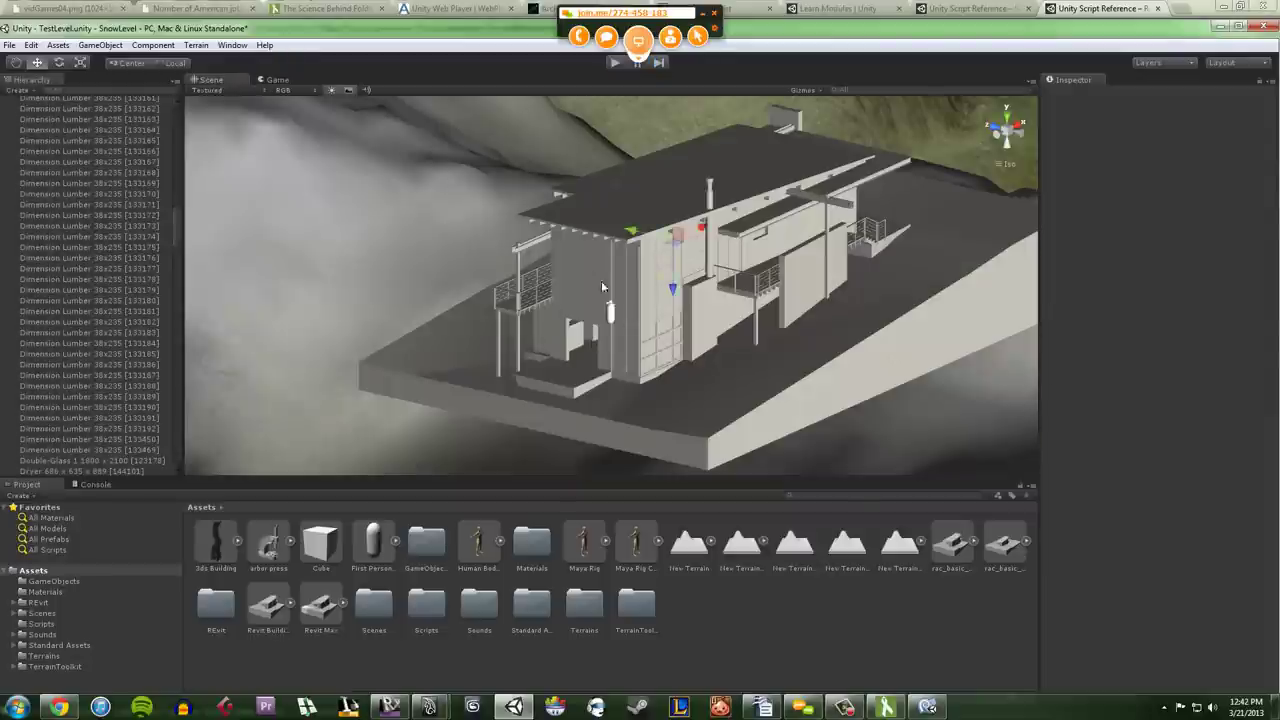
Step: Delete the upper-floor door that blocks the way onto the balcony
click(590, 270)
alt+drag(590, 270, 645, 251)
click(628, 255)
key(Delete)
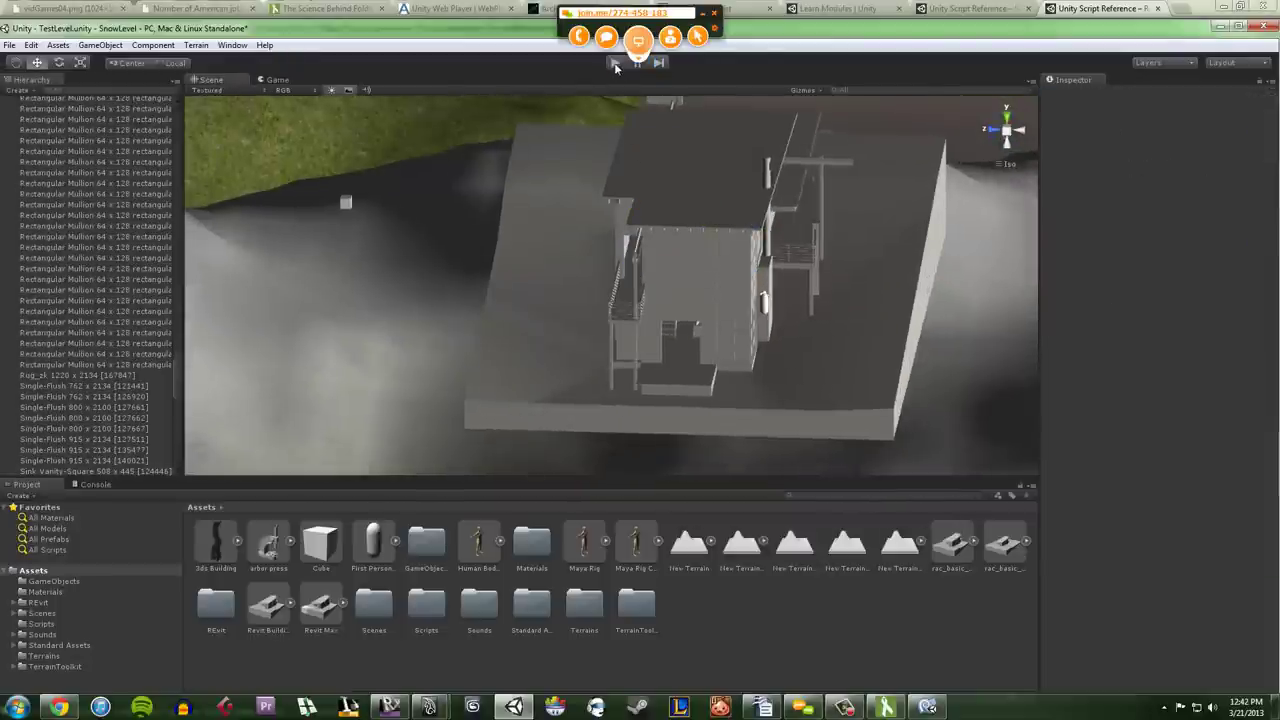
Step: Run the game and walk the player into the house, up the staircase and out onto the balcony
click(615, 63)
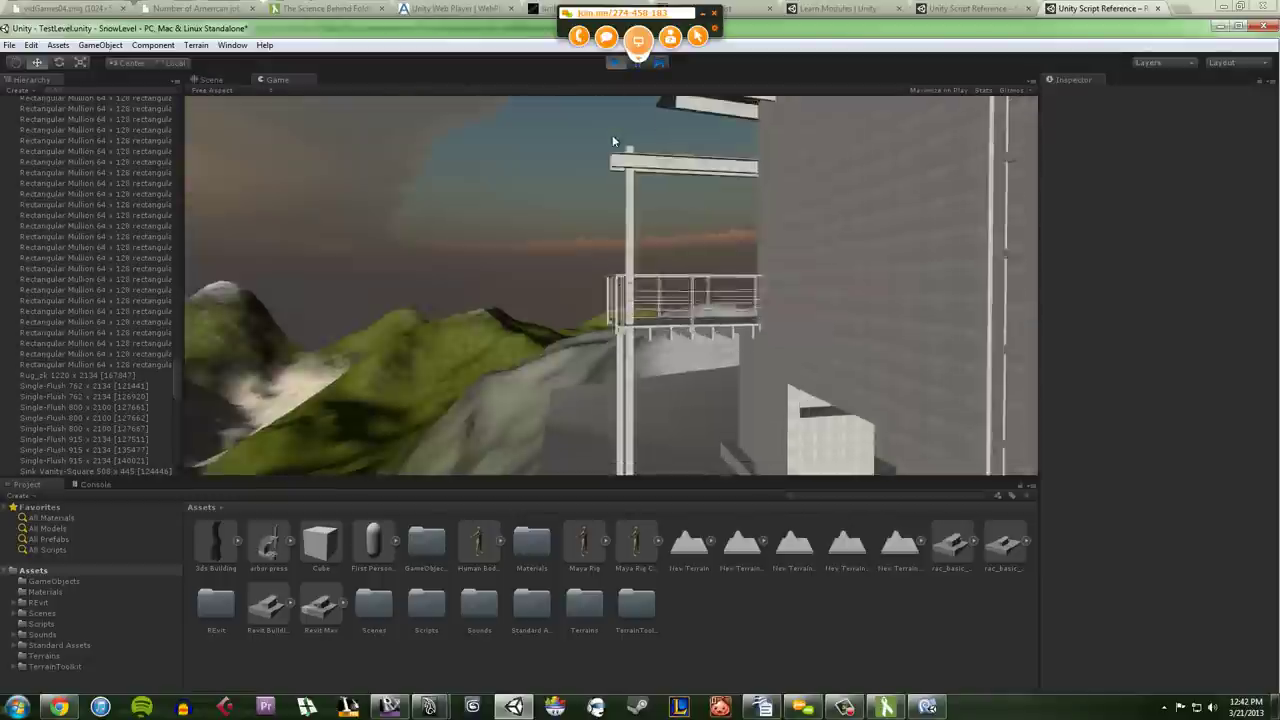
key(w)
key(w)
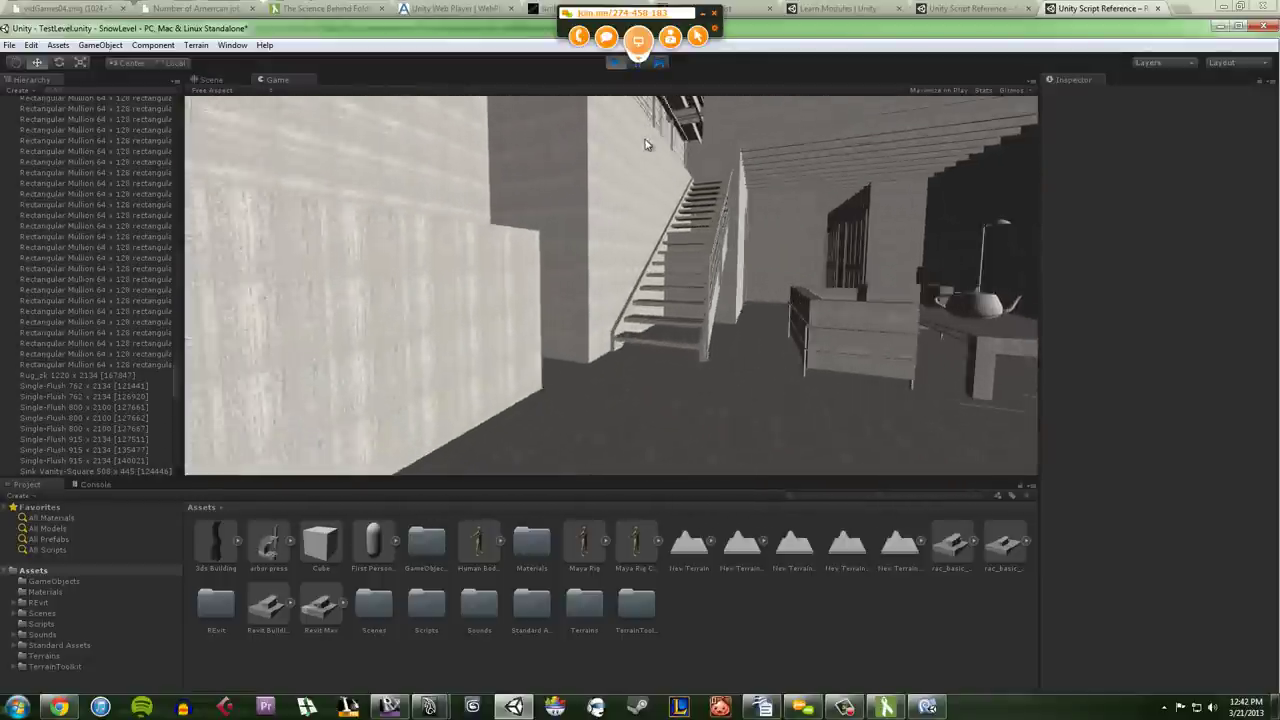
key(w)
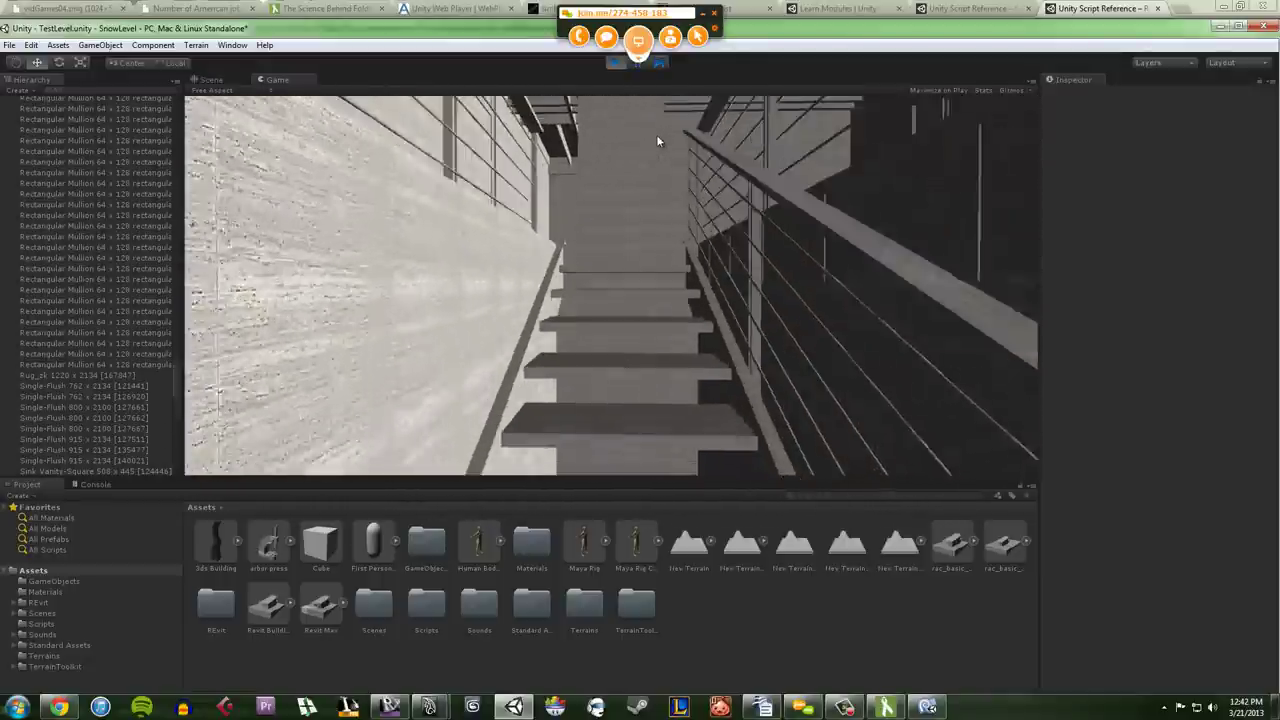
key(w)
key(w)
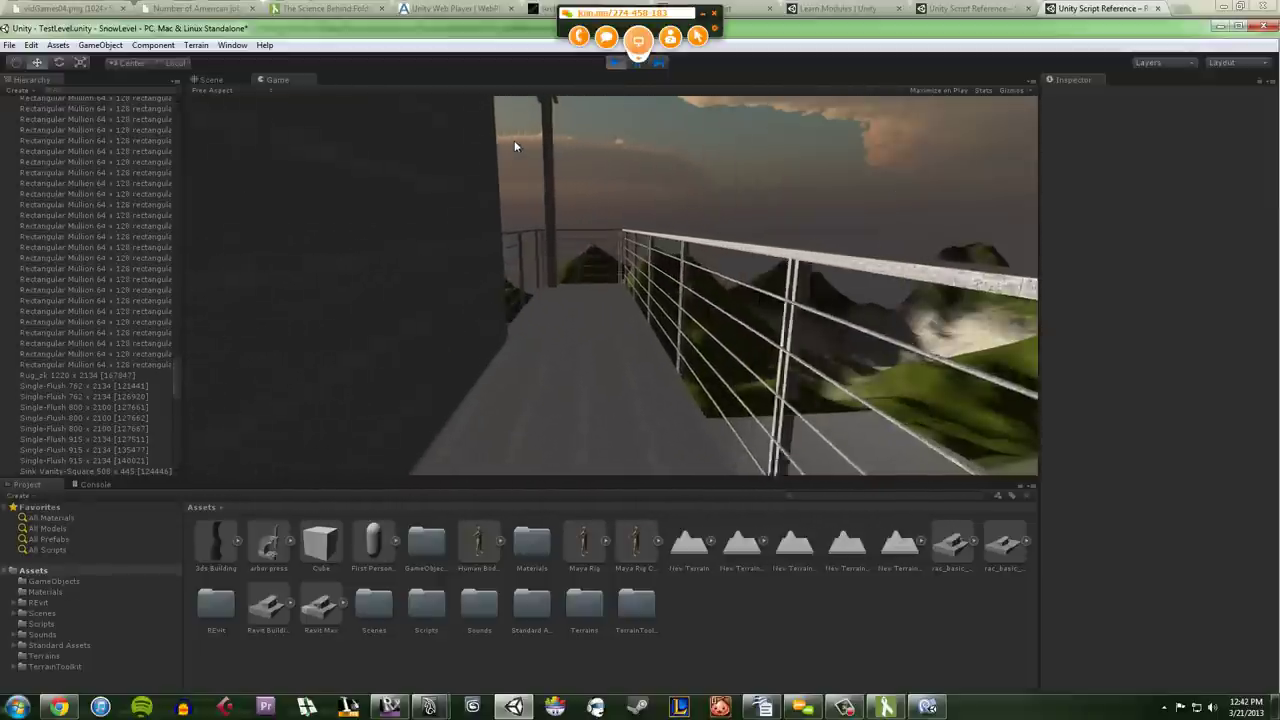
Step: Walk the player along the balcony and back to examine the railings and the view over the terrain
key(s)
key(w)
key(w)
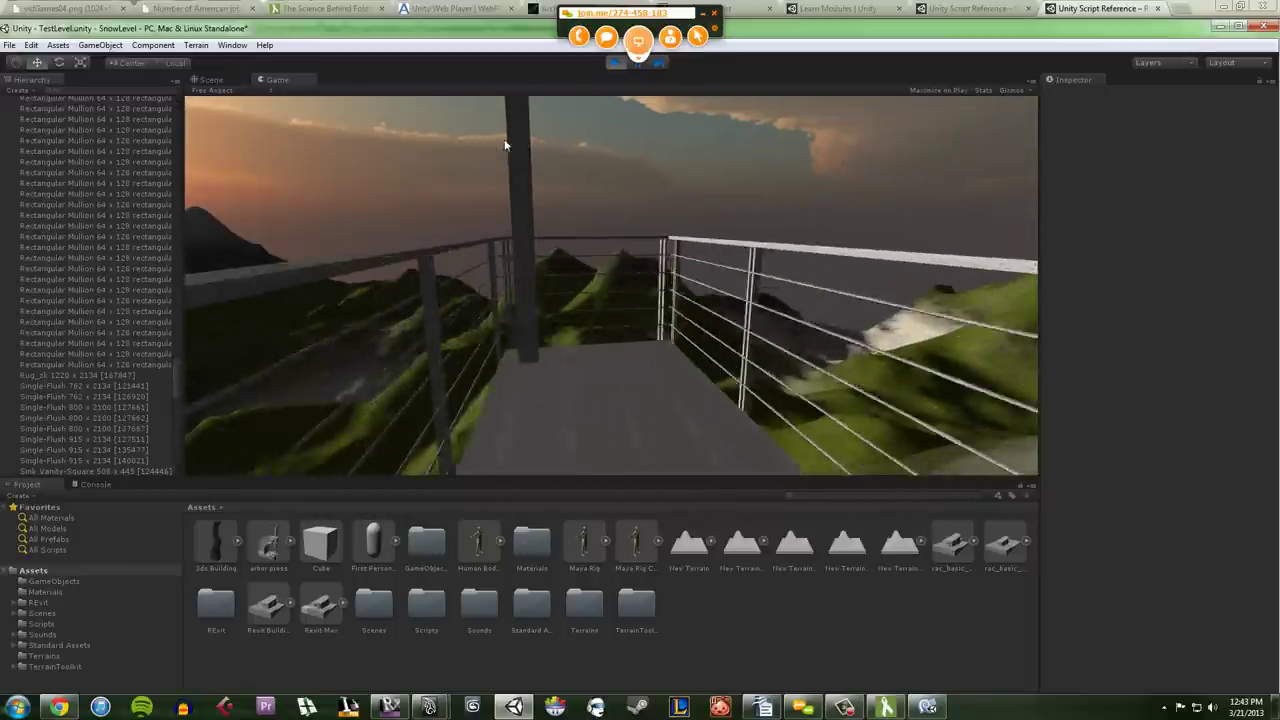
key(w)
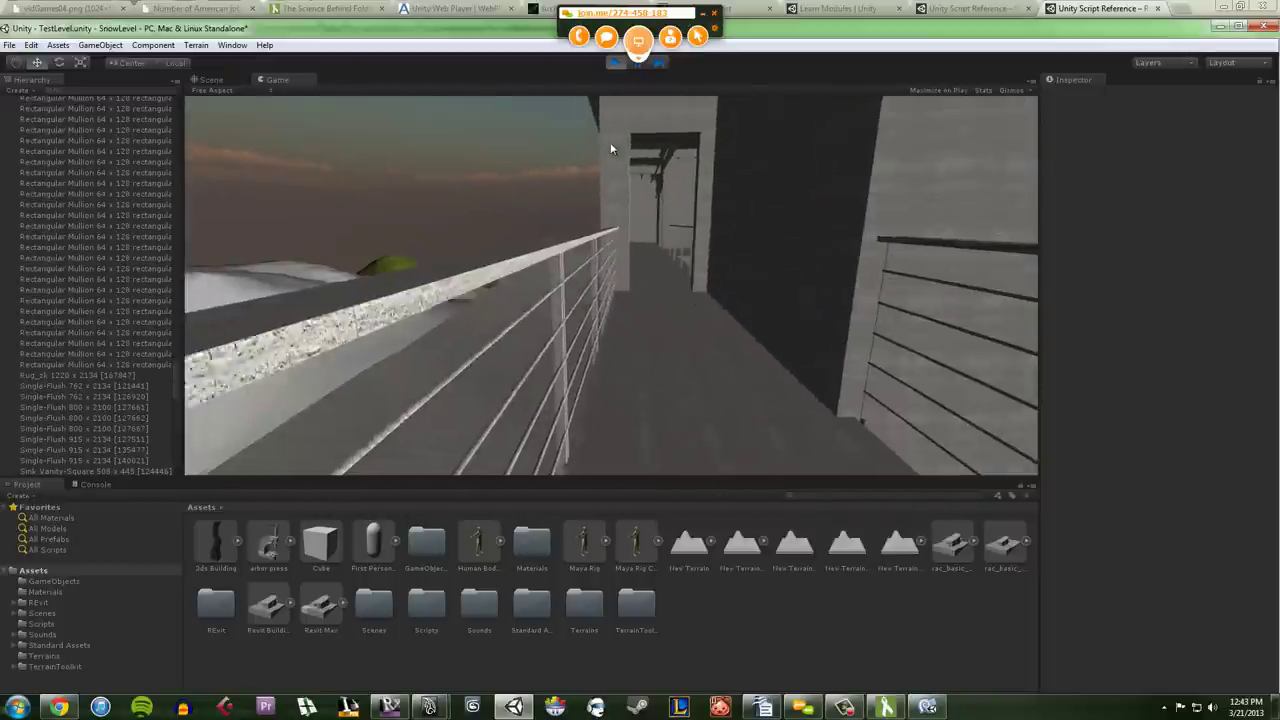
key(w)
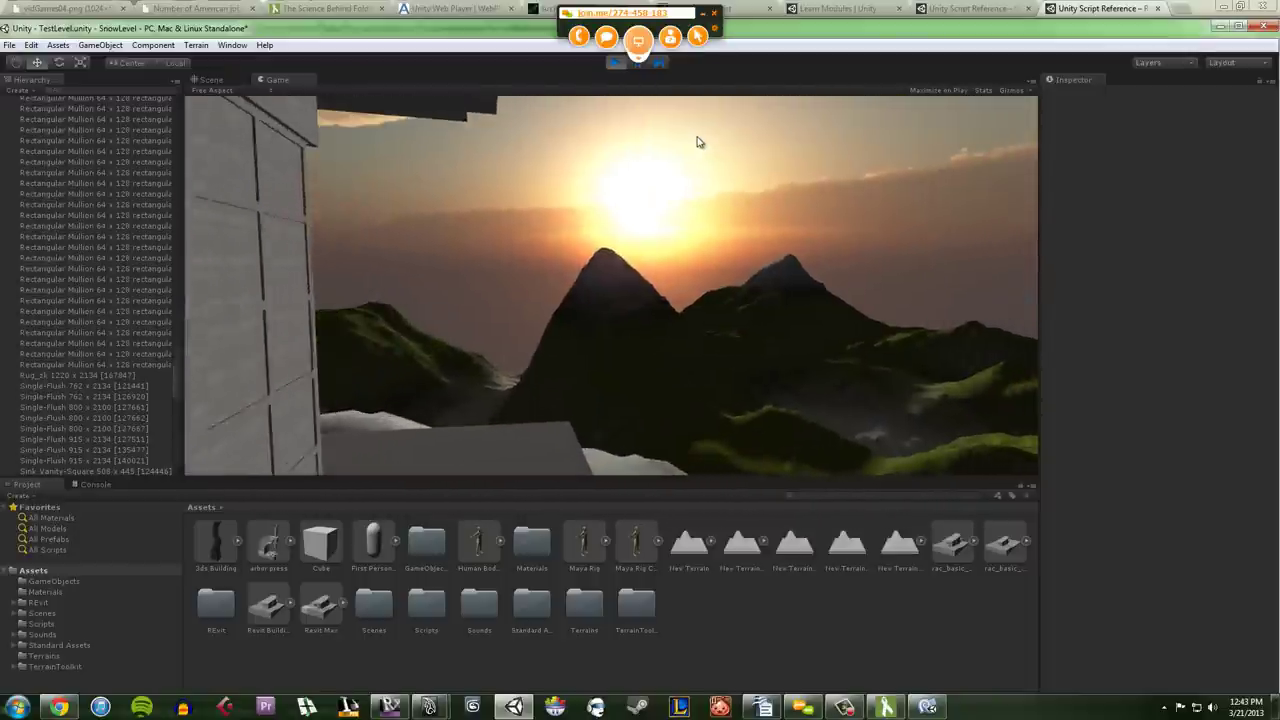
Step: Walk the player around on the ground outside, look up at the house from below, and stop the game
key(w)
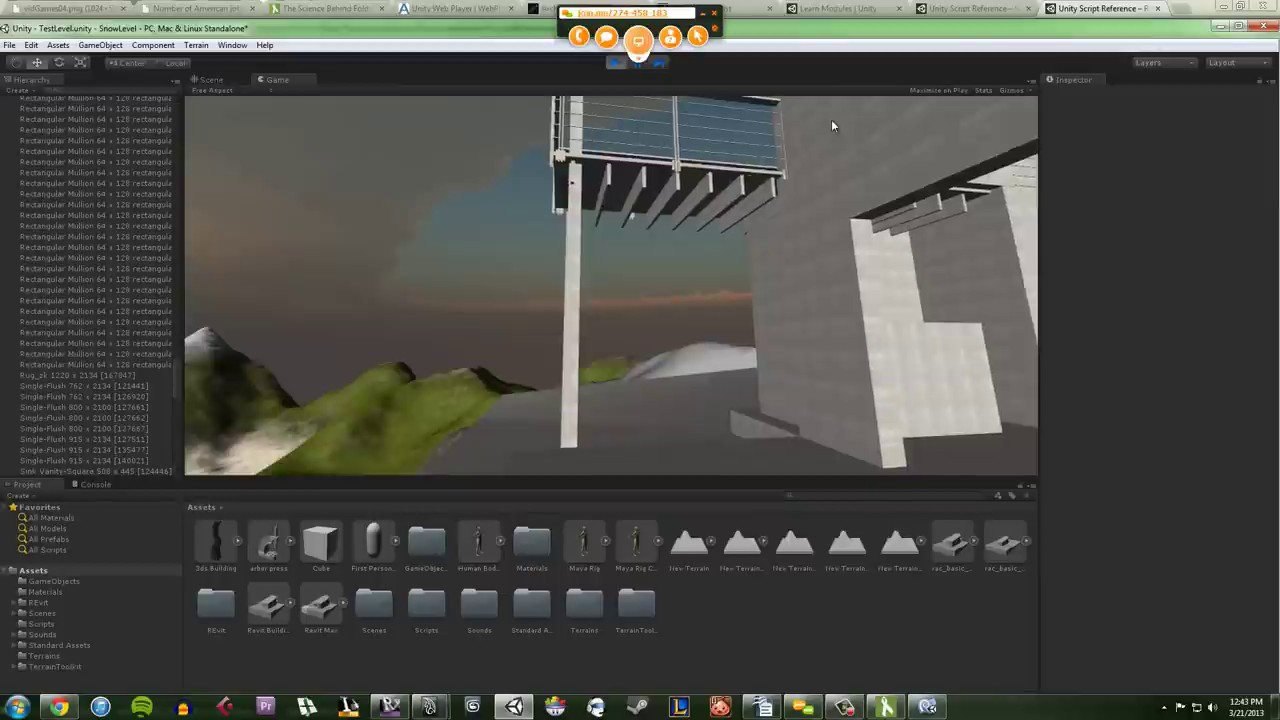
key(w)
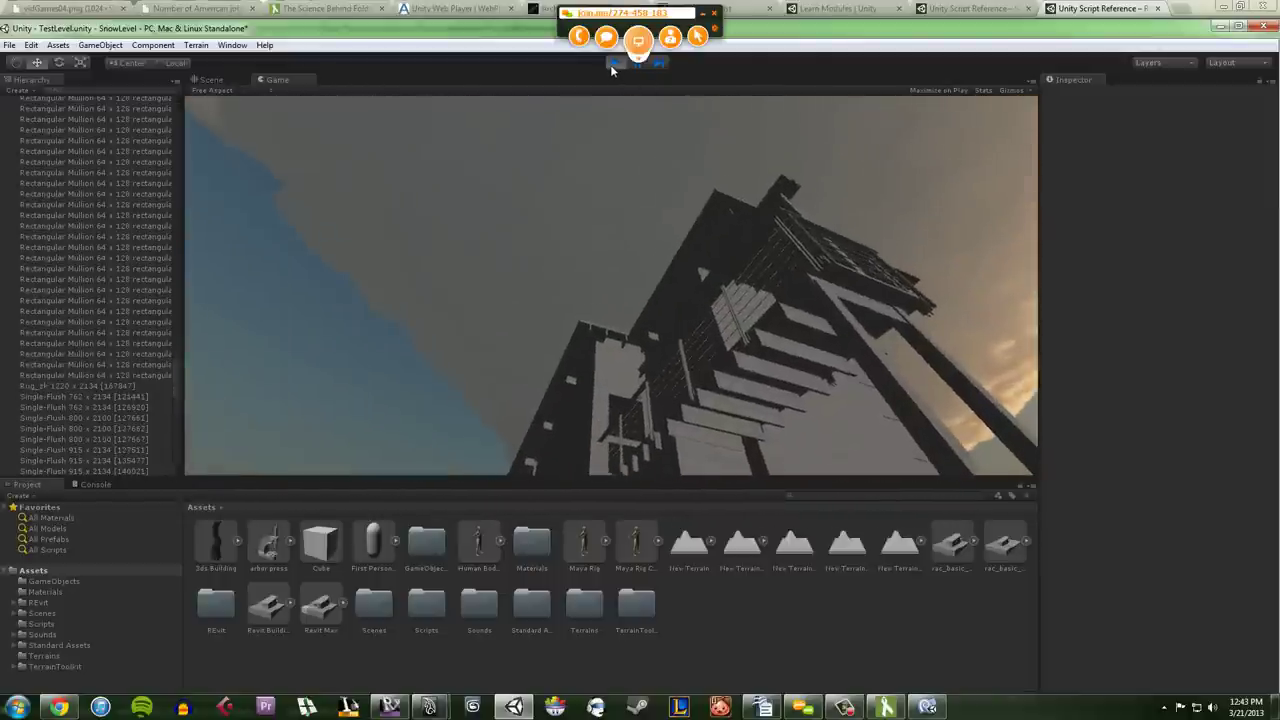
click(612, 66)
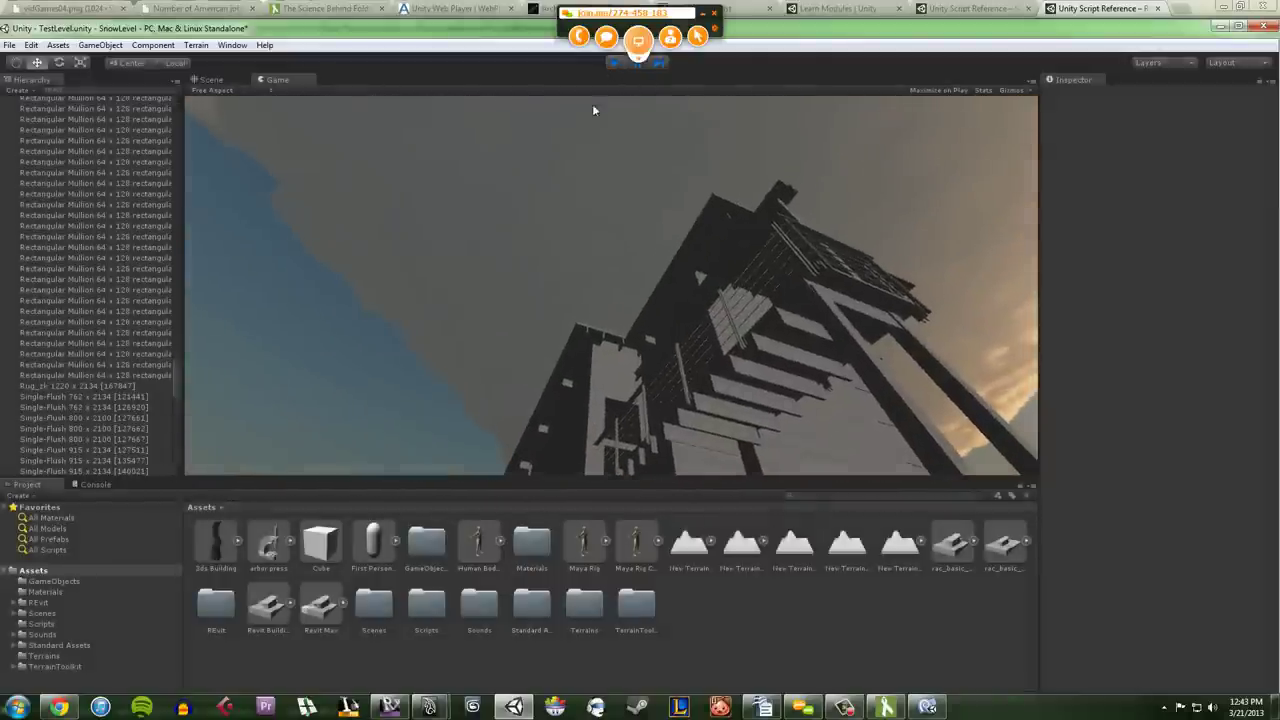
key(ctrl+p)
Step: Examine the house and its ground surface on the terrain from several angles in the scene
click(518, 353)
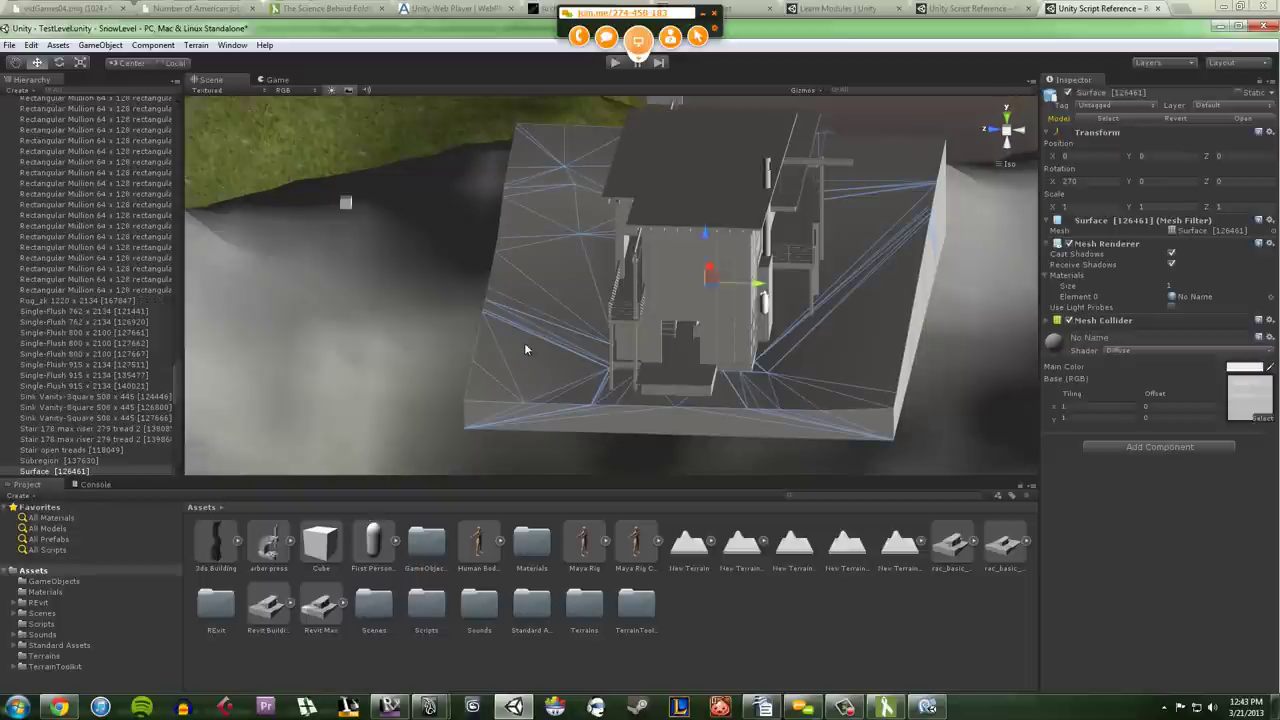
scroll(514, 306, down, 6)
middle_drag(518, 307, 451, 314)
alt+drag(451, 314, 365, 316)
middle_drag(370, 313, 440, 310)
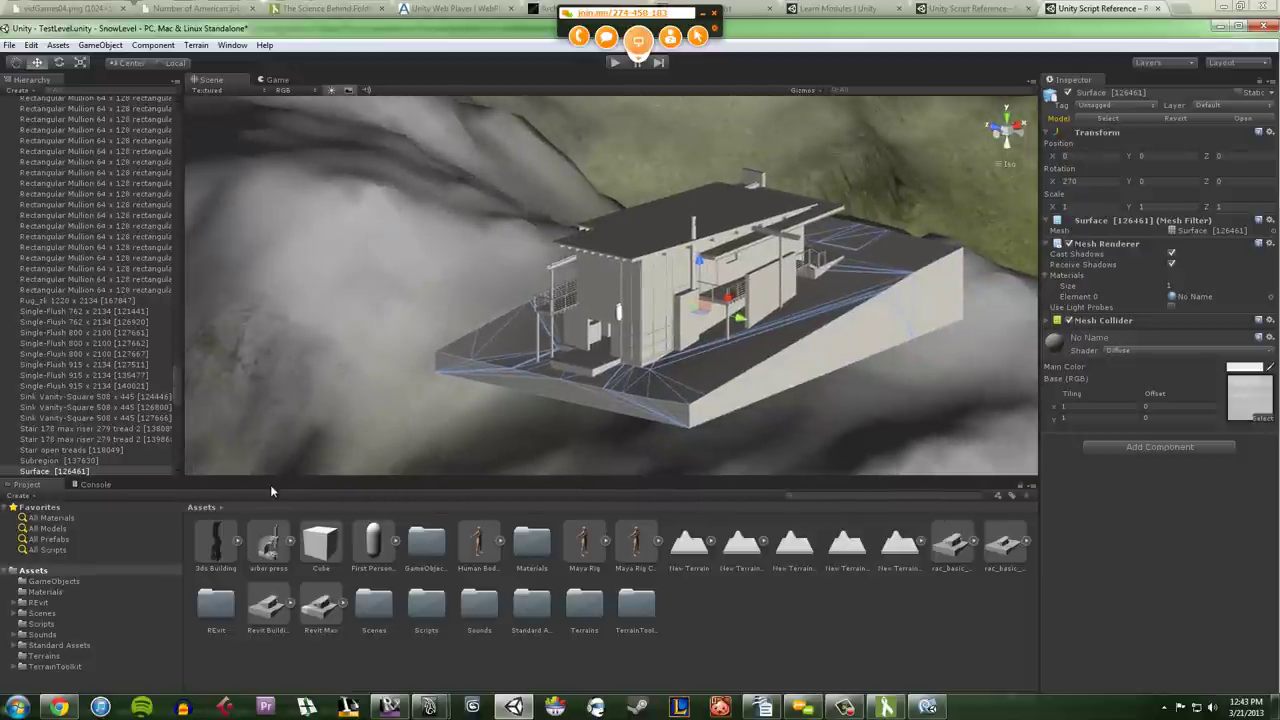
click(800, 673)
middle_drag(447, 343, 666, 437)
middle_drag(556, 376, 447, 313)
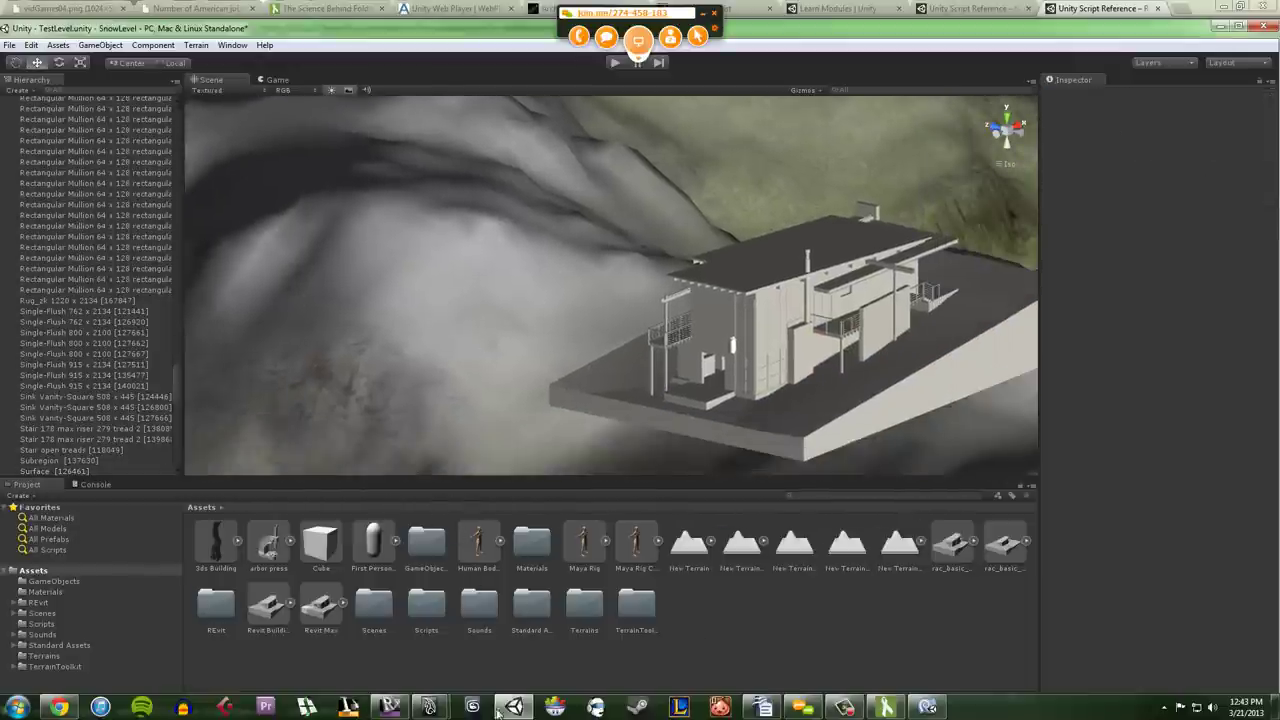
Step: Switch to Maya and examine the Maya Rig character with its body mesh and rig controls
mouse_move(428, 708)
click(491, 654)
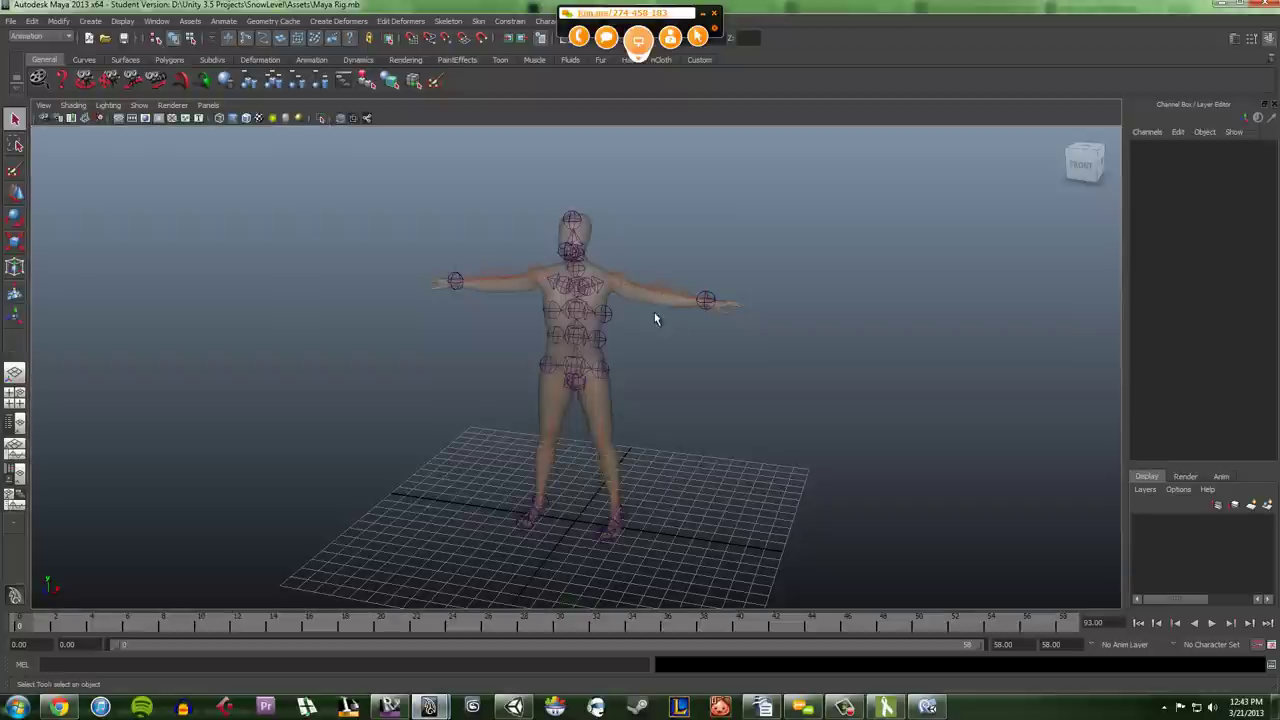
drag(343, 455, 267, 578)
click(309, 449)
drag(328, 516, 740, 249)
click(810, 276)
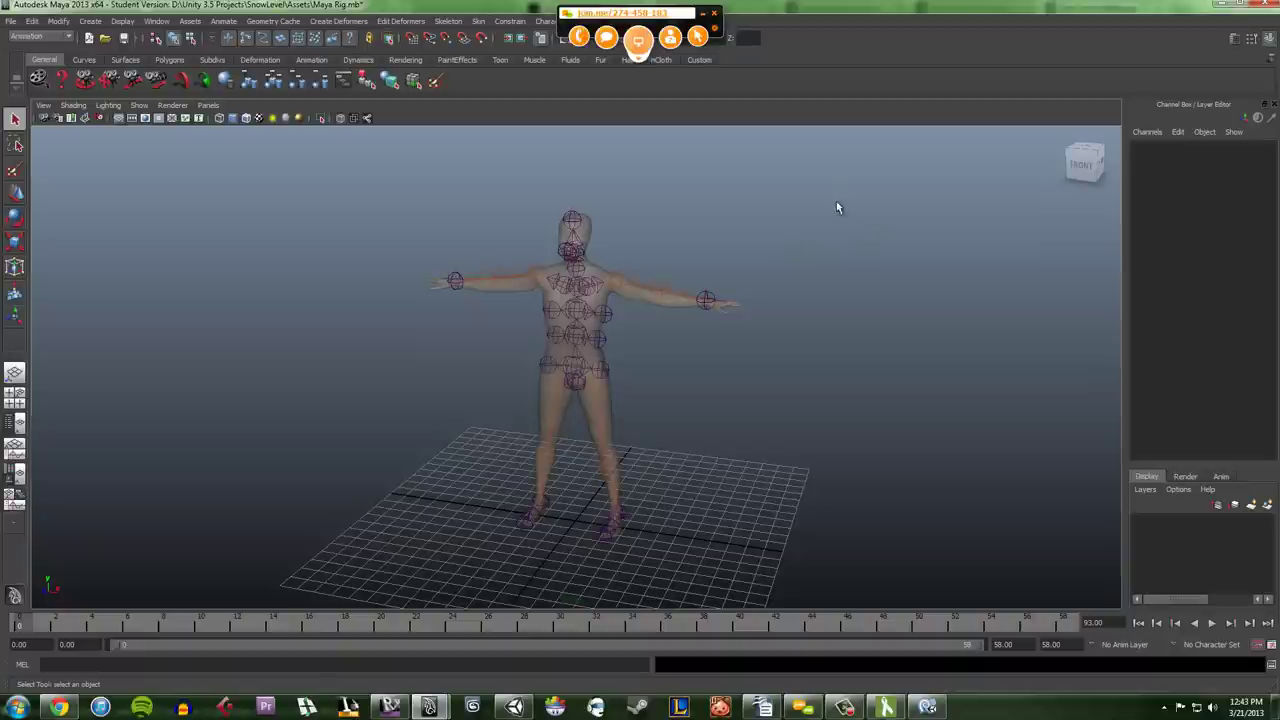
drag(484, 477, 380, 556)
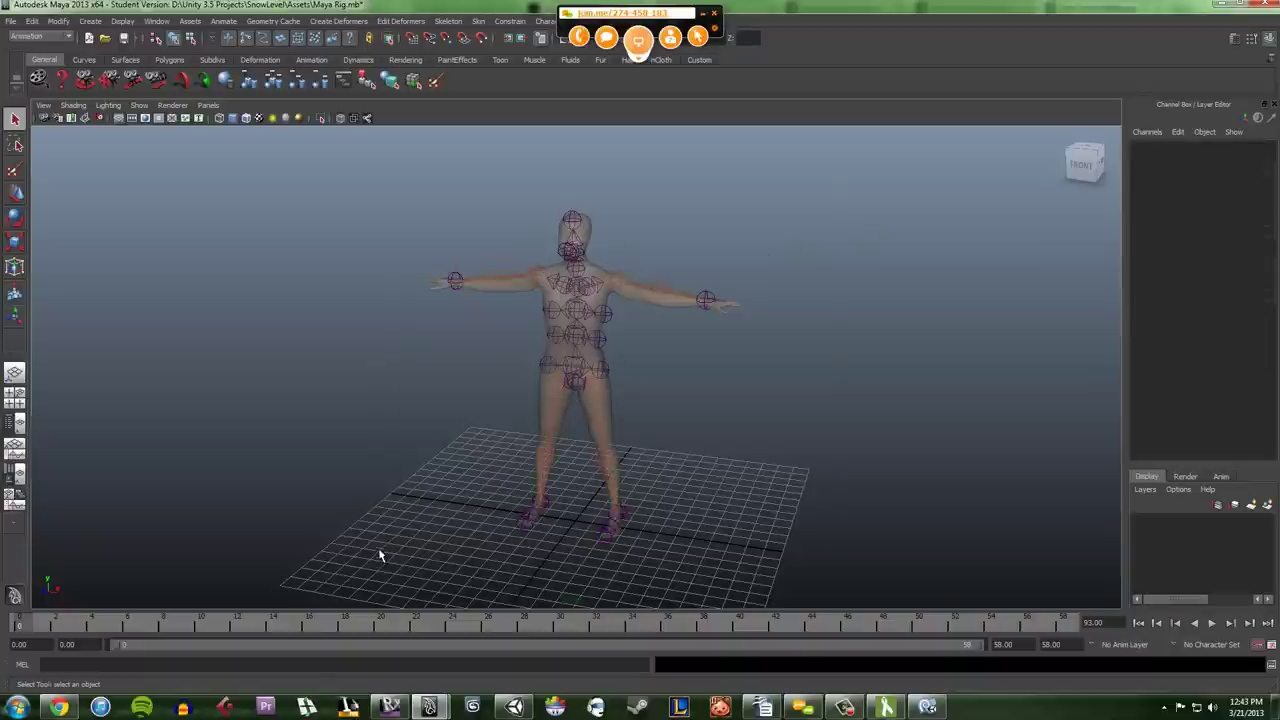
click(550, 276)
click(722, 250)
drag(737, 541, 408, 229)
click(393, 308)
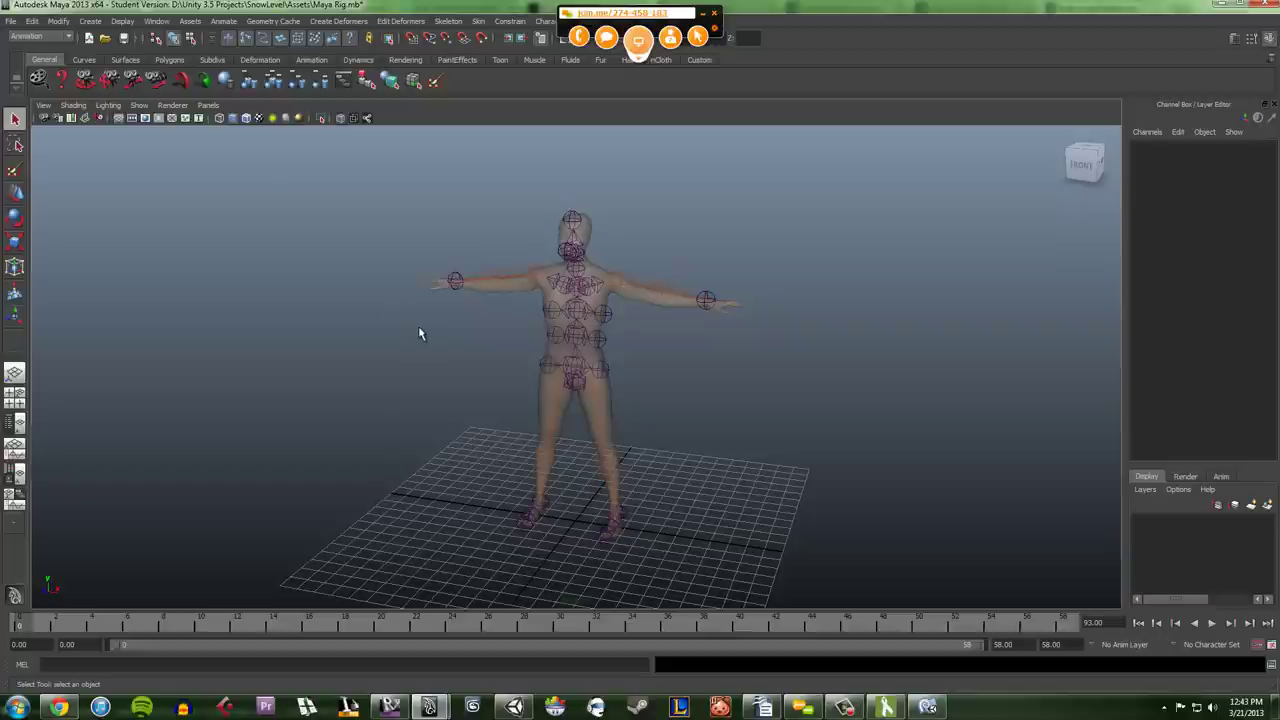
Step: Start an FBX Export All of the character rig and set its destination to D:\Unity 3.5 Projects\SnowLevel\Assets
click(436, 289)
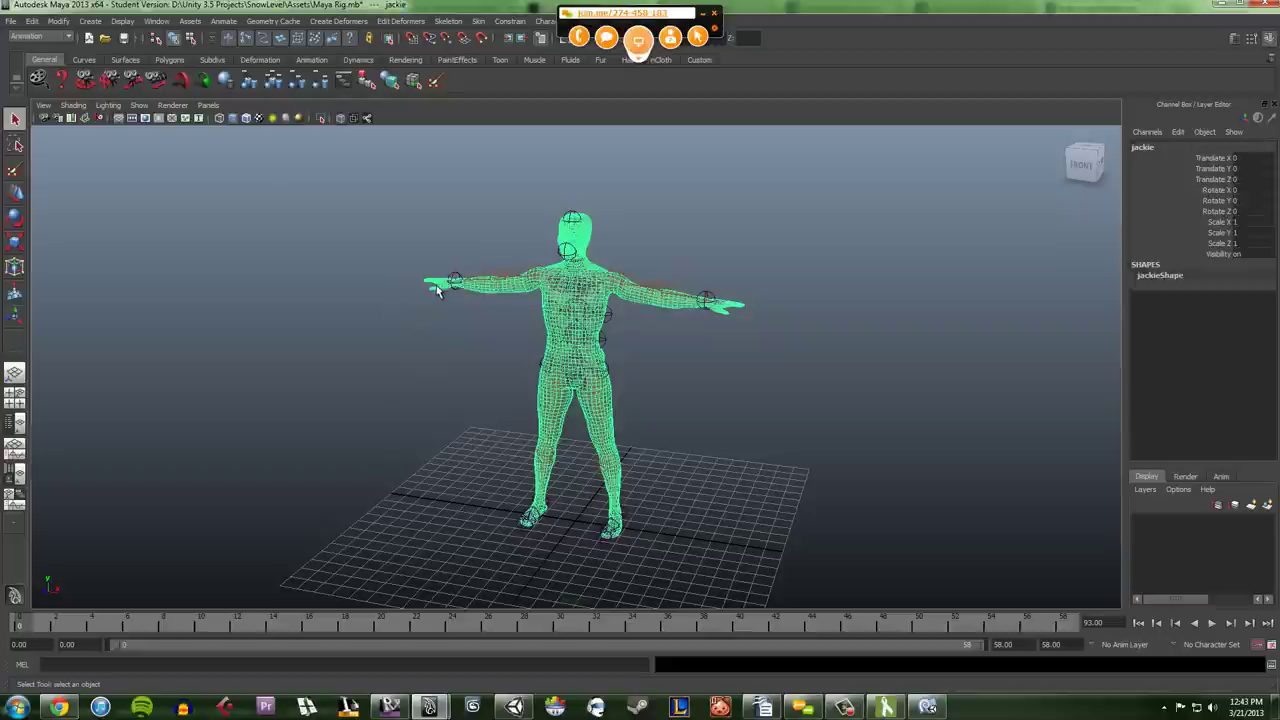
click(433, 359)
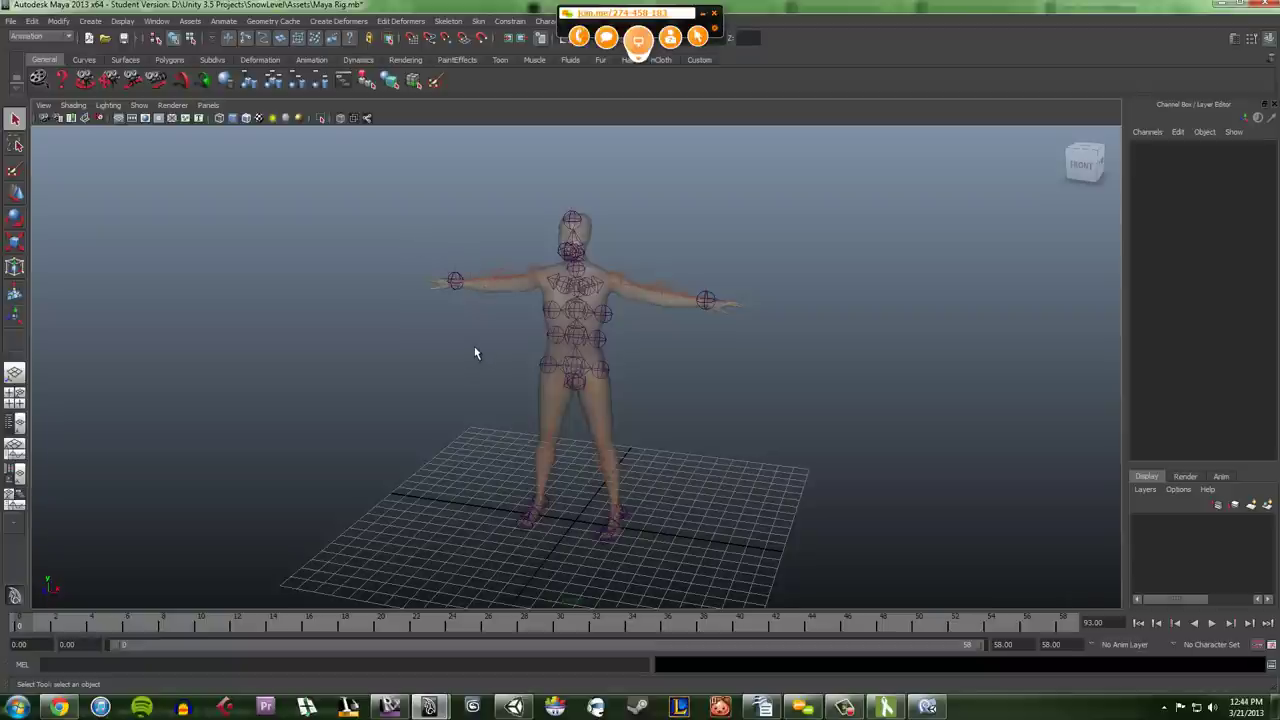
click(10, 21)
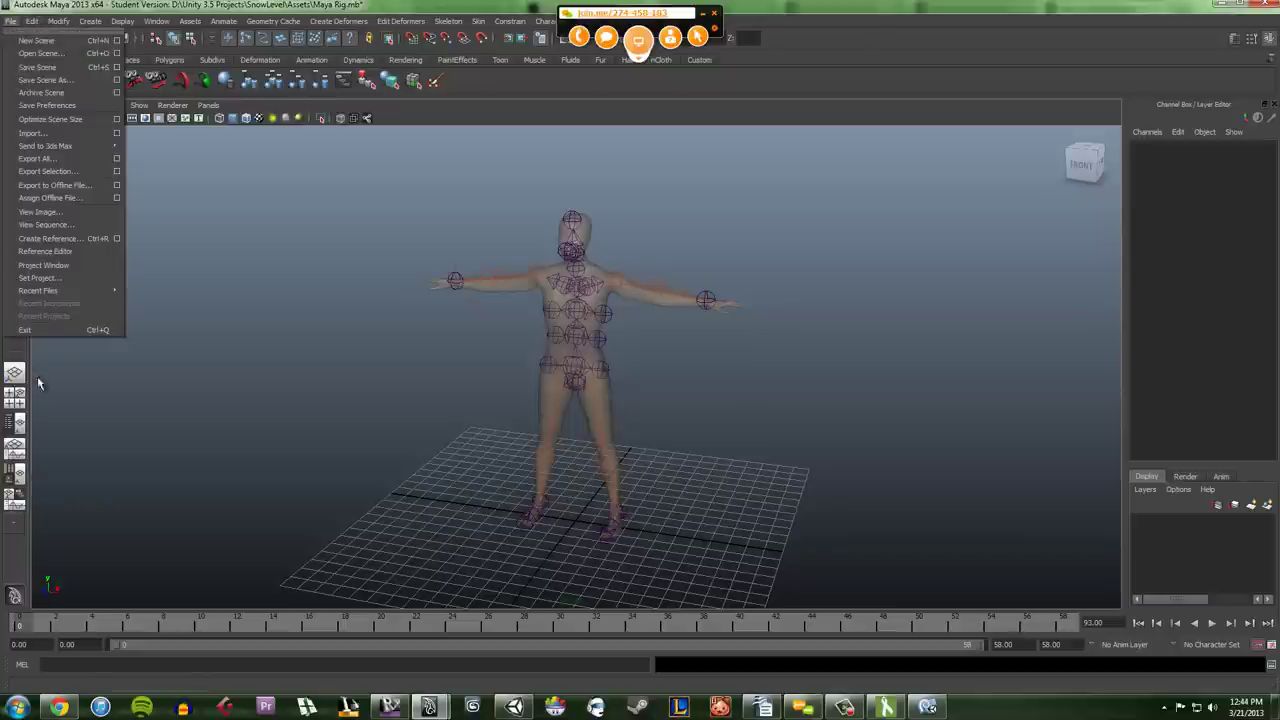
click(55, 160)
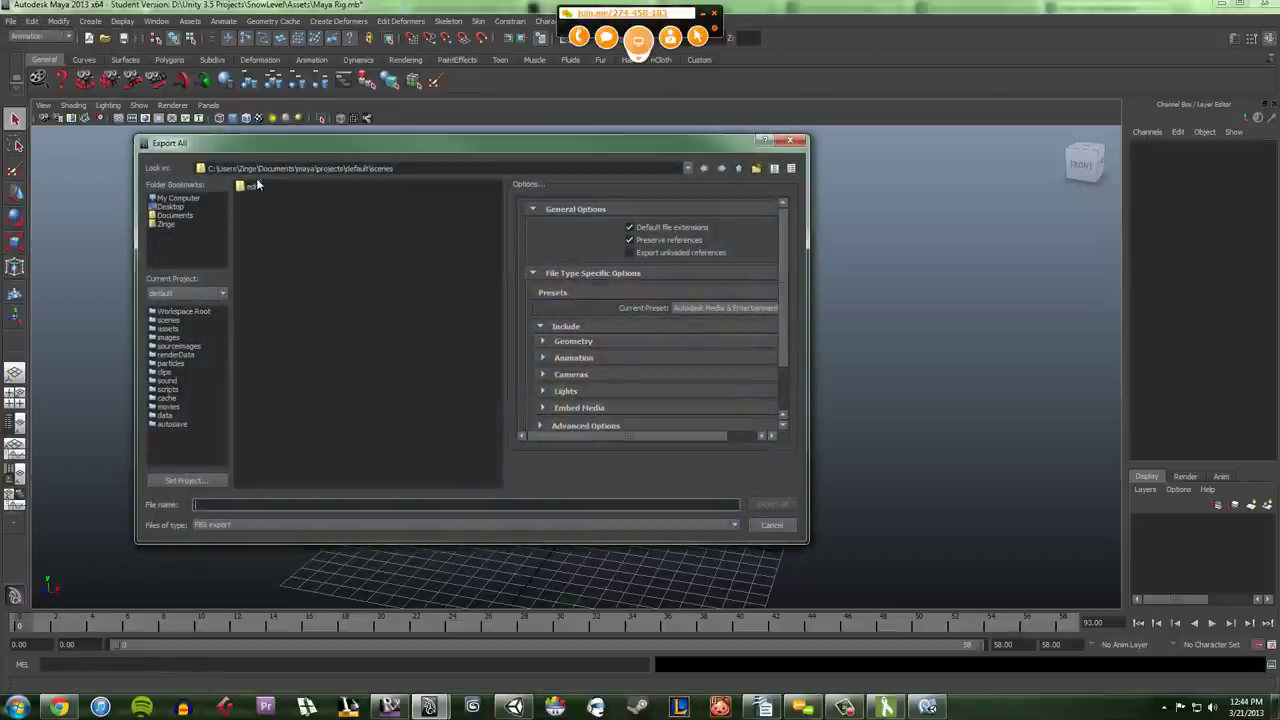
click(176, 199)
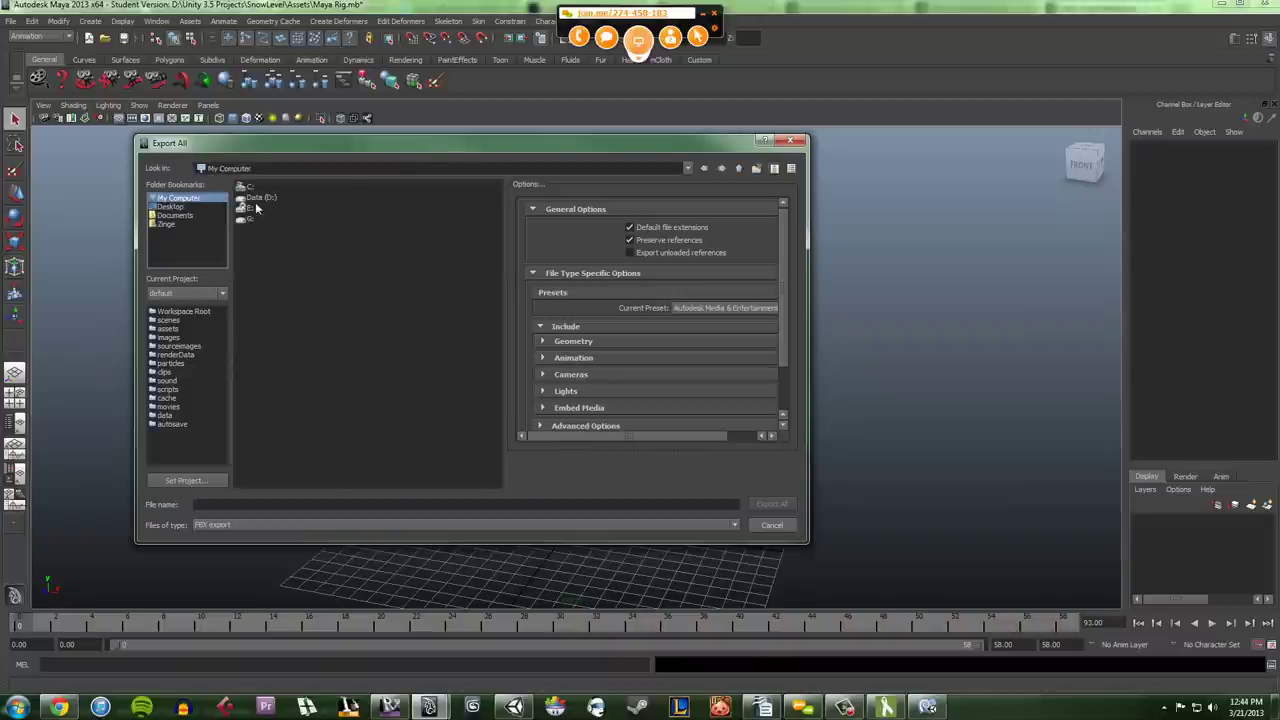
double_click(250, 218)
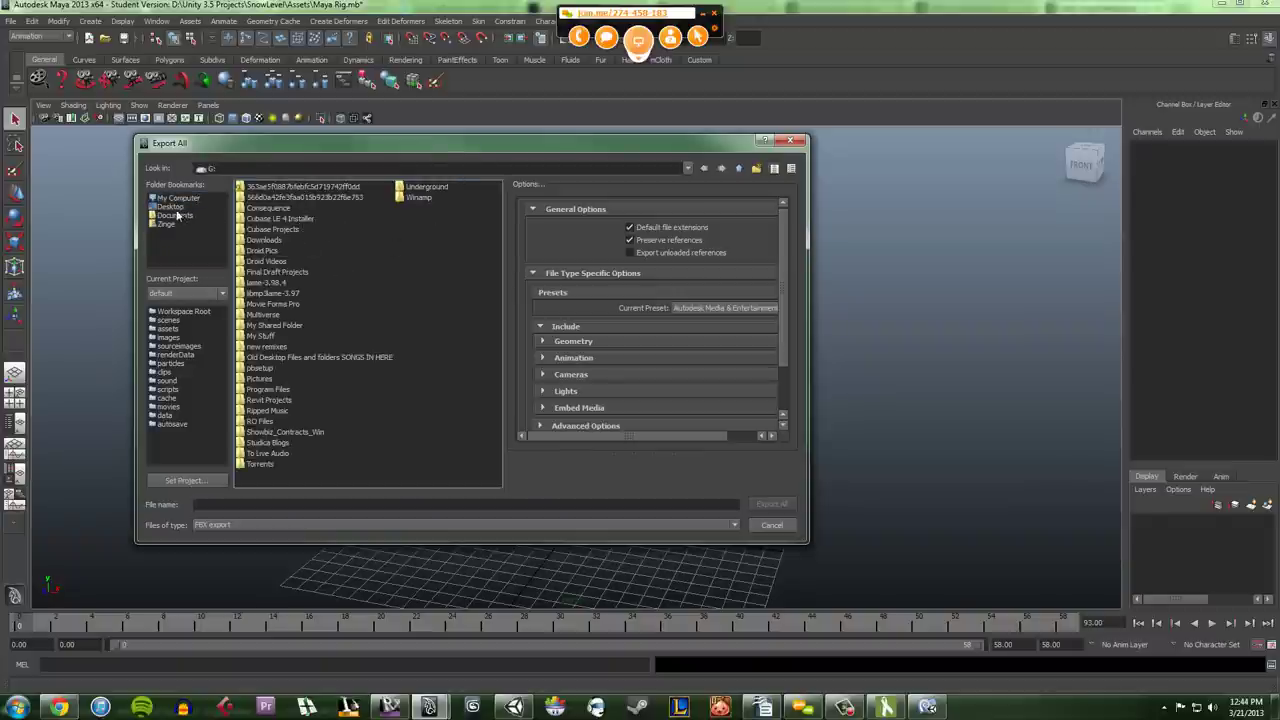
click(178, 199)
double_click(259, 199)
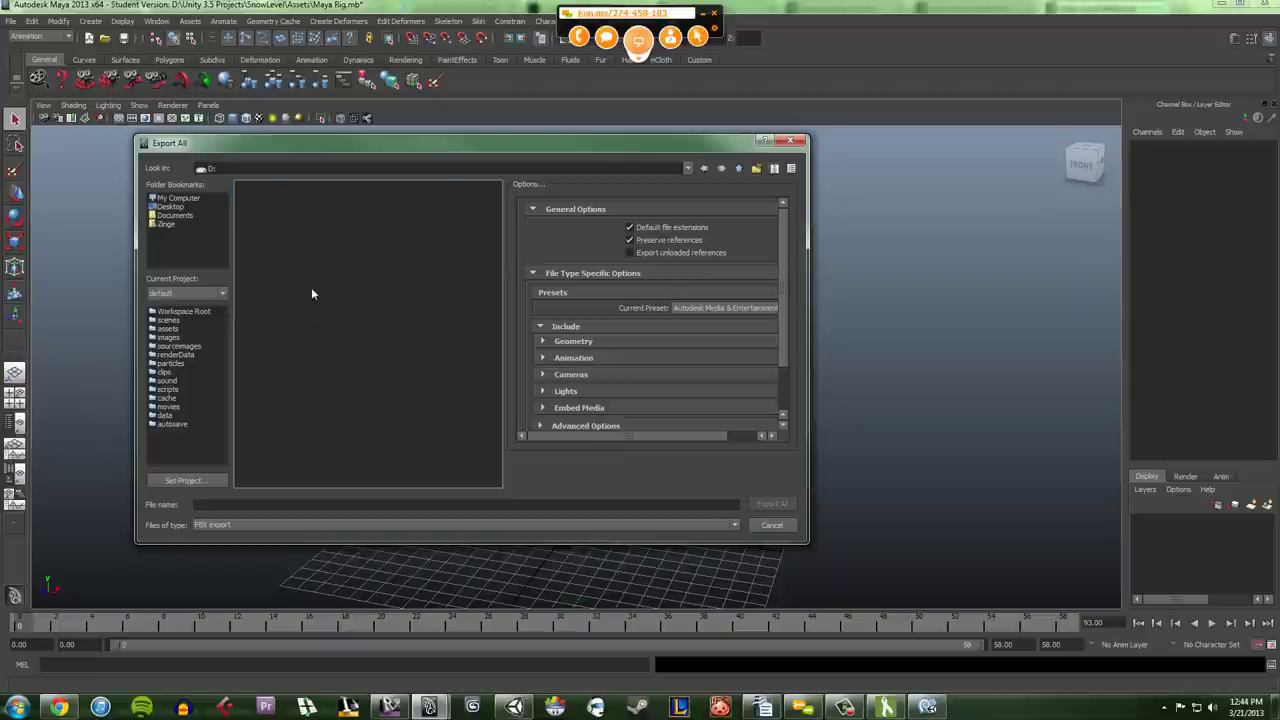
double_click(406, 262)
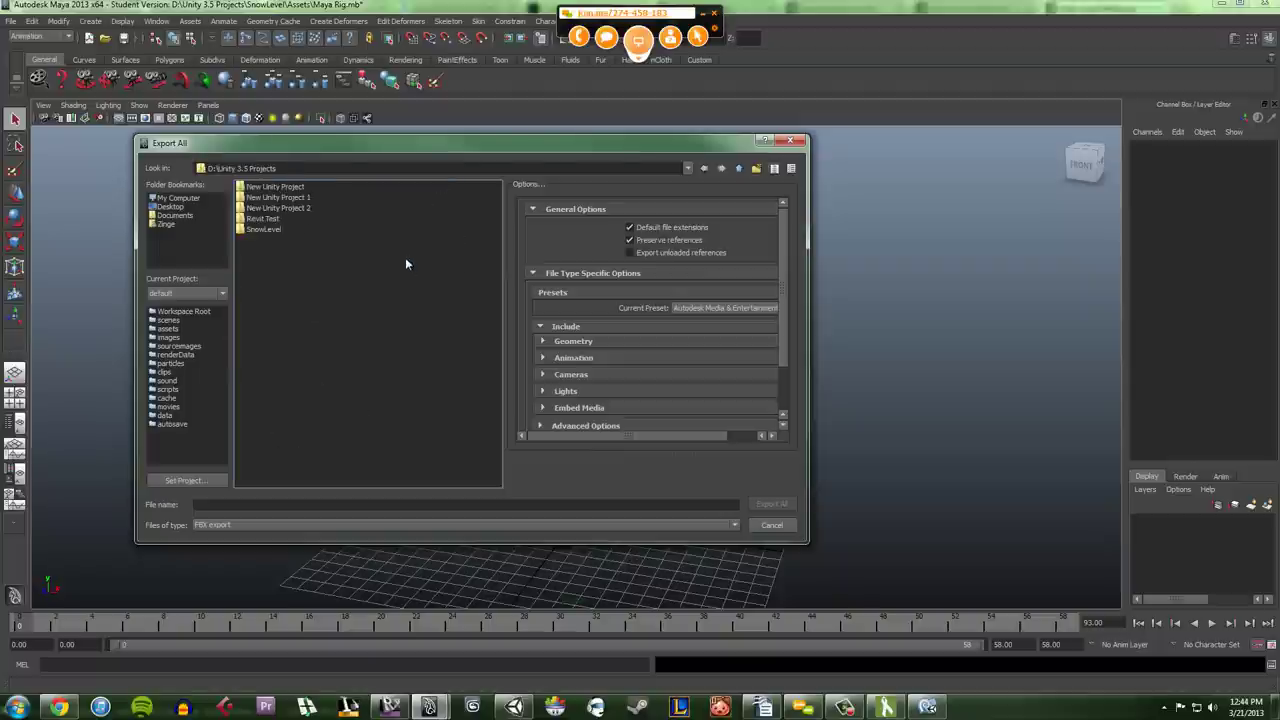
click(273, 231)
double_click(278, 232)
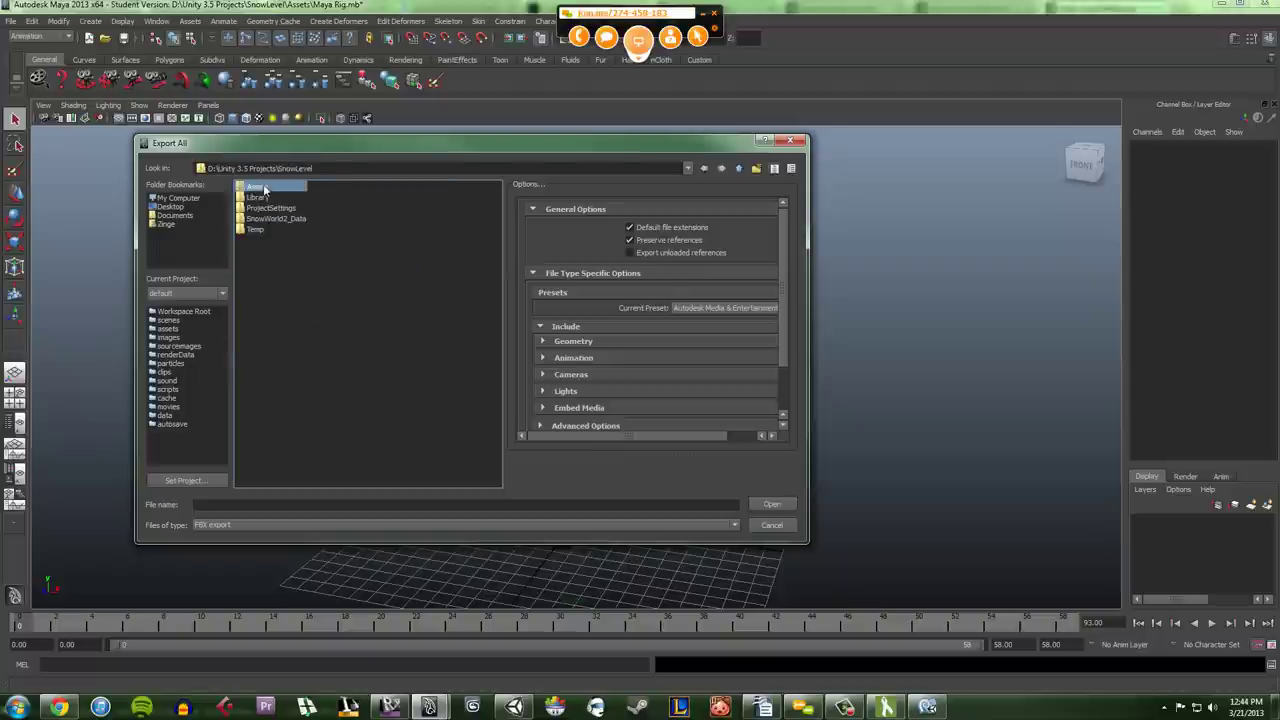
double_click(265, 188)
Step: Name the export file Human Body 2, export the whole scene, and dismiss the export report
click(382, 504)
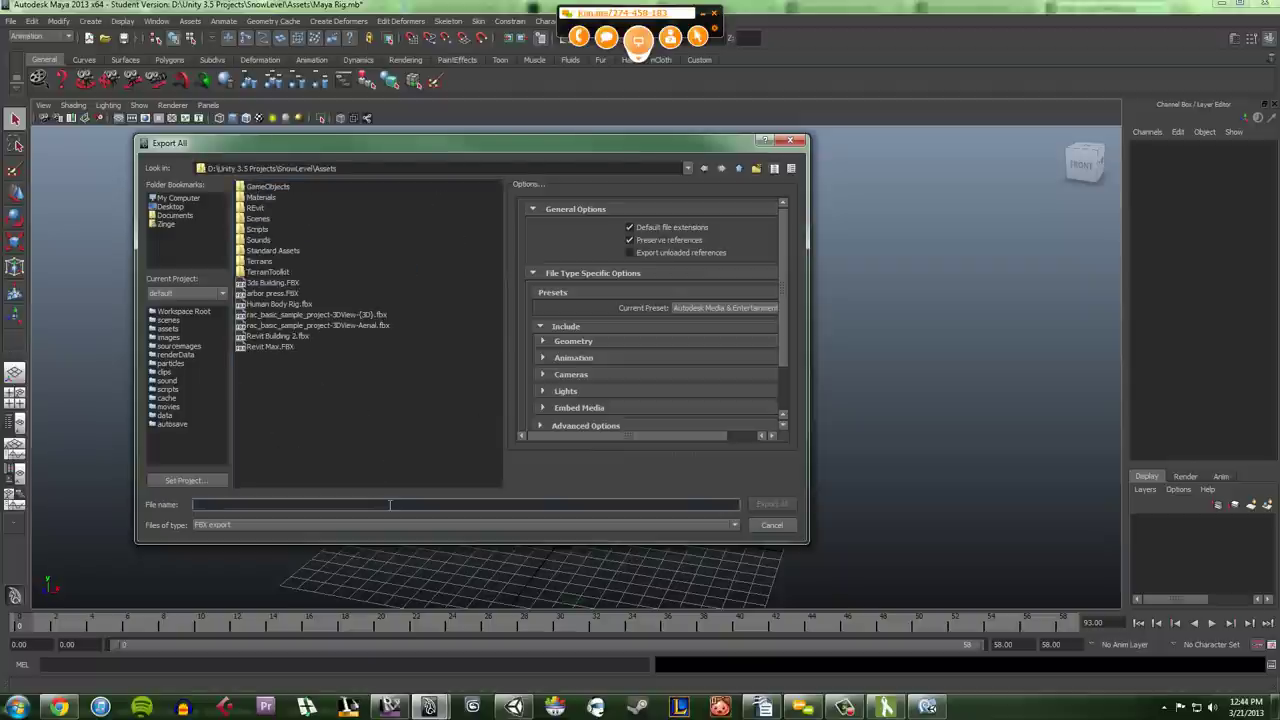
text(Human B)
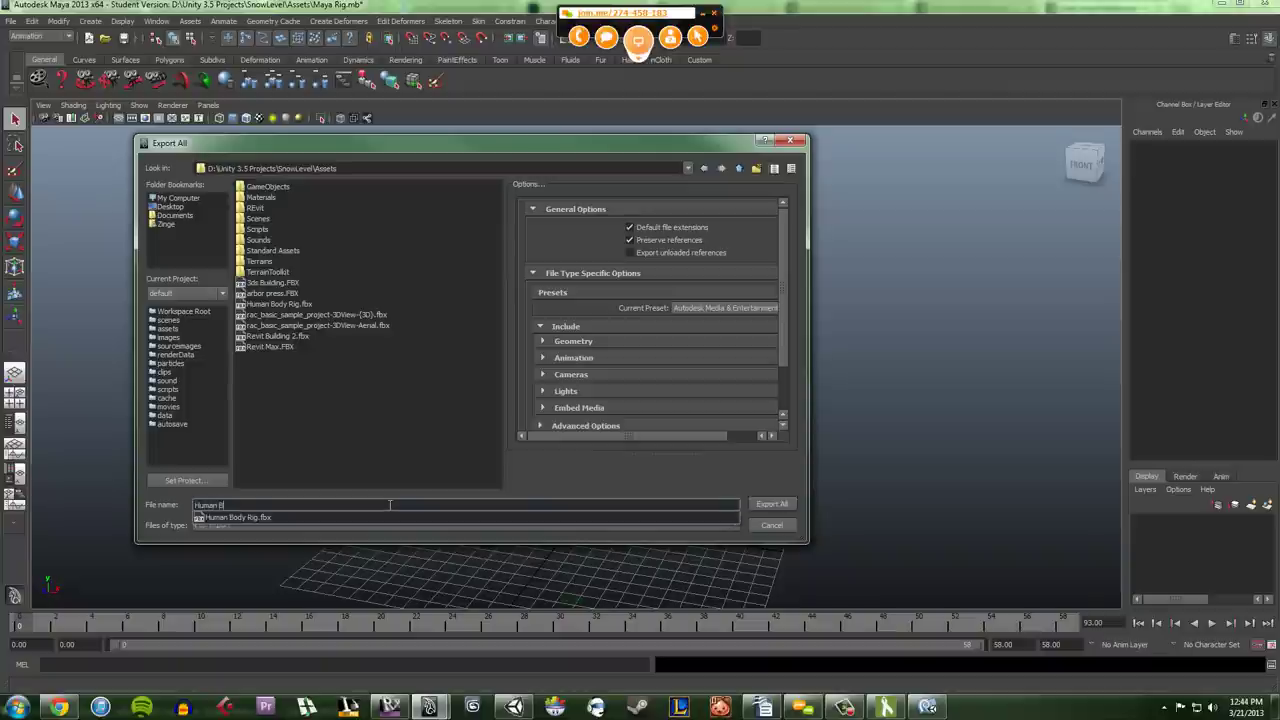
text(ody 2)
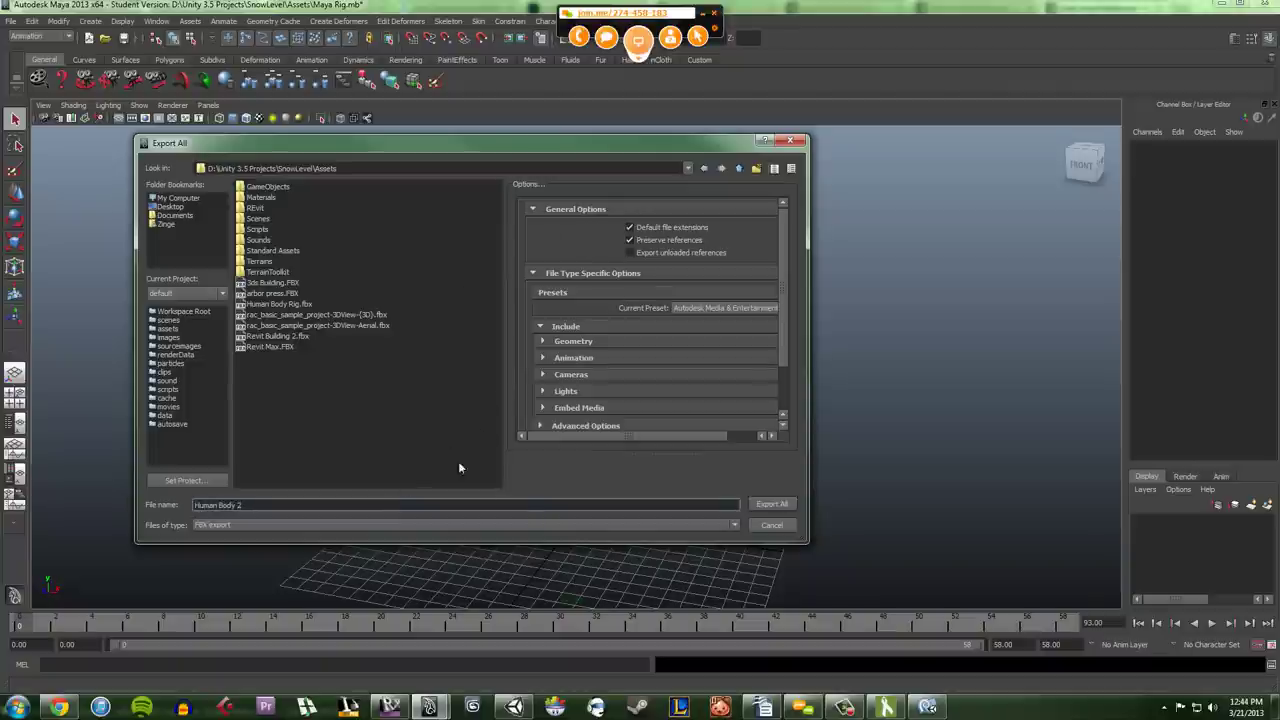
click(760, 505)
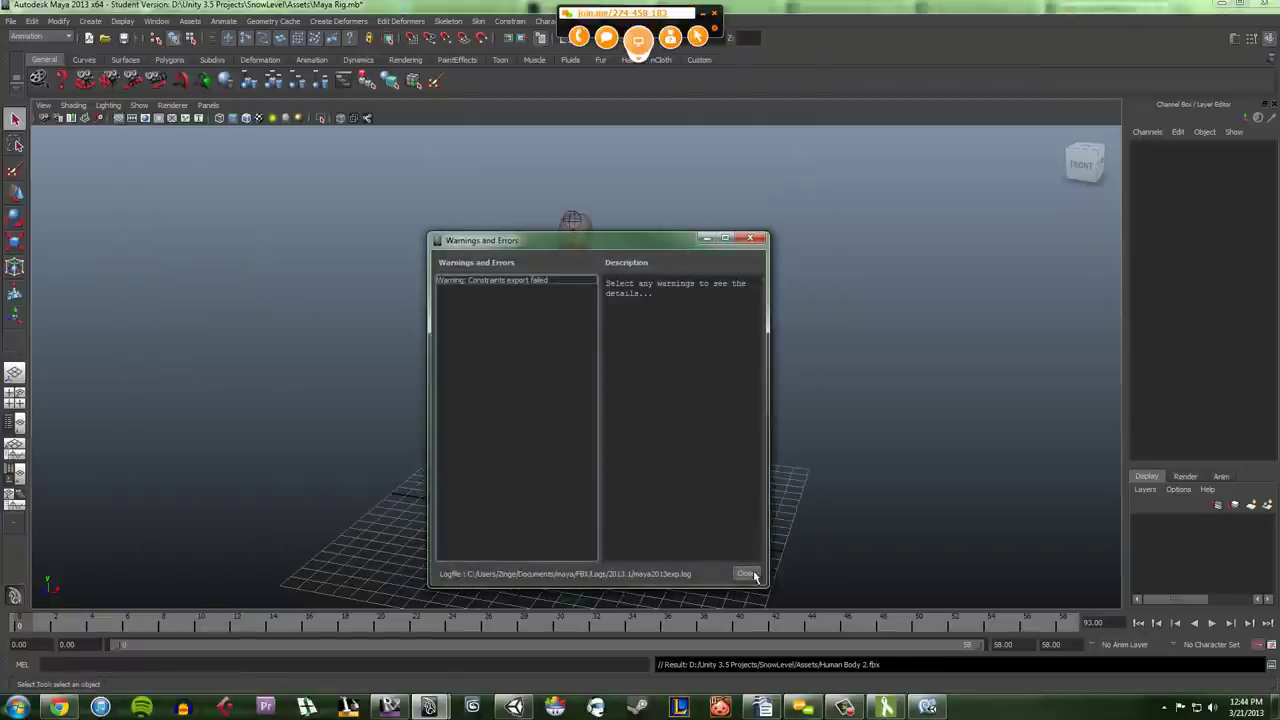
click(746, 574)
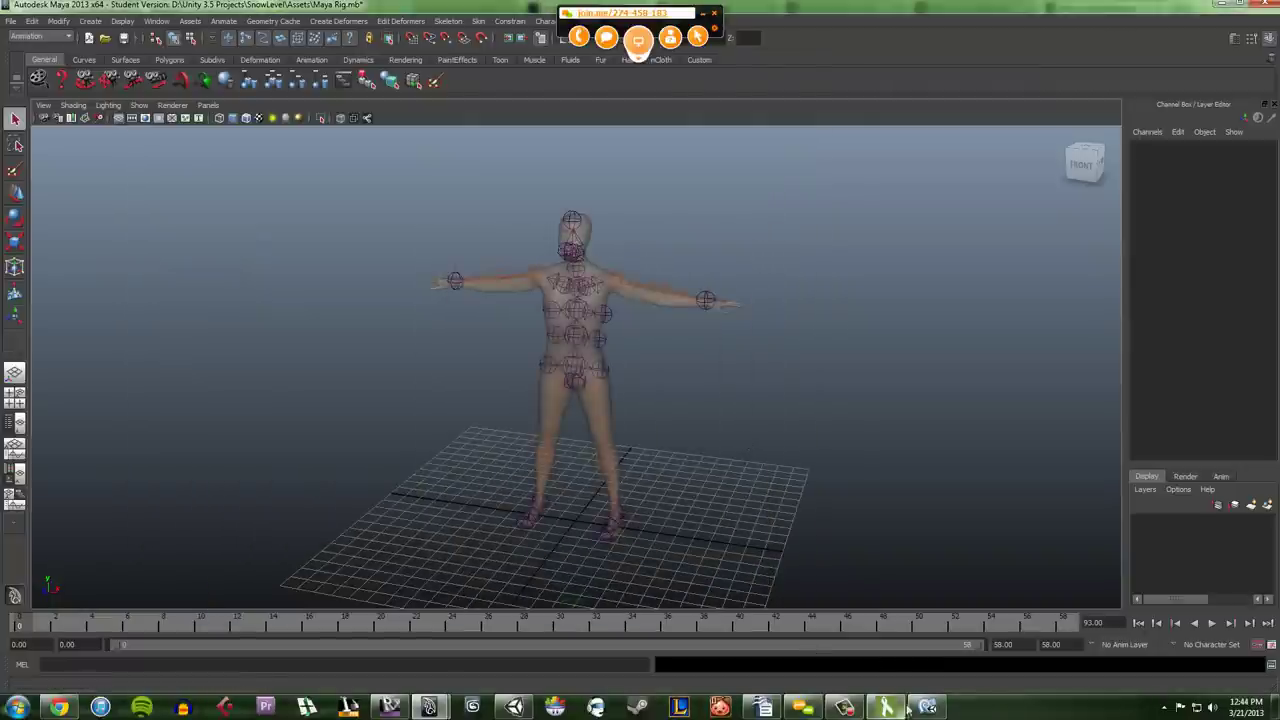
Step: Switch to Unity and place the Human Body 2 model on the snowy slope beside the house
click(514, 707)
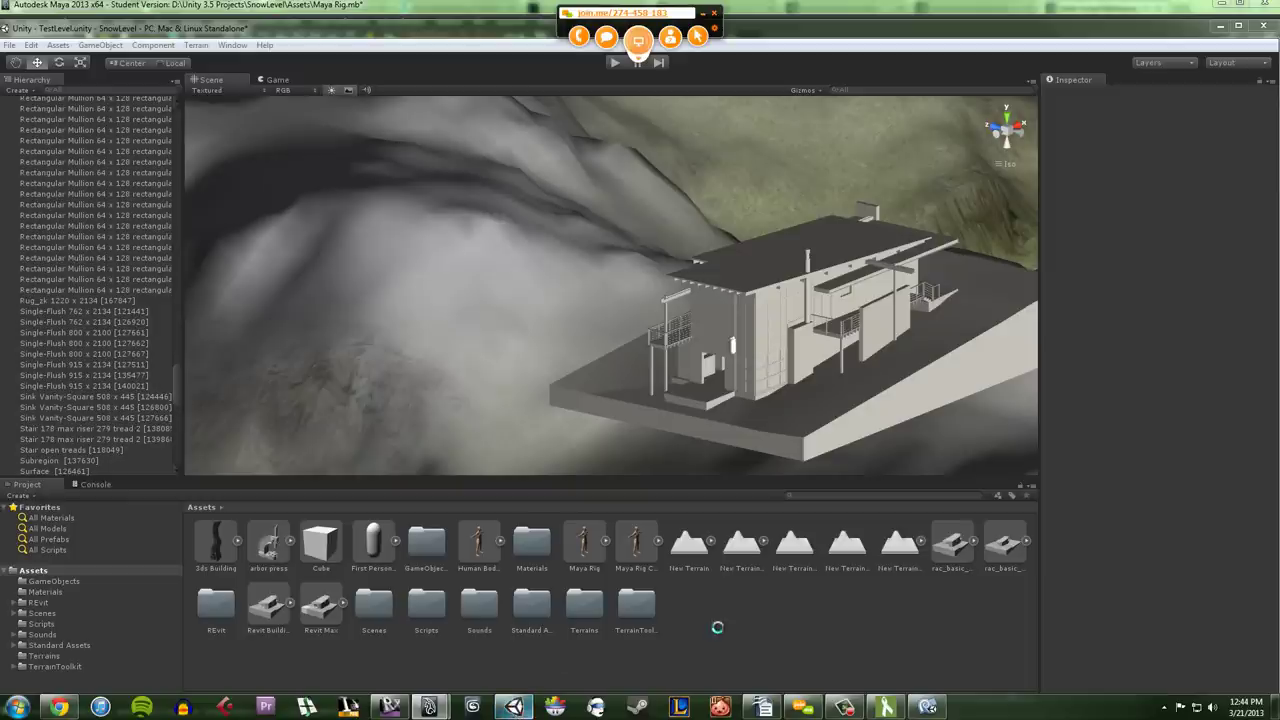
click(479, 548)
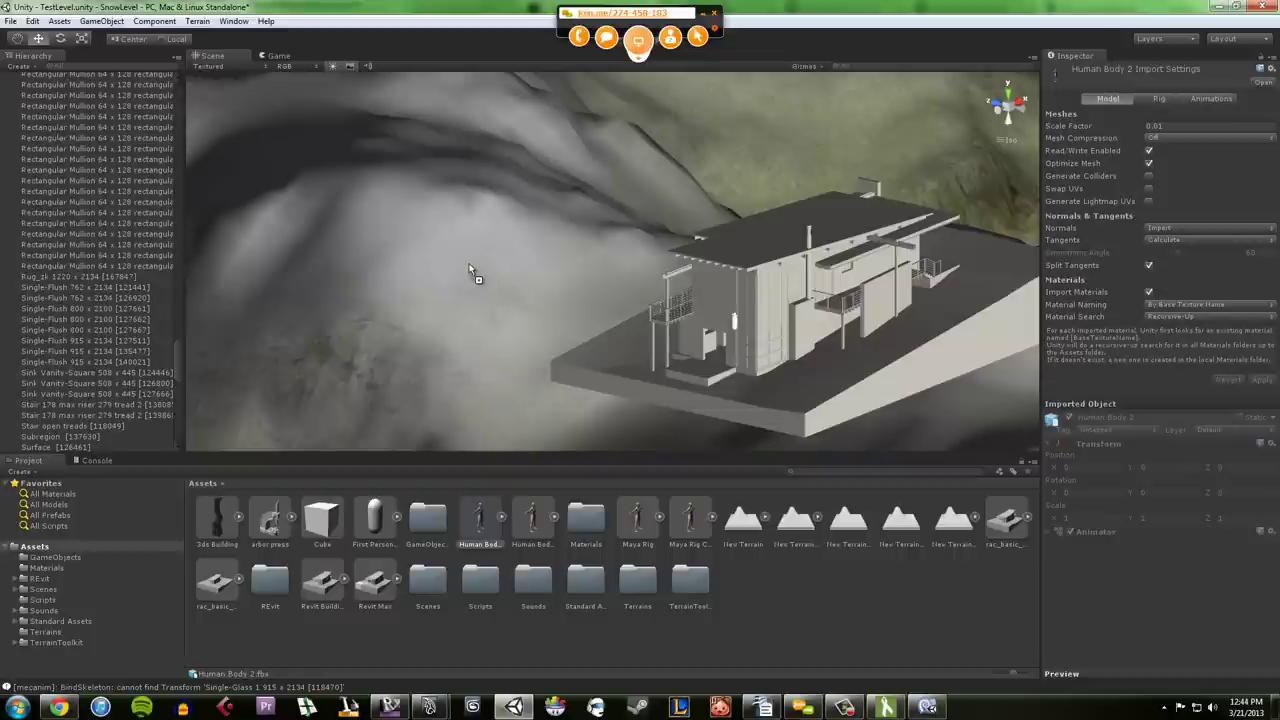
drag(470, 266, 472, 268)
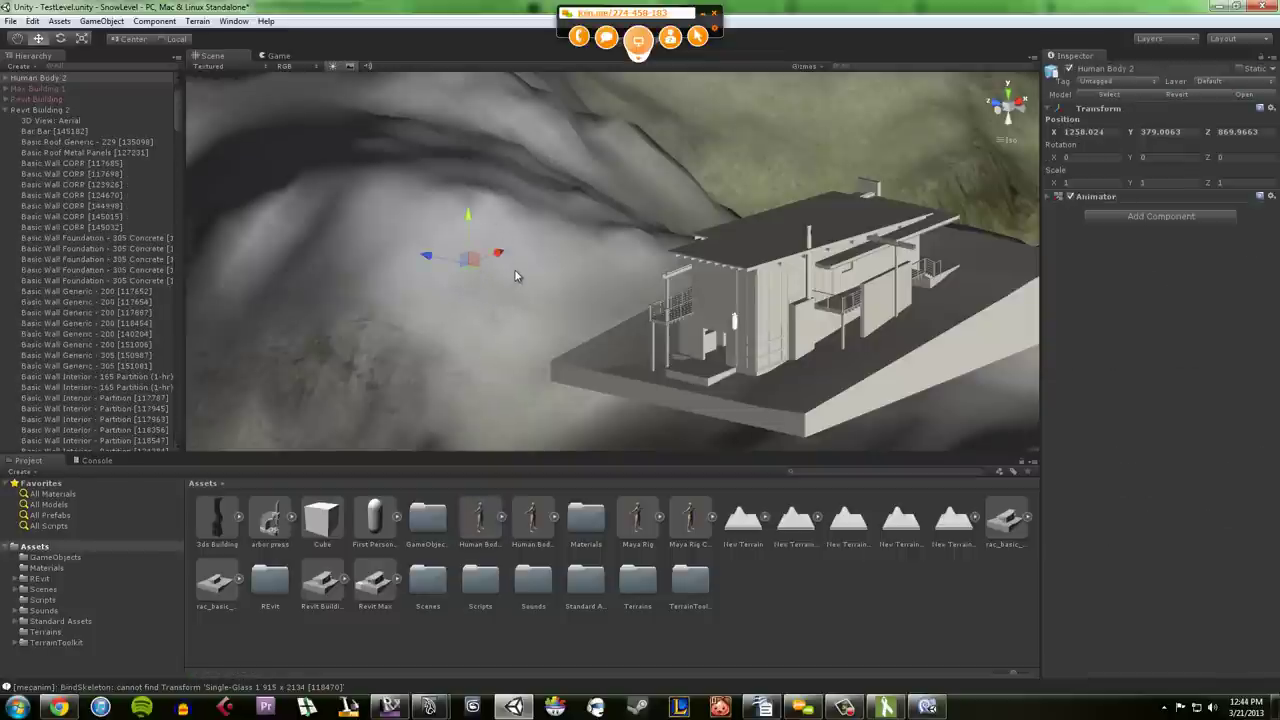
Step: Scale Human Body 2 up uniformly to about 71.65 on all axes
key(e)
key(r)
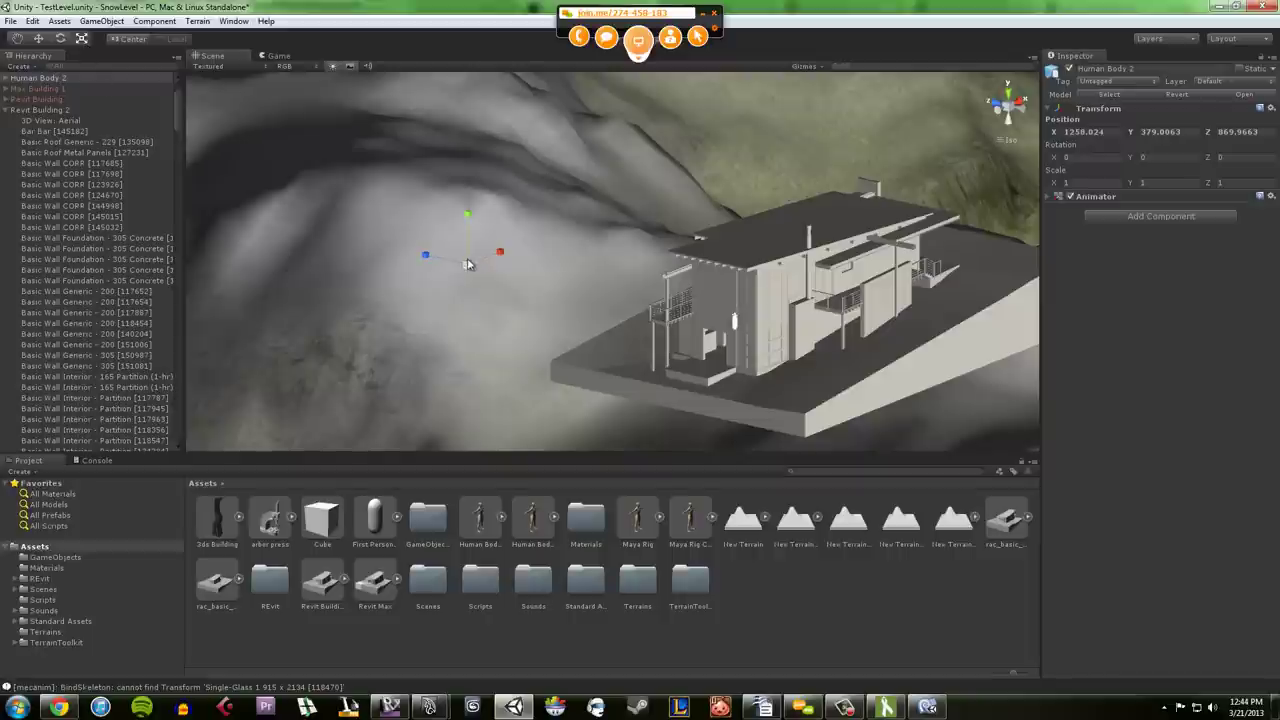
drag(467, 265, 462, 143)
drag(469, 265, 479, 132)
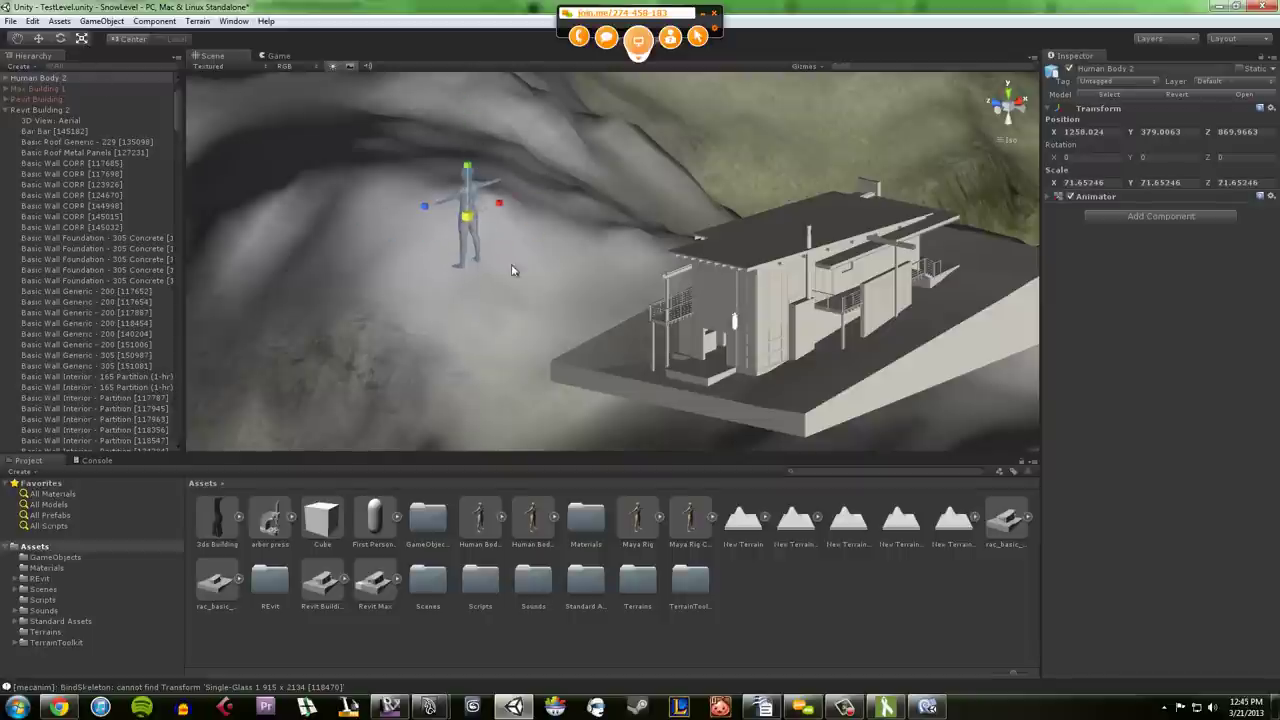
Step: Frame the Human Body 2 figure and examine its mesh on the terrain from several angles
key(f)
click(604, 278)
click(500, 250)
alt+drag(500, 250, 580, 257)
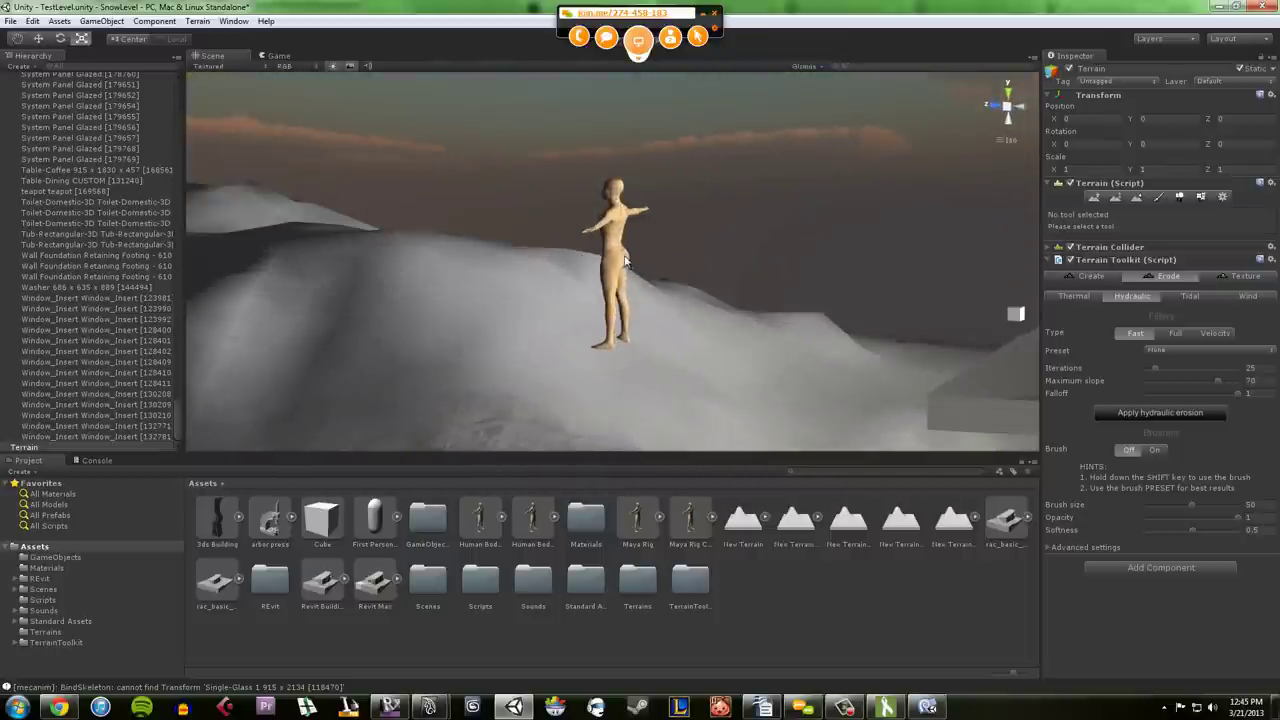
click(620, 262)
alt+drag(723, 237, 730, 272)
click(730, 272)
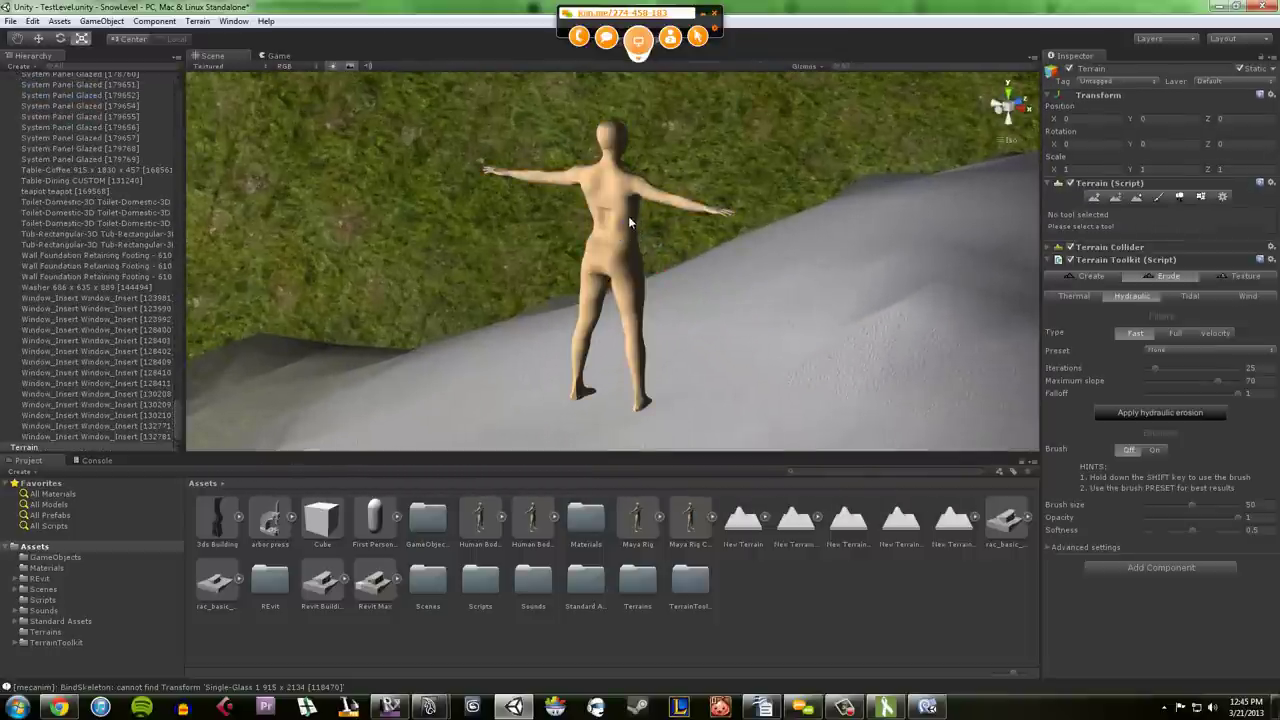
click(629, 218)
alt+drag(629, 218, 809, 236)
click(713, 282)
click(612, 235)
click(809, 236)
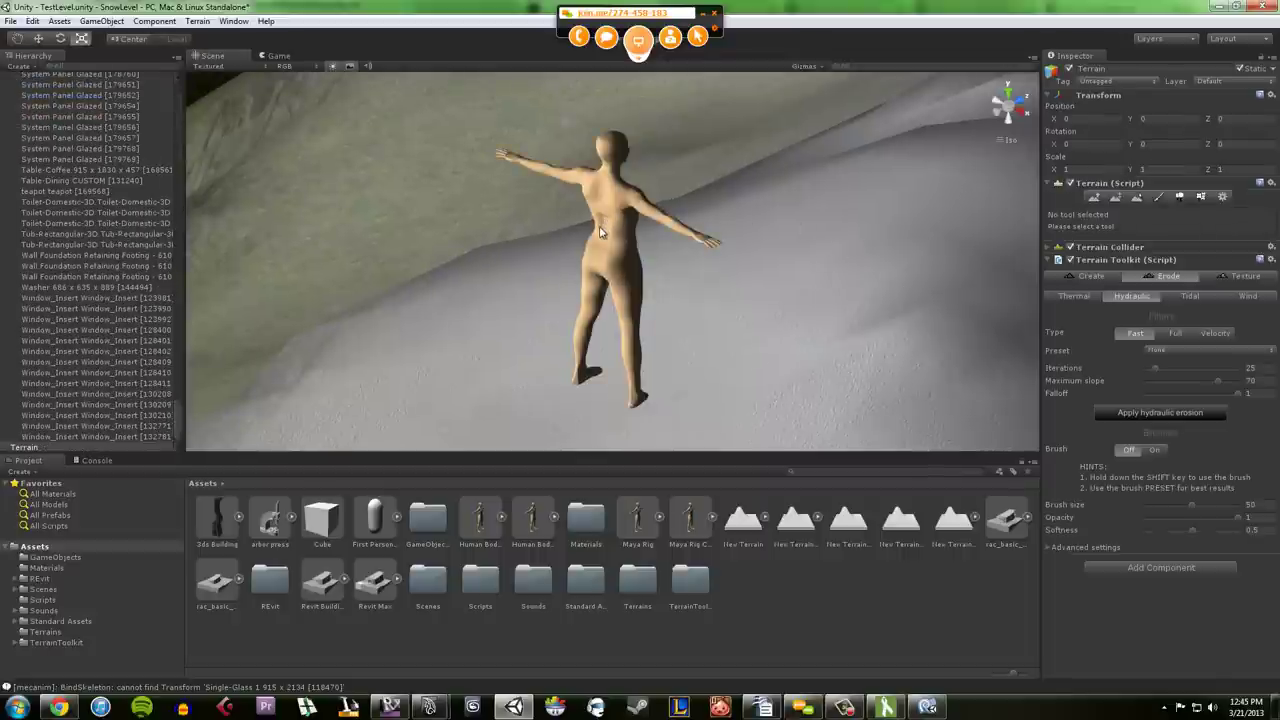
click(600, 232)
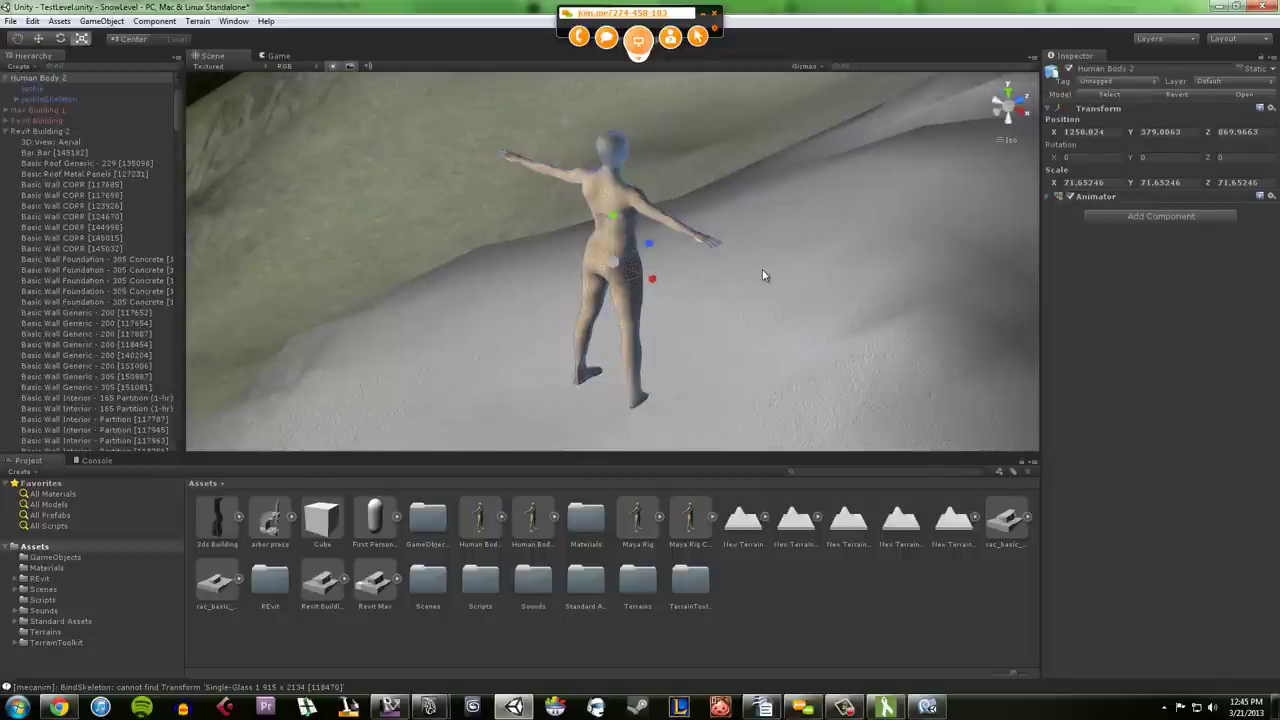
click(763, 275)
click(576, 220)
Step: Collapse Revit Building 2 in the object list and frame the Directional light to examine it against the sunset sky
alt+drag(723, 280, 254, 163)
click(408, 223)
scroll(424, 204, down, 8)
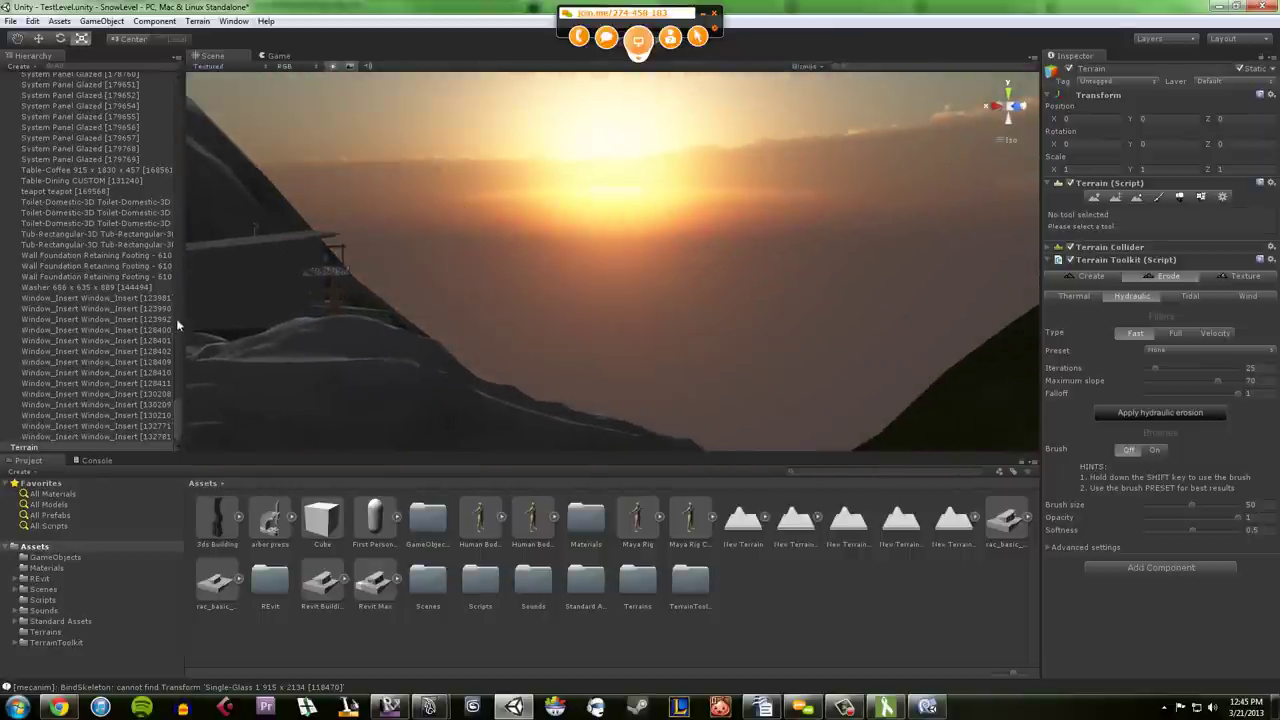
drag(176, 401, 156, 67)
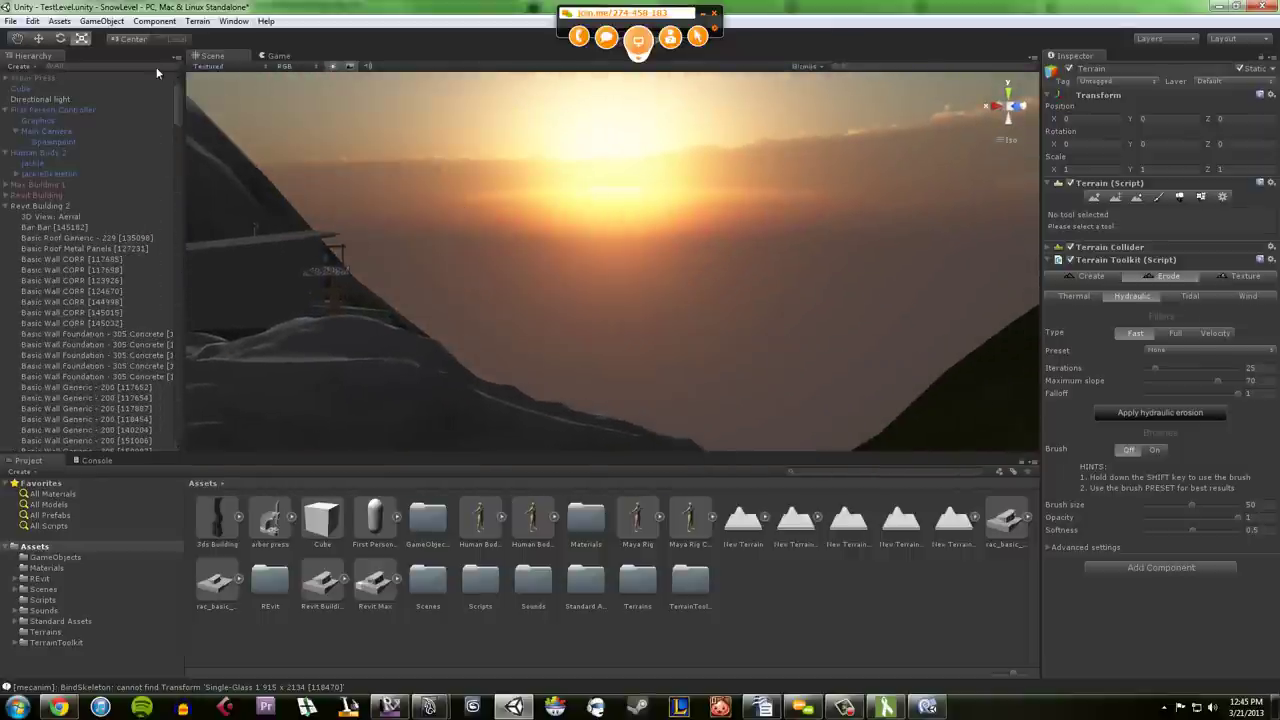
click(6, 206)
click(31, 100)
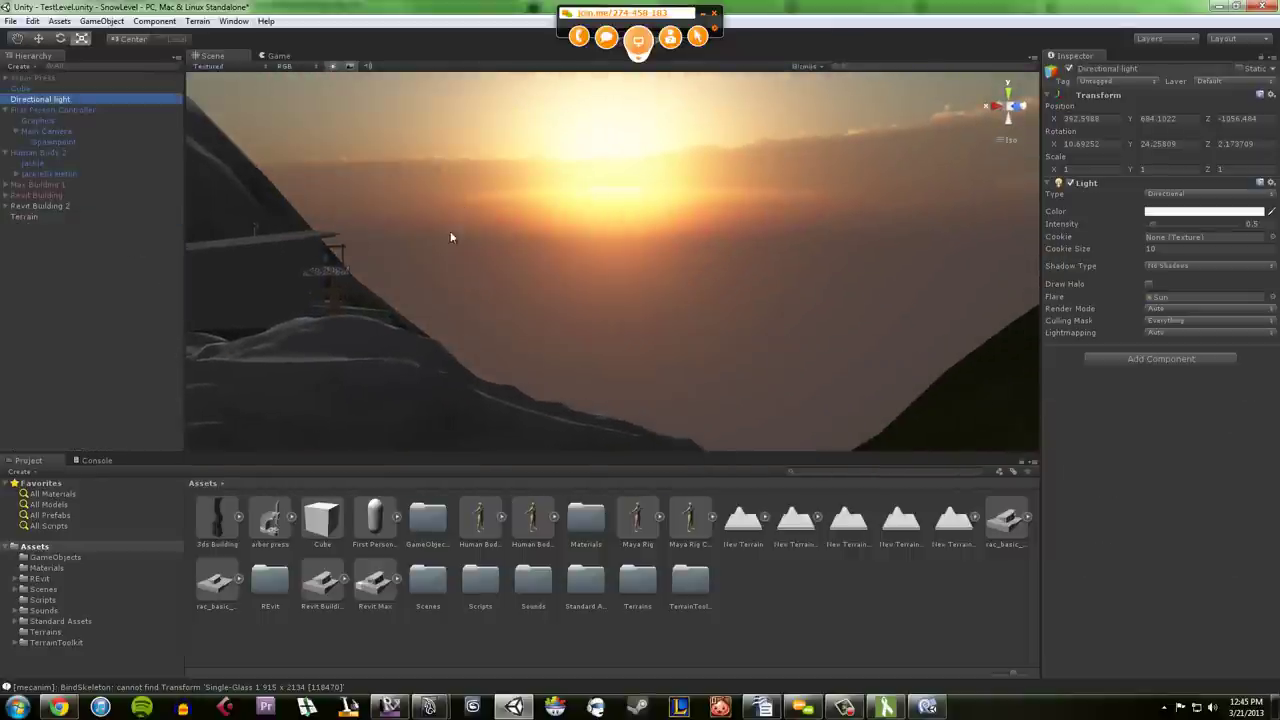
drag(626, 303, 501, 327)
double_click(40, 99)
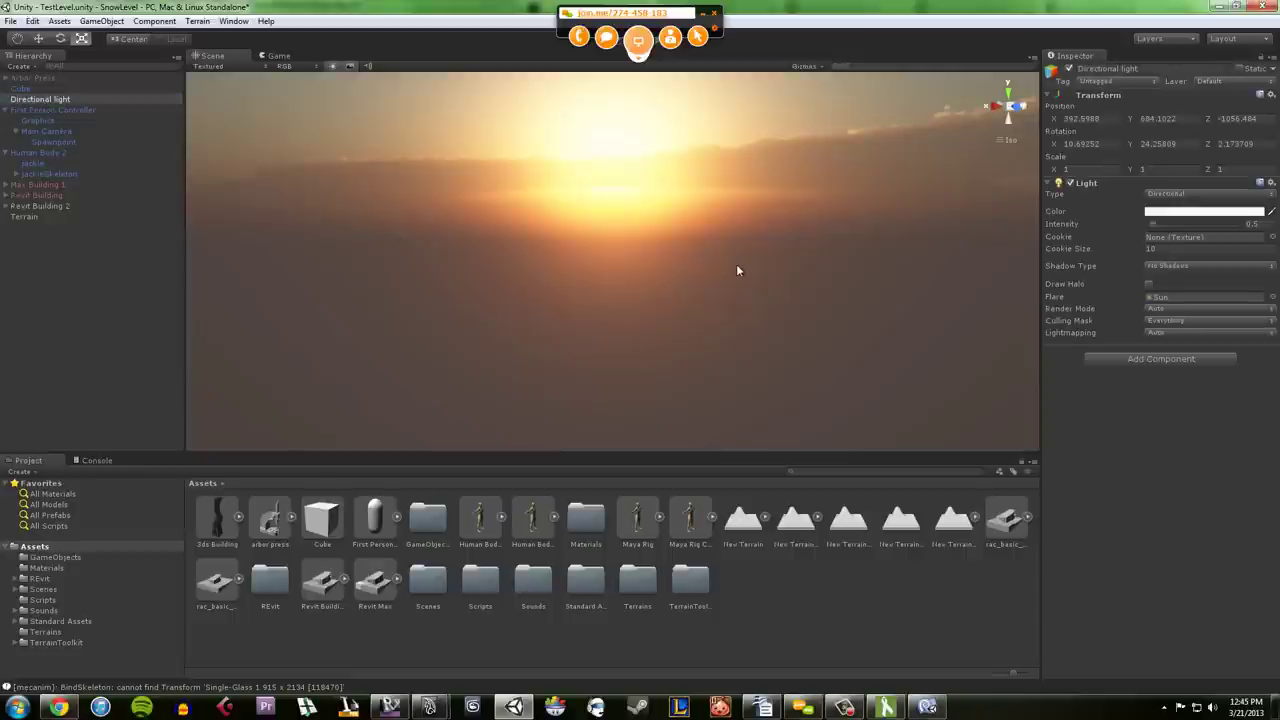
alt+drag(717, 267, 889, 177)
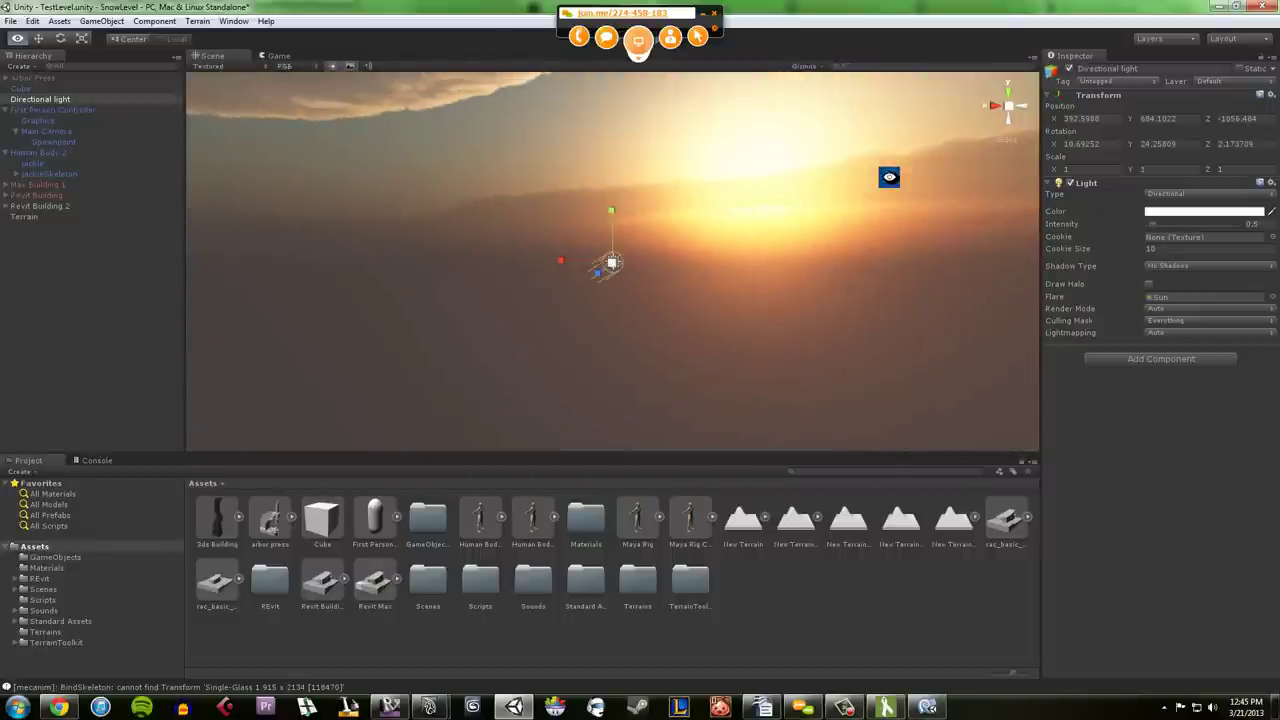
Step: Select Human Body 2 and review the available component categories and the object types that can be created
click(45, 158)
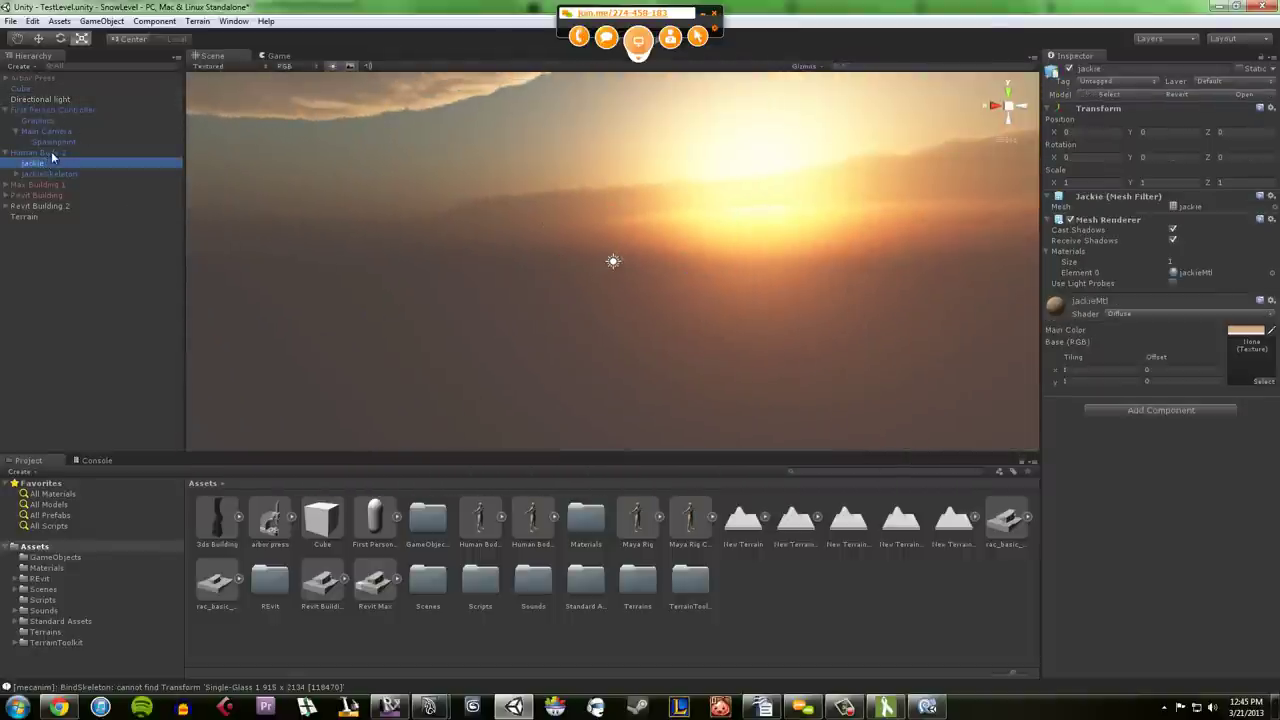
click(51, 151)
click(166, 22)
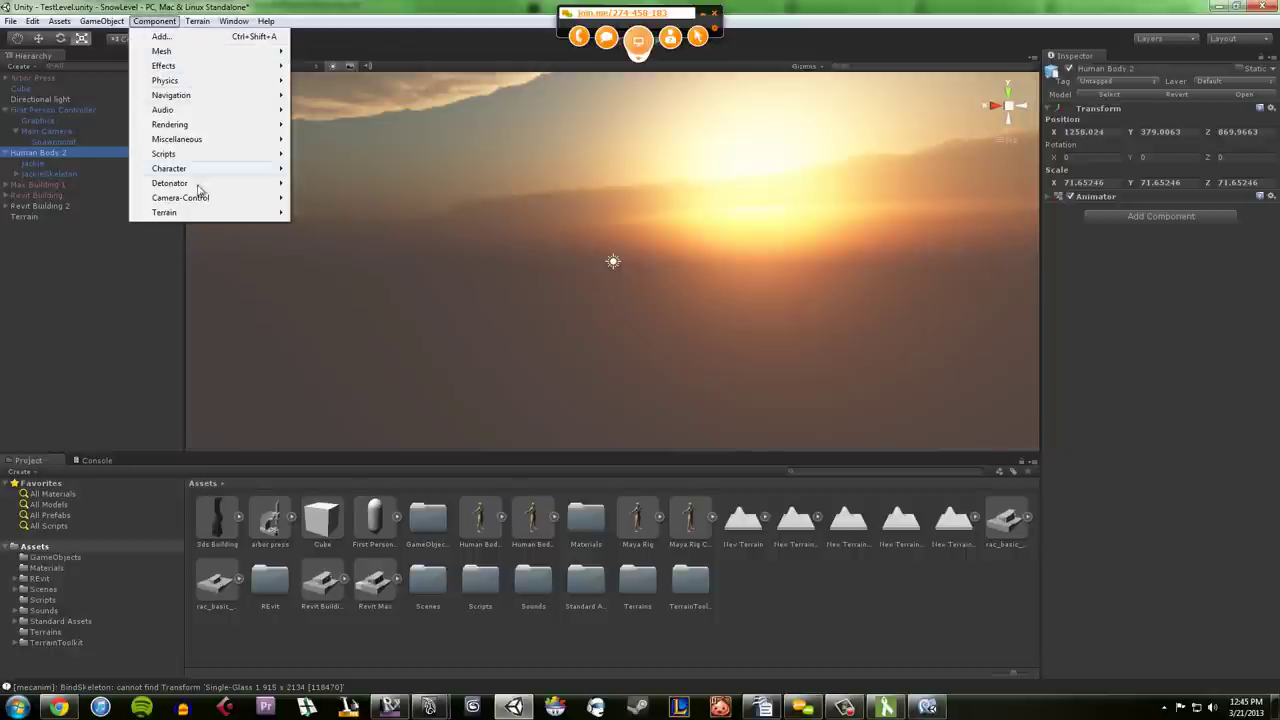
mouse_move(102, 21)
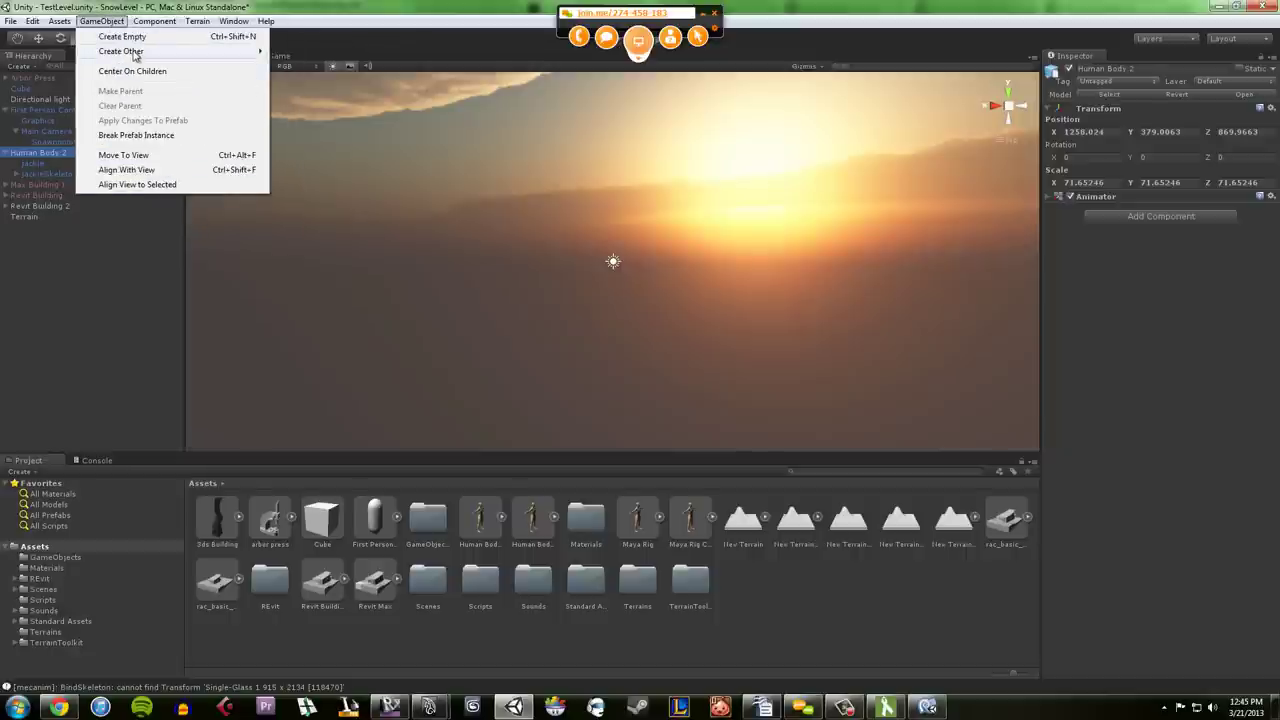
mouse_move(140, 51)
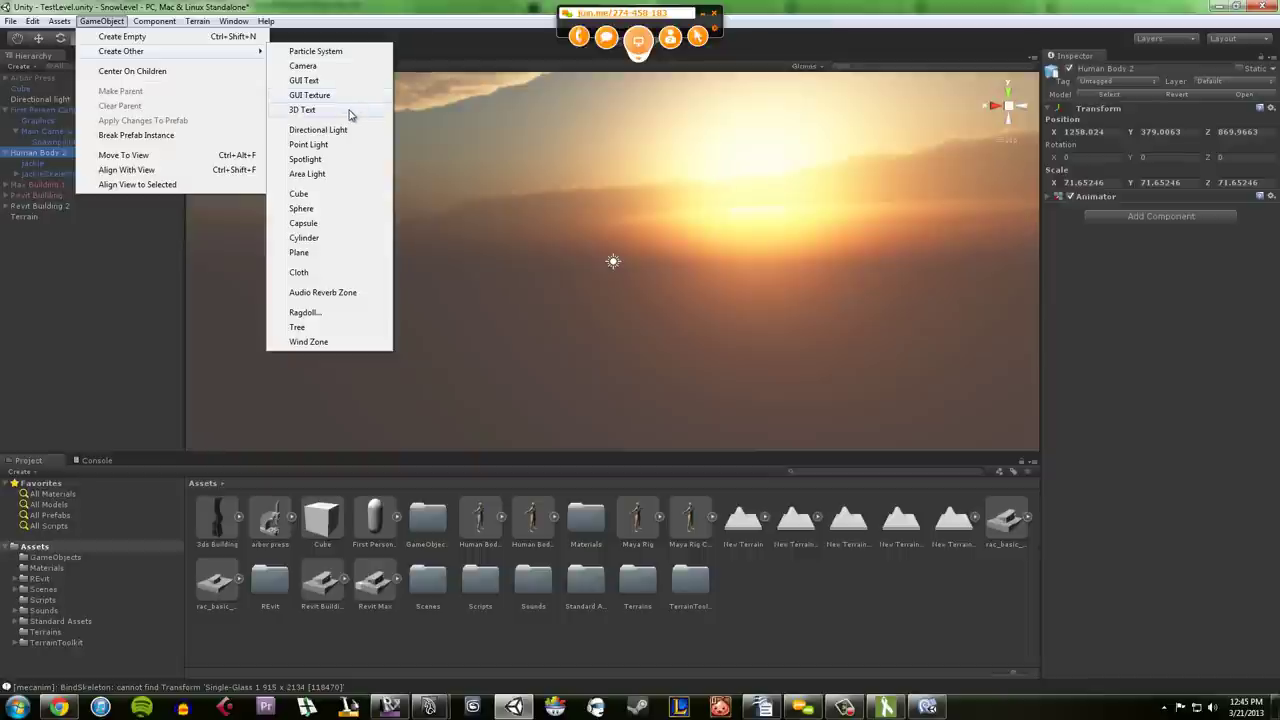
click(611, 261)
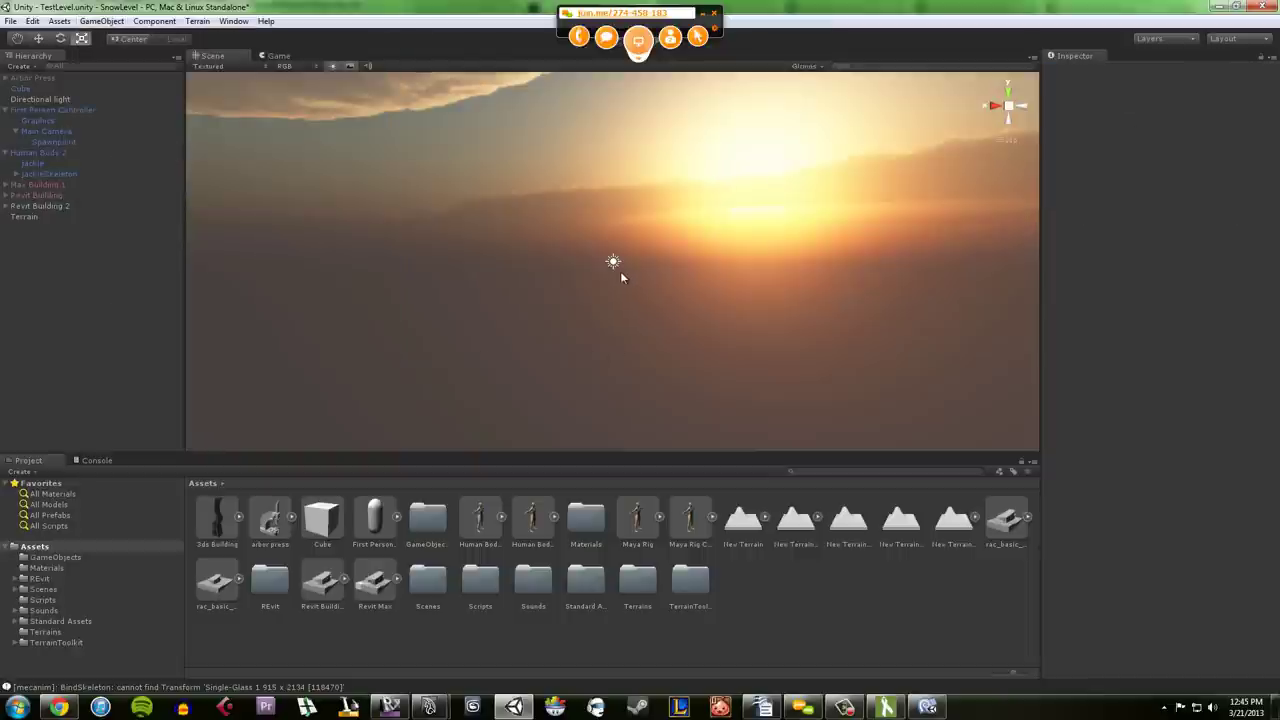
click(632, 286)
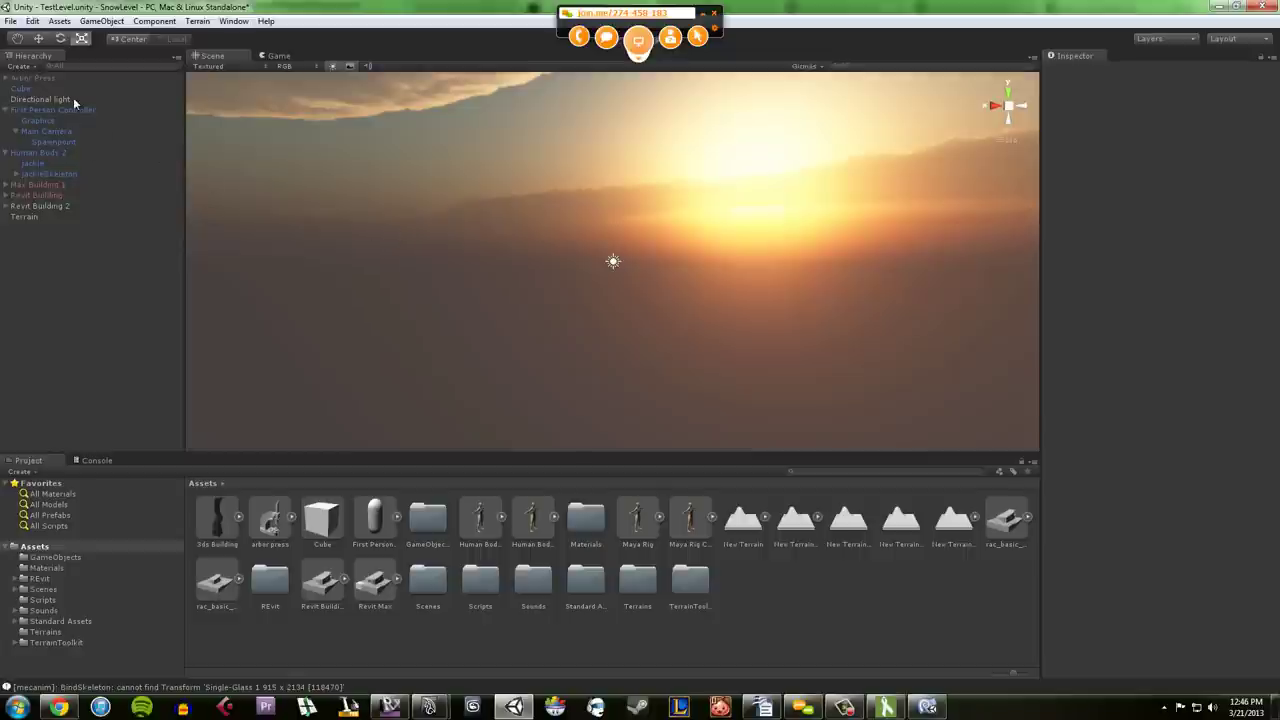
click(44, 40)
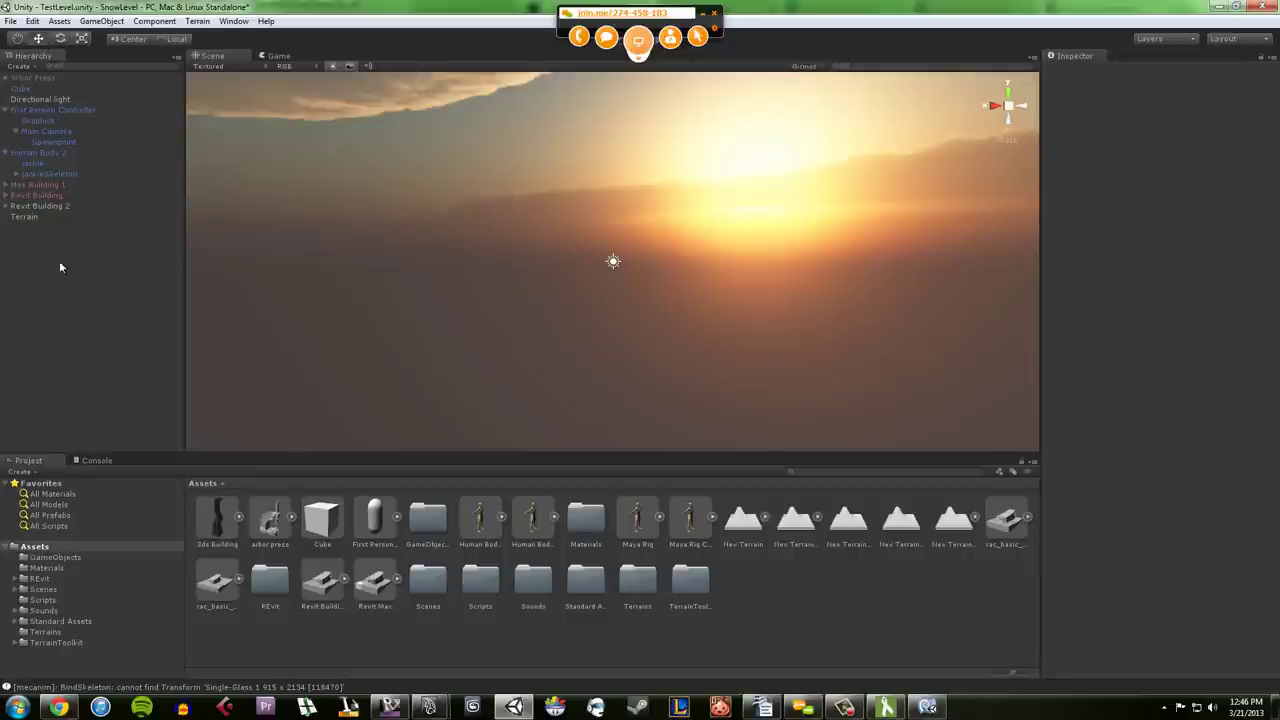
Step: Frame Human Body 2 on the snowy terrain, examine it from another angle, and review the Human Body 2 asset's import settings
click(36, 153)
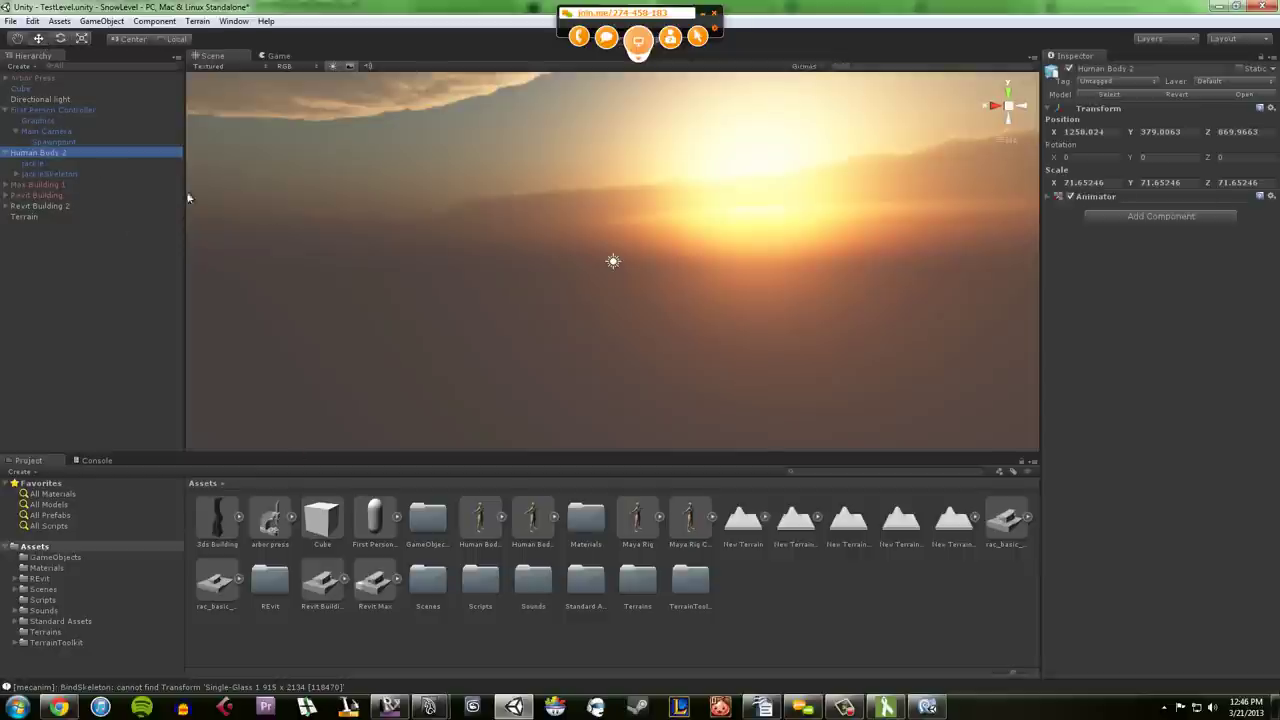
key(f)
alt+drag(704, 294, 677, 317)
click(617, 229)
click(617, 229)
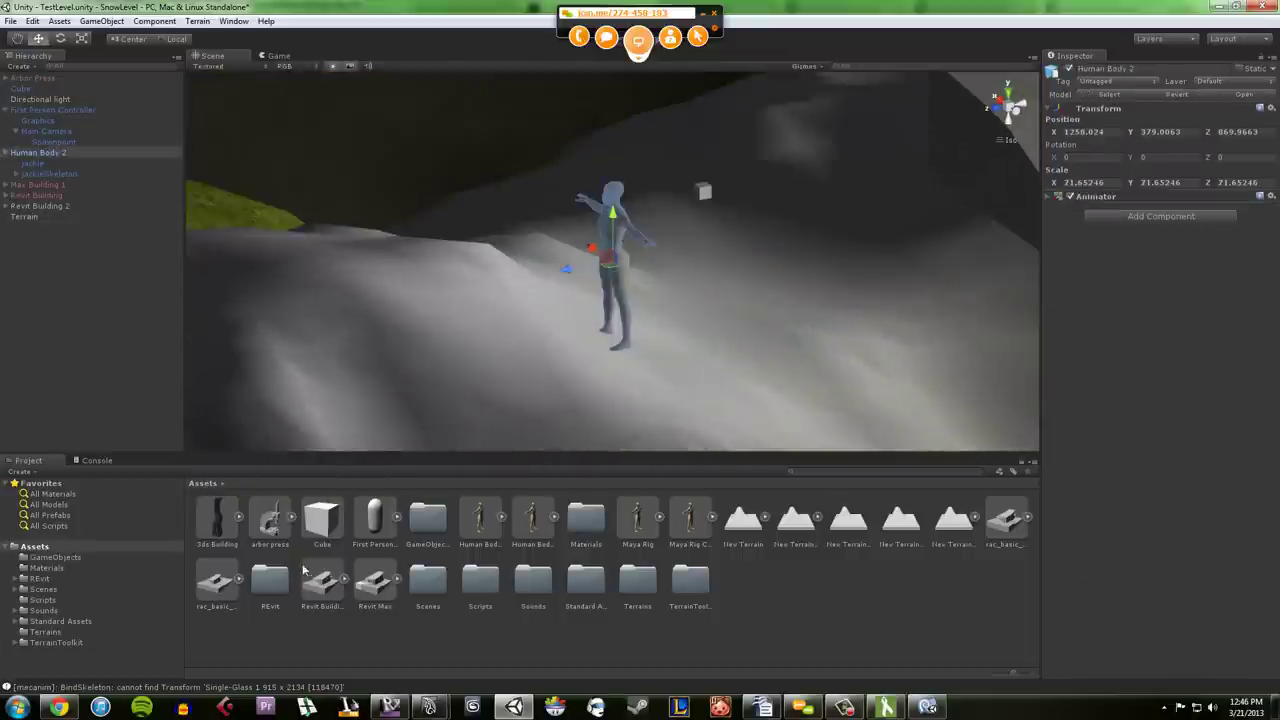
click(479, 520)
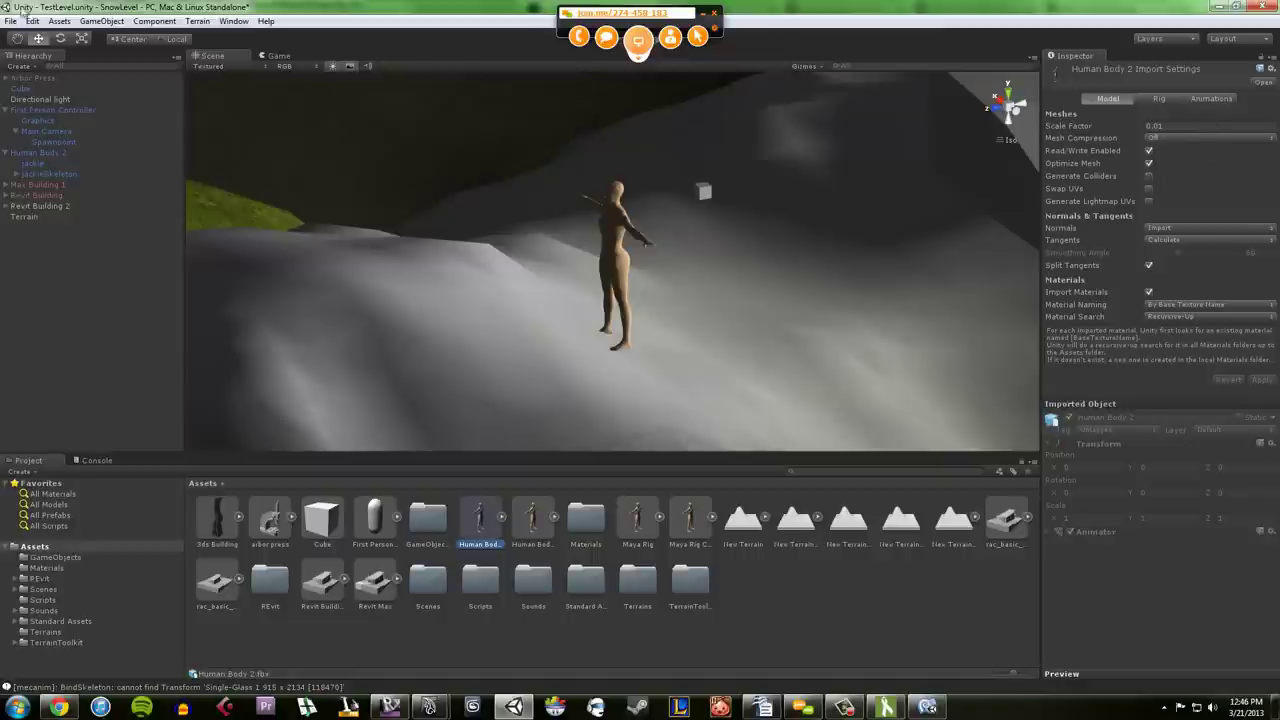
Step: Lower the Unity window to expose the playback controls, then test-play the level by walking toward Human Body 2 and stop
click(513, 76)
drag(505, 8, 500, 41)
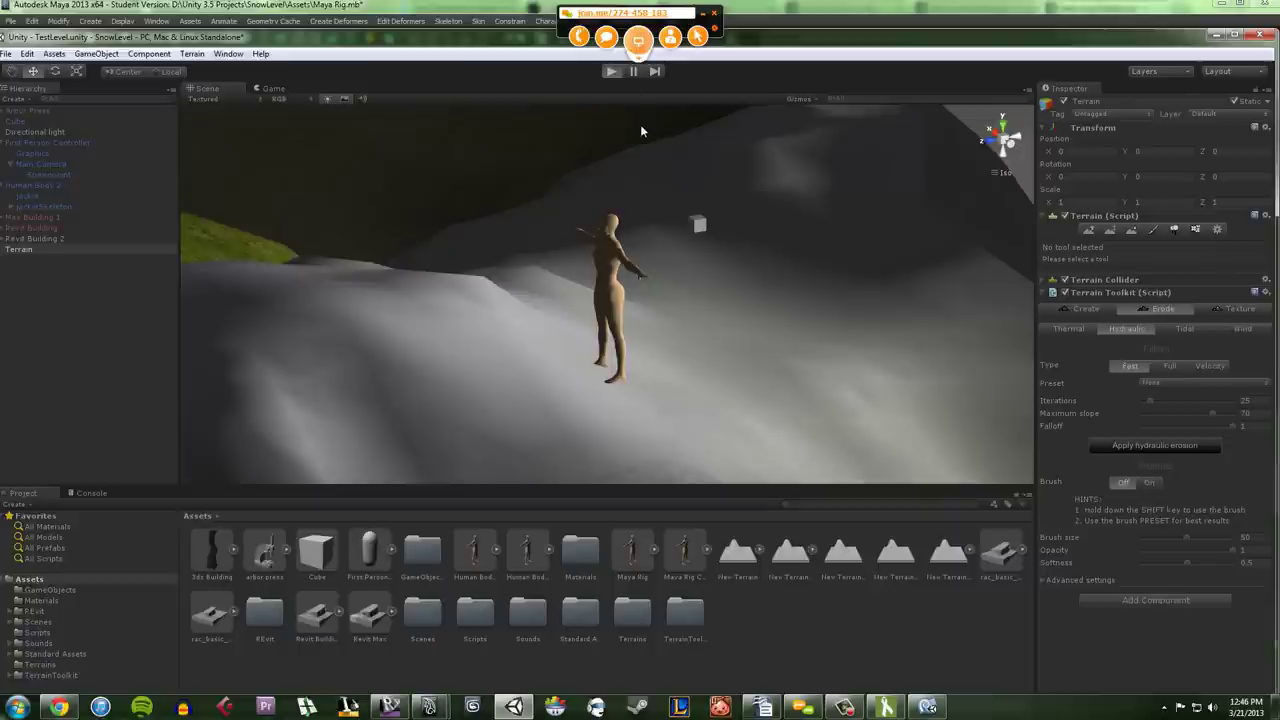
key(ctrl+p)
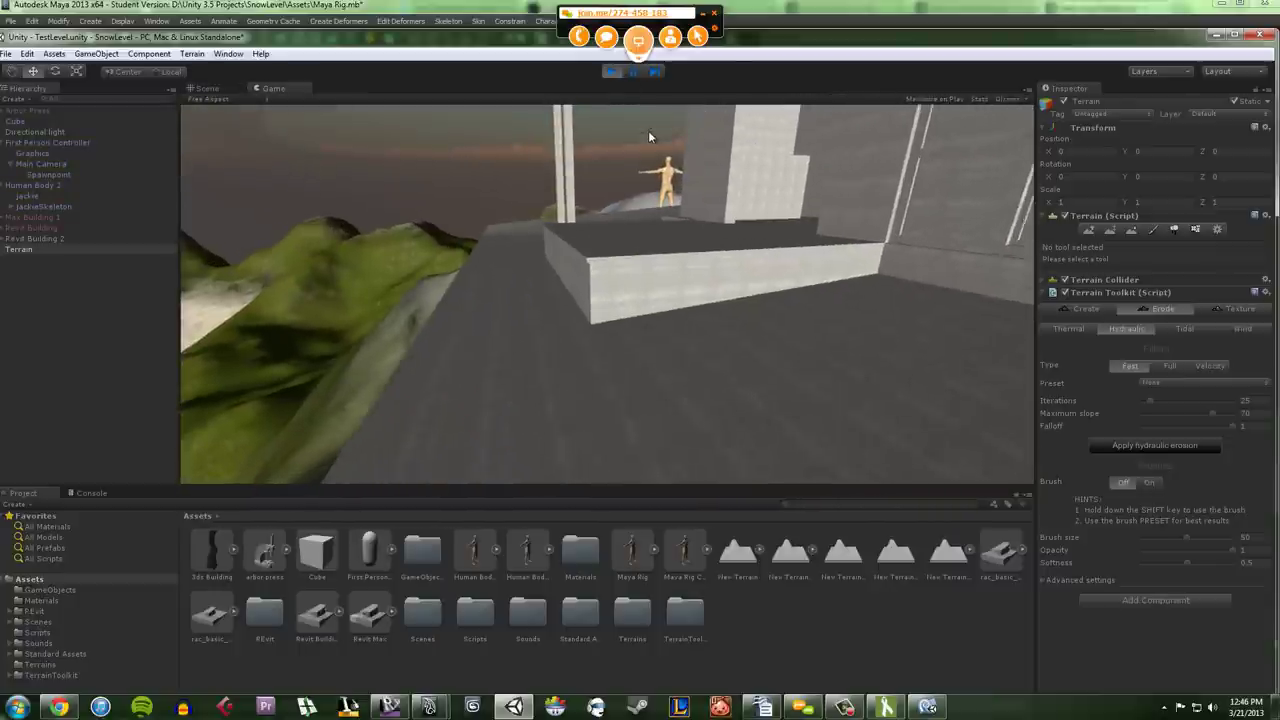
key(w)
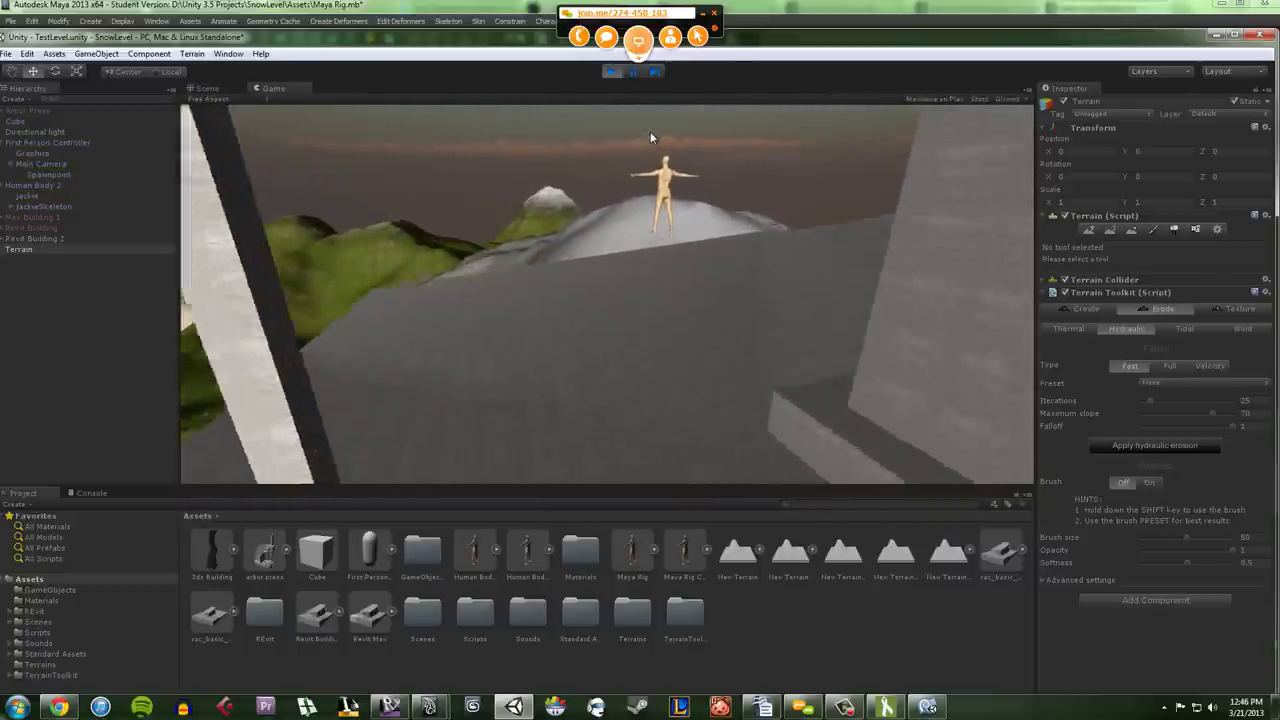
key(w)
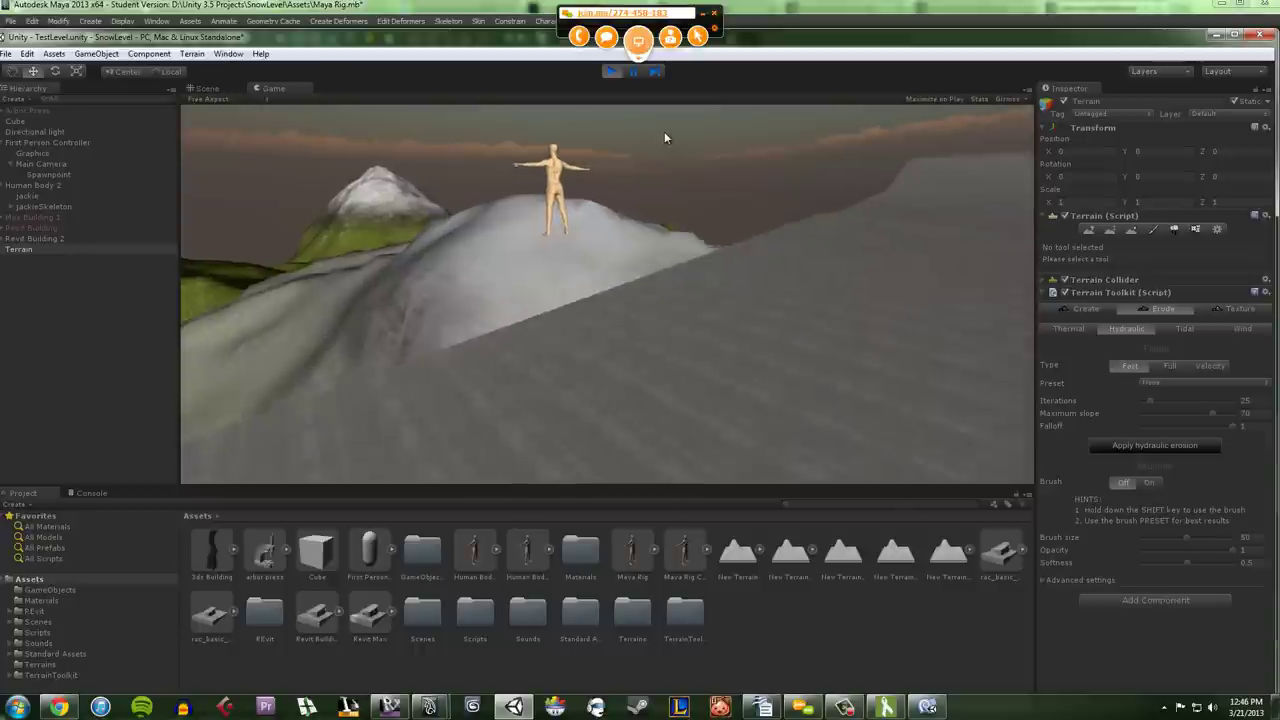
key(w)
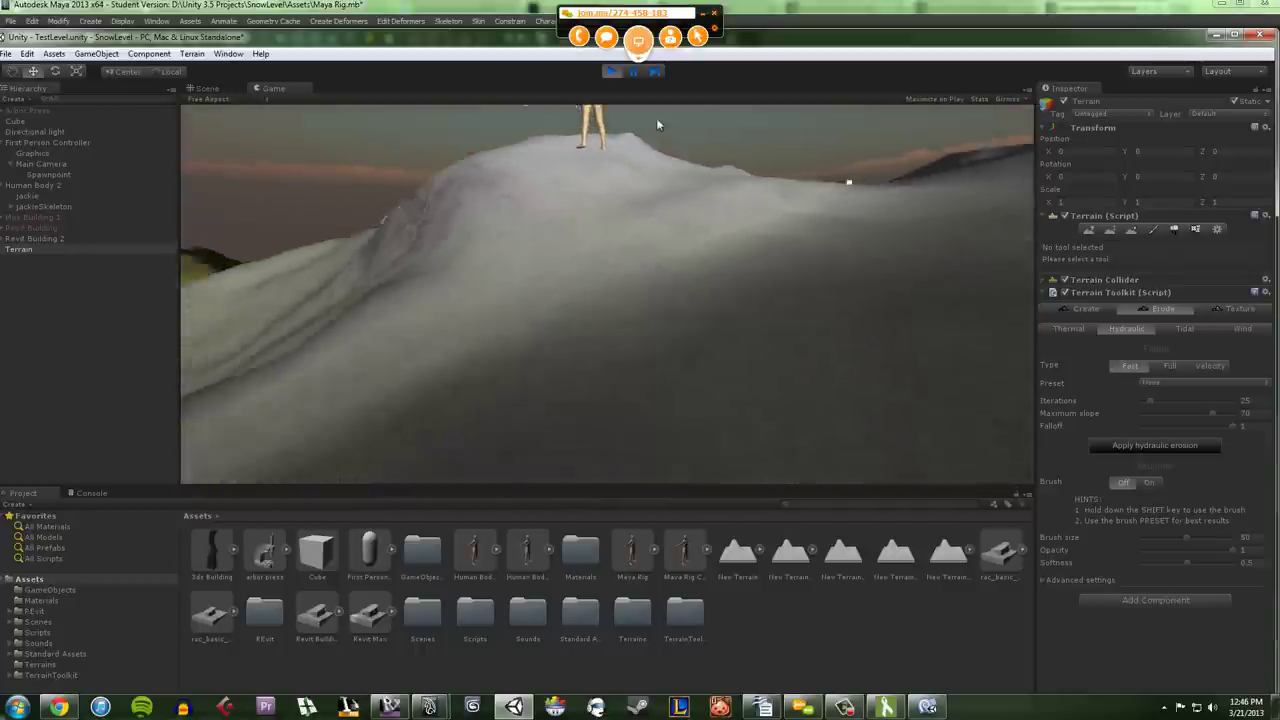
key(ctrl+p)
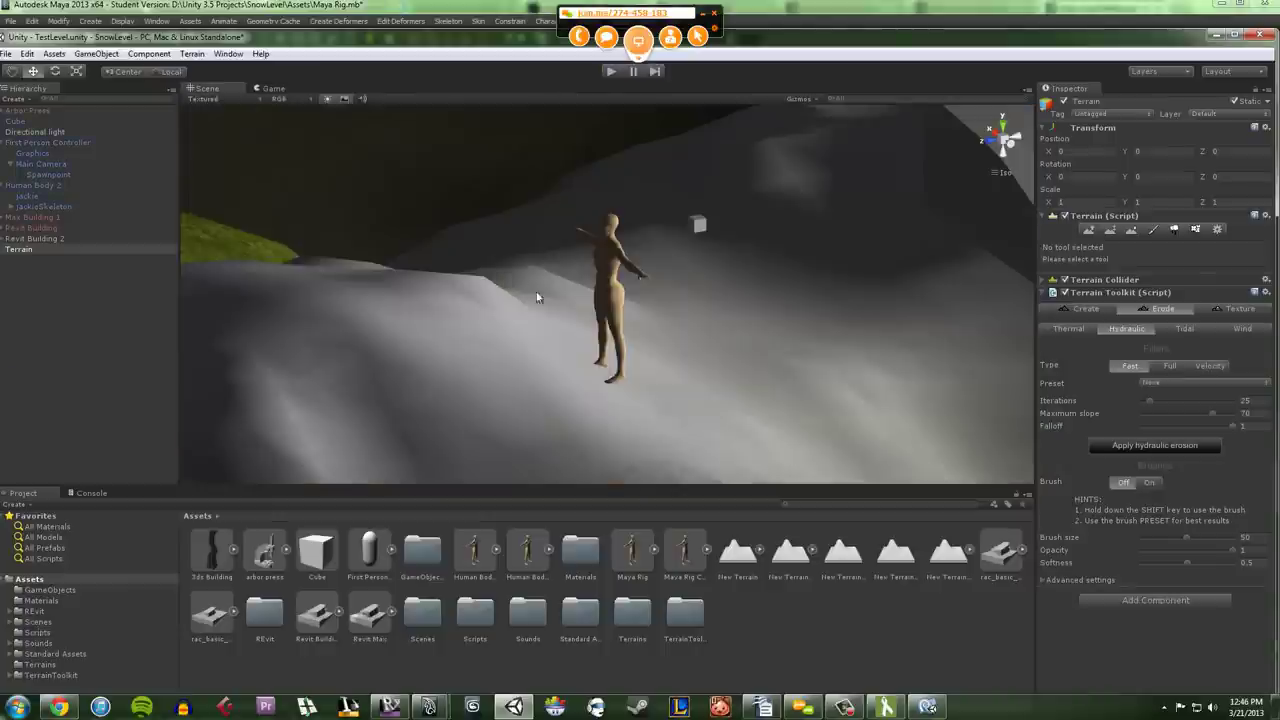
Step: Select Human Body 2 on the terrain and review the component categories that can be added to it
click(606, 267)
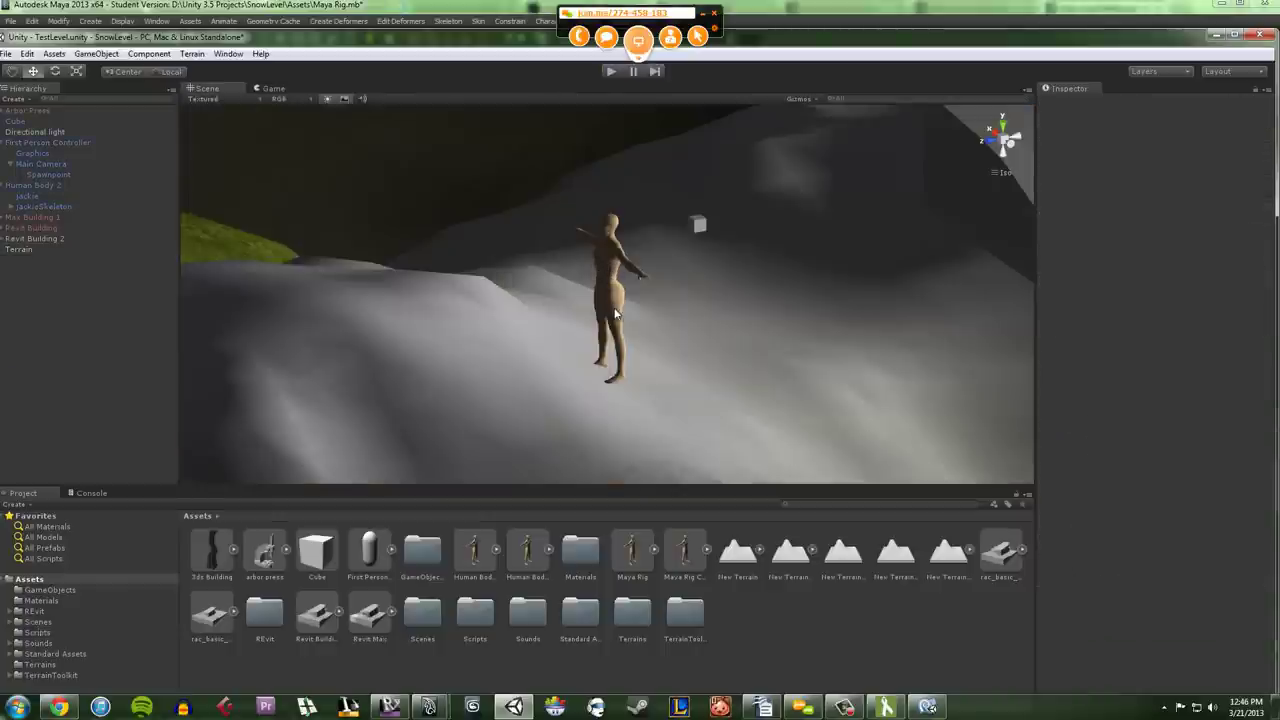
click(638, 258)
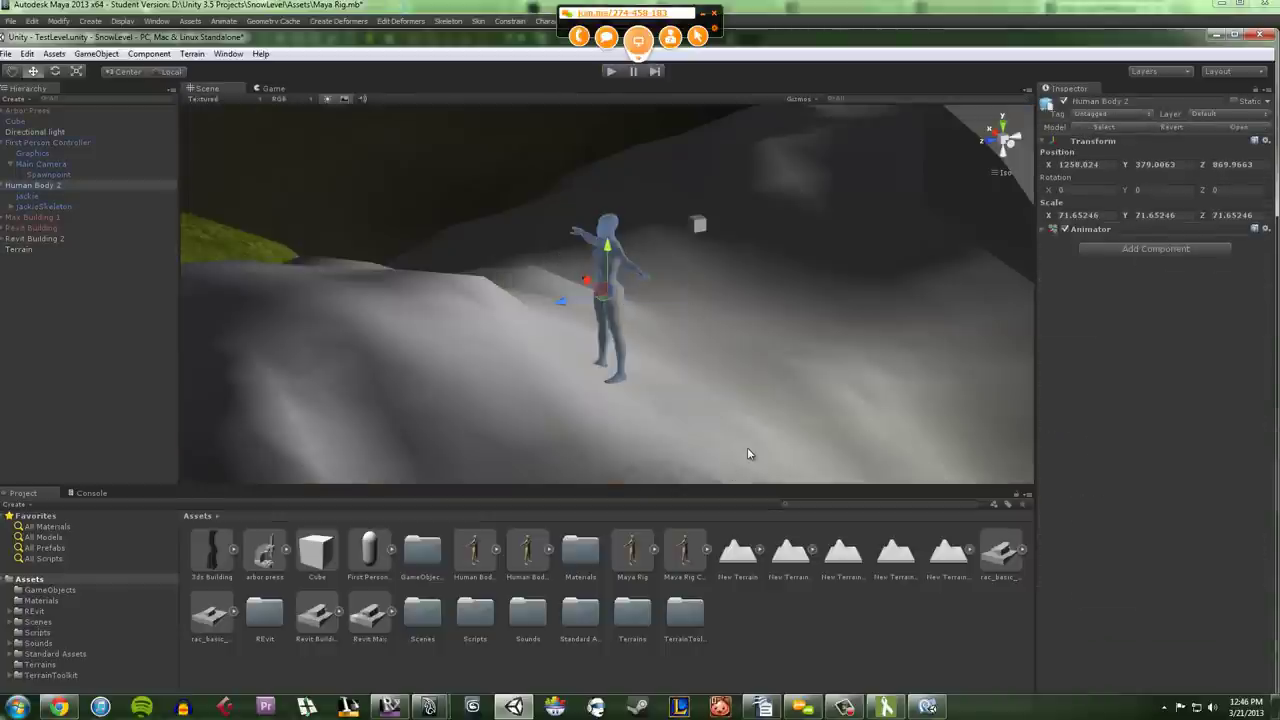
click(747, 454)
scroll(488, 389, down, 3)
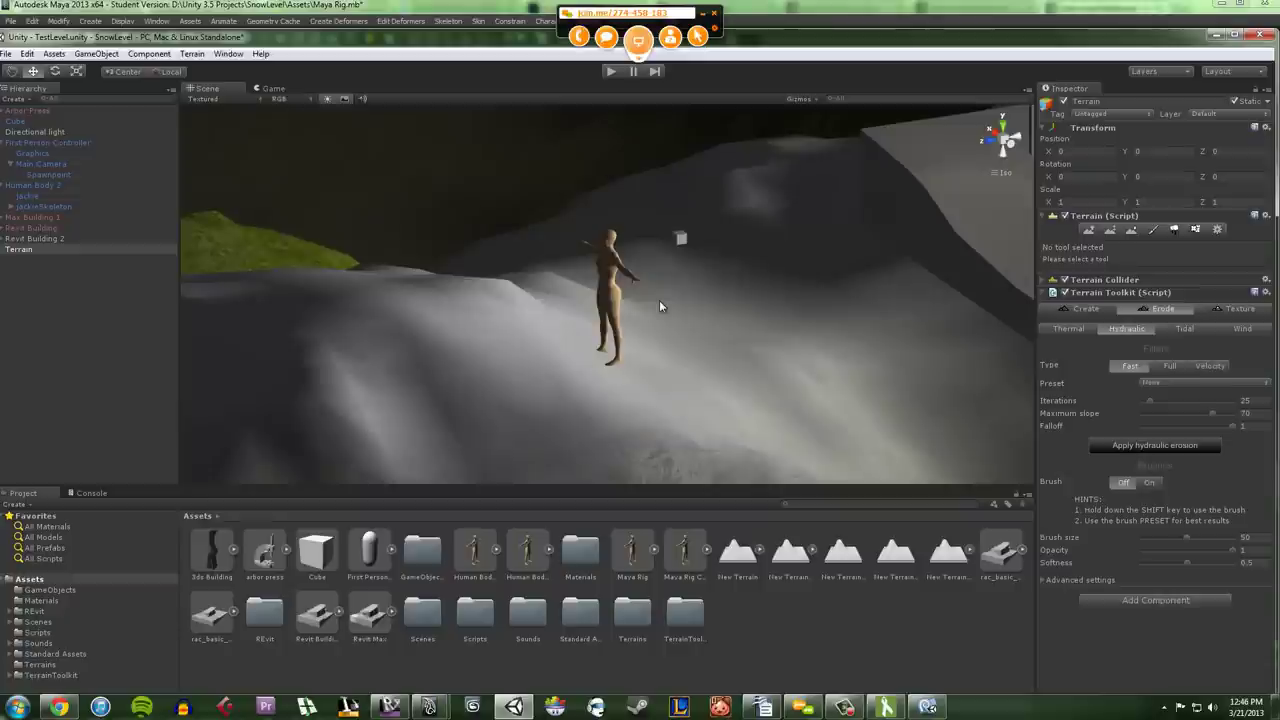
click(600, 288)
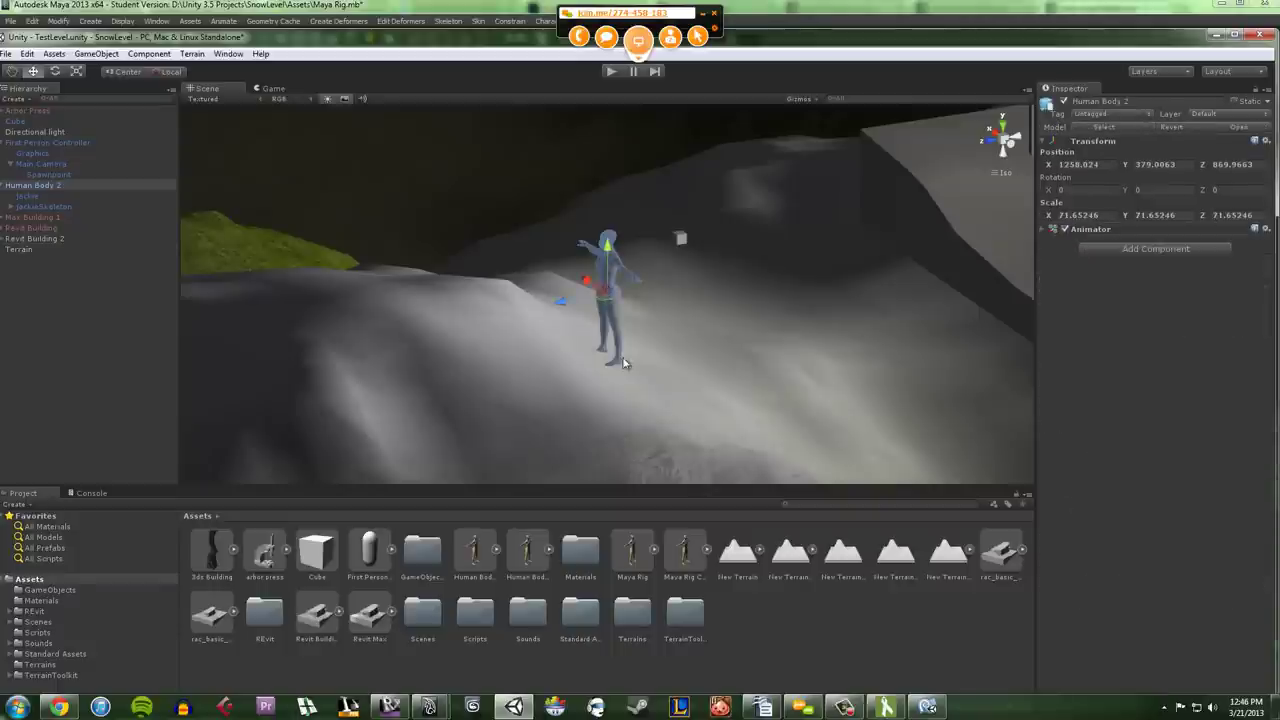
click(1154, 249)
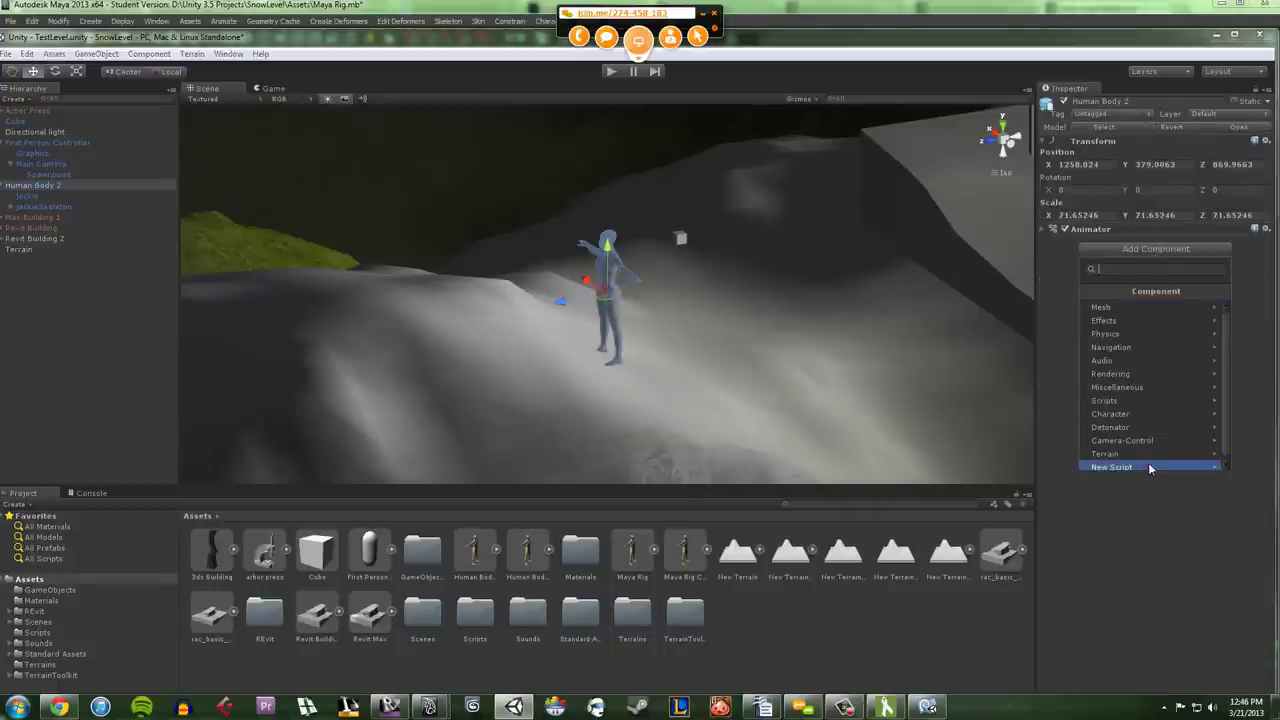
click(1127, 526)
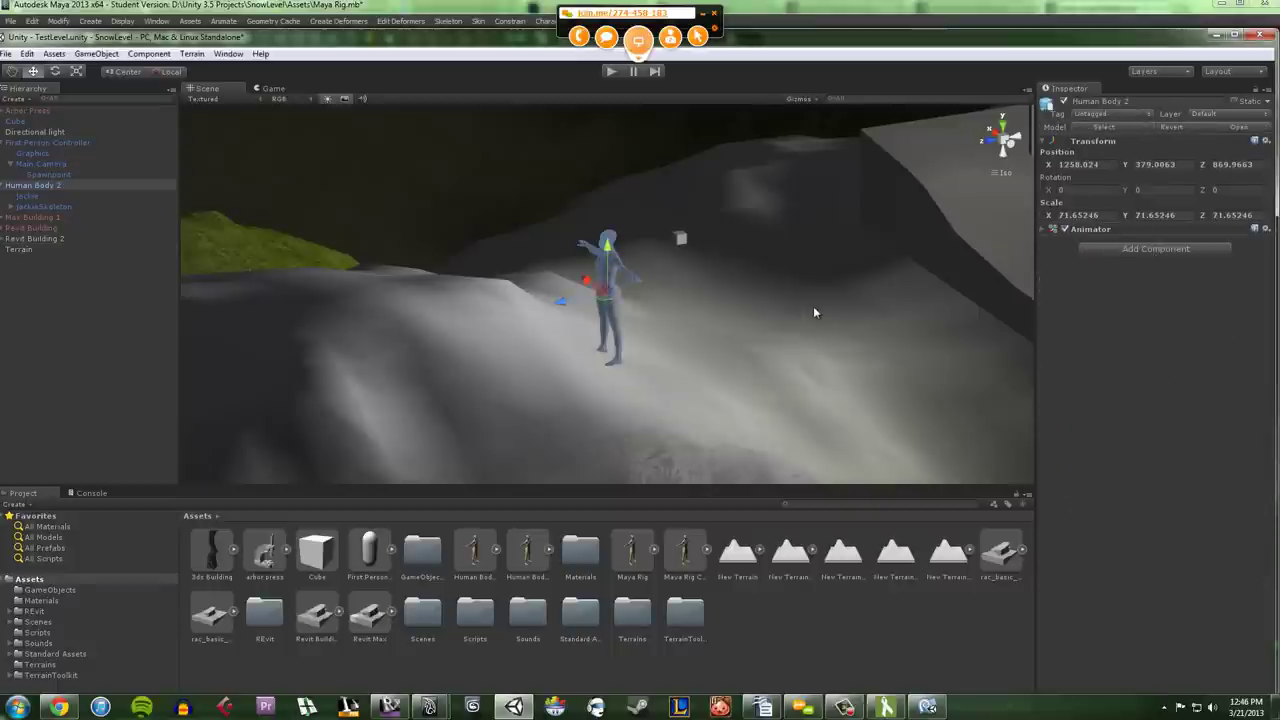
Step: Delete the First Person Controller beside the Revit building and place the Maya Rig Controllable prefab on the snow near Human Body 2
click(762, 400)
middle_drag(763, 403, 328, 364)
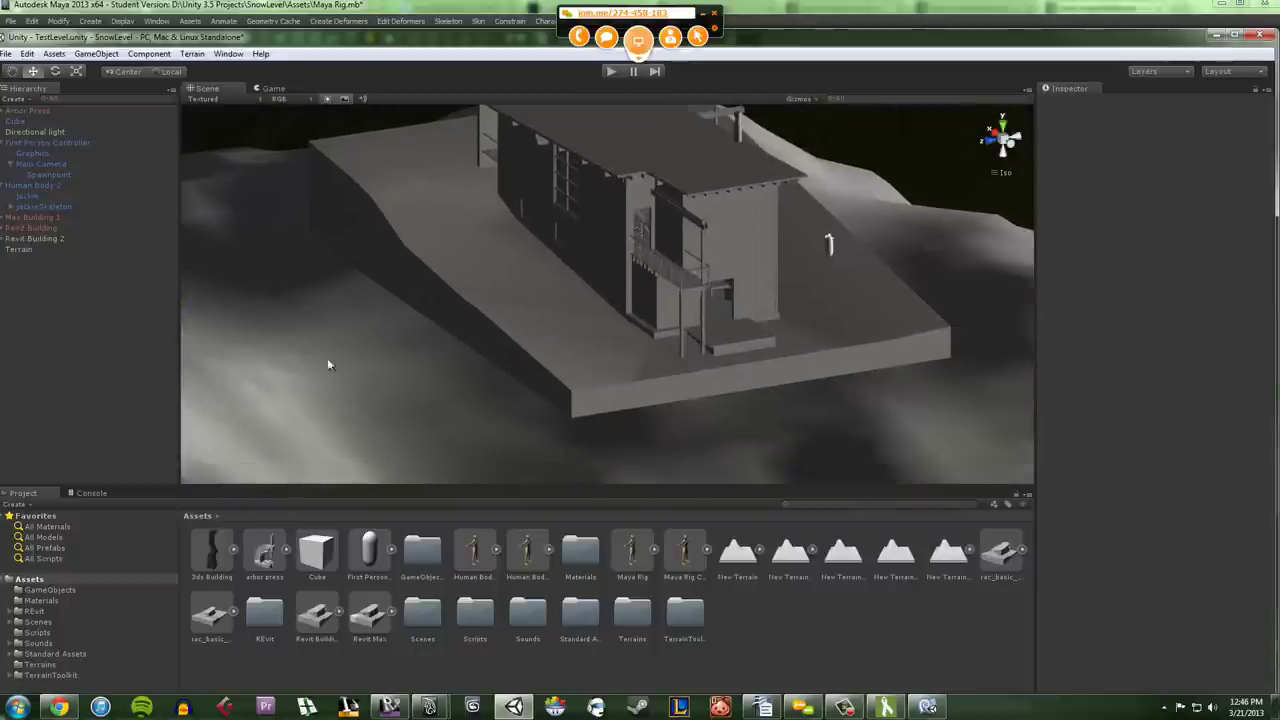
click(830, 248)
key(Delete)
drag(693, 548, 491, 373)
middle_drag(552, 316, 672, 351)
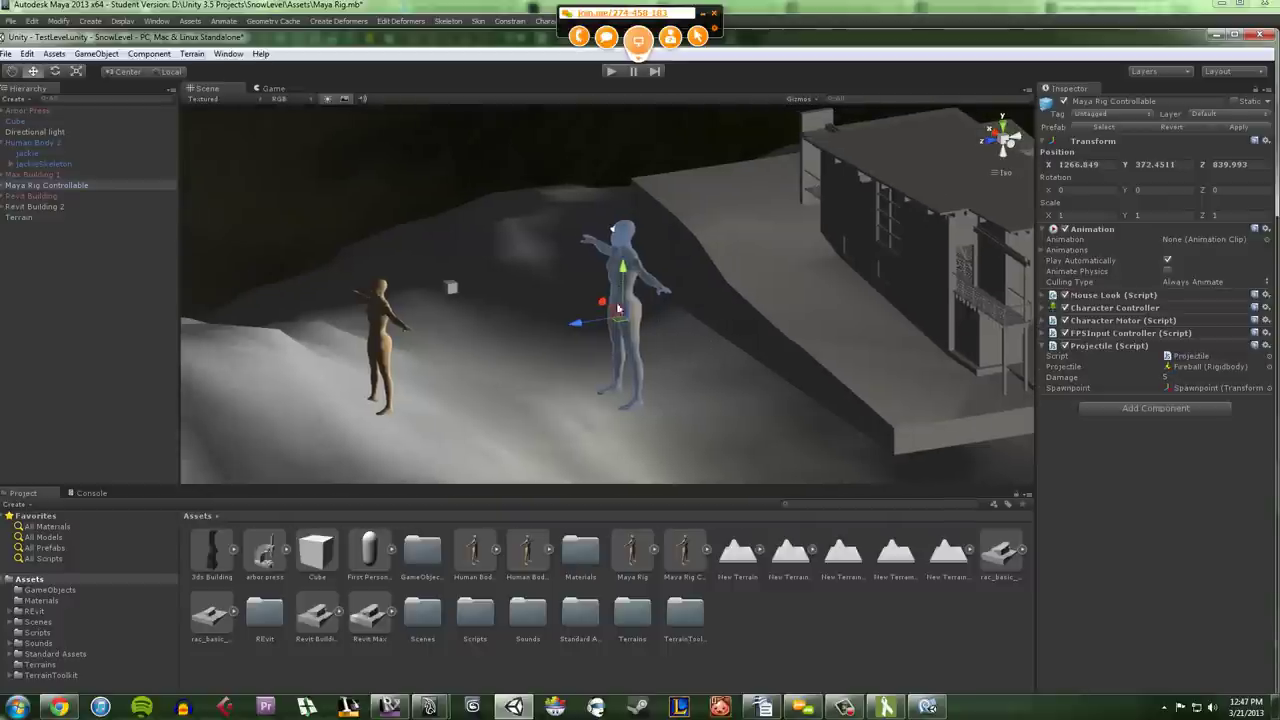
Step: Select the Maya Rig Controllable figure and review the control and projectile scripts attached to it
click(743, 396)
click(630, 240)
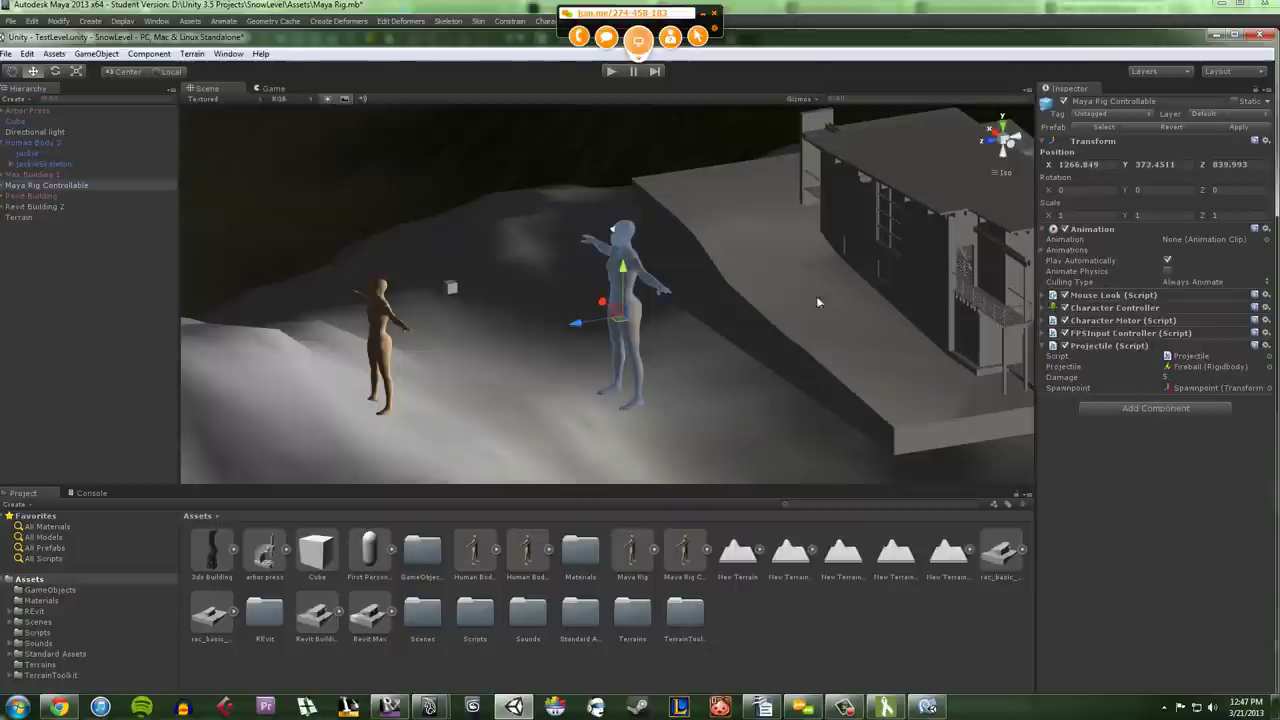
click(671, 370)
click(625, 311)
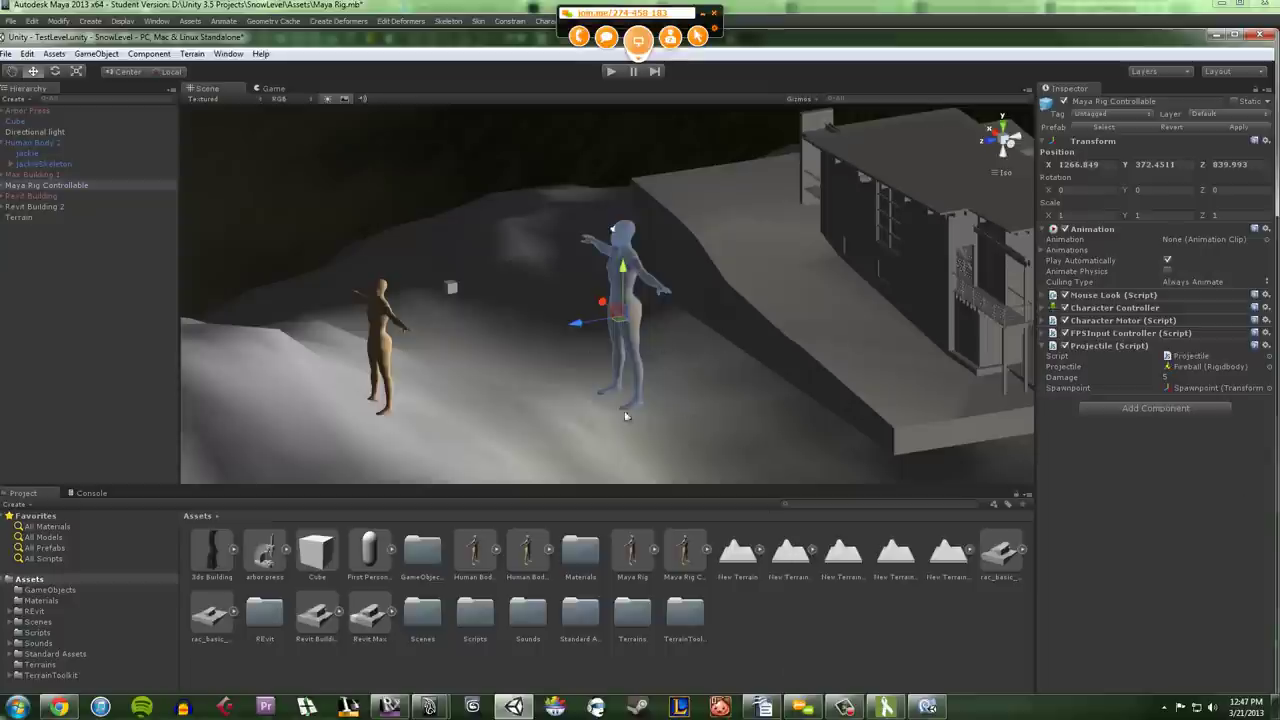
click(635, 296)
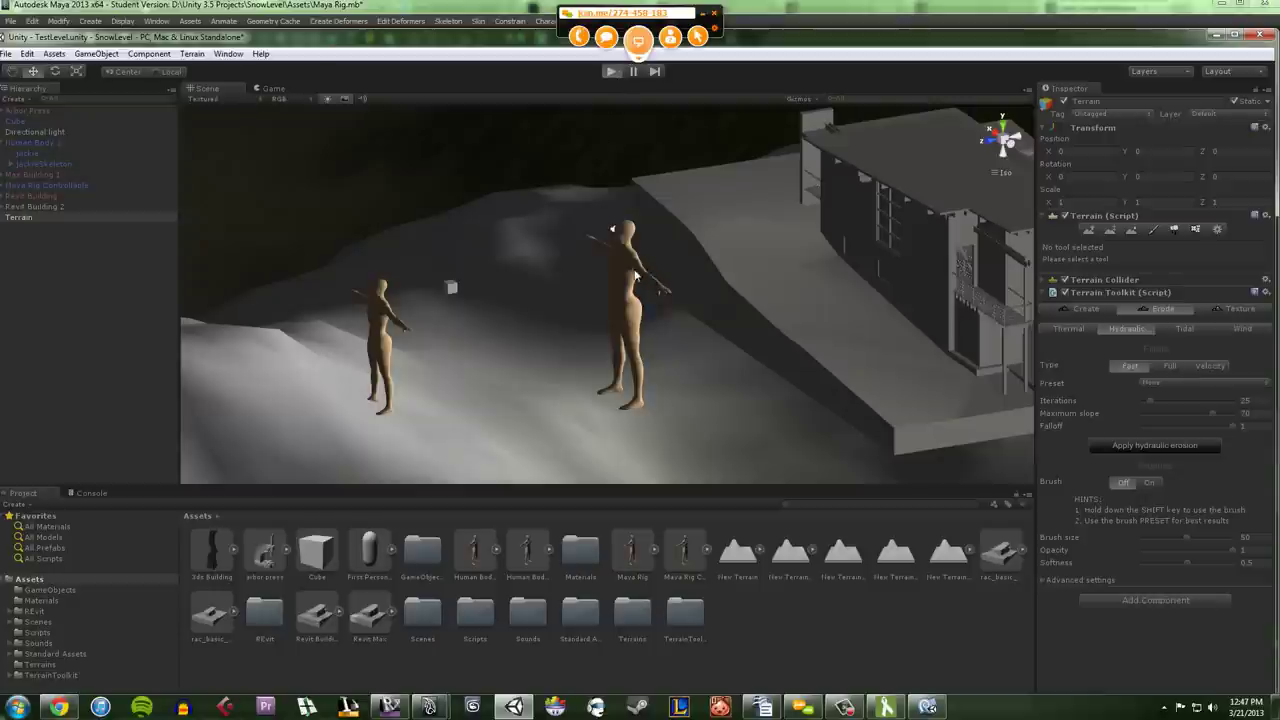
Step: Test-play the level briefly, then raise Maya Rig Controllable above the terrain to a Y position of about 379.87
key(ctrl+p)
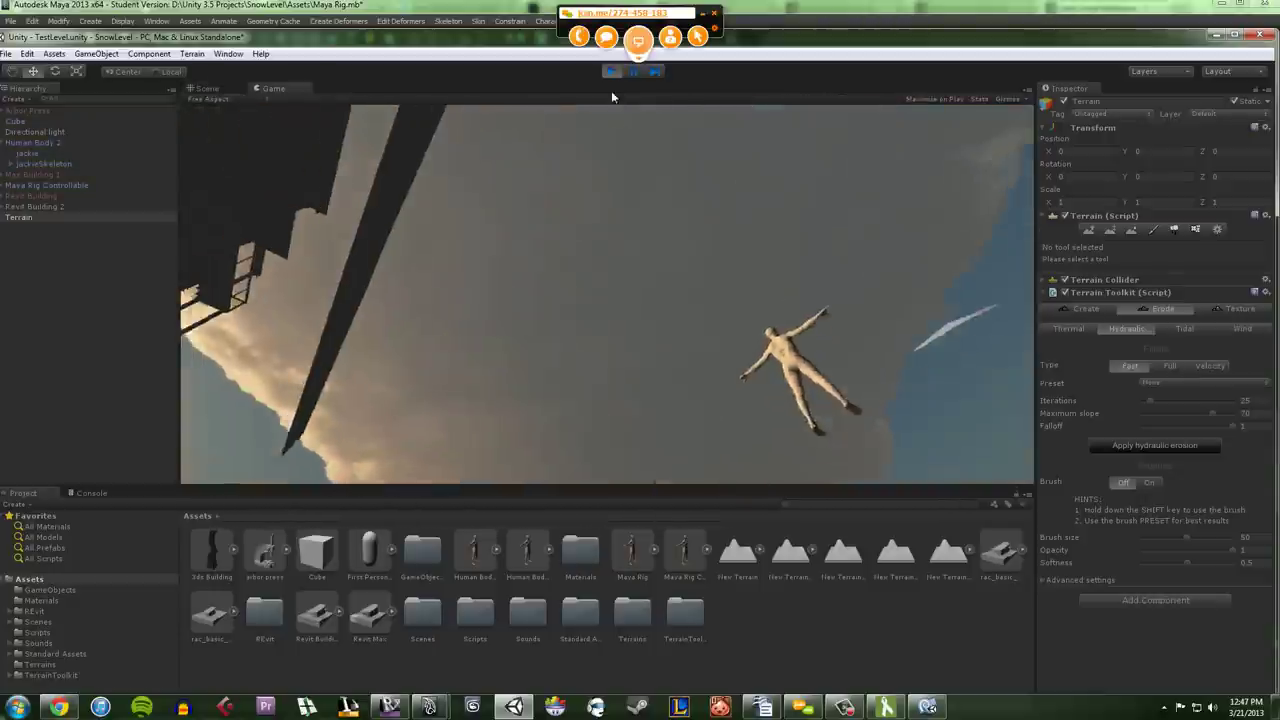
key(ctrl+p)
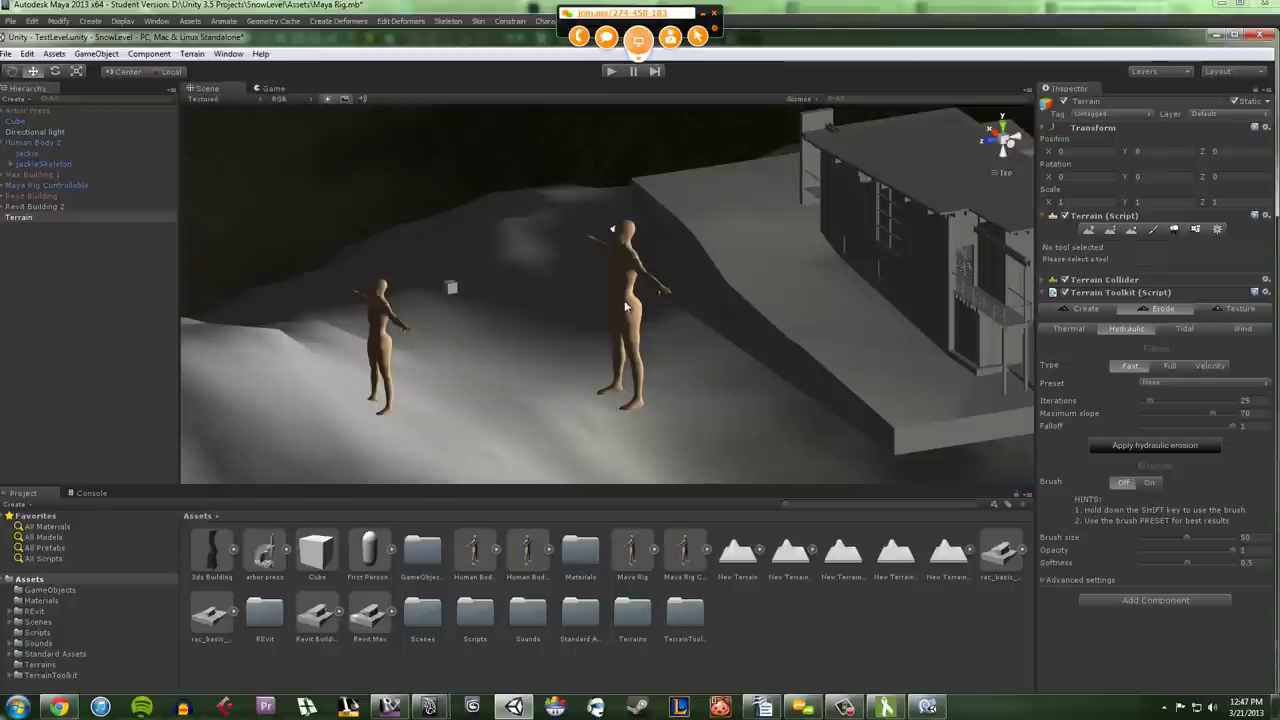
click(626, 306)
drag(624, 275, 620, 208)
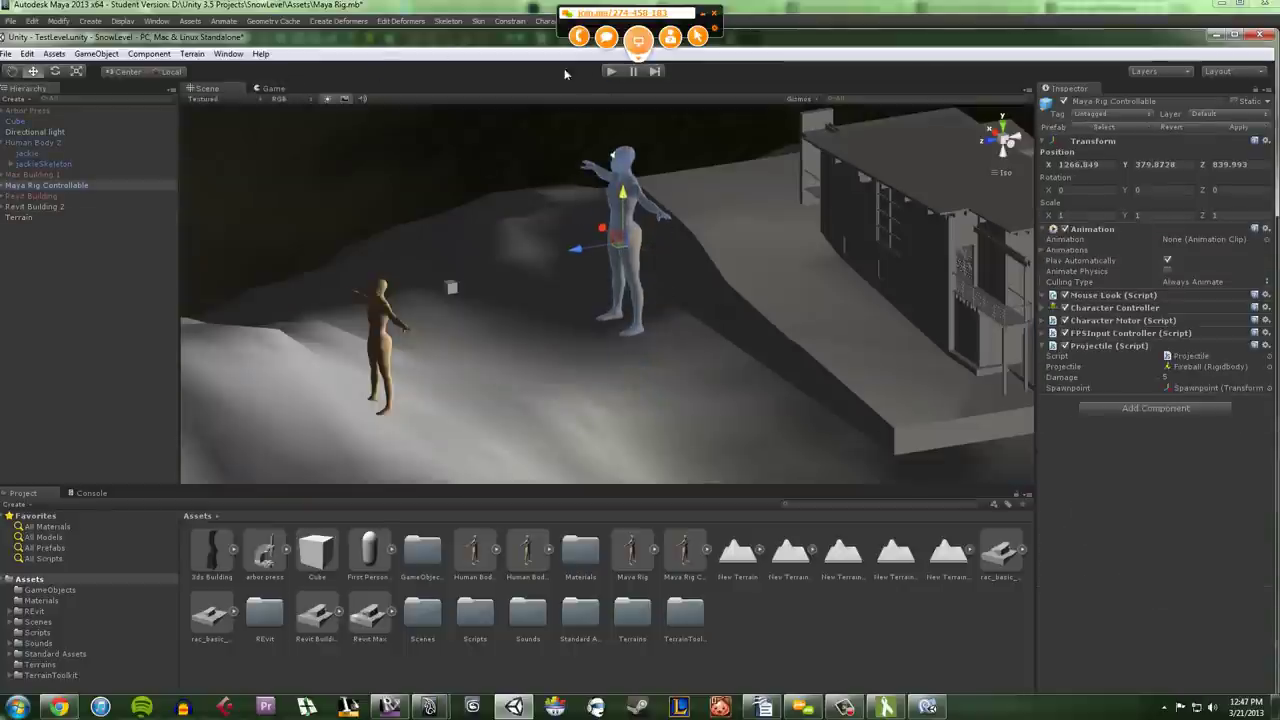
Step: Run the level and walk the Maya Rig Controllable character across the snow around the Revit building
key(ctrl+p)
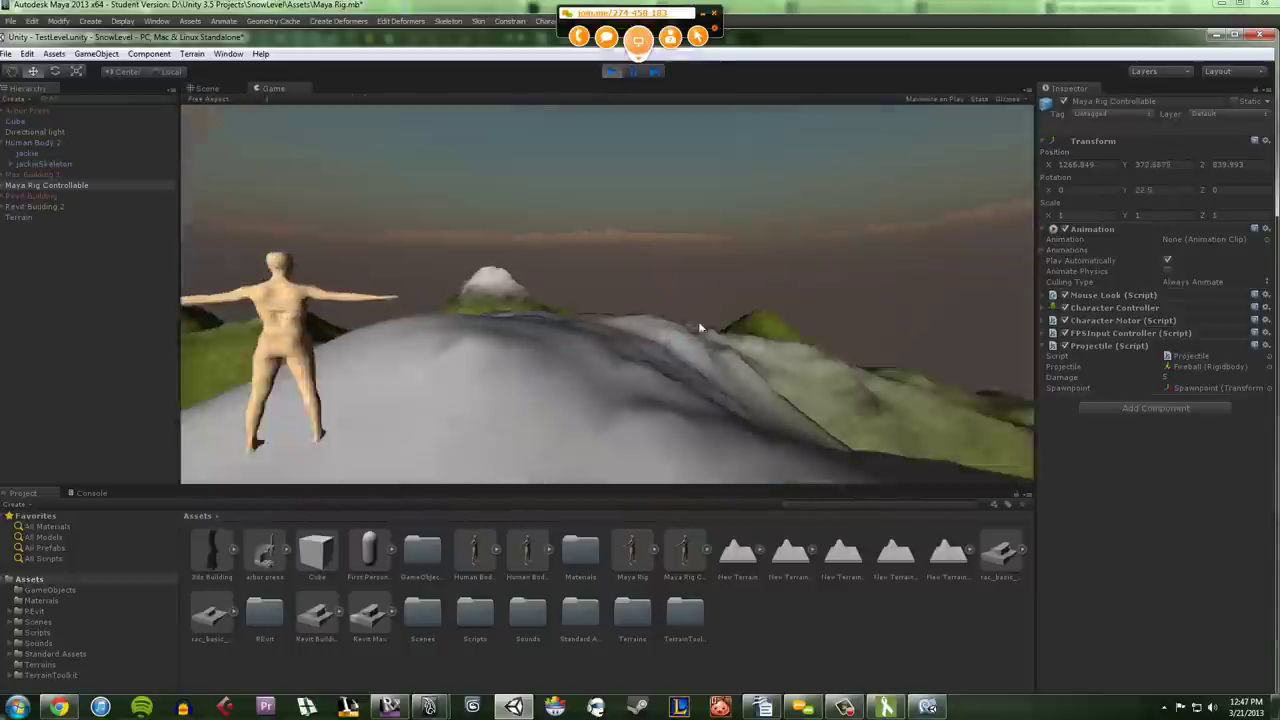
click(699, 345)
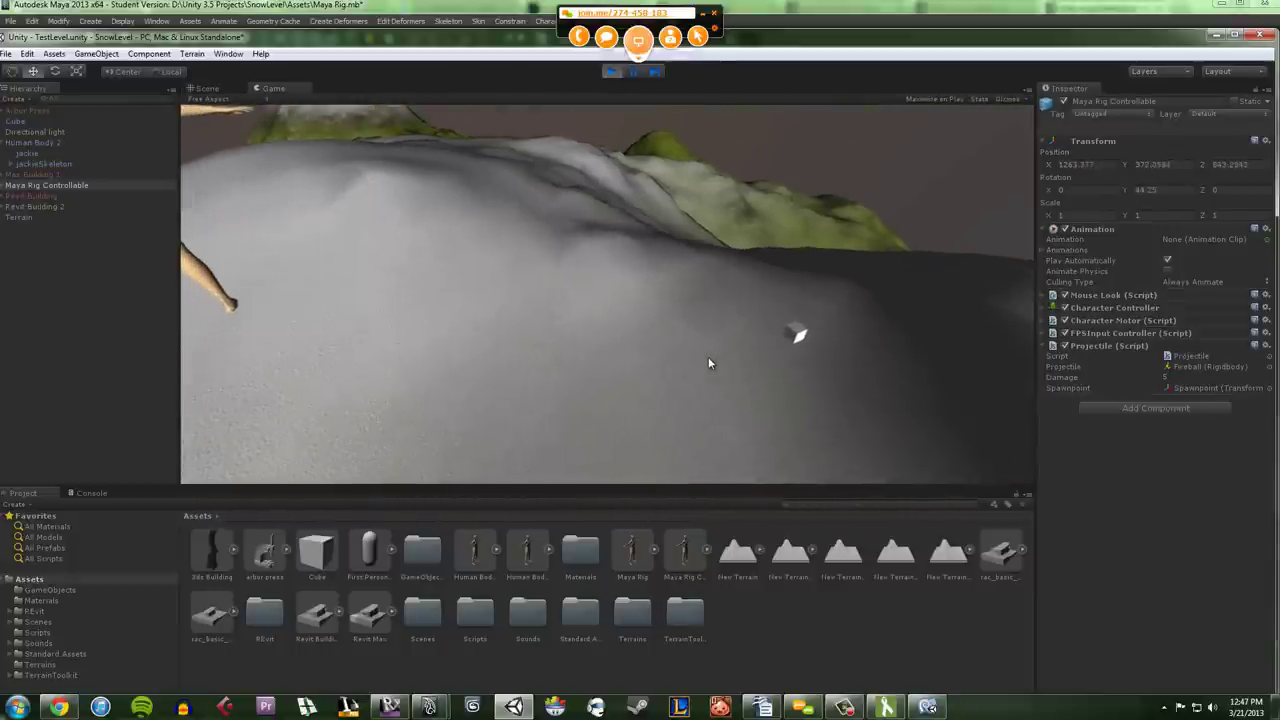
key(a)
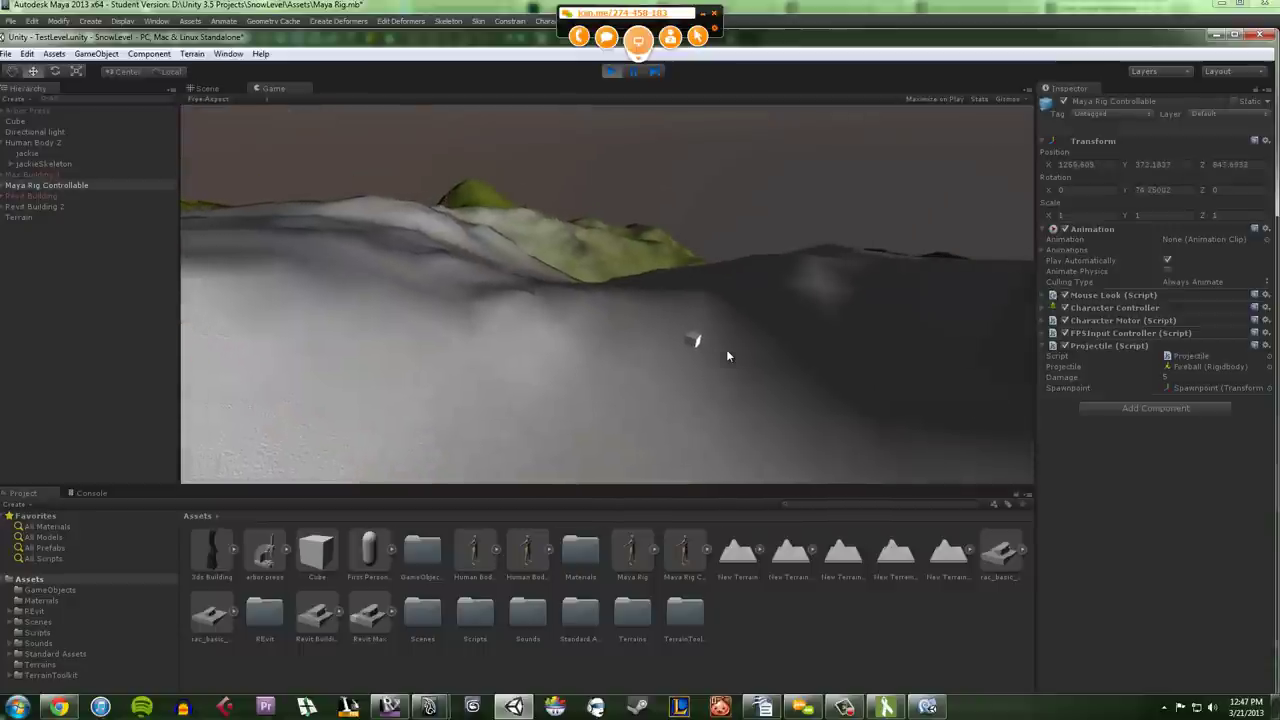
key(w)
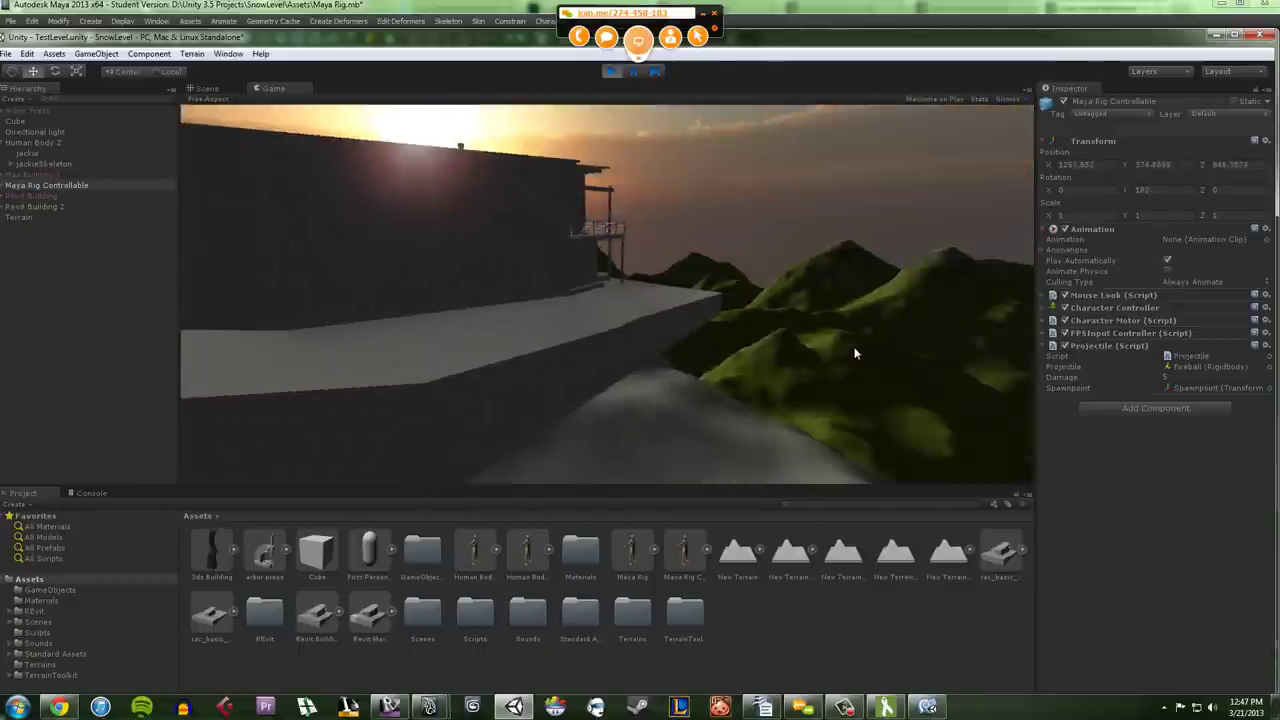
key(w)
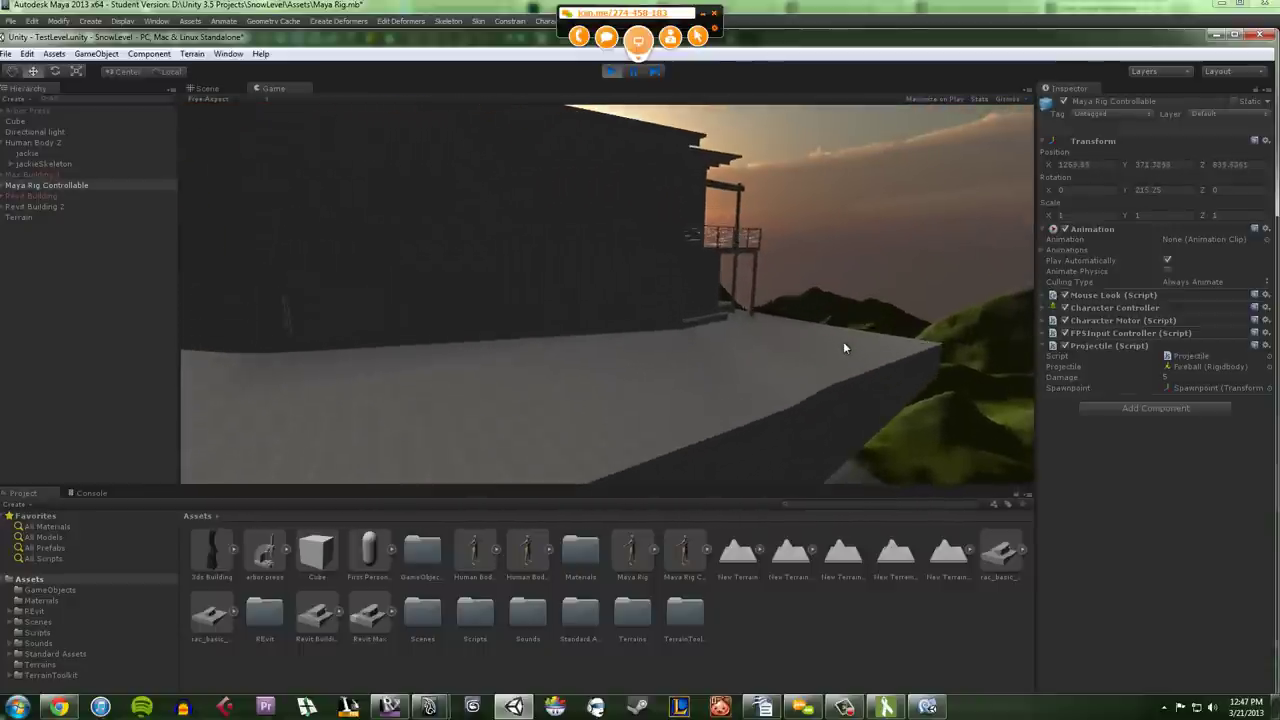
key(w)
Step: Turn the character toward the cube on the snowy slope and shoot repeated fireballs at it while advancing
click(977, 369)
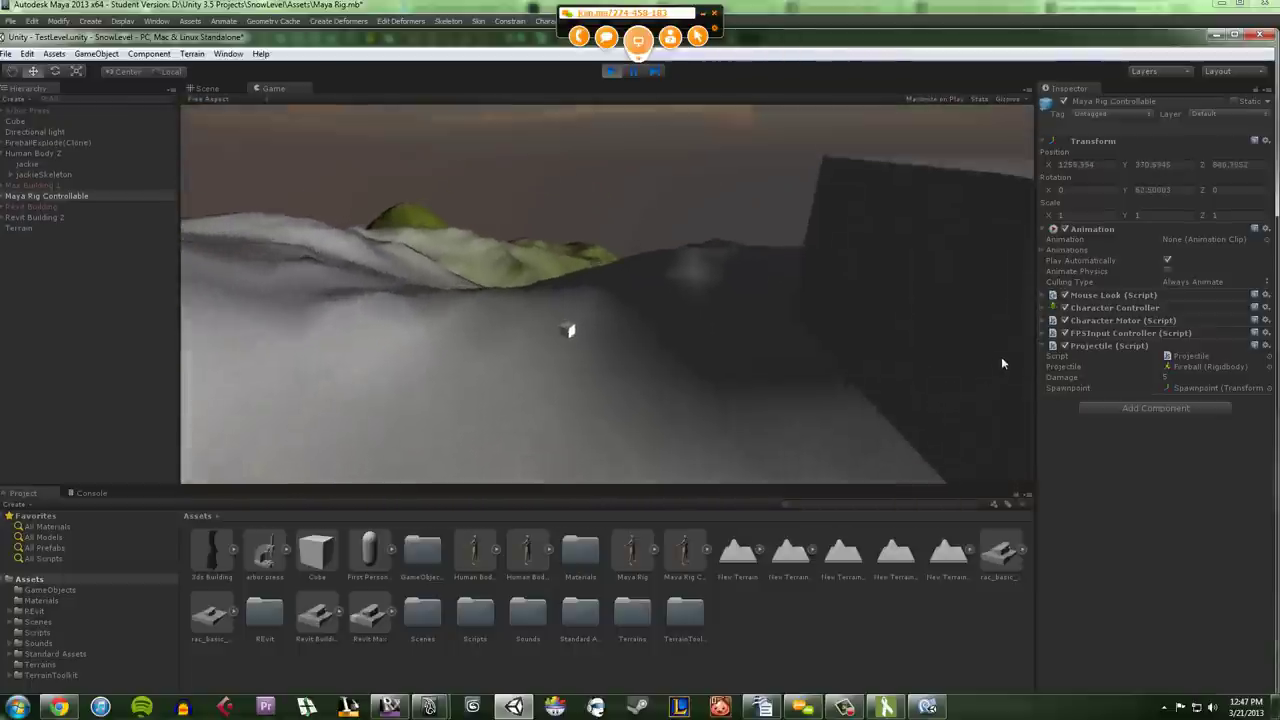
click(1002, 363)
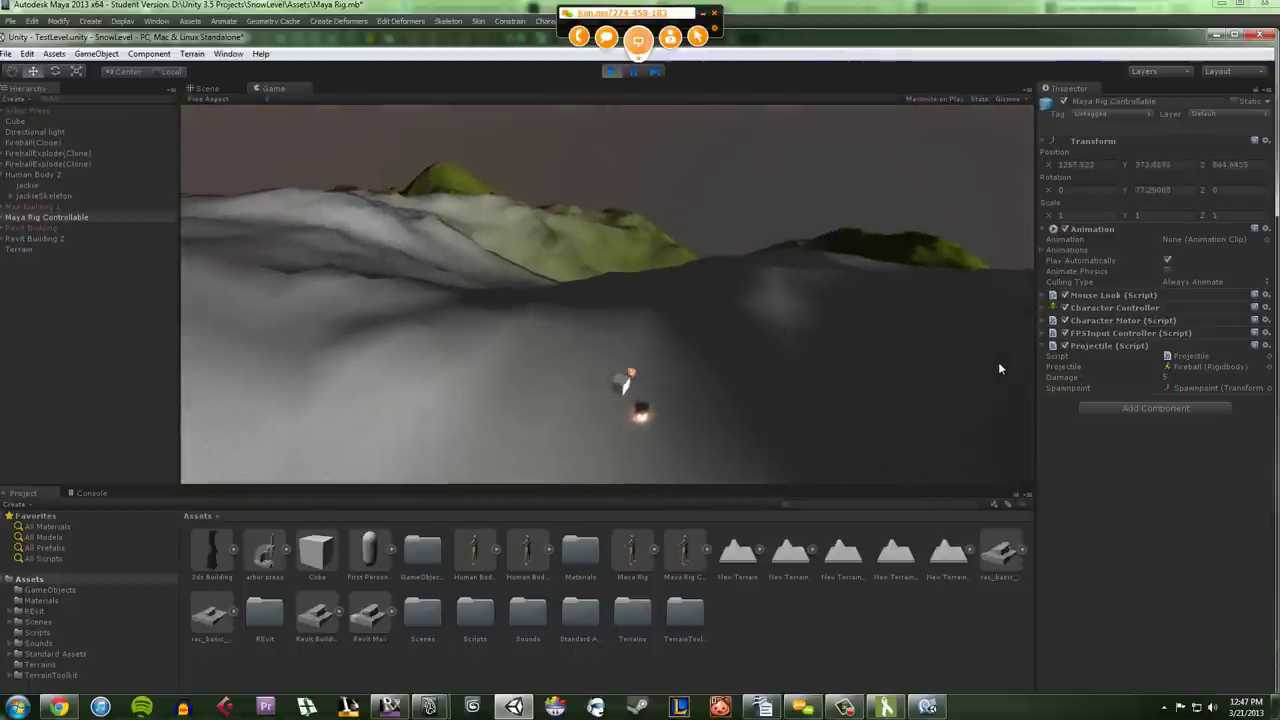
key(w)
click(999, 365)
click(999, 373)
click(999, 377)
click(998, 374)
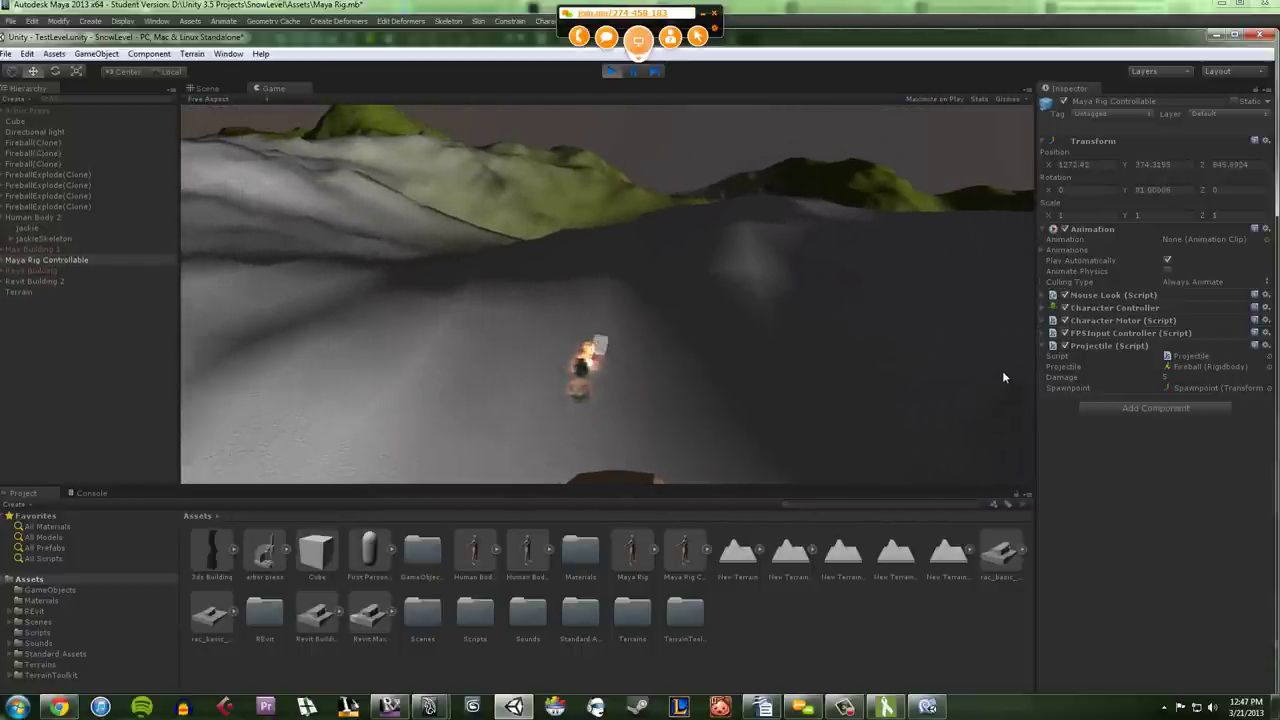
click(1003, 368)
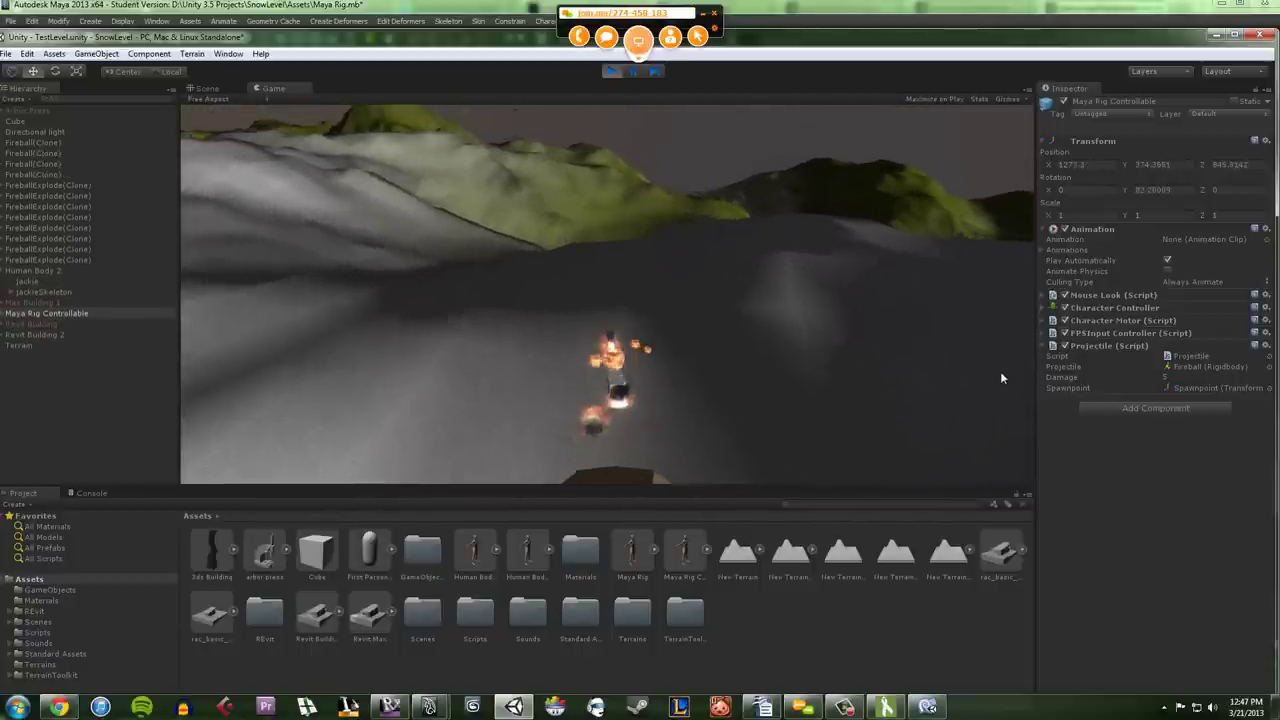
click(1001, 374)
click(1002, 380)
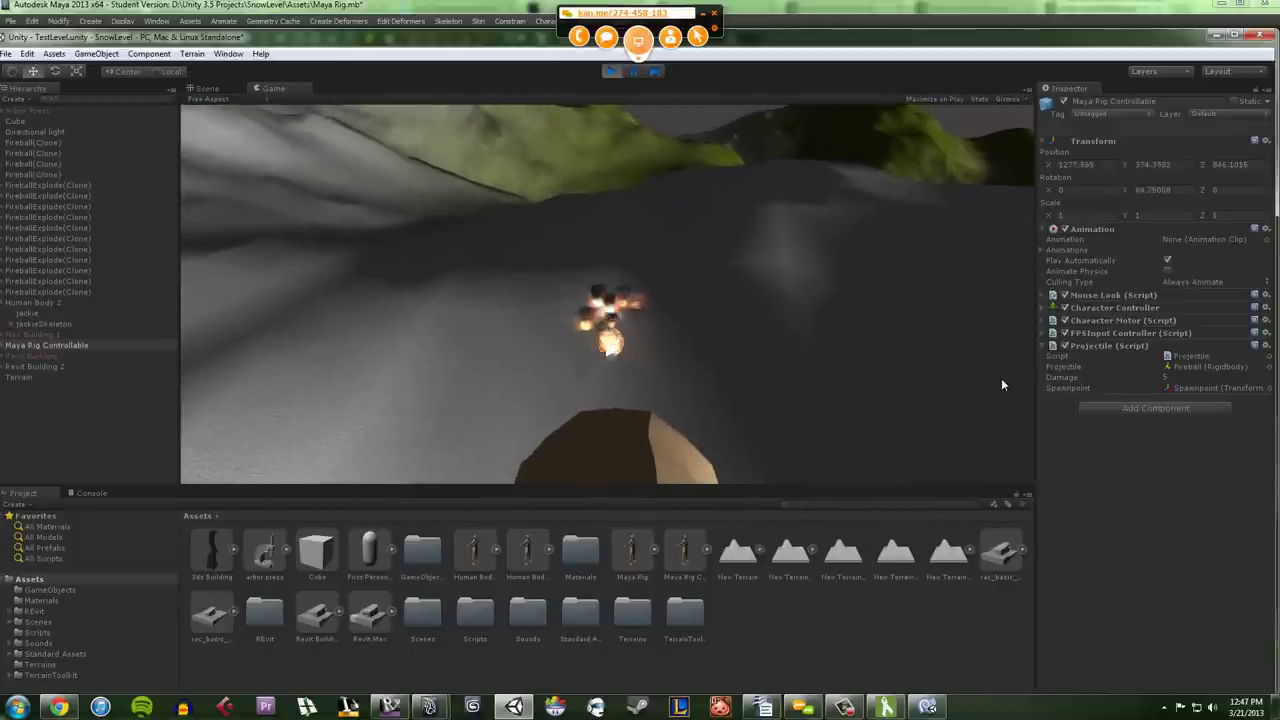
click(1003, 375)
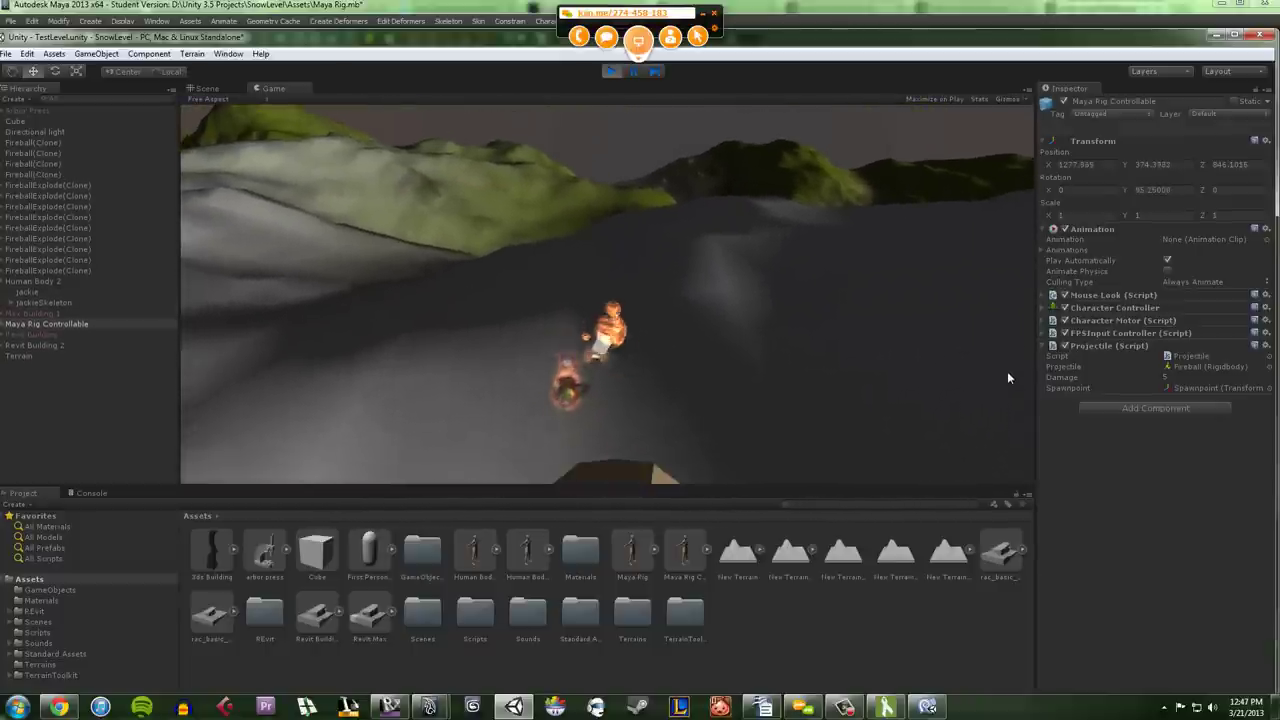
click(1007, 371)
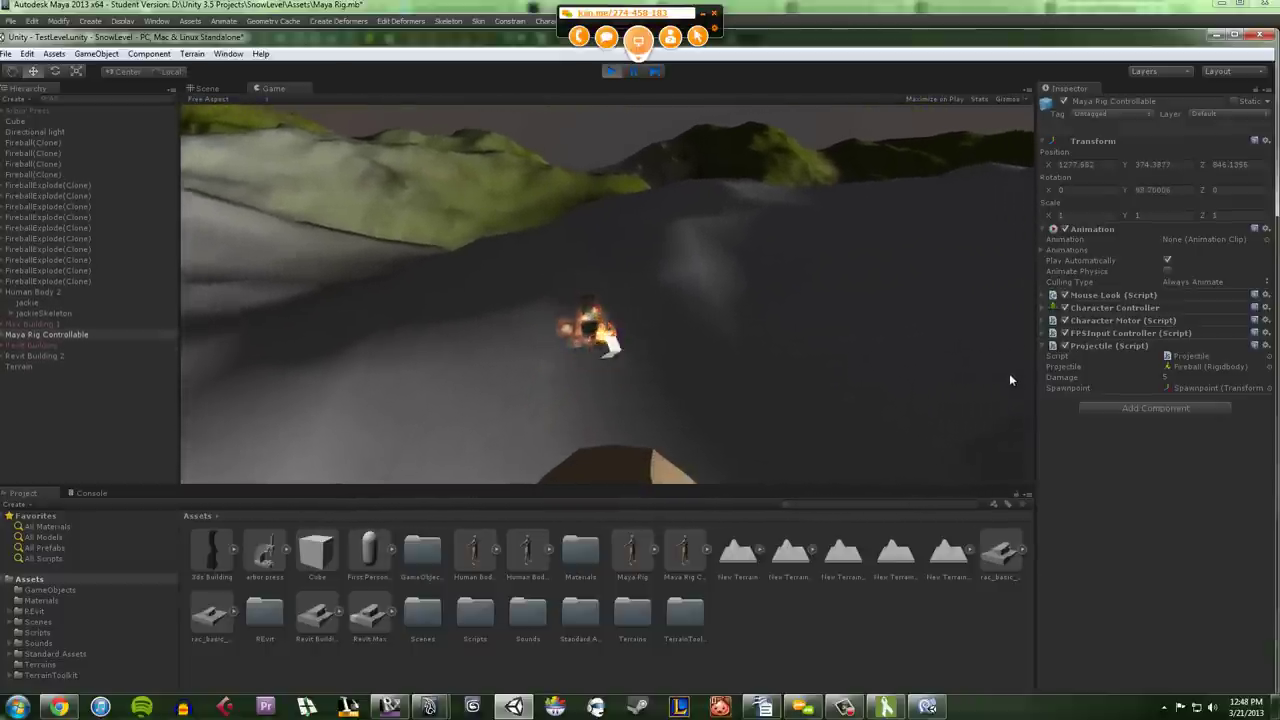
Step: Shoot fireballs across the slope and up into the sky, and end the test play
click(1009, 379)
click(1009, 376)
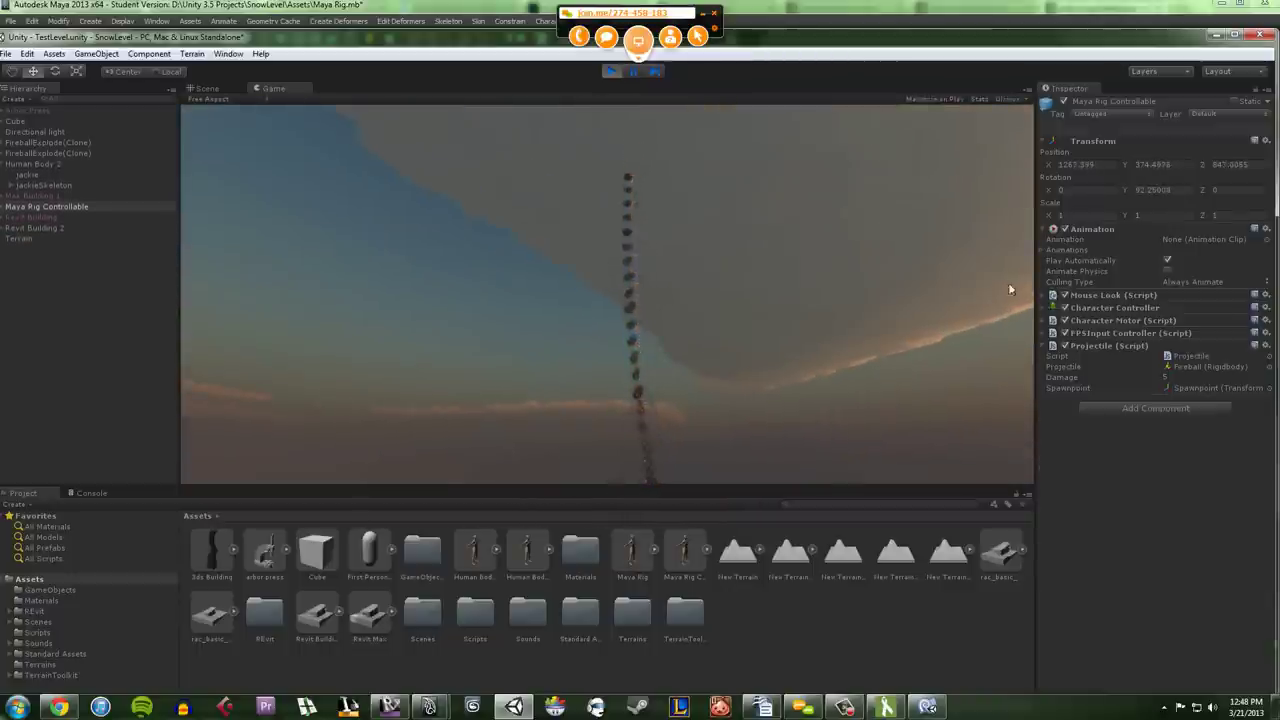
click(987, 242)
click(612, 74)
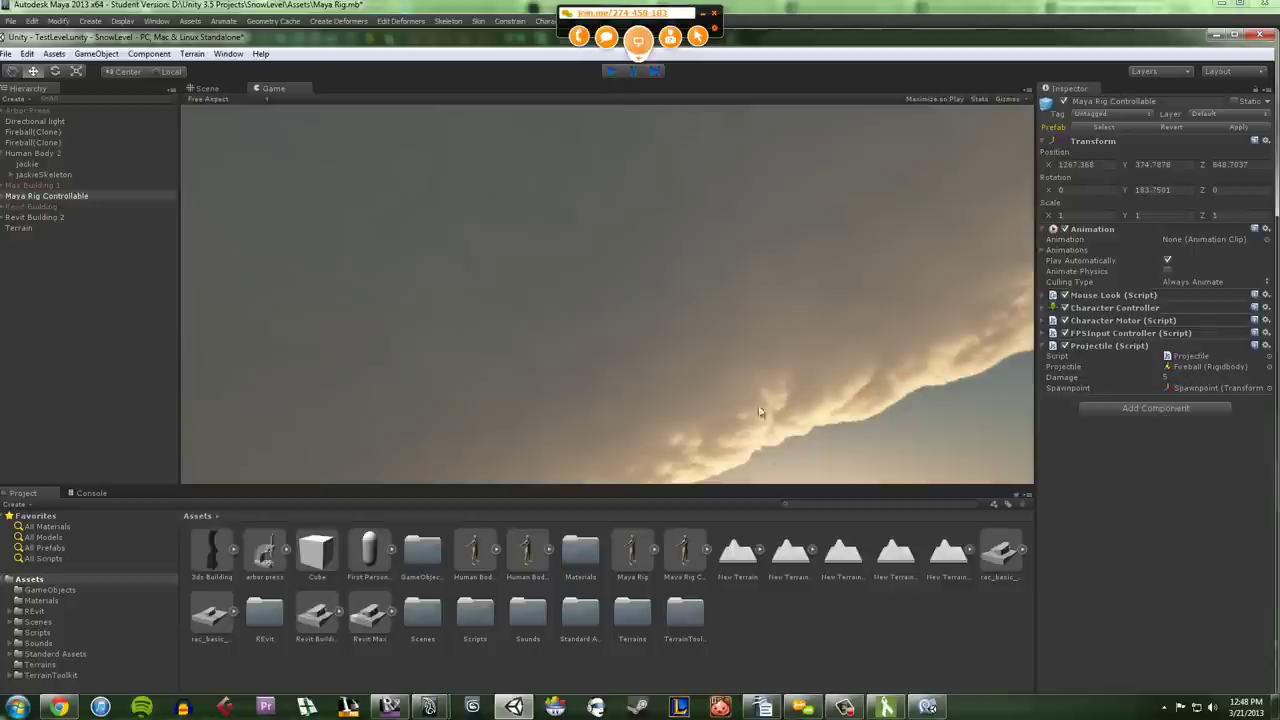
key(ctrl+p)
click(628, 240)
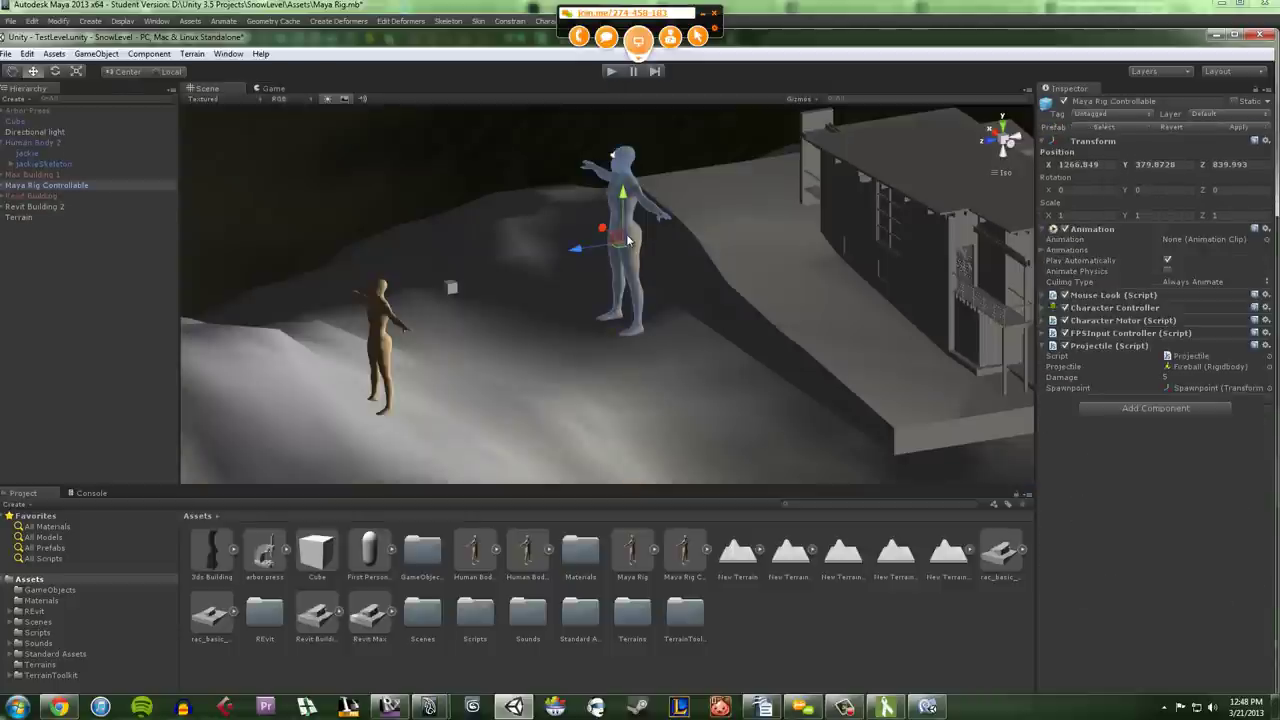
click(683, 398)
click(622, 231)
click(654, 429)
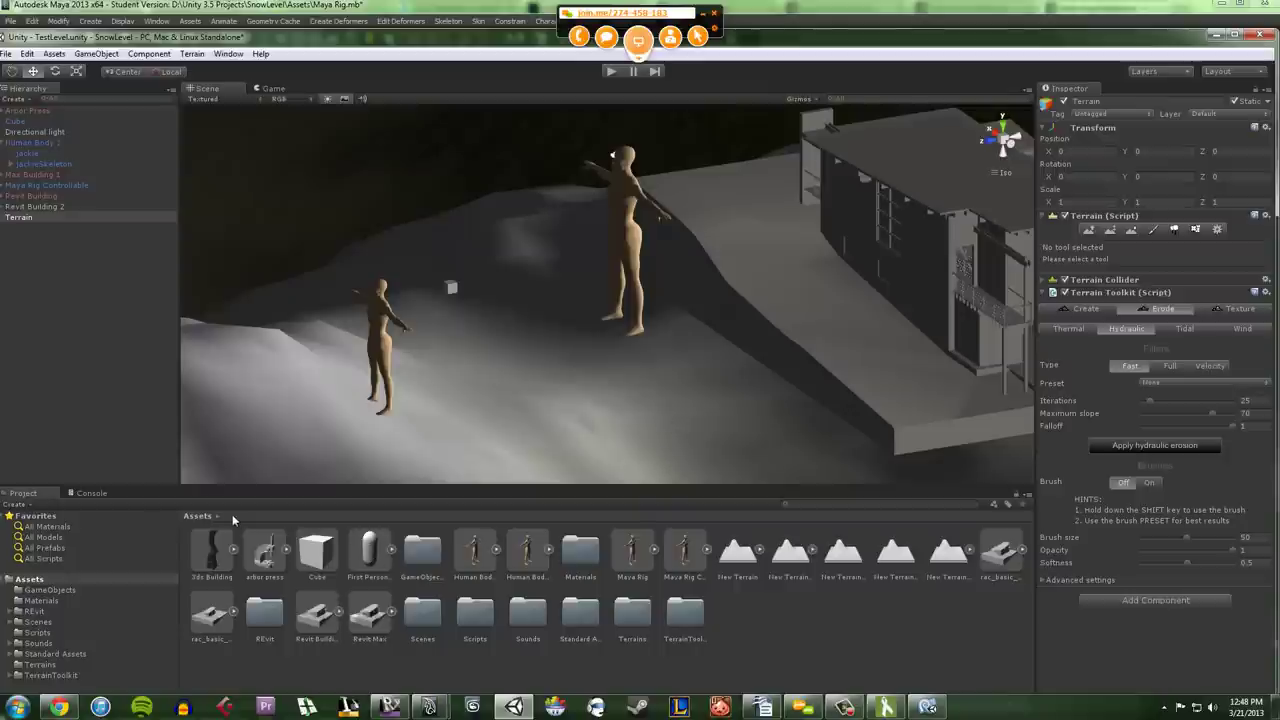
Step: Place the 3ds Building asset on the snowy terrain beside the character and the Revit building
click(207, 562)
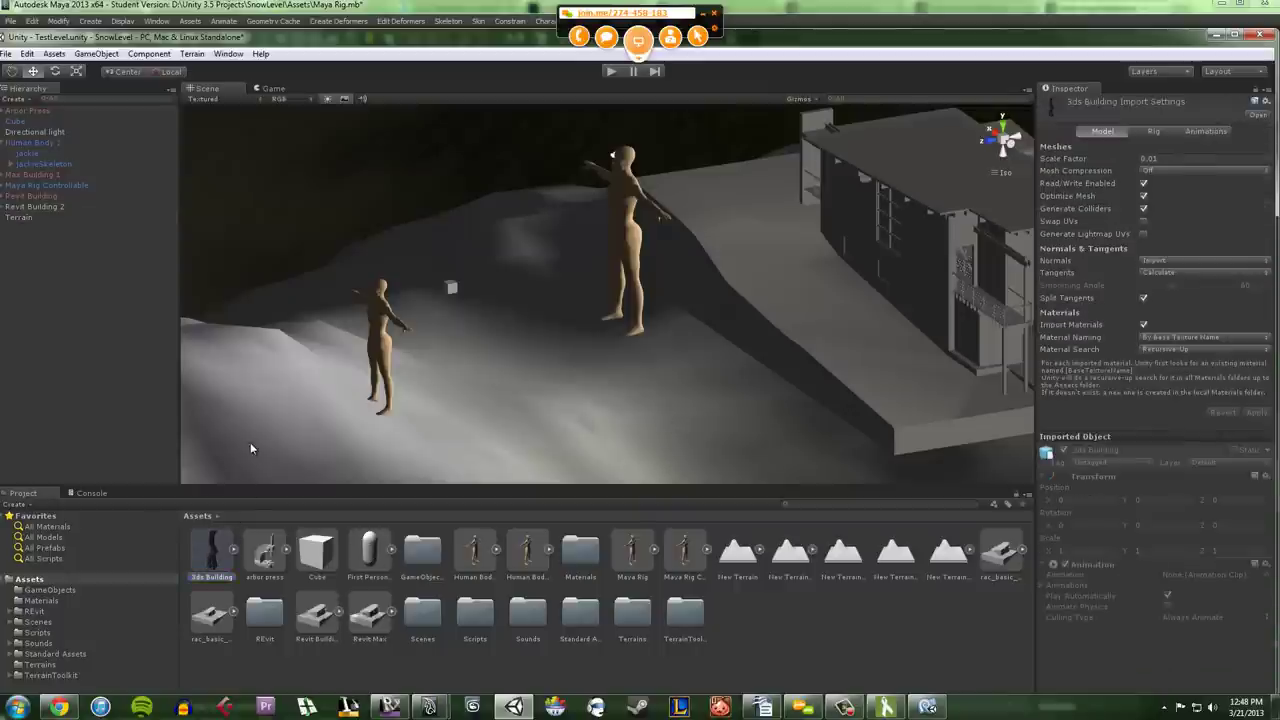
click(243, 478)
drag(456, 330, 456, 432)
key(f)
middle_drag(628, 298, 590, 456)
middle_drag(618, 350, 622, 294)
scroll(582, 321, down, 1)
click(695, 278)
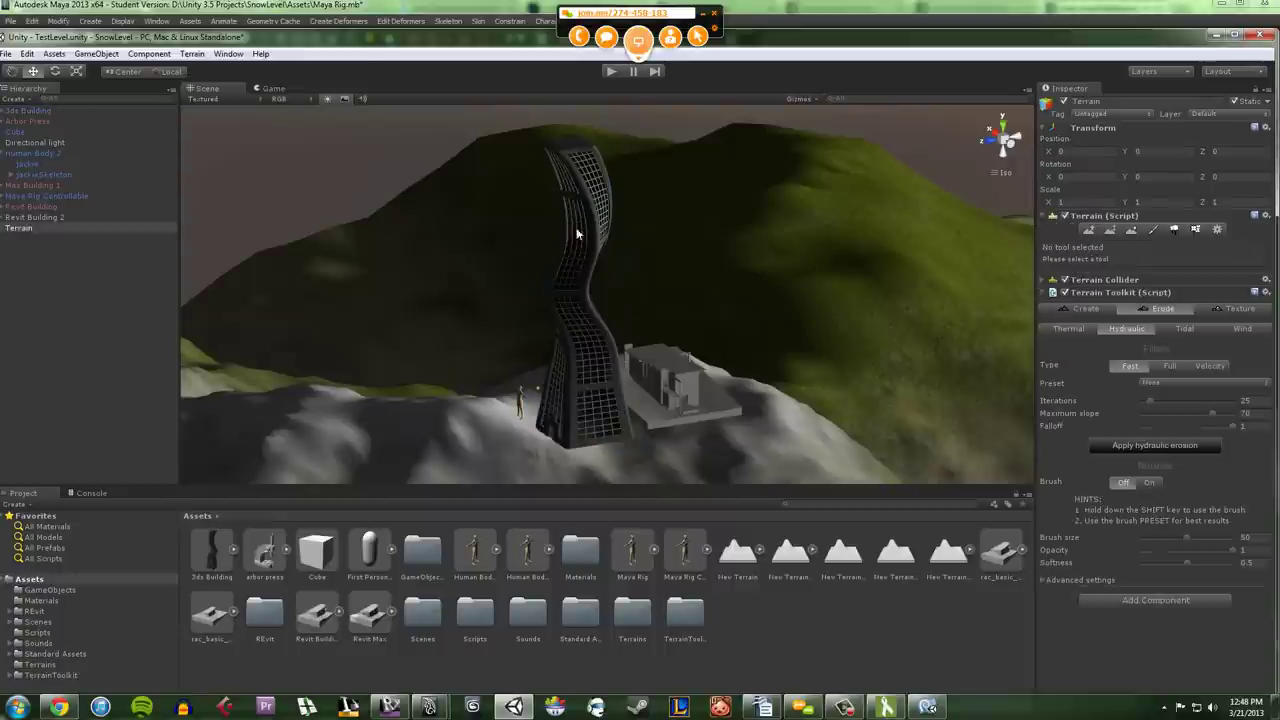
Step: Select the twisting tower and inspect its Building 1 - Metallic Shell part
click(567, 189)
click(588, 338)
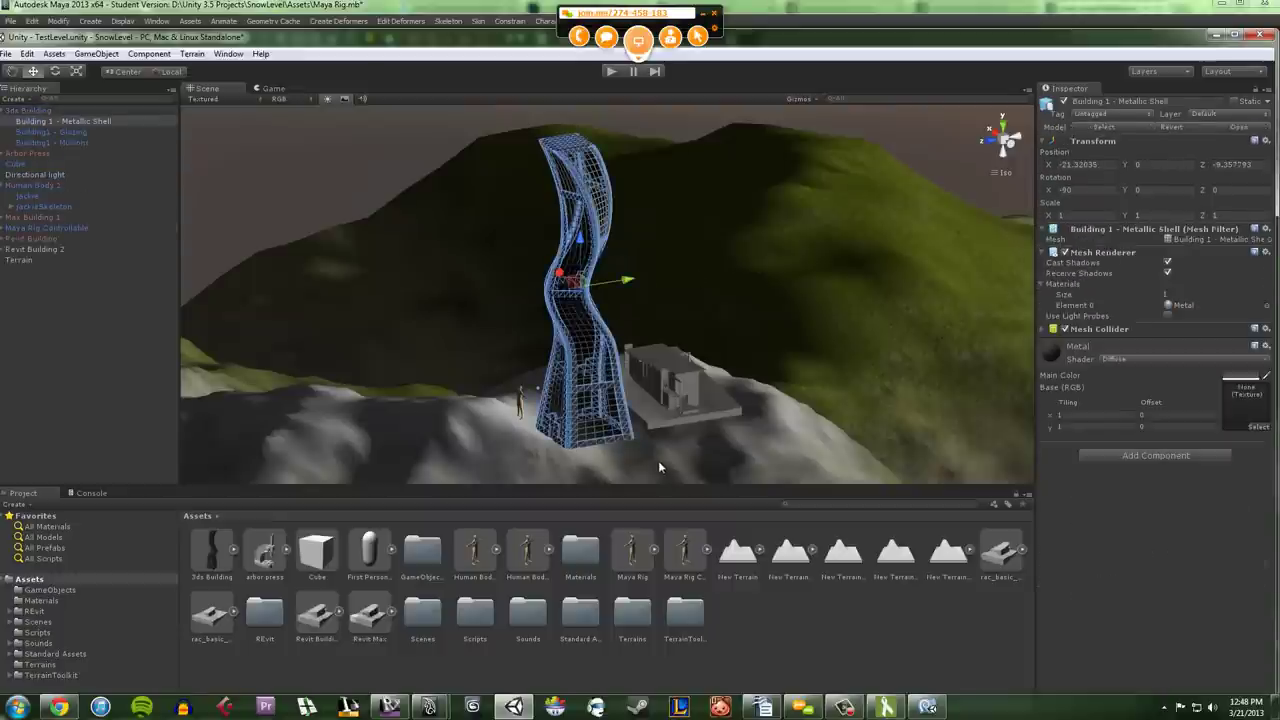
click(658, 460)
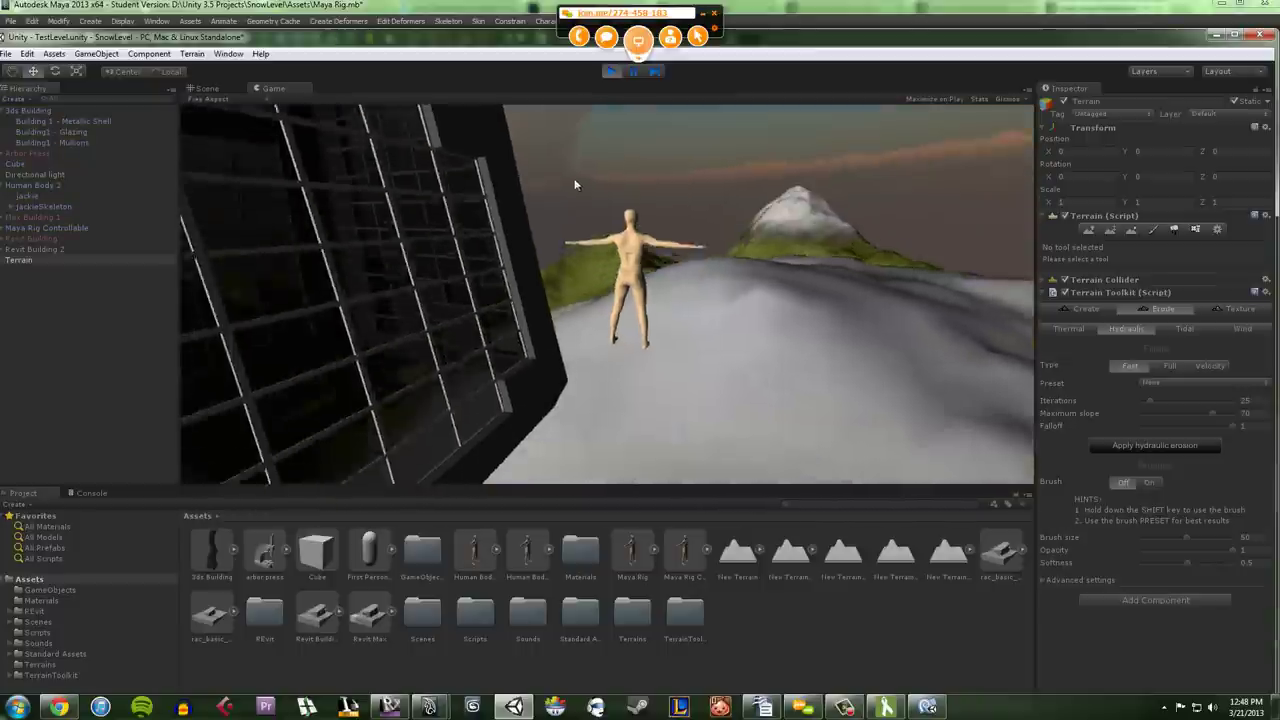
Step: Test-play the level by walking the character into the tower while shooting fireballs, and end the run
click(558, 150)
key(w)
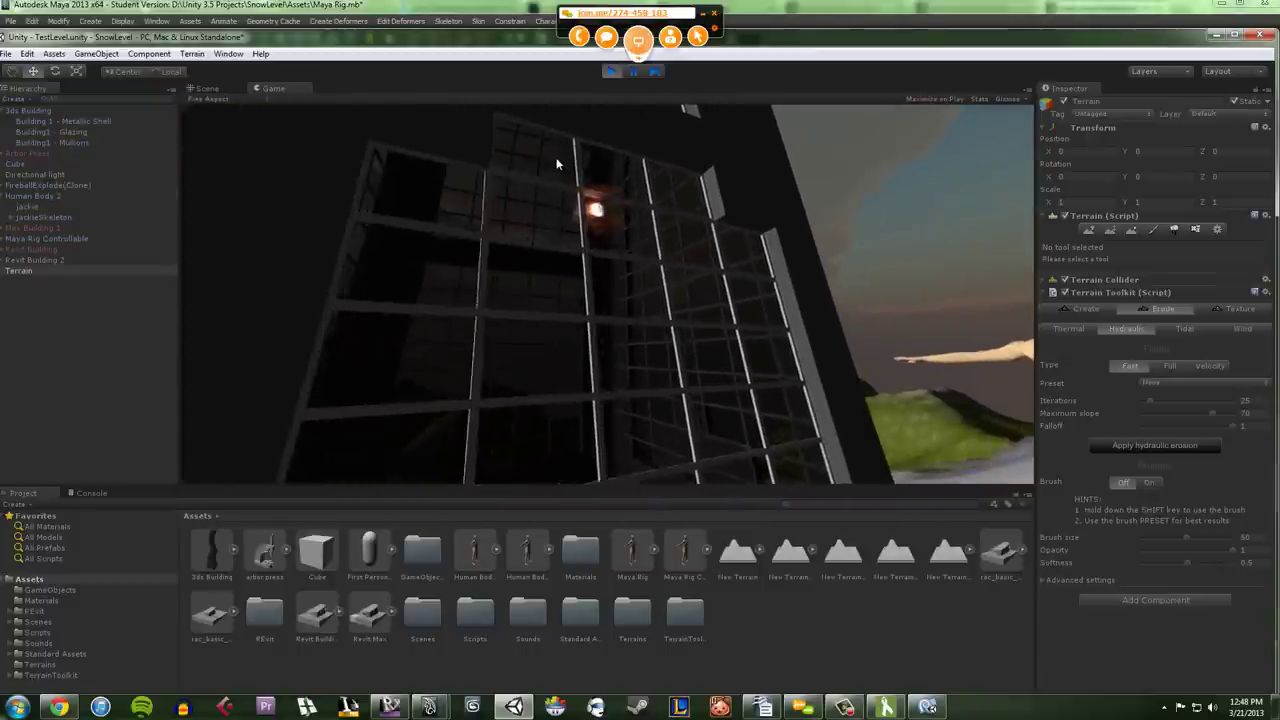
click(555, 162)
key(w)
click(549, 174)
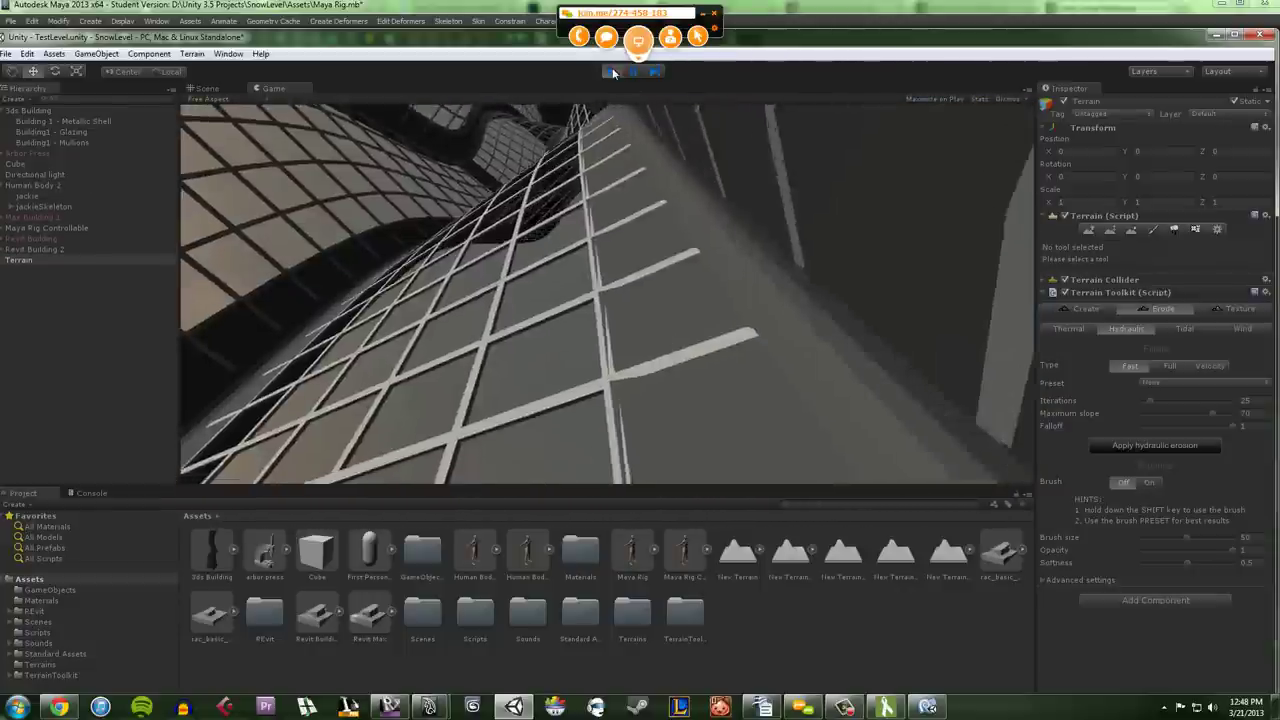
key(ctrl+p)
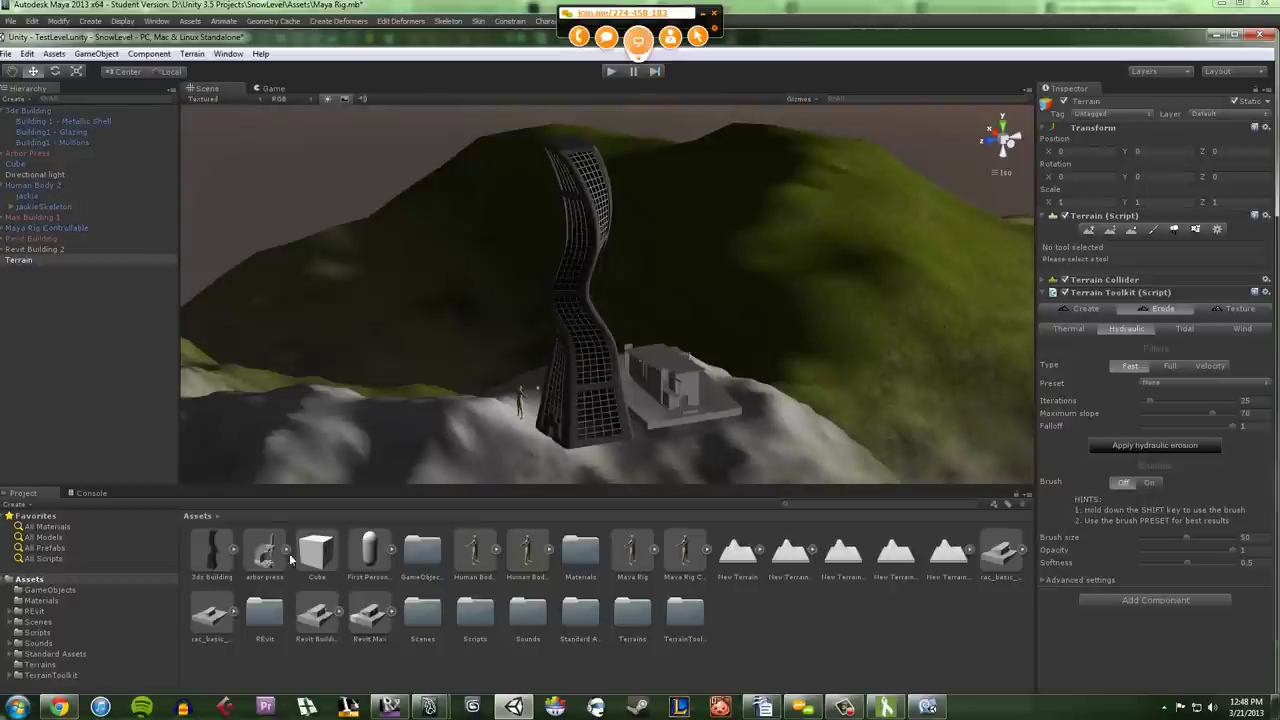
Step: Place the arbor press asset on the snow near the tower and scale it up uniformly to about 3.3
drag(265, 553, 480, 411)
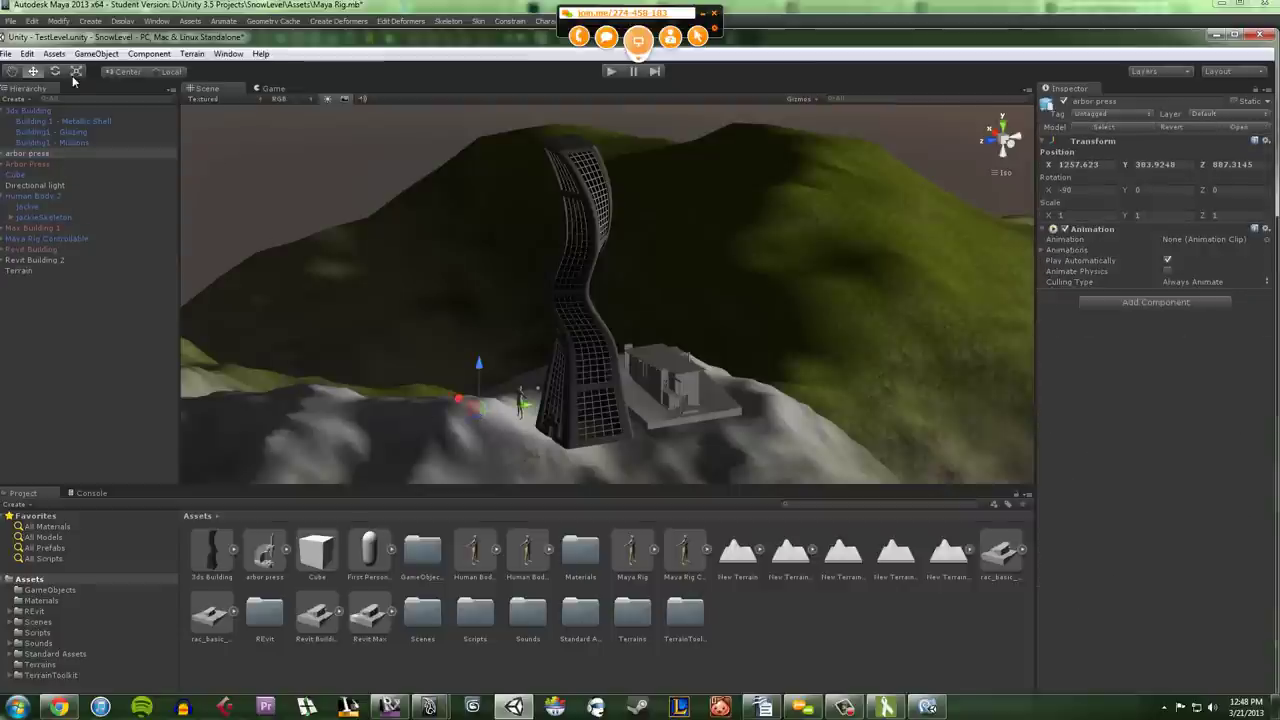
key(r)
drag(480, 420, 530, 385)
click(33, 71)
key(f)
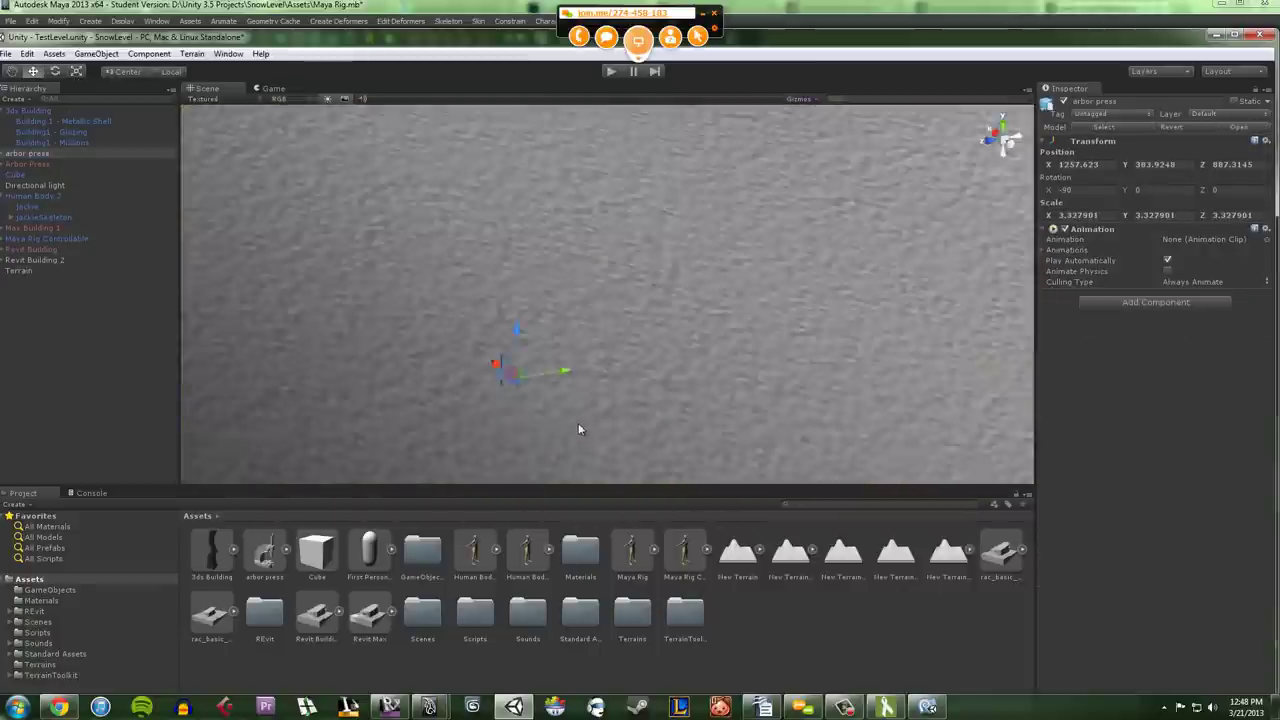
Step: Raise the arbor press above the terrain to a Y position of about 384.24
drag(608, 252, 614, 126)
click(725, 367)
click(646, 236)
middle_drag(713, 247, 700, 356)
alt+drag(710, 300, 750, 374)
click(625, 318)
click(628, 320)
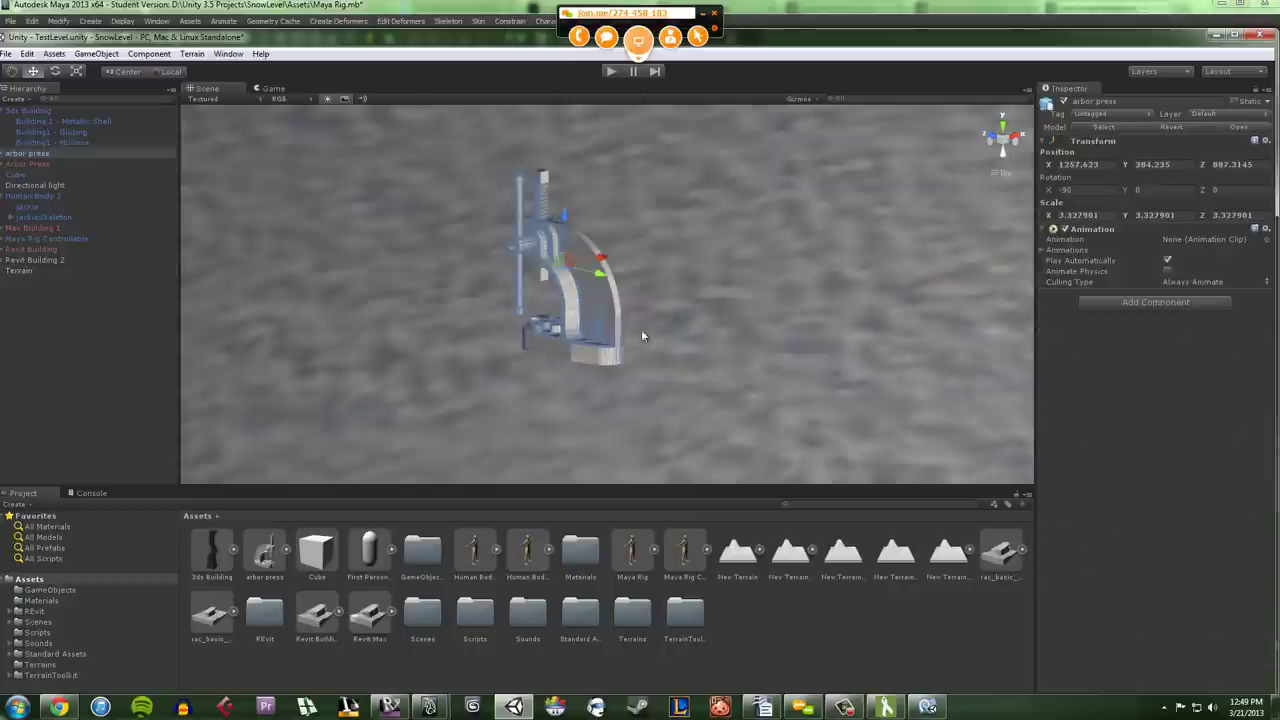
Step: Examine the arbor press assembly and its individual parts, including the lever arm, frame and base
click(519, 214)
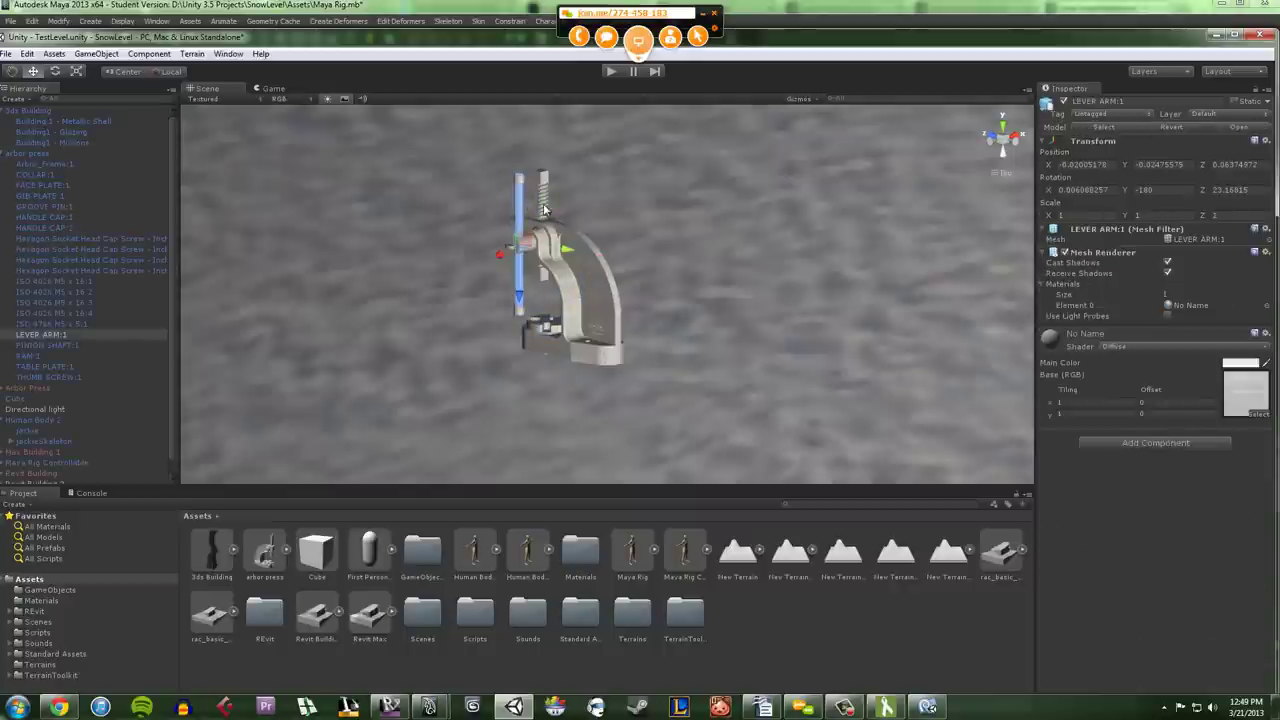
click(535, 205)
click(522, 212)
click(524, 217)
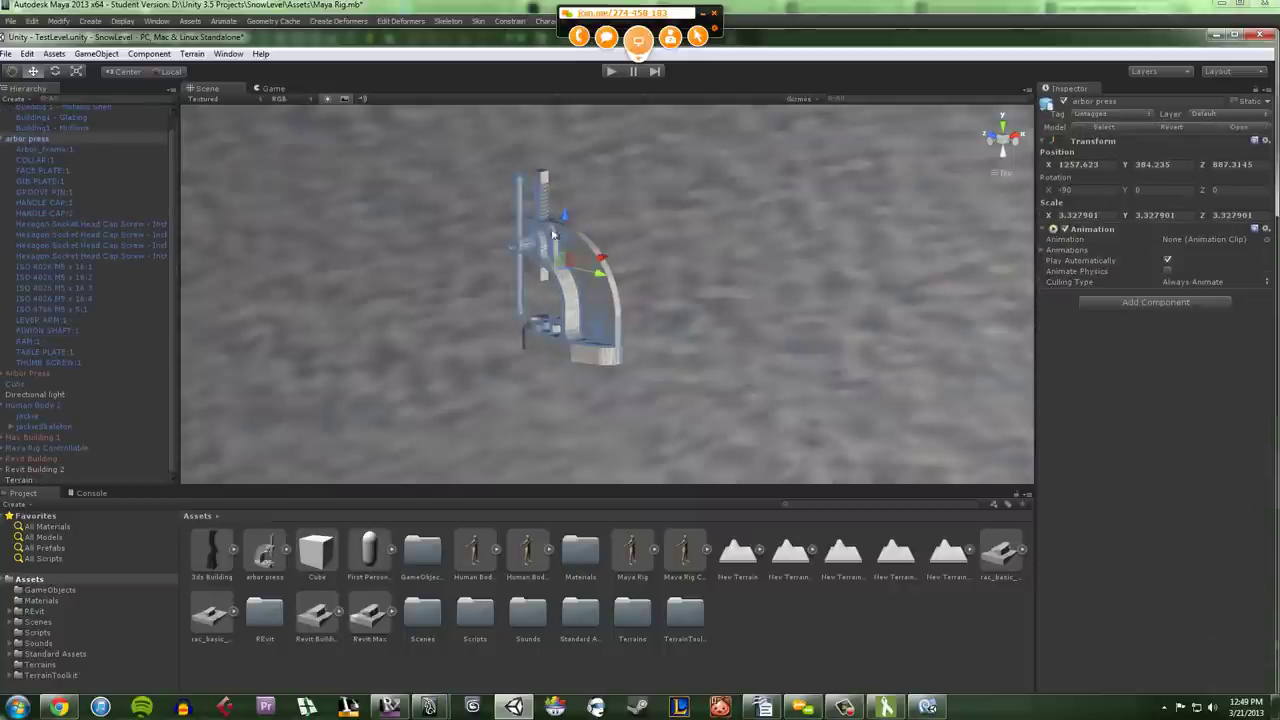
click(517, 197)
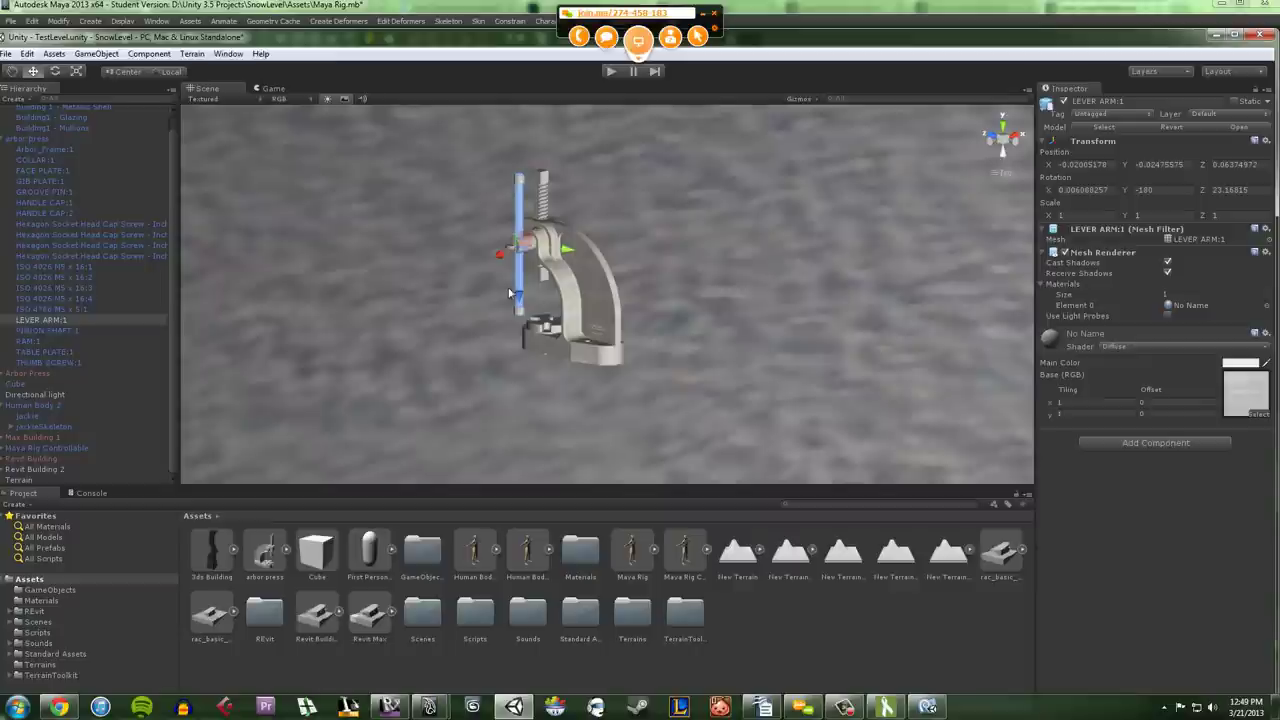
click(591, 328)
click(663, 355)
click(540, 324)
click(654, 390)
click(613, 348)
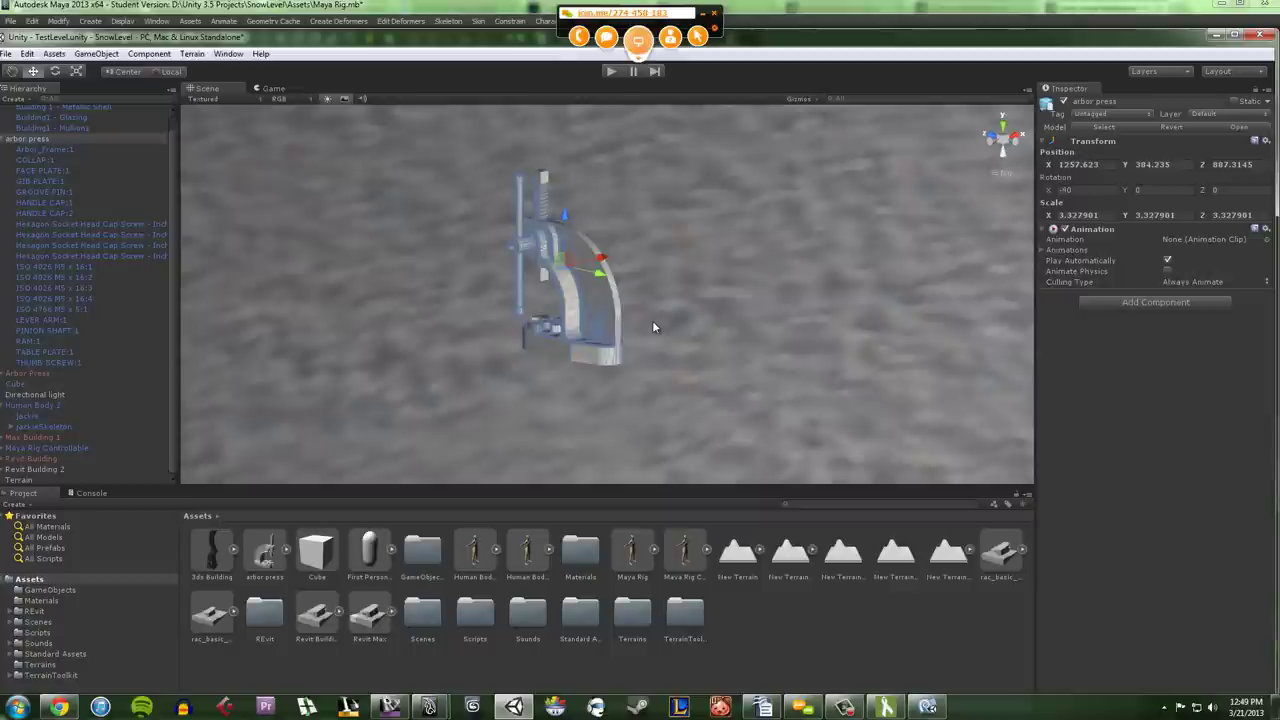
click(653, 322)
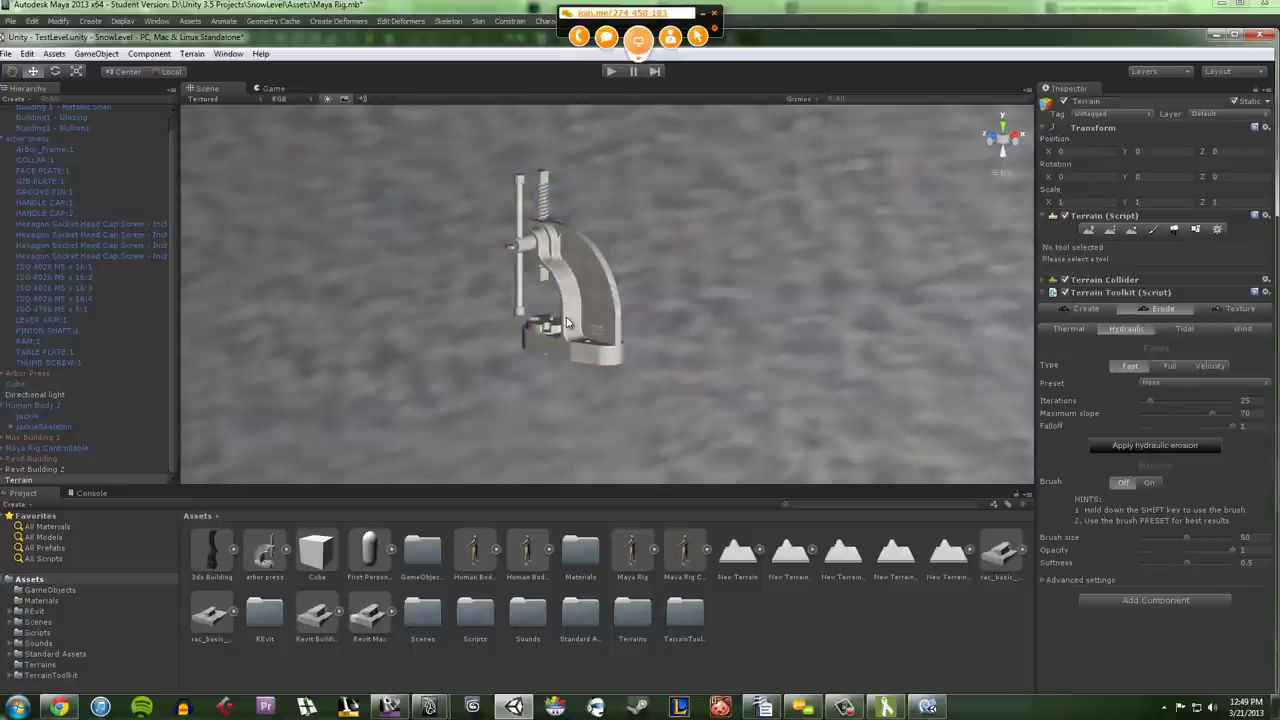
click(527, 355)
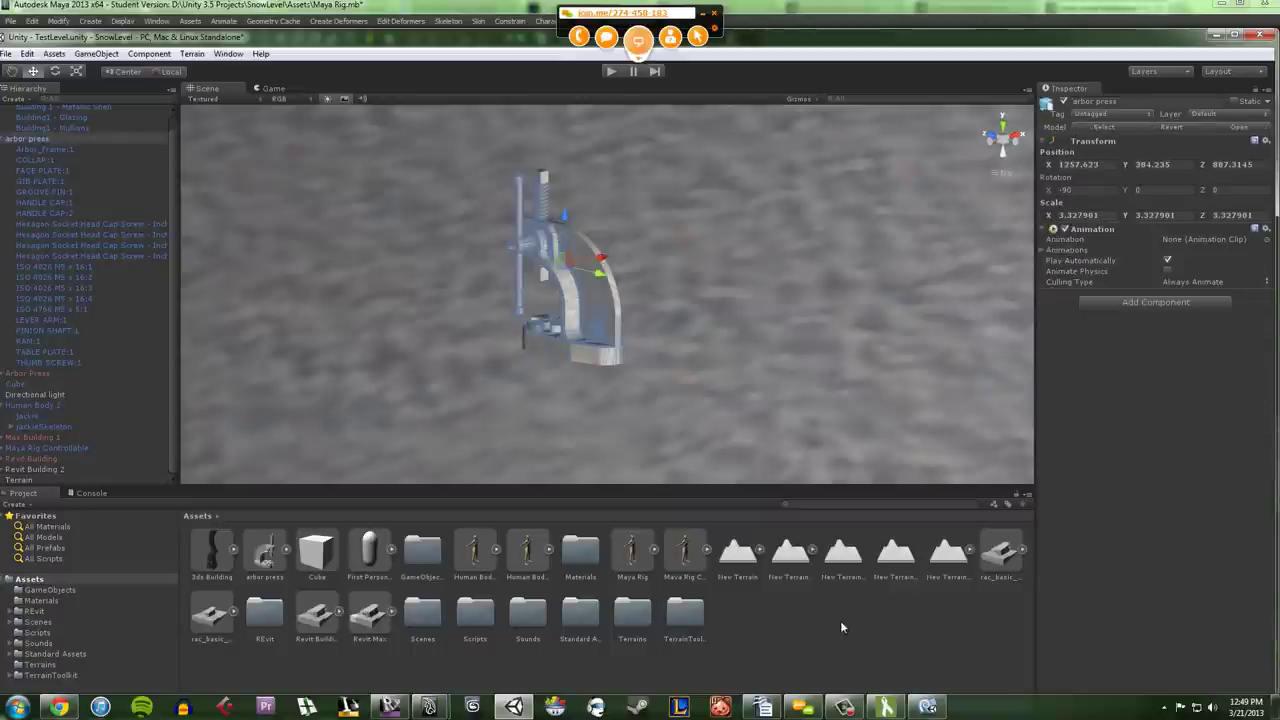
Step: Review the arbor press parts in the hierarchy and survey the tower and Revit building on the snowy terrain
click(780, 665)
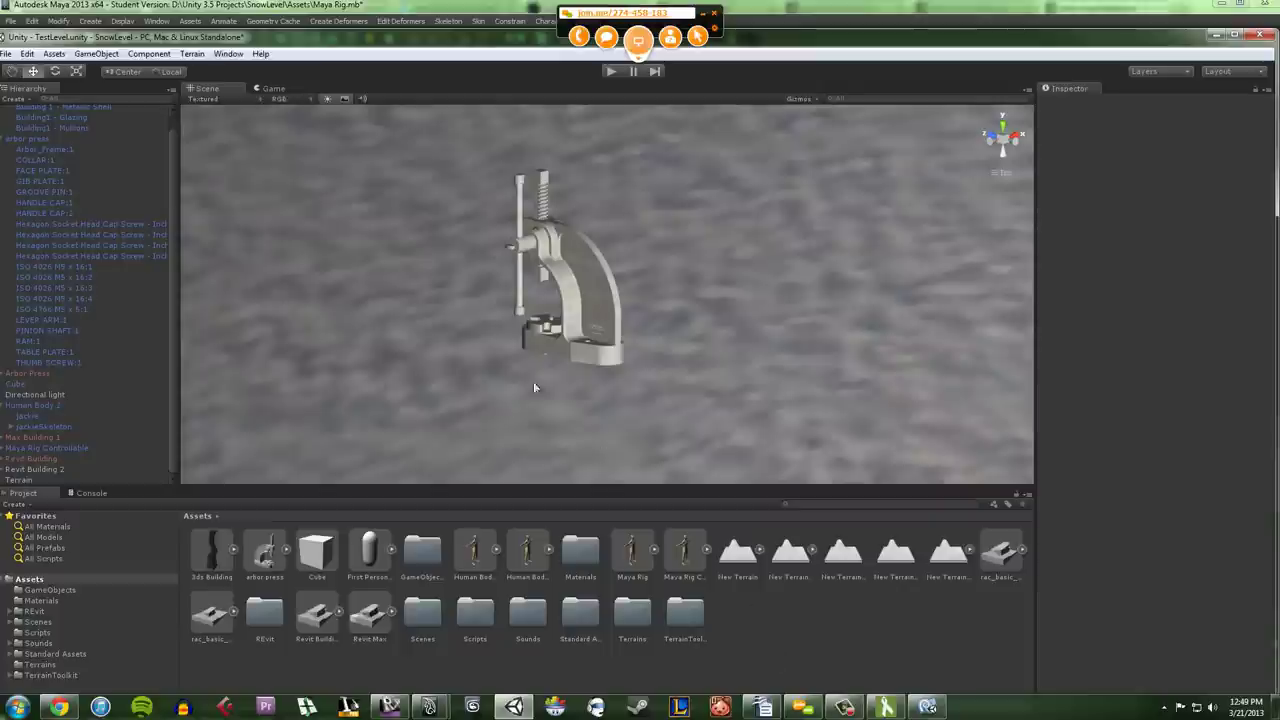
click(352, 315)
drag(174, 314, 171, 300)
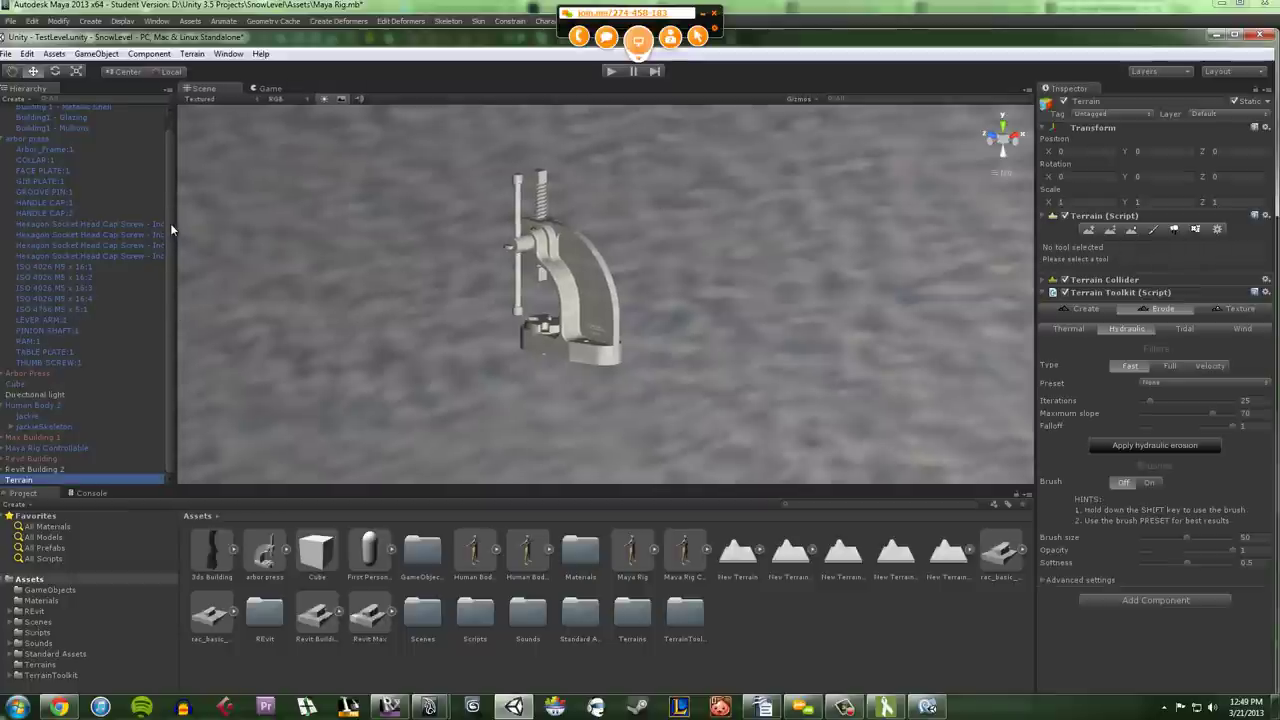
scroll(168, 171, up, 2)
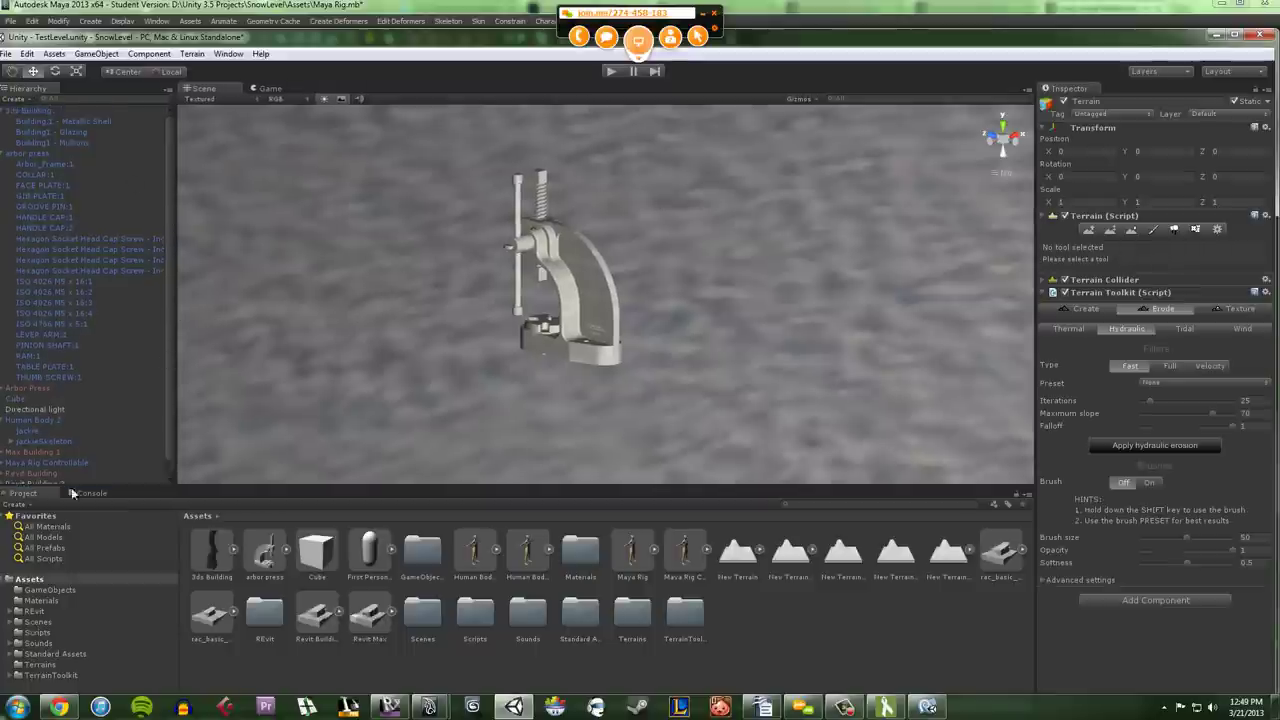
click(796, 668)
click(773, 374)
key(f)
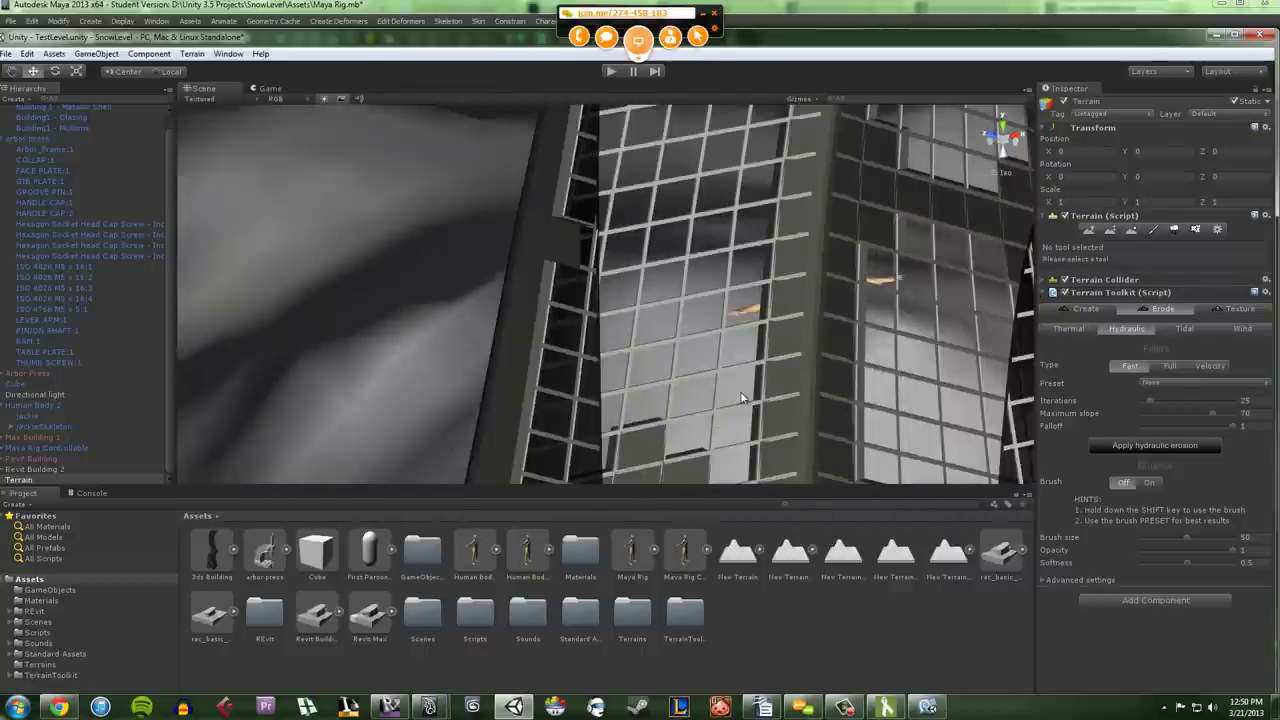
scroll(677, 382, down, 8)
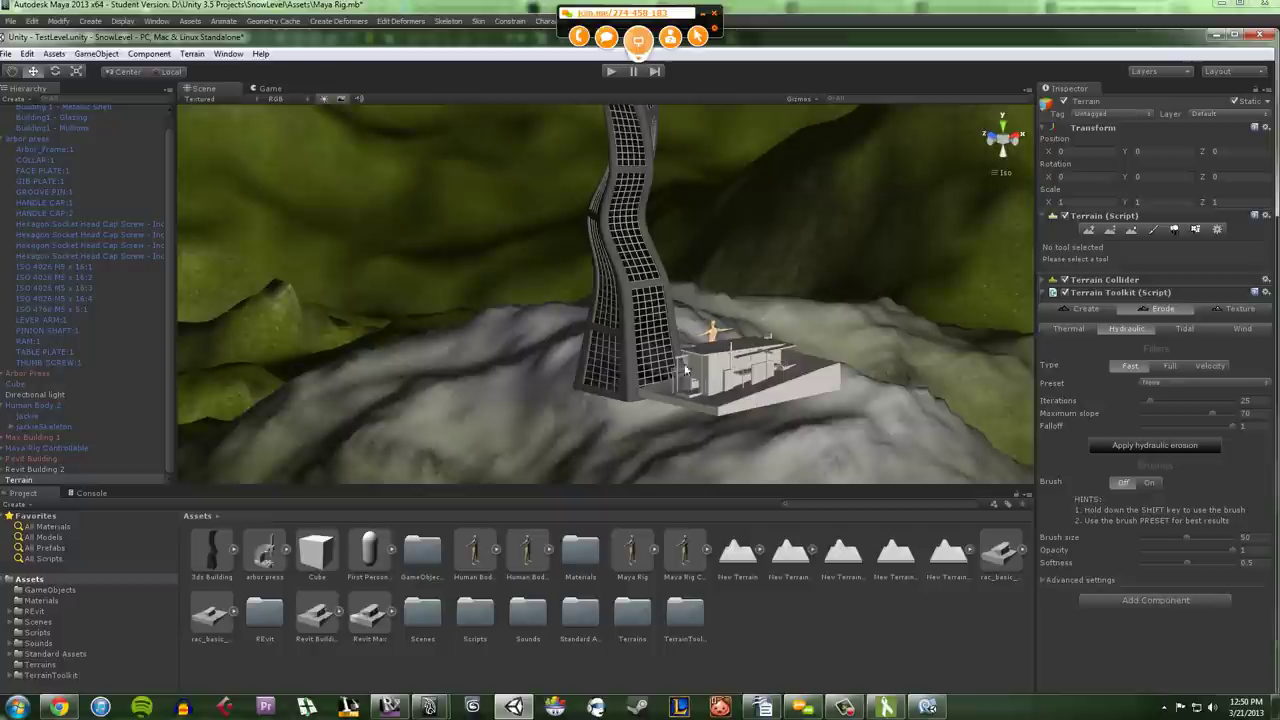
middle_drag(704, 356, 646, 403)
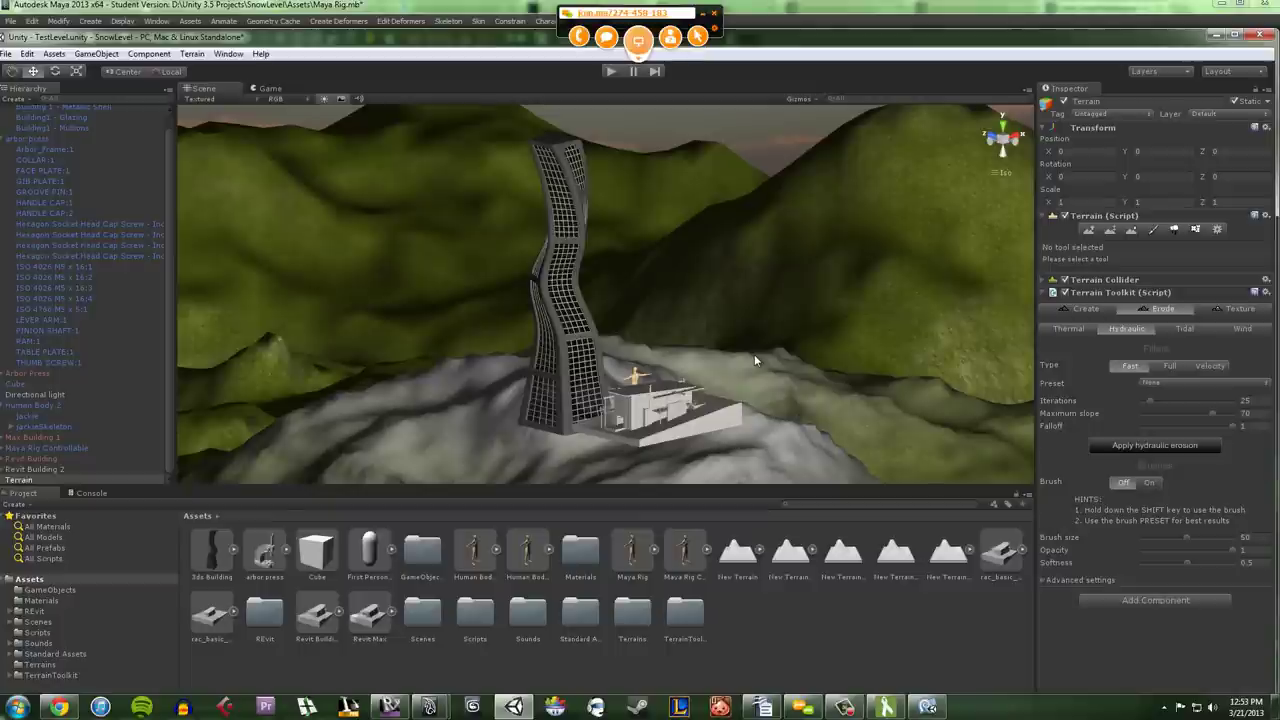
click(581, 46)
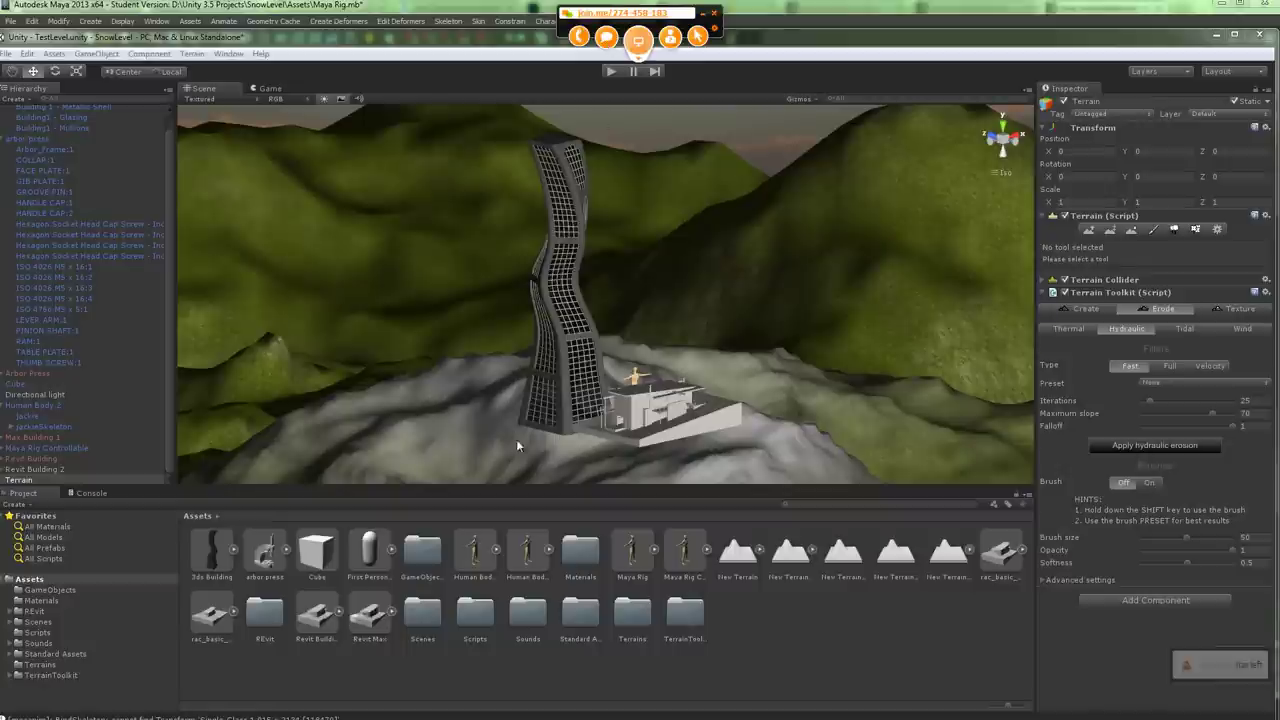
key(alt+Tab)
key(alt+Tab)
key(alt+Tab)
key(alt+Tab)
key(alt+Tab)
key(alt+Tab)
key(alt+Tab)
key(alt+Tab)
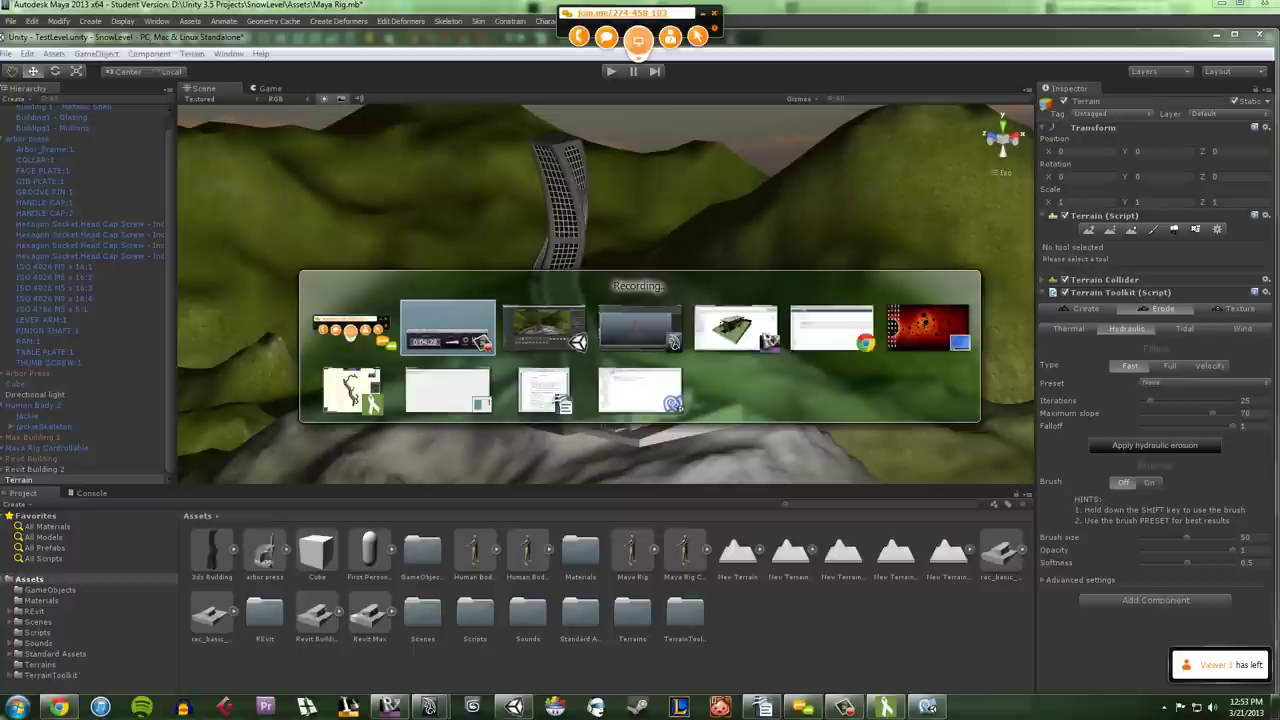
key(alt+Tab)
key(alt+Tab)
key(alt+Tab)
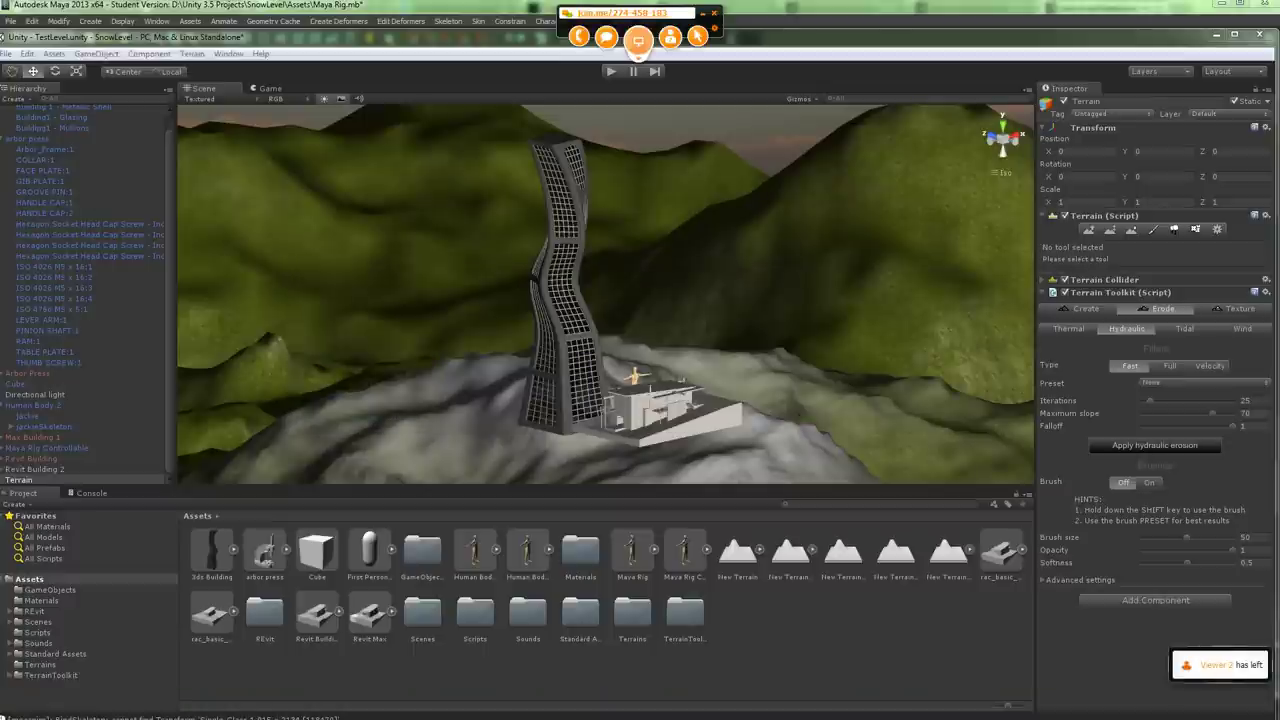